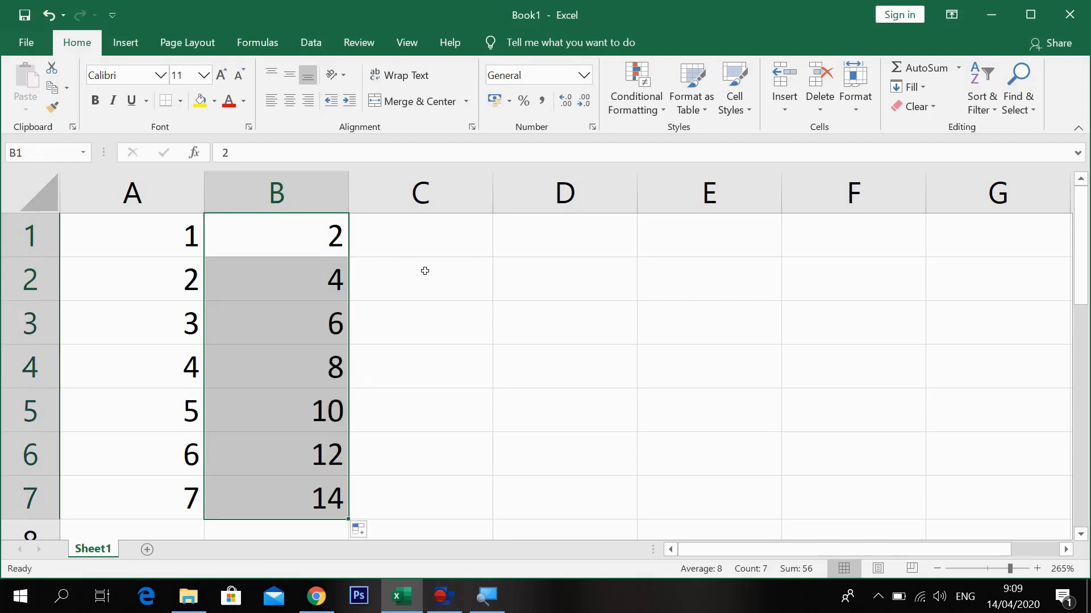
# Enter senin in C1 and selasa in C2, and fill the pair down column C to row 7.
pyautogui.click(434, 237)
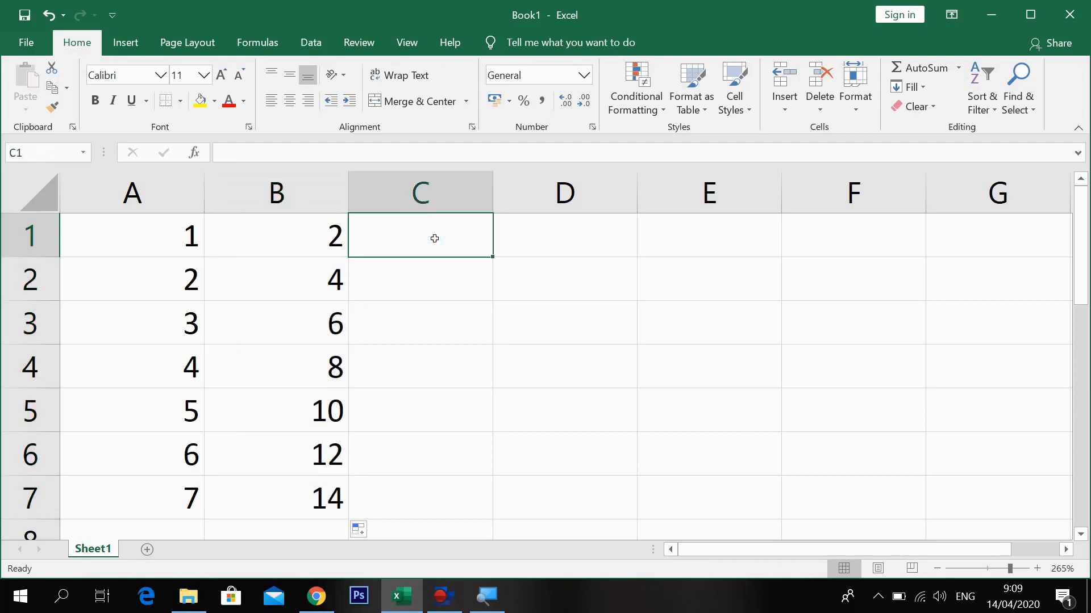
pyautogui.write('senin')
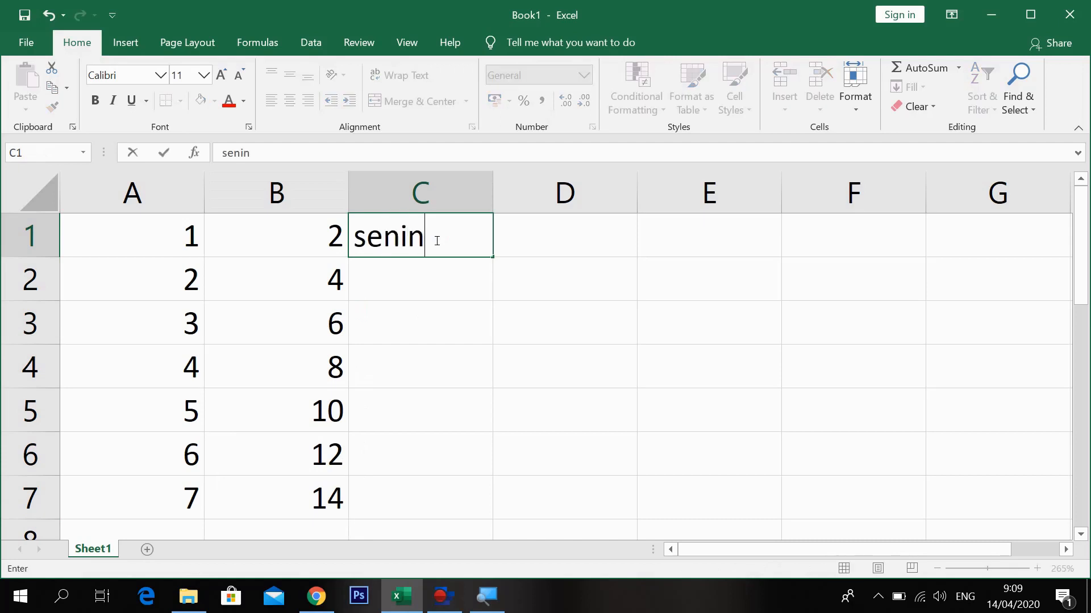
pyautogui.press('Return')
pyautogui.write('selasa')
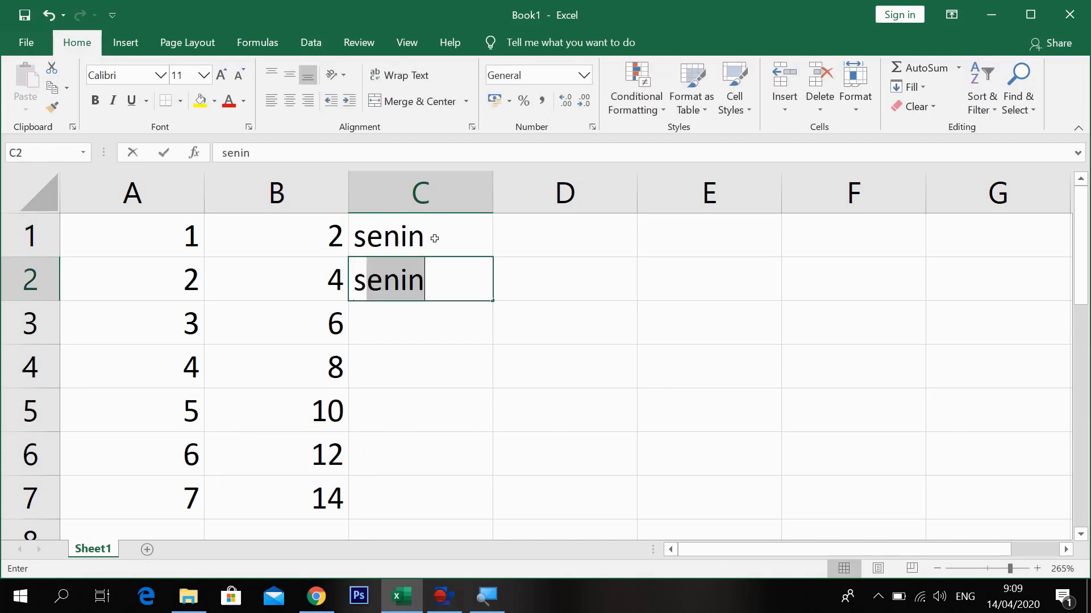
pyautogui.press('Return')
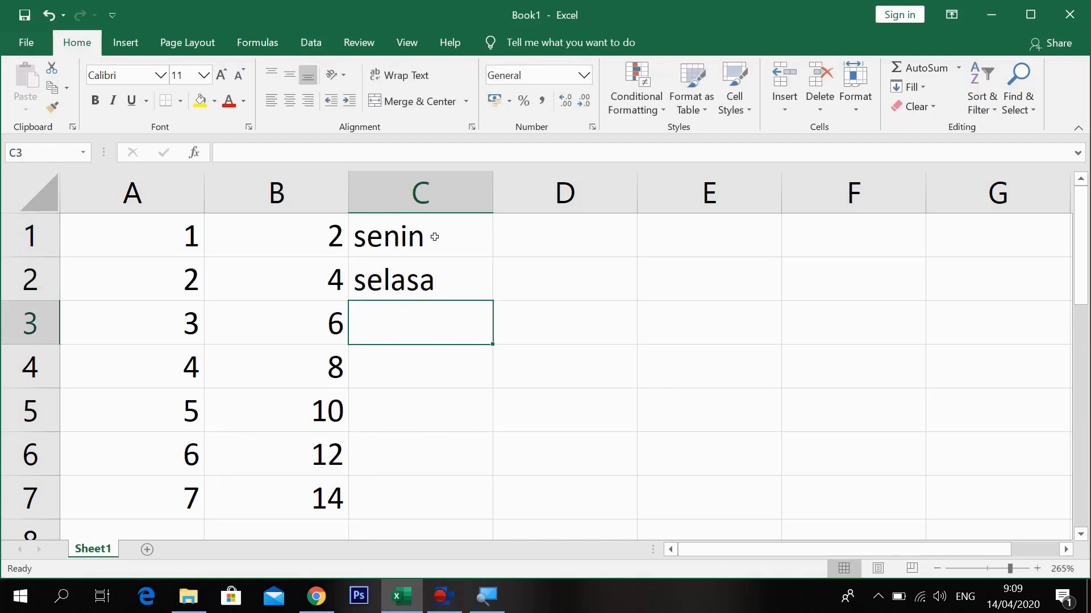
pyautogui.moveTo(436, 235); pyautogui.dragTo(439, 279)
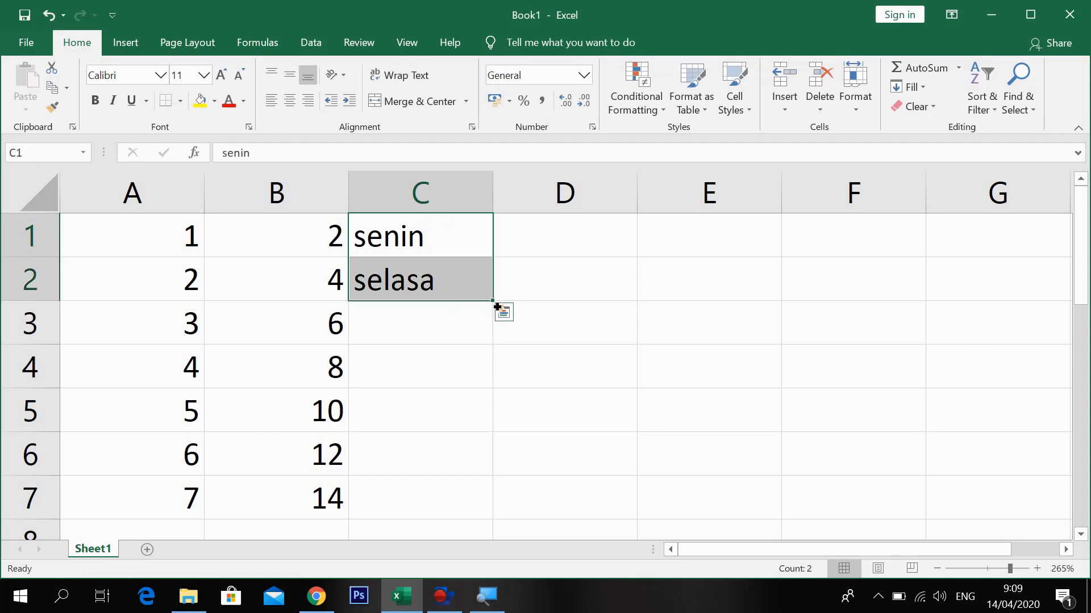
pyautogui.moveTo(497, 308); pyautogui.dragTo(475, 509)
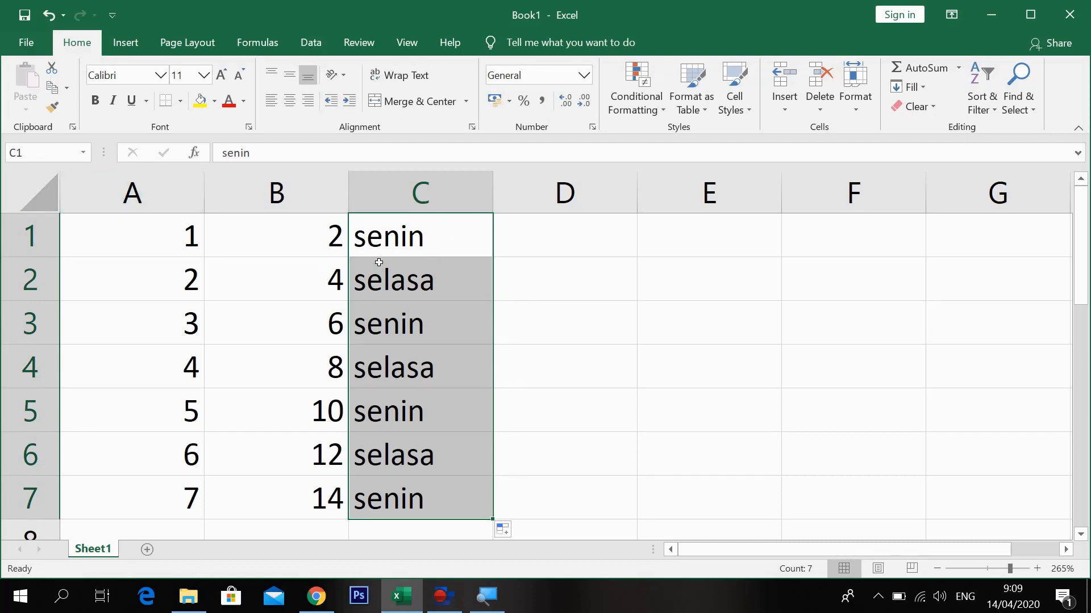
pyautogui.click(439, 249)
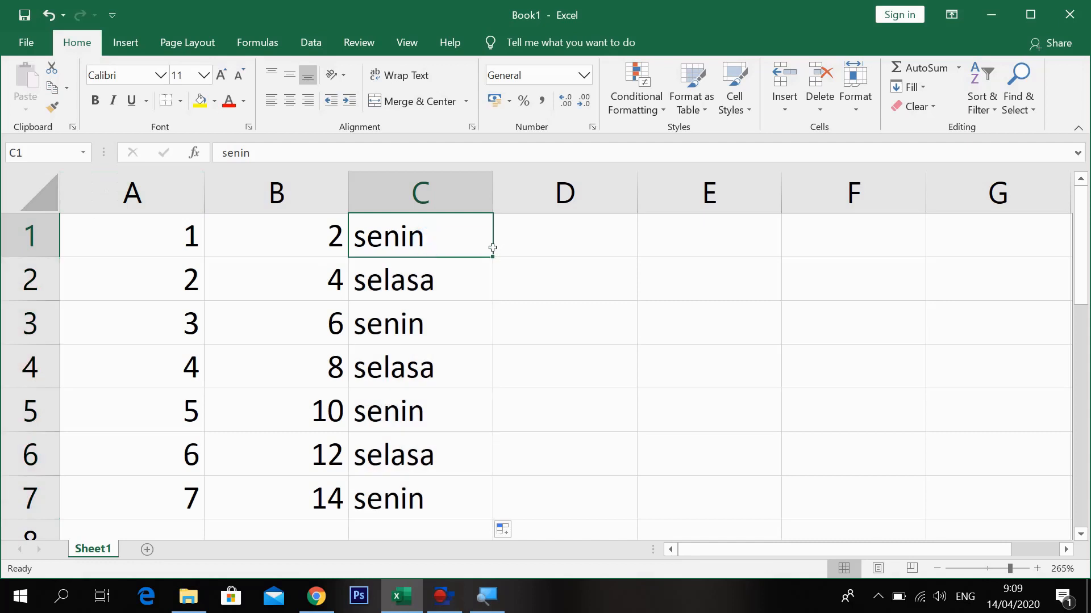
# Enter sunday in D1 and monday in D2, and extend the weekday series down to D6.
pyautogui.click(530, 243)
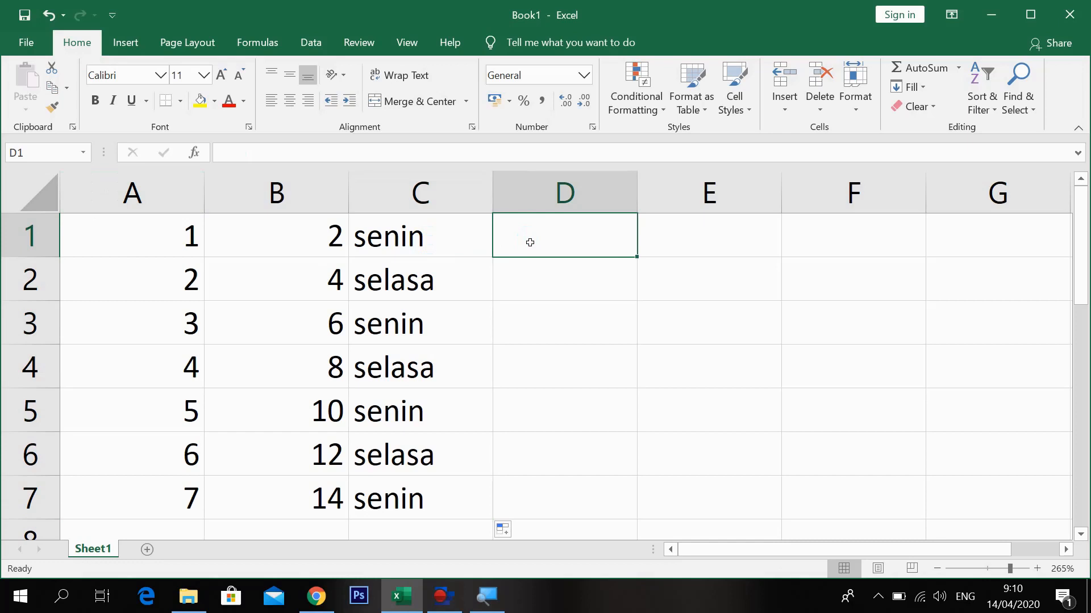
pyautogui.write('sunday')
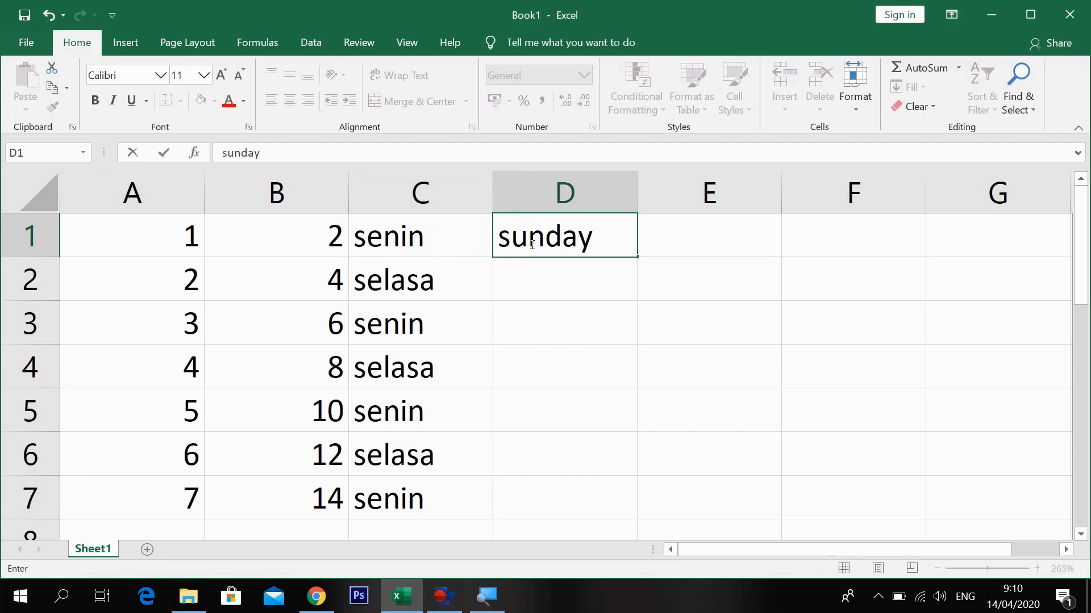
pyautogui.press('Return')
pyautogui.write('monday')
pyautogui.press('Return')
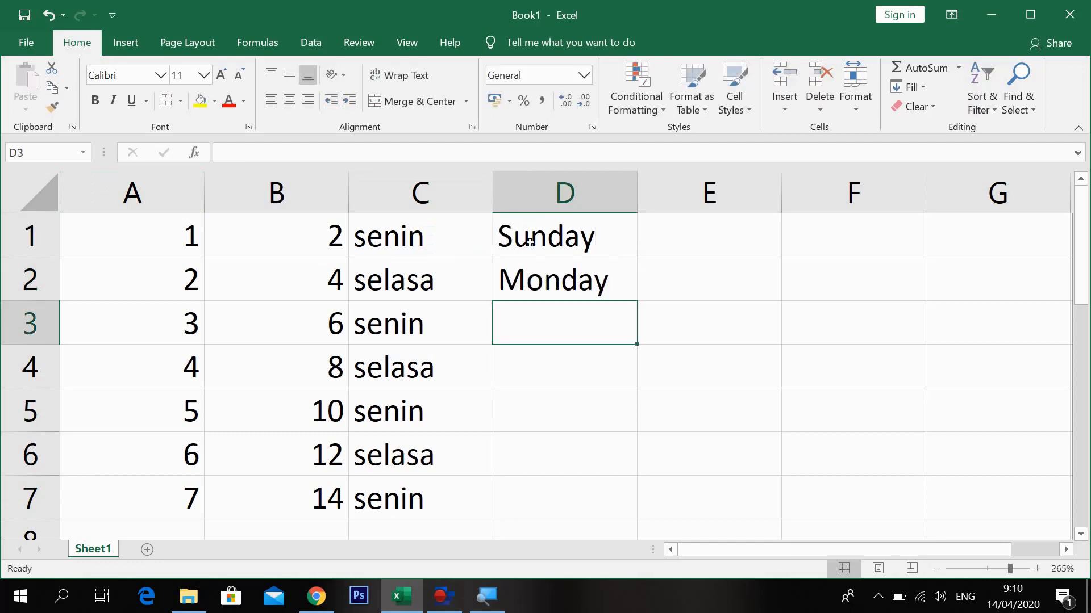
pyautogui.click(557, 246)
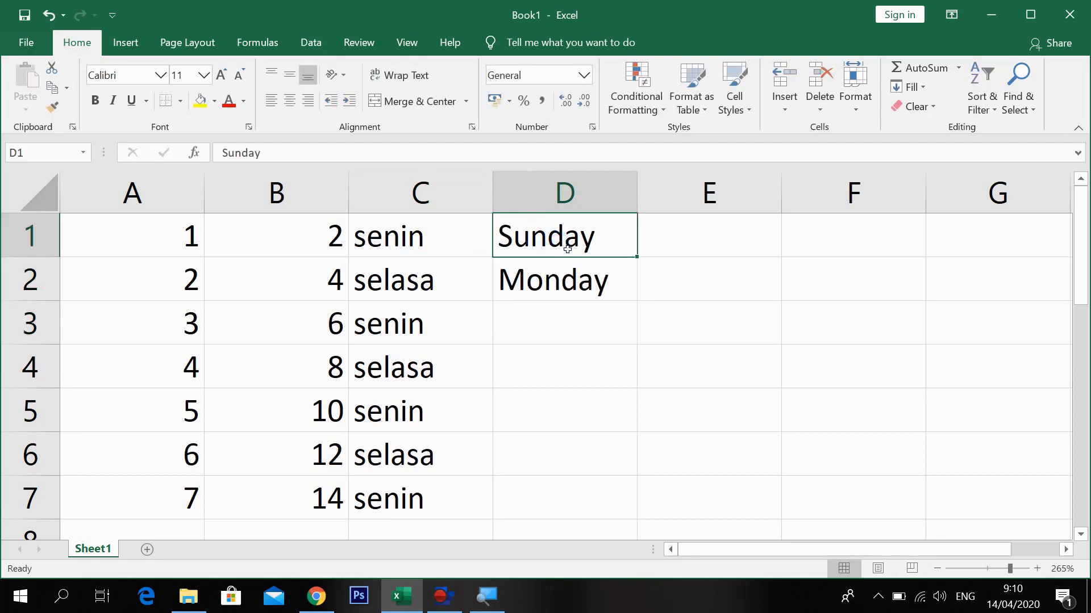
pyautogui.click(579, 280)
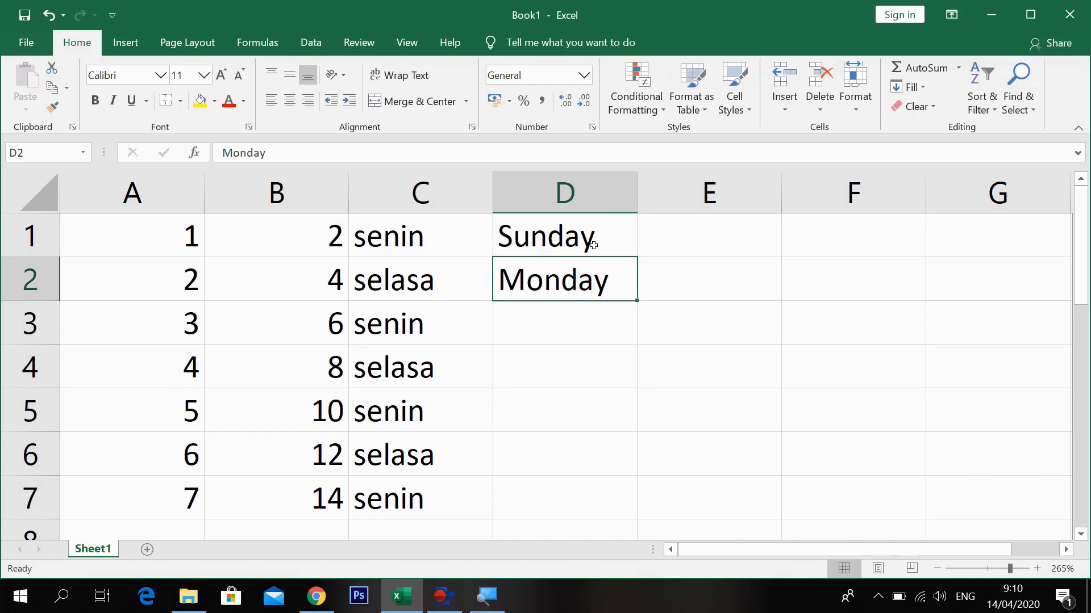
pyautogui.moveTo(593, 245); pyautogui.dragTo(635, 474)
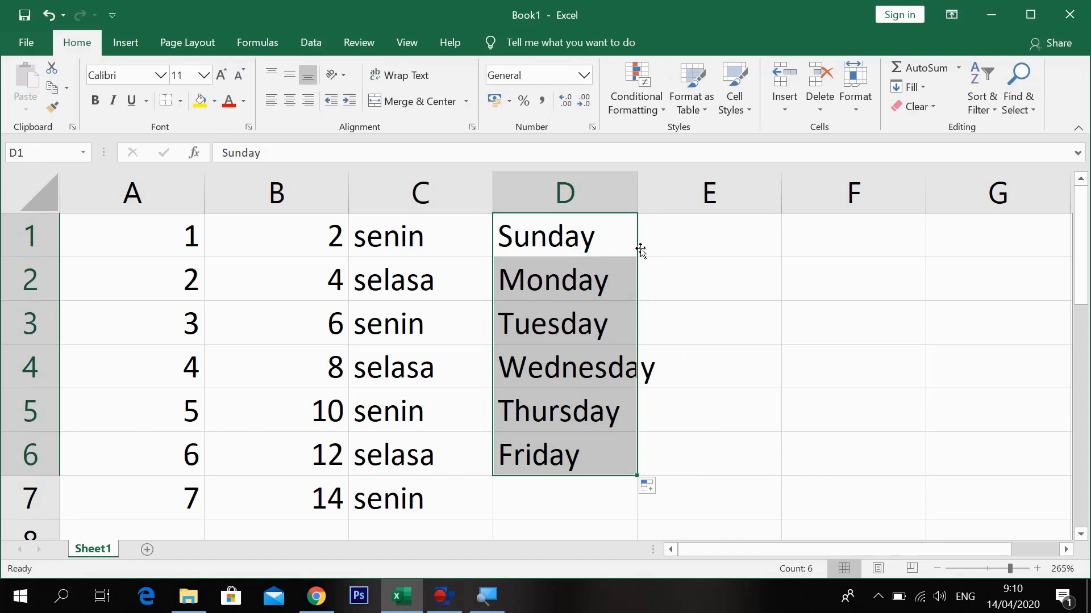
# Enter januari in E1 and try the Indonesian name for February in E2, erasing the E2 entry again.
pyautogui.click(680, 251)
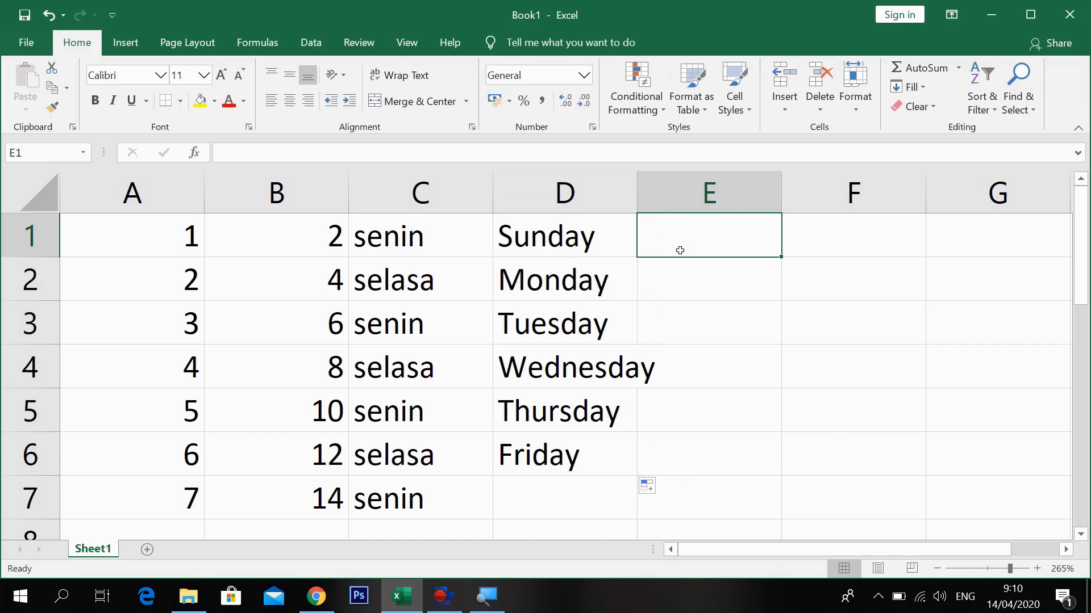
pyautogui.write('januari')
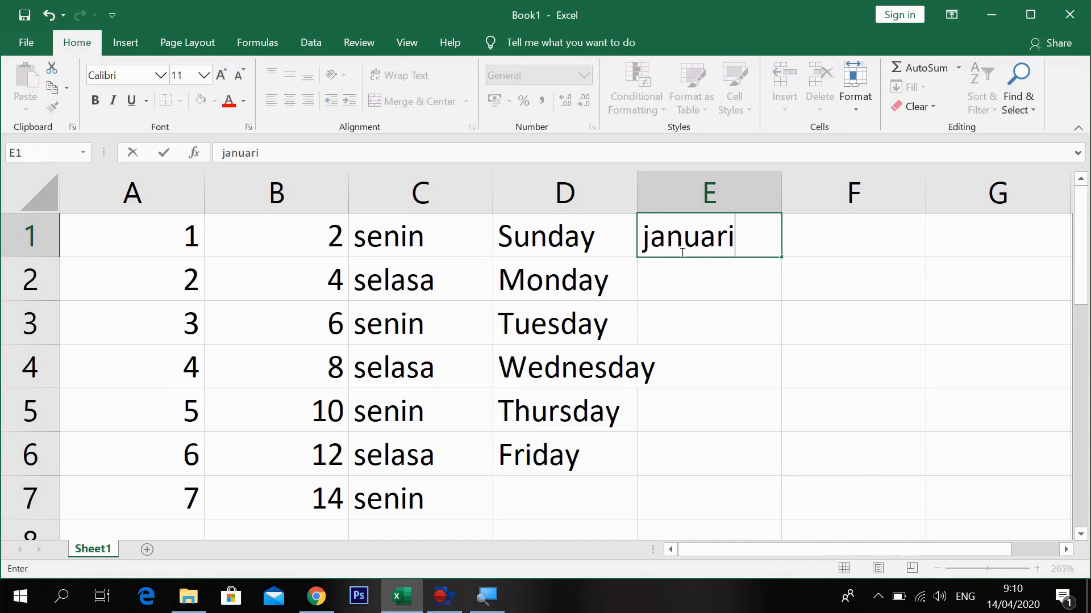
pyautogui.press('Return')
pyautogui.write('februari')
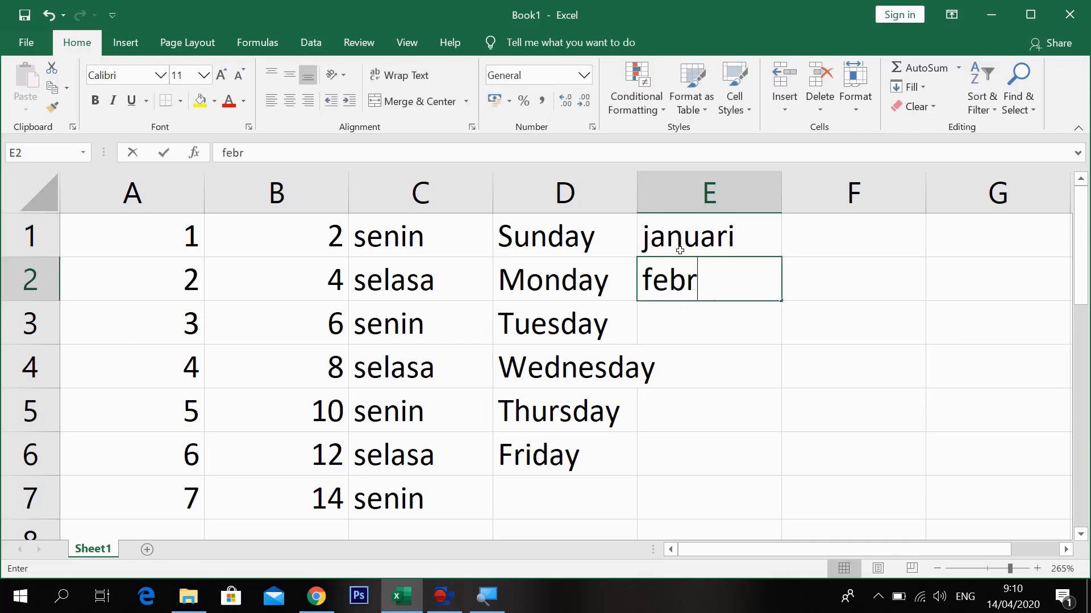
pyautogui.press('BackSpace')
pyautogui.press('BackSpace')
pyautogui.press('BackSpace')
pyautogui.press('BackSpace')
pyautogui.press('BackSpace')
pyautogui.press('BackSpace')
pyautogui.press('BackSpace')
pyautogui.press('BackSpace')
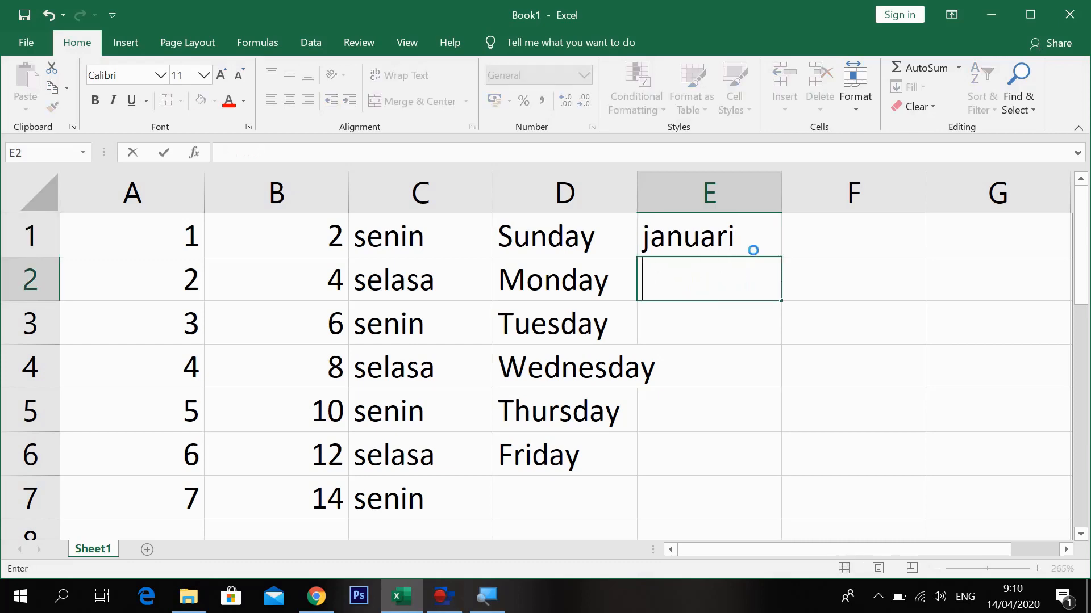
# Correct the spelling of the month in cell E1 to january.
pyautogui.click(746, 237)
pyautogui.doubleClick(749, 241)
pyautogui.press('BackSpace')
pyautogui.write('y')
pyautogui.press('Return')
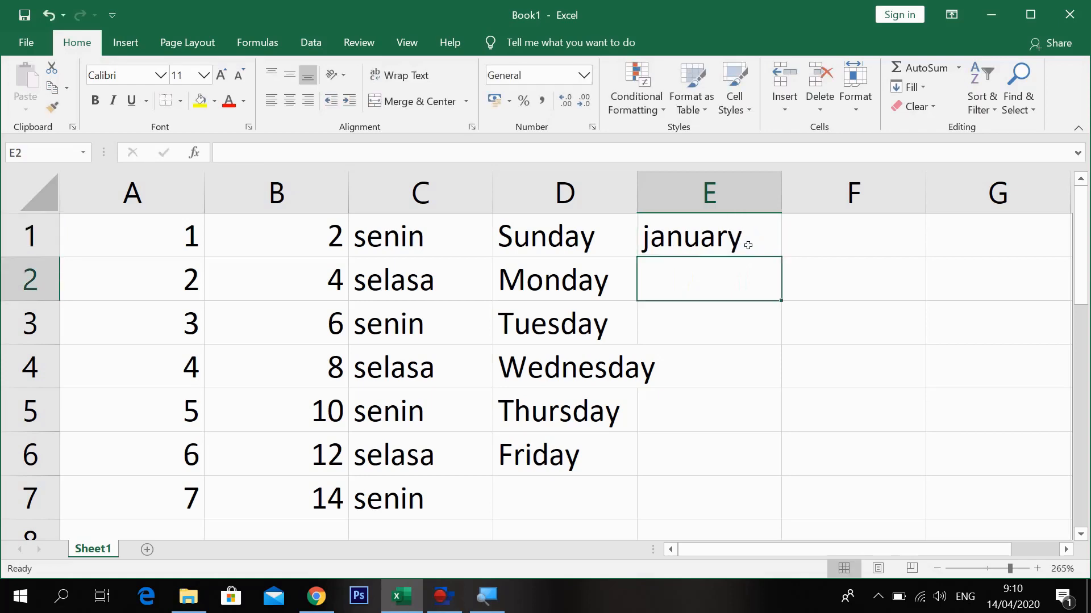
# Enter february in E2 and extend the month series from E1:E2 down to E6.
pyautogui.write('february')
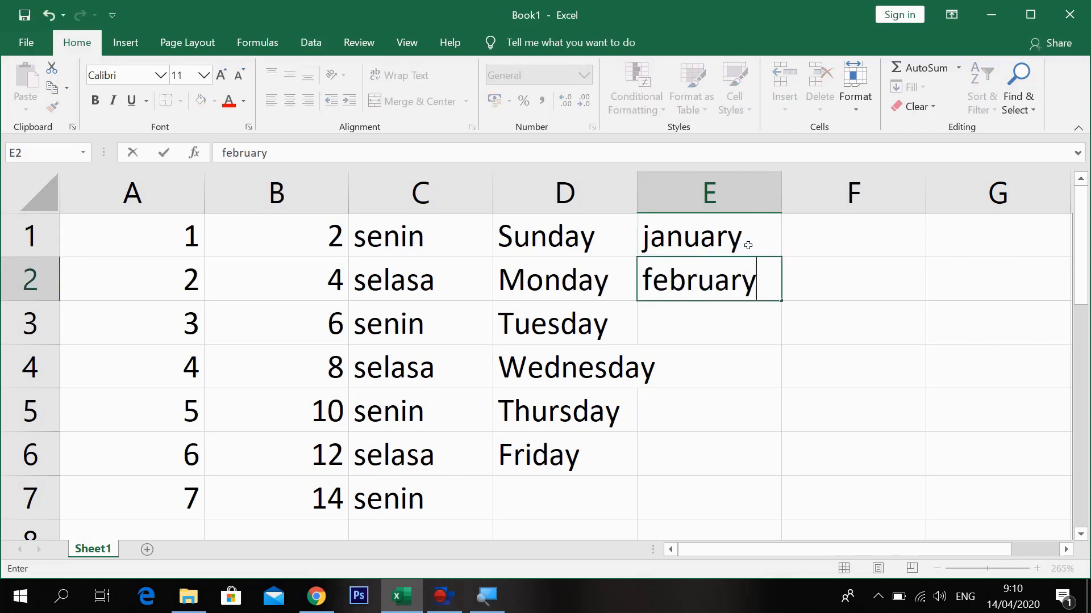
pyautogui.press('Return')
pyautogui.moveTo(748, 245); pyautogui.dragTo(790, 304)
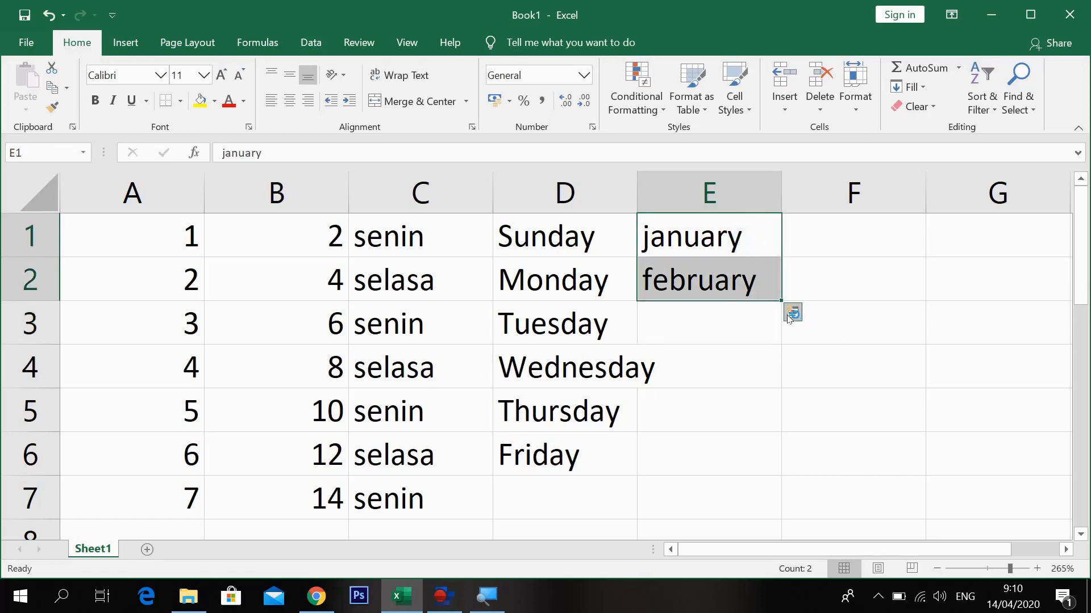
pyautogui.moveTo(783, 302); pyautogui.dragTo(773, 483)
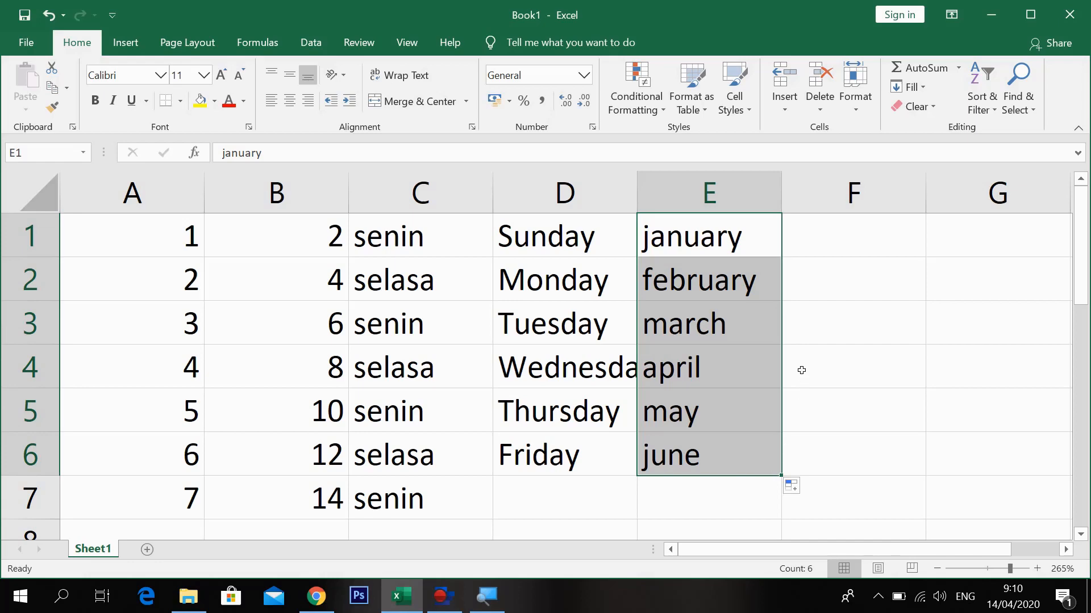
# Clear all the contents of the range A1:E7.
pyautogui.moveTo(165, 240); pyautogui.dragTo(708, 499)
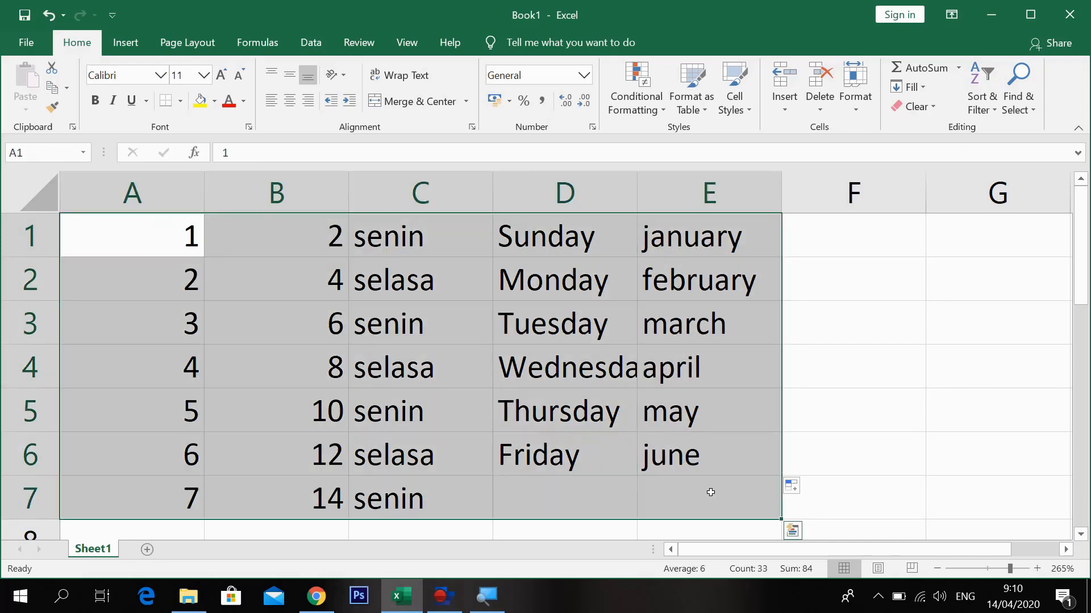
pyautogui.press('Delete')
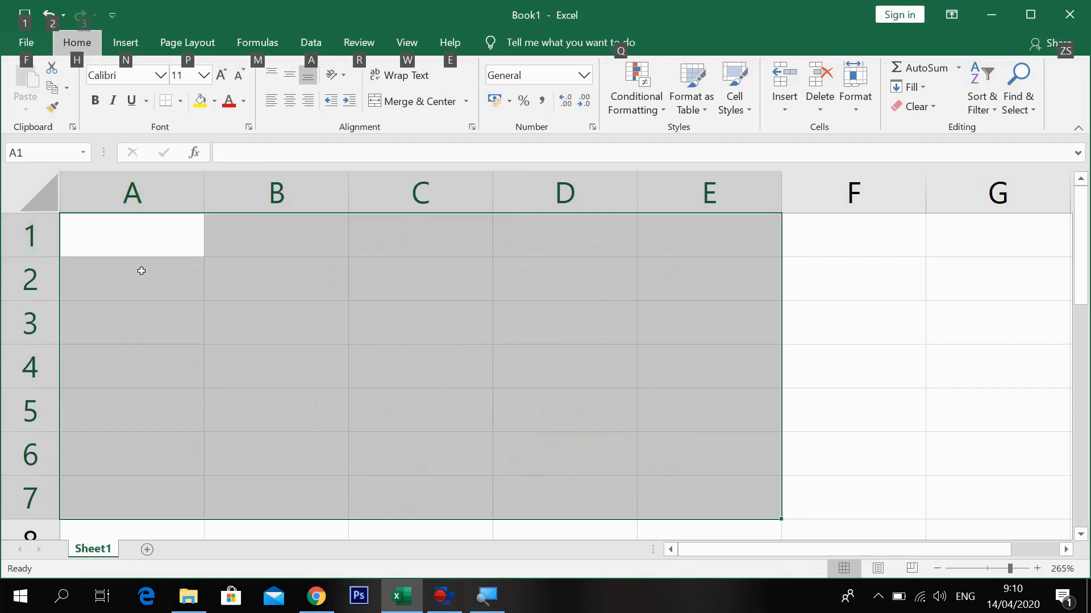
pyautogui.click(137, 265)
# Write the arithmetic operators +, -, * and / in cell A1 as an illustration and erase them, leaving the cell empty.
pyautogui.click(134, 236)
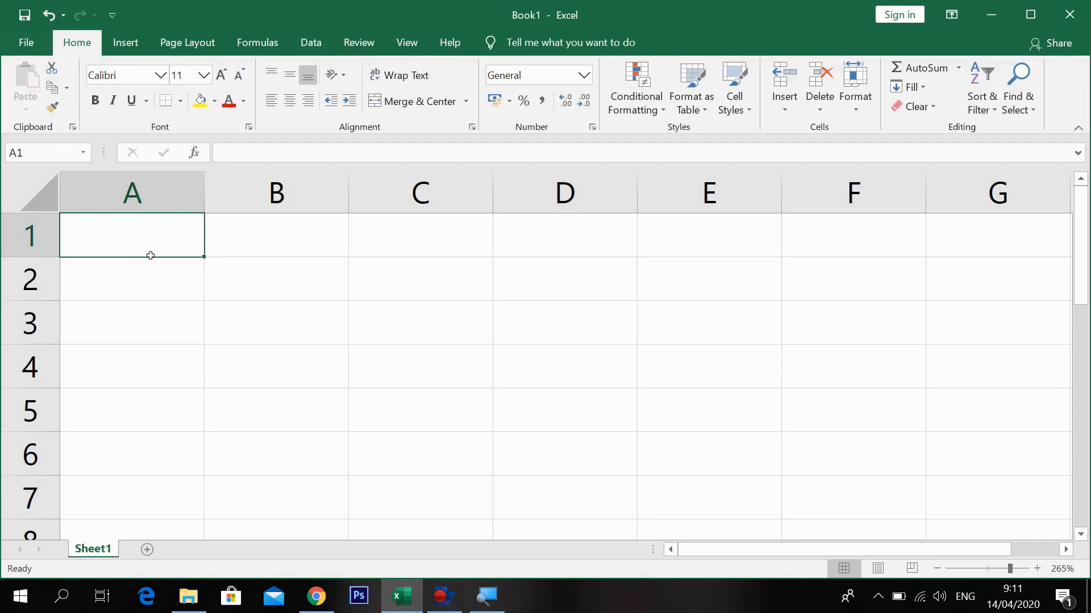
pyautogui.write('+-')
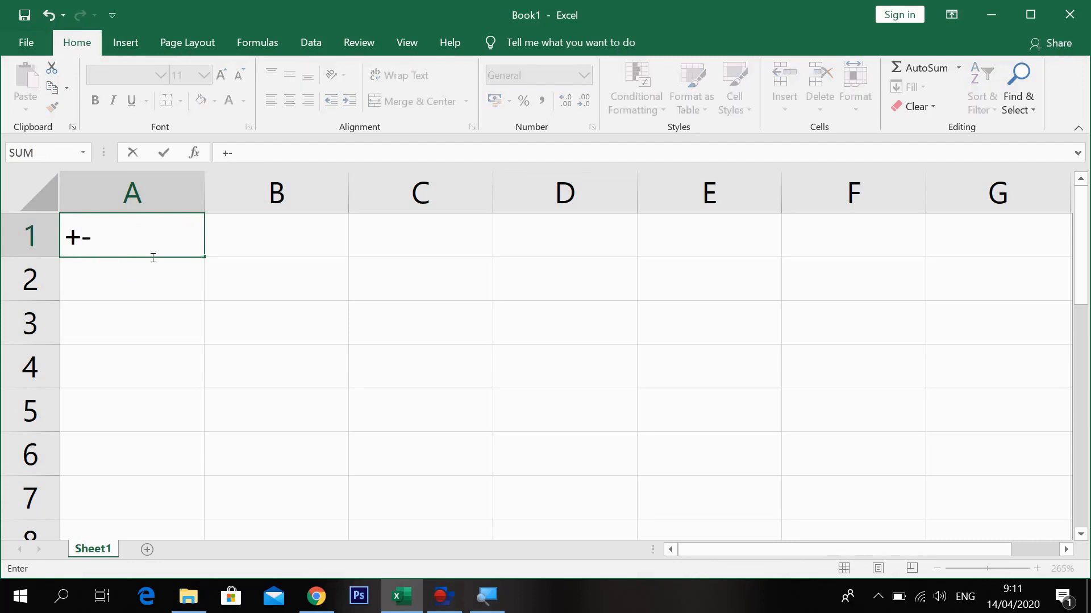
pyautogui.write('*x')
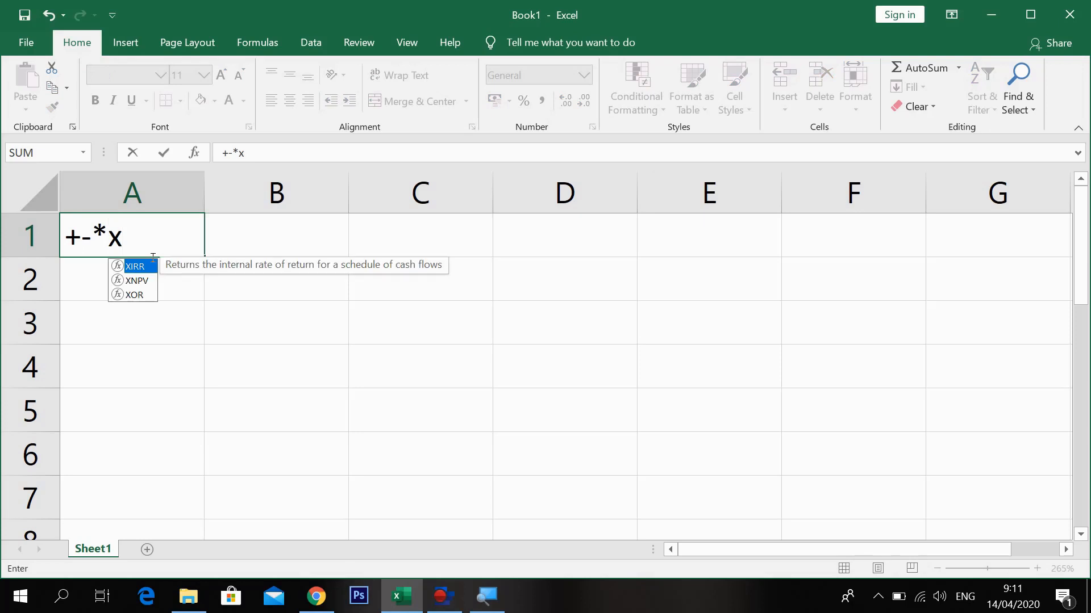
pyautogui.press('BackSpace')
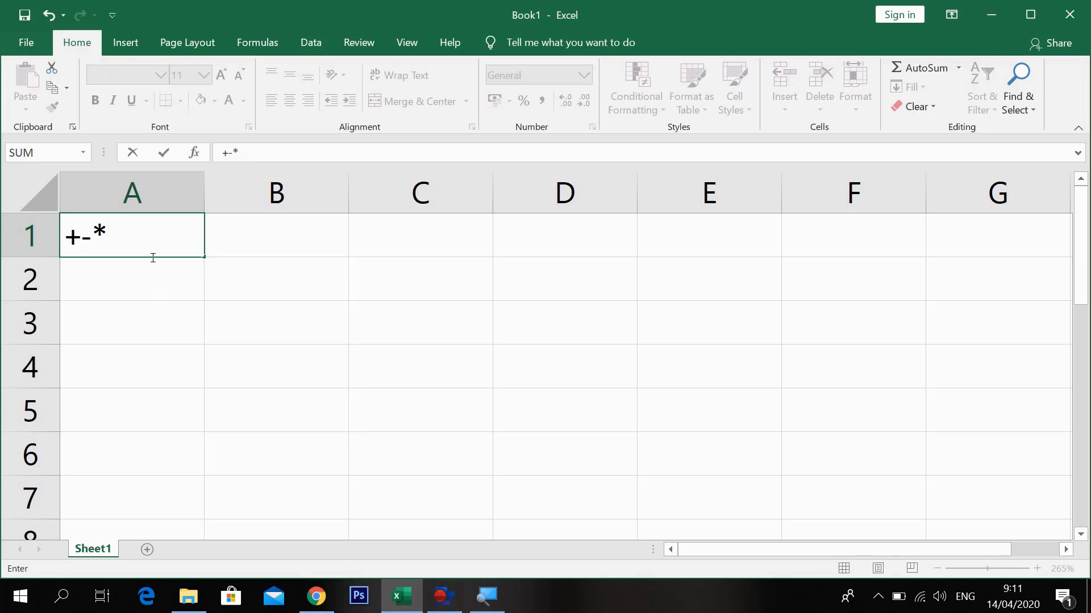
pyautogui.write('/')
pyautogui.press('BackSpace')
pyautogui.press('BackSpace')
pyautogui.press('BackSpace')
pyautogui.press('BackSpace')
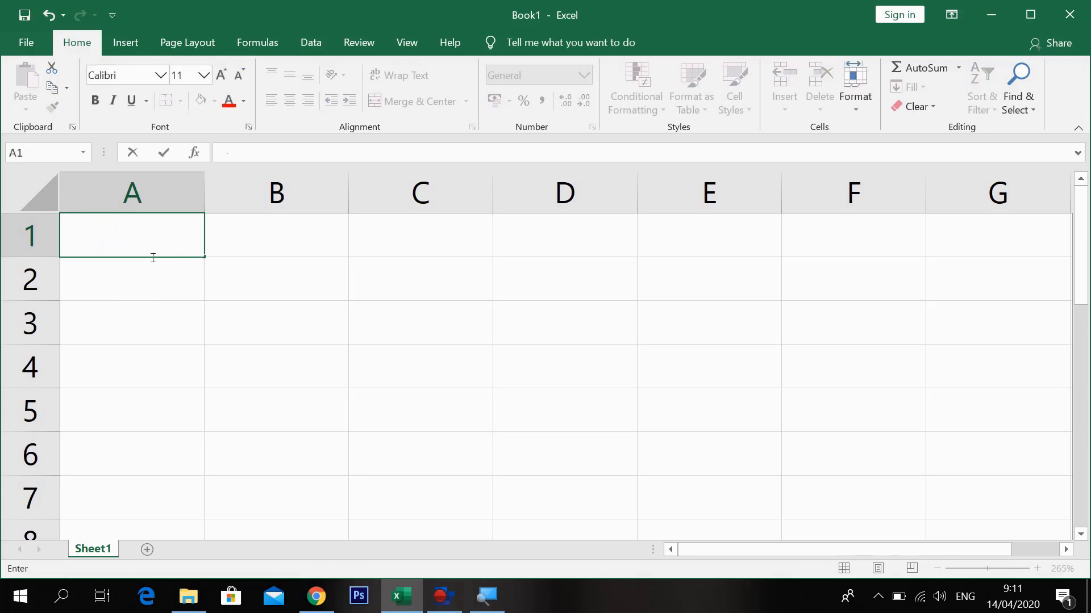
pyautogui.write('+-')
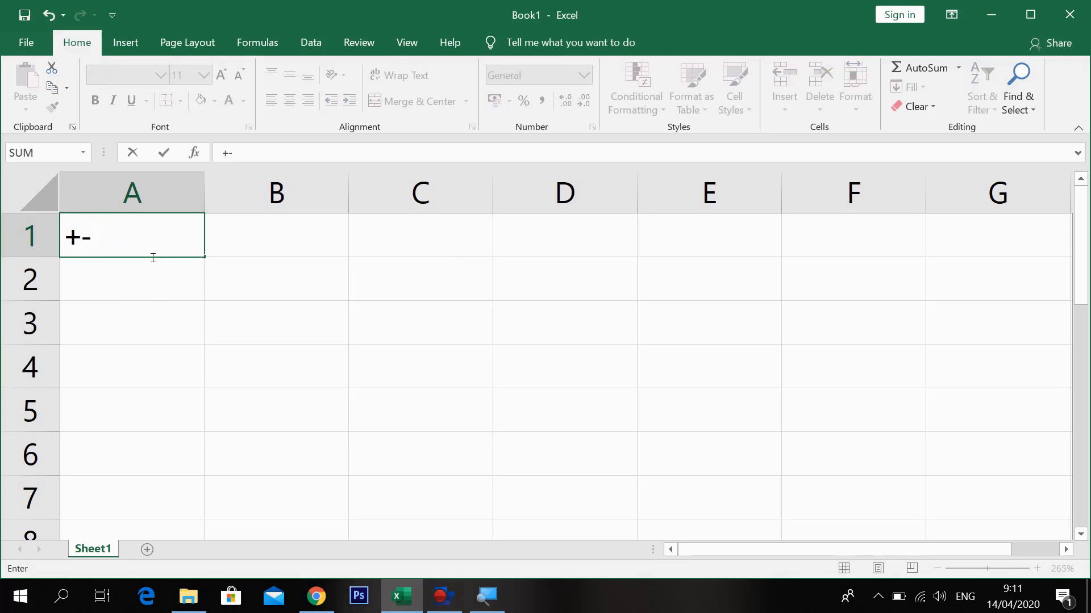
pyautogui.write('*/')
pyautogui.press('BackSpace')
pyautogui.press('BackSpace')
pyautogui.press('BackSpace')
pyautogui.press('BackSpace')
pyautogui.press('Return')
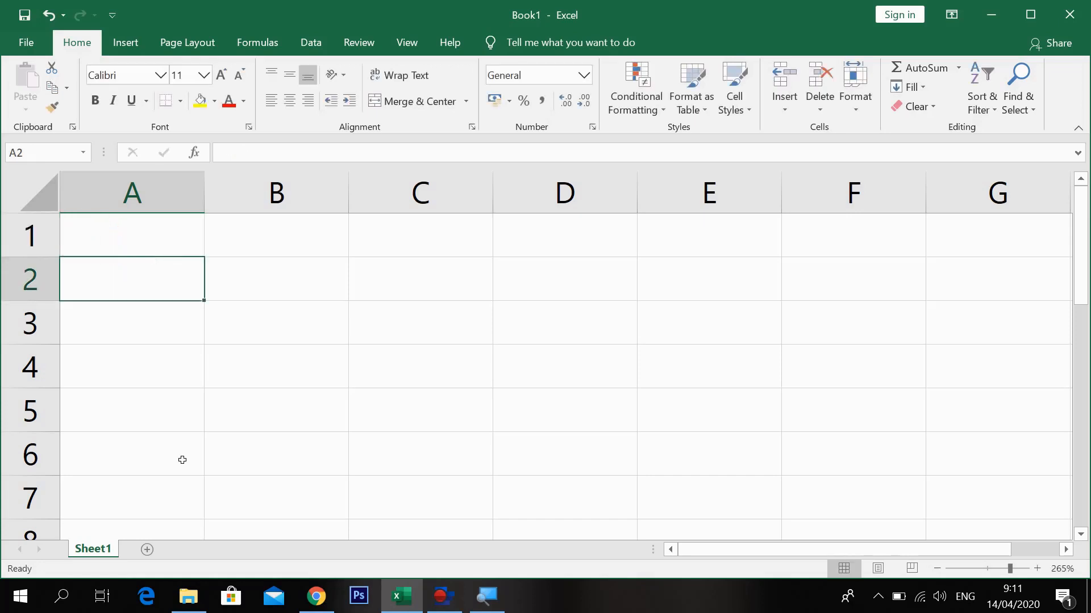
# Enter the numbers 1, 2, 3, 4 and 5 in cells A1 to A5.
pyautogui.click(131, 243)
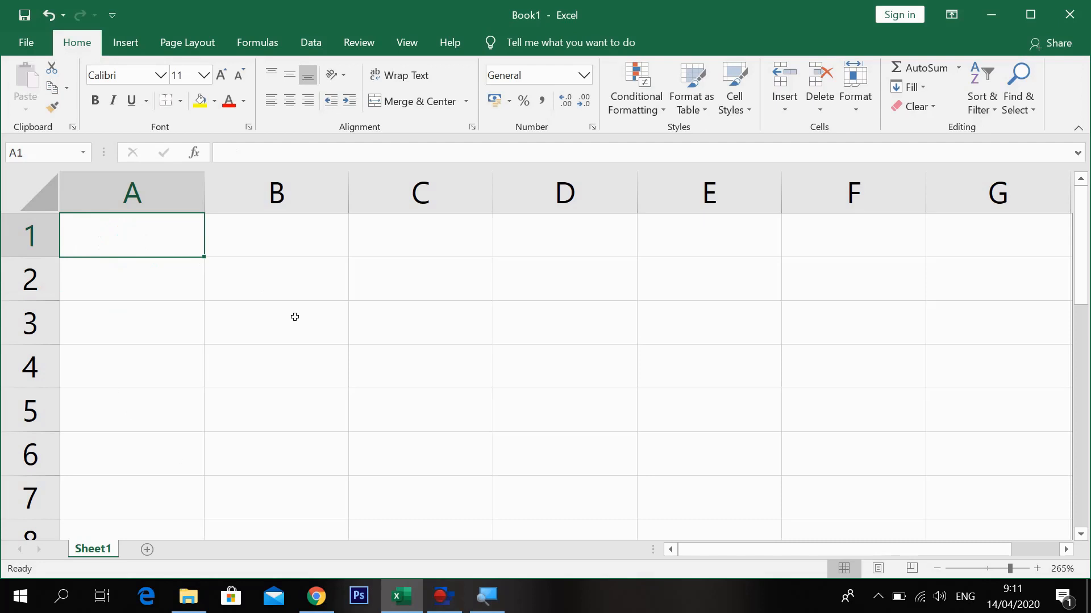
pyautogui.write('1')
pyautogui.press('Return')
pyautogui.write('2')
pyautogui.press('Return')
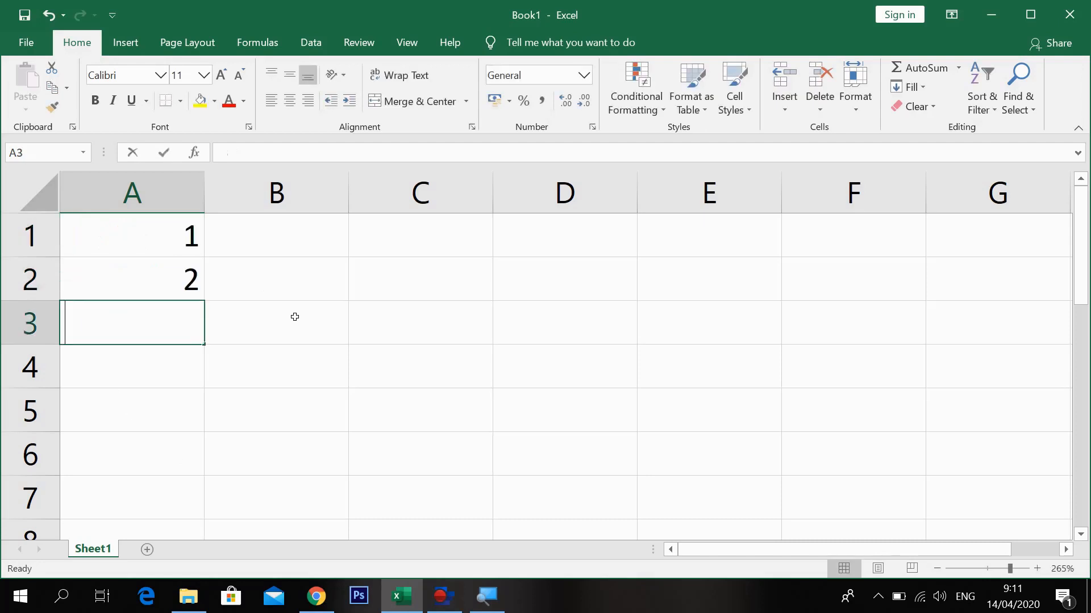
pyautogui.write('3')
pyautogui.press('Return')
pyautogui.write('4')
pyautogui.press('Return')
pyautogui.write('5')
pyautogui.press('Return')
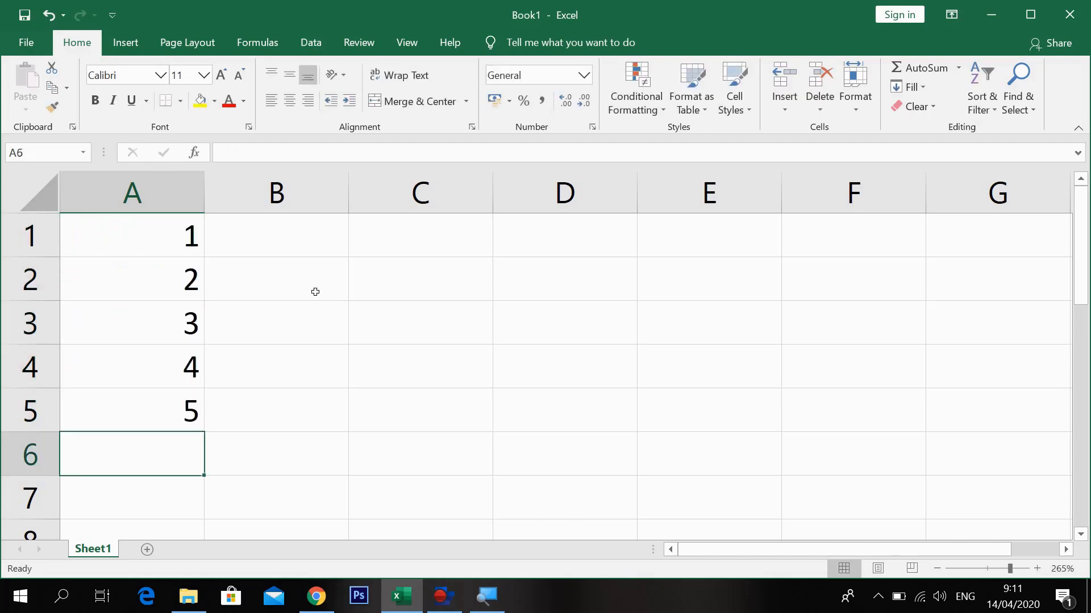
# Enter the numbers 2, 4, 6, 8 and 10 in cells B1 to B5.
pyautogui.click(295, 245)
pyautogui.write('2')
pyautogui.press('Return')
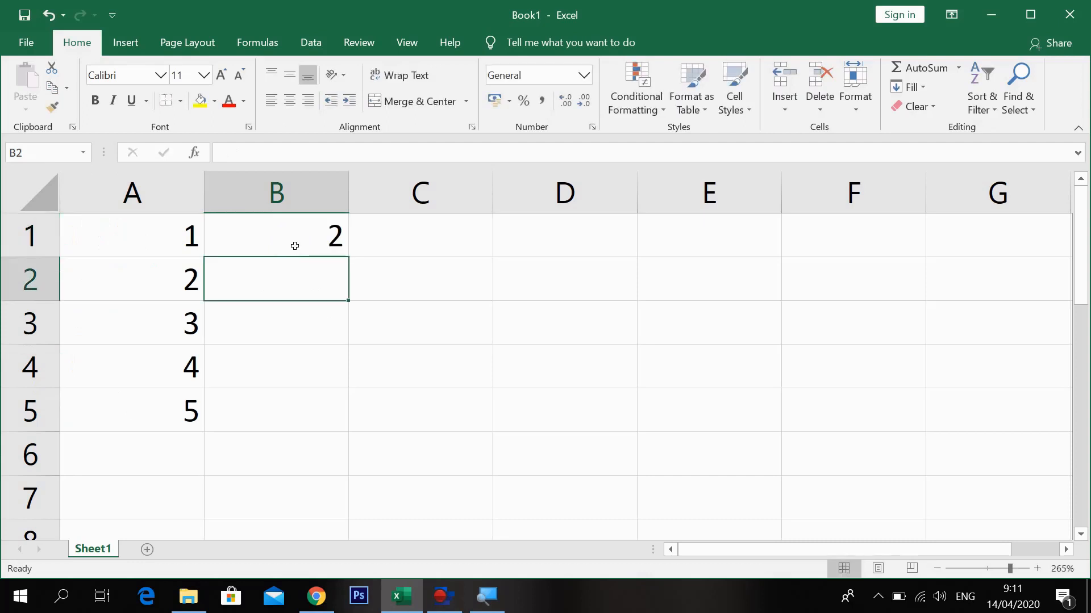
pyautogui.write('4')
pyautogui.press('Return')
pyautogui.write('6')
pyautogui.press('Return')
pyautogui.write('8')
pyautogui.press('Return')
pyautogui.write('10')
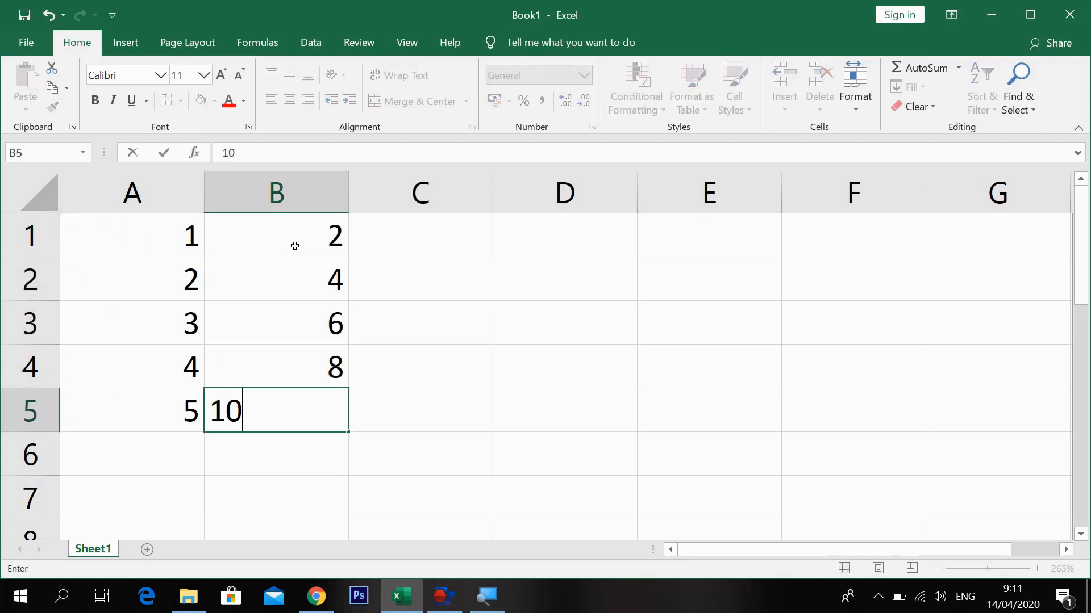
pyautogui.press('Return')
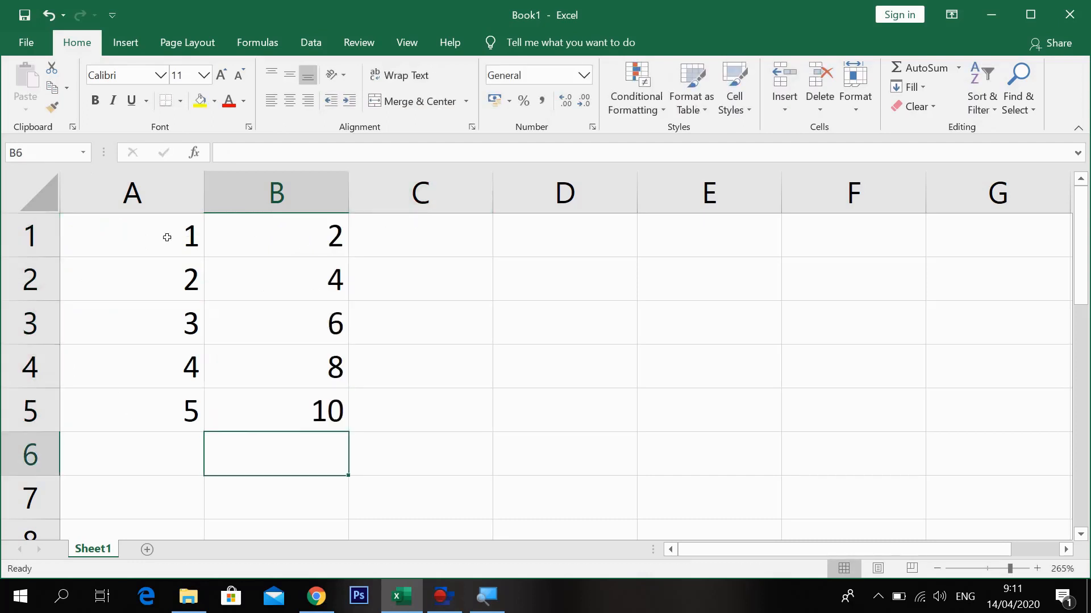
# Format the range A1:B5 with values centred horizontally and vertically, a yellow fill and all borders.
pyautogui.moveTo(133, 238); pyautogui.dragTo(297, 360)
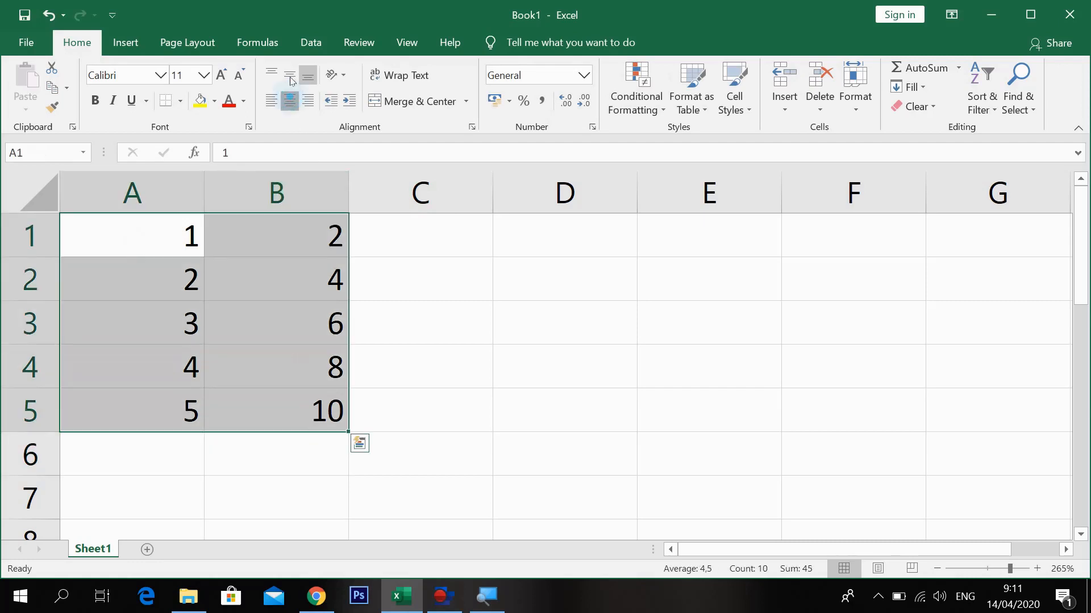
pyautogui.click(289, 100)
pyautogui.click(201, 104)
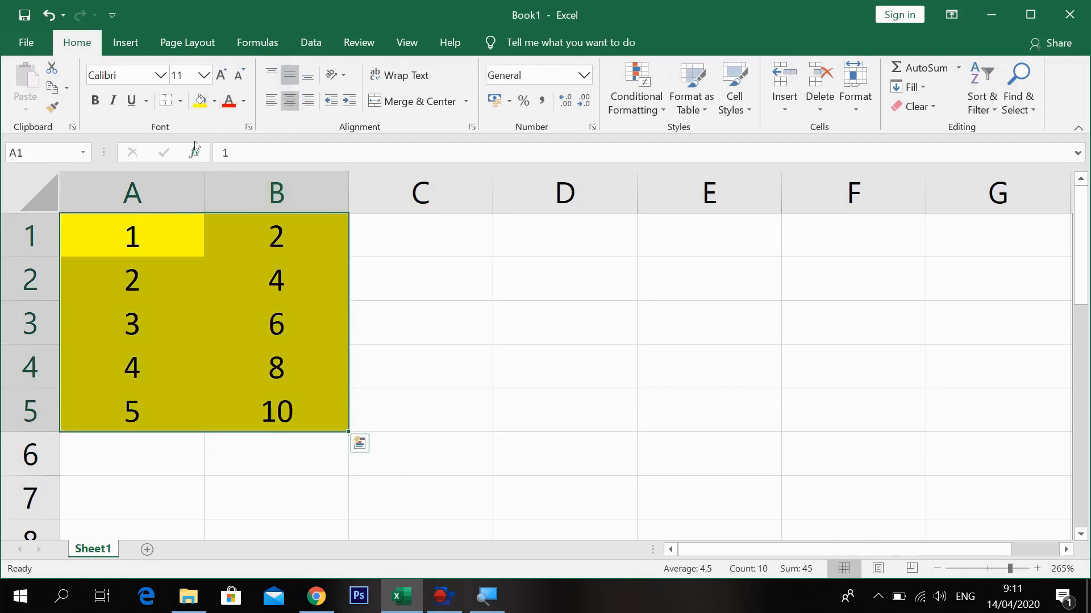
pyautogui.click(180, 101)
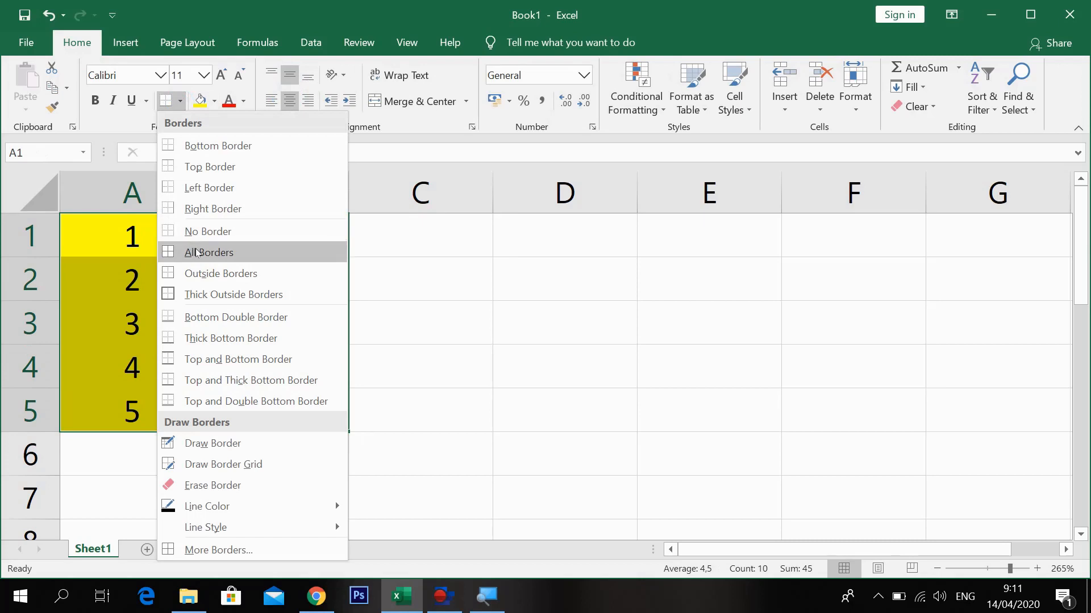
pyautogui.click(196, 250)
pyautogui.click(449, 275)
# Enter the formula =1*2 with literal numbers in cell C1.
pyautogui.click(432, 238)
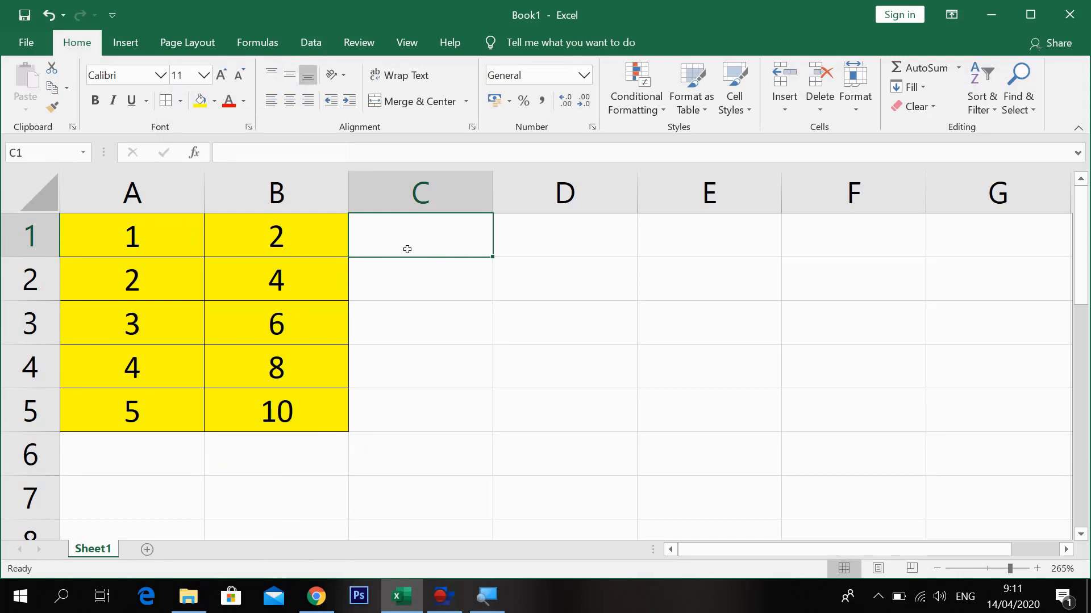
pyautogui.write('=')
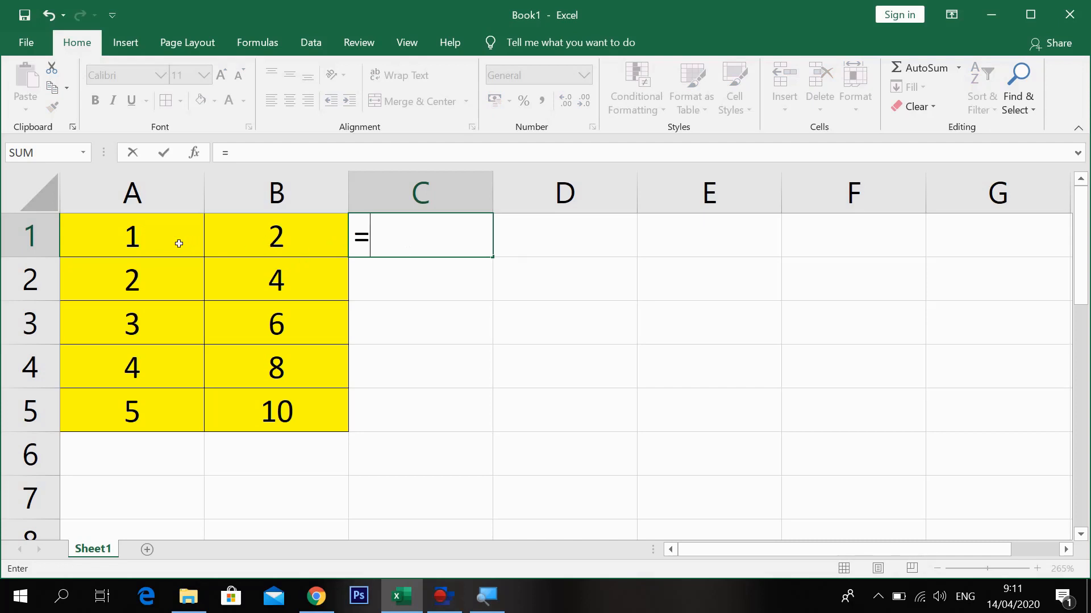
pyautogui.write('1*2')
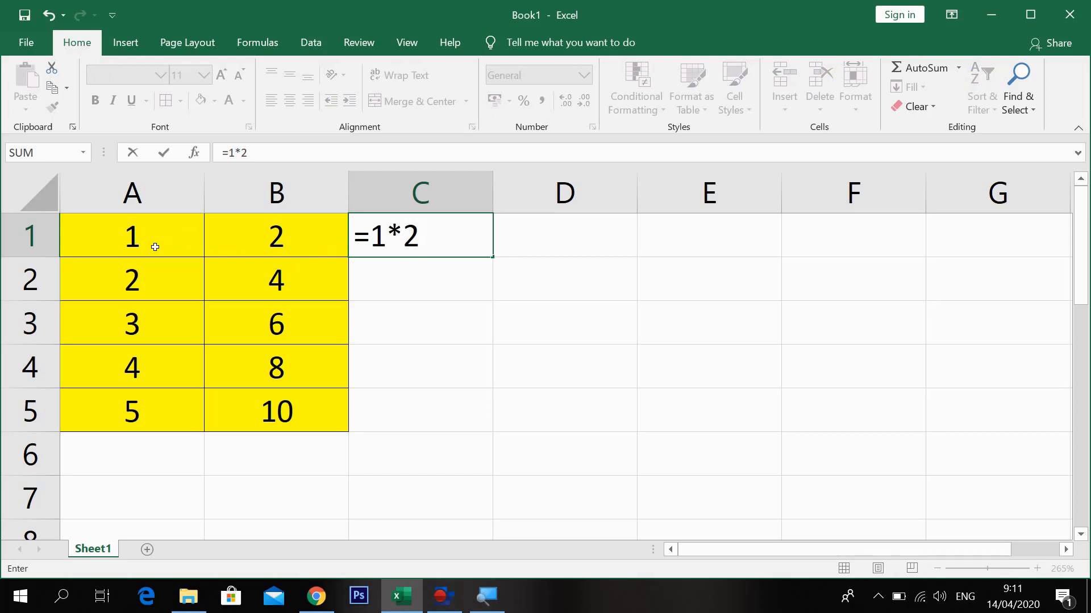
pyautogui.press('Return')
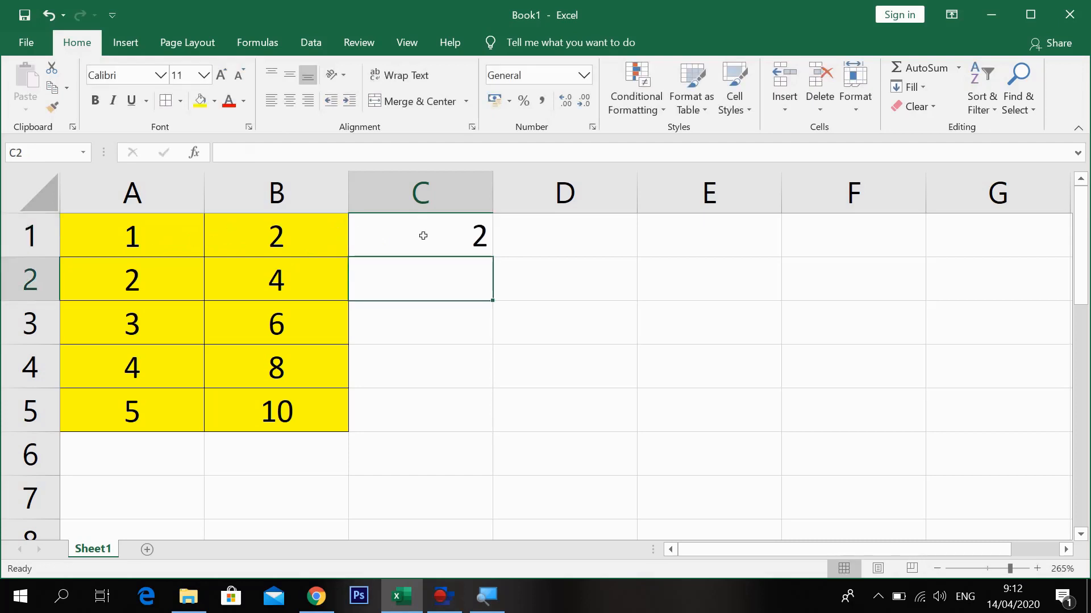
# Replace the formula in cell C1 with the cell-reference multiplication =A1*B1.
pyautogui.click(423, 236)
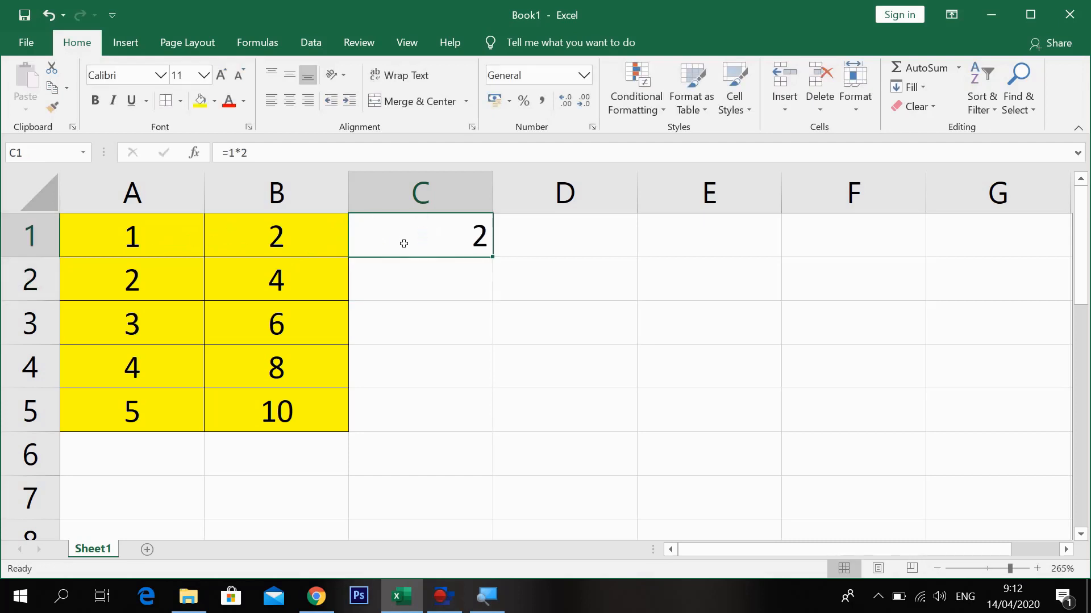
pyautogui.doubleClick(418, 252)
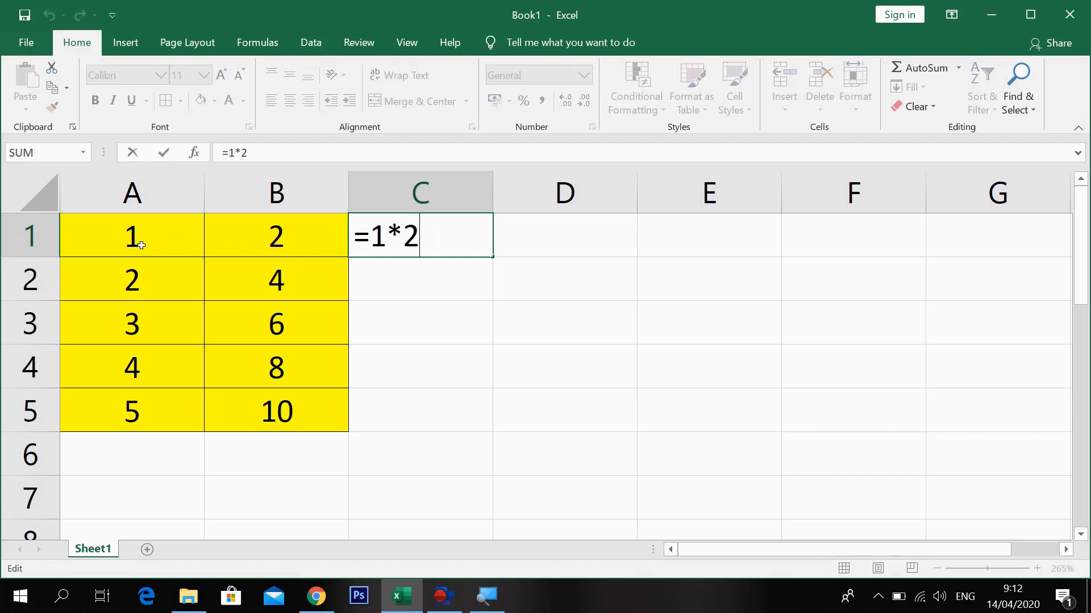
pyautogui.press('BackSpace')
pyautogui.press('BackSpace')
pyautogui.press('BackSpace')
pyautogui.click(151, 234)
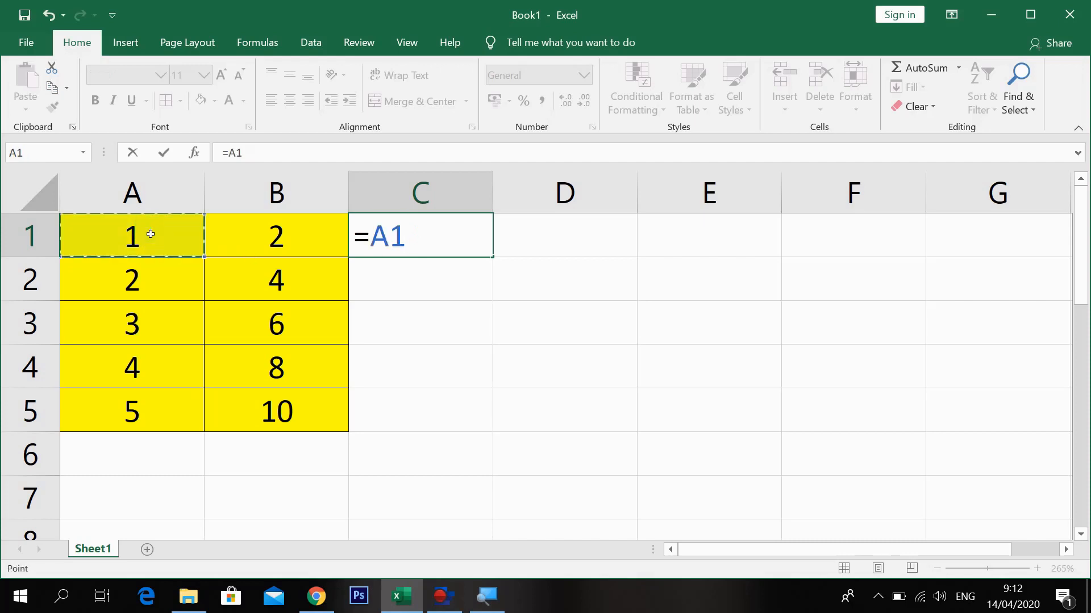
pyautogui.write('*')
pyautogui.click(265, 245)
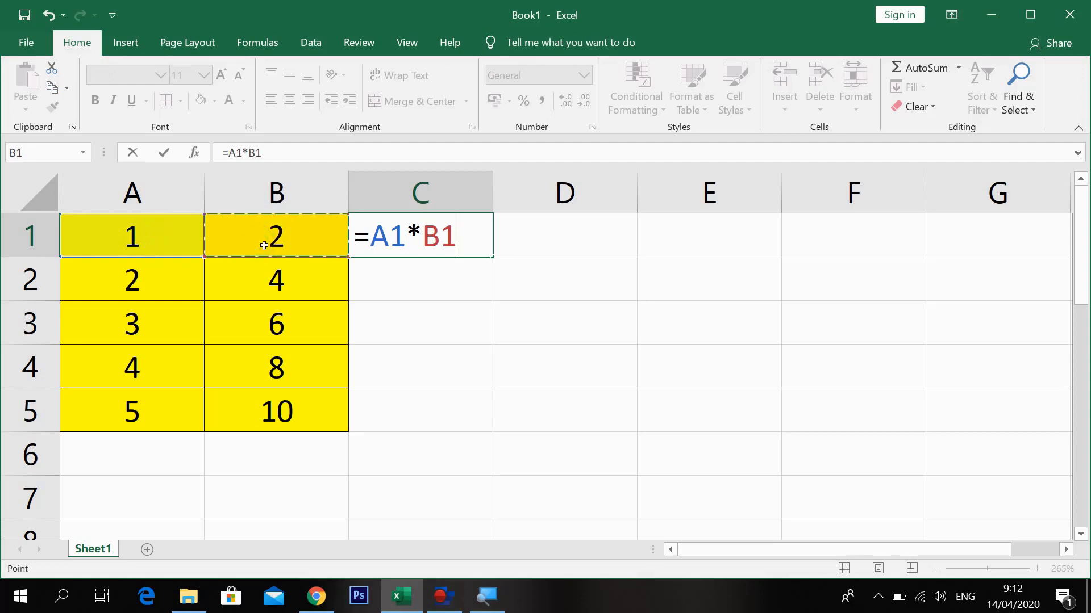
pyautogui.press('Return')
pyautogui.click(399, 237)
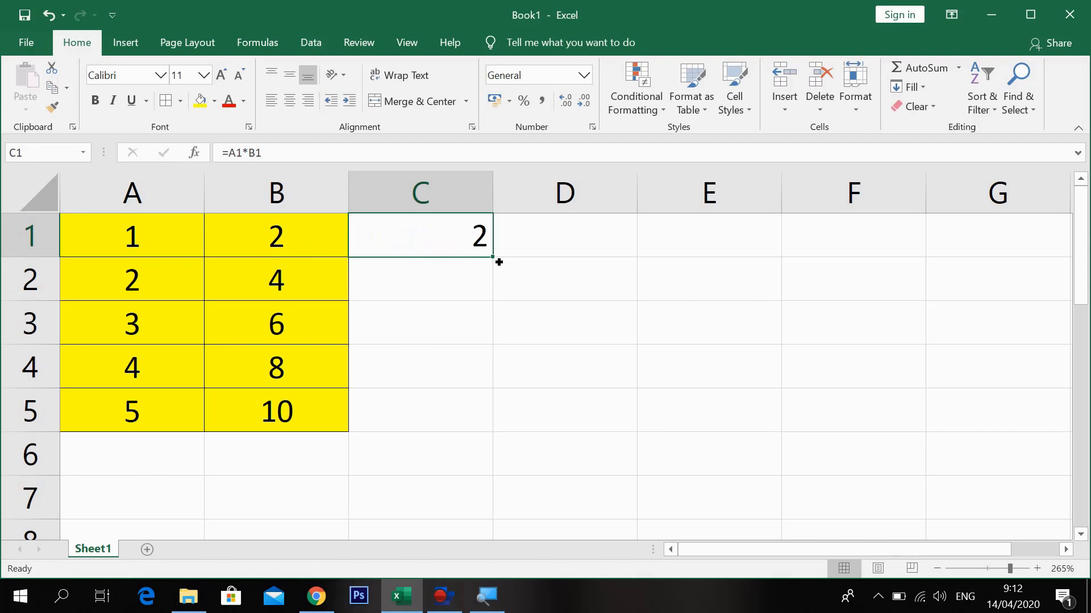
# Enter the formula =A2*B2 in cell C2 and clear that cell again.
pyautogui.click(457, 281)
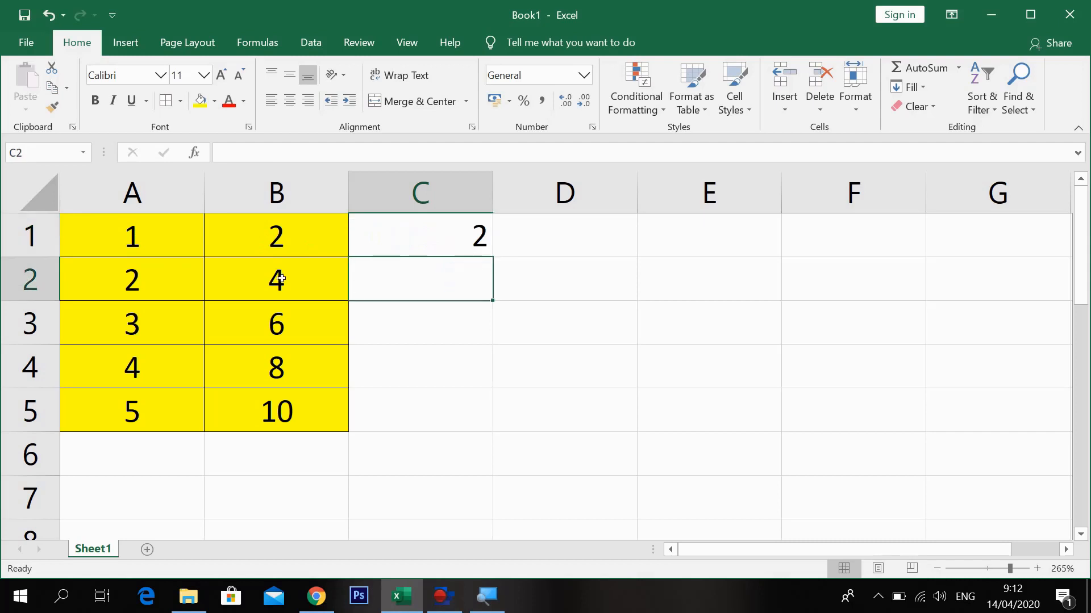
pyautogui.write('=')
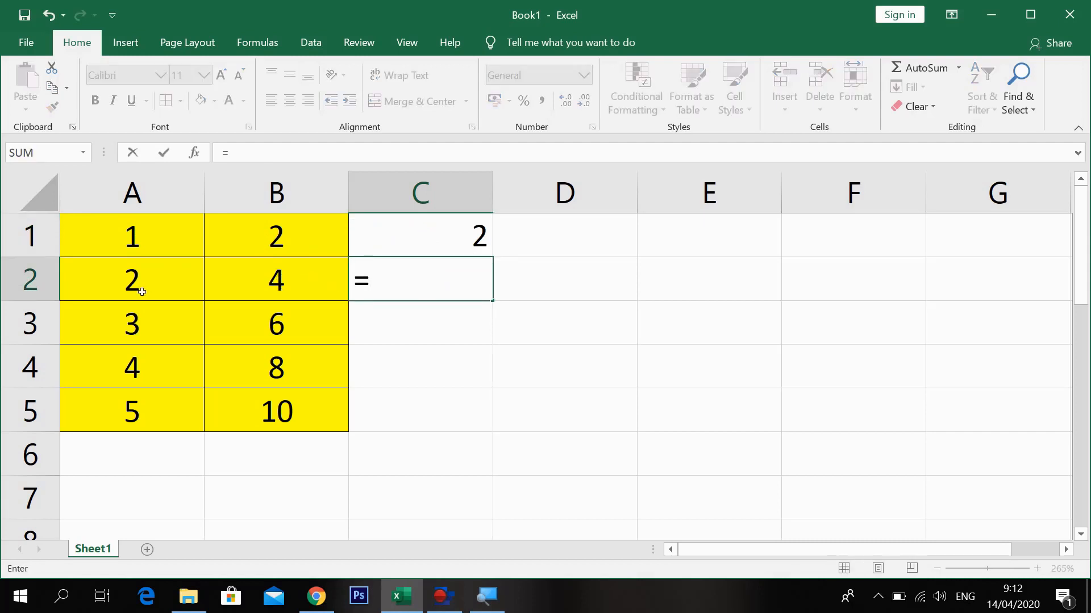
pyautogui.click(107, 289)
pyautogui.write('*')
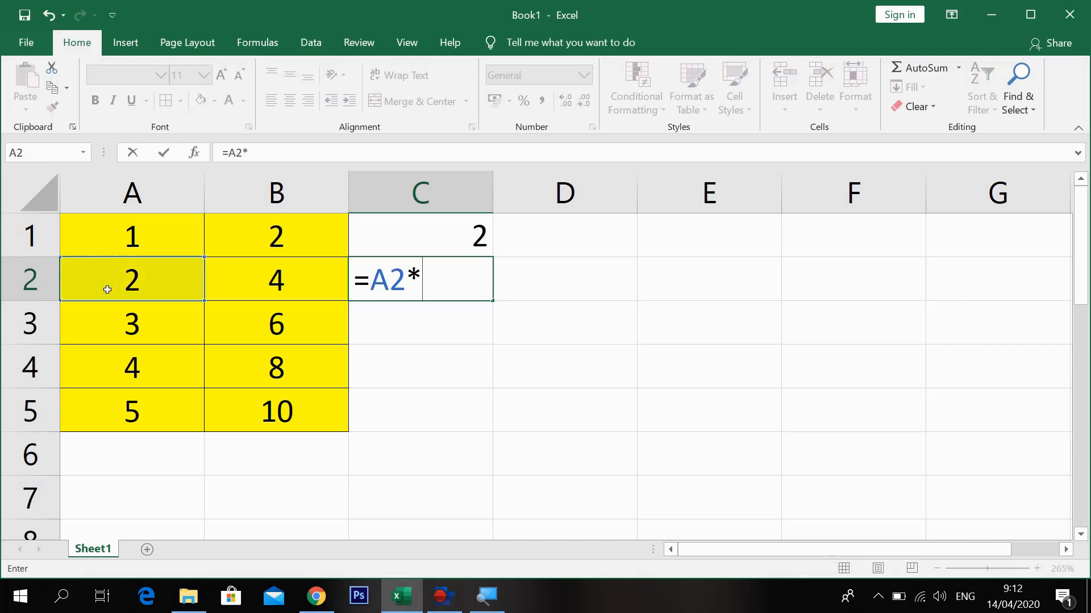
pyautogui.click(245, 286)
pyautogui.press('Return')
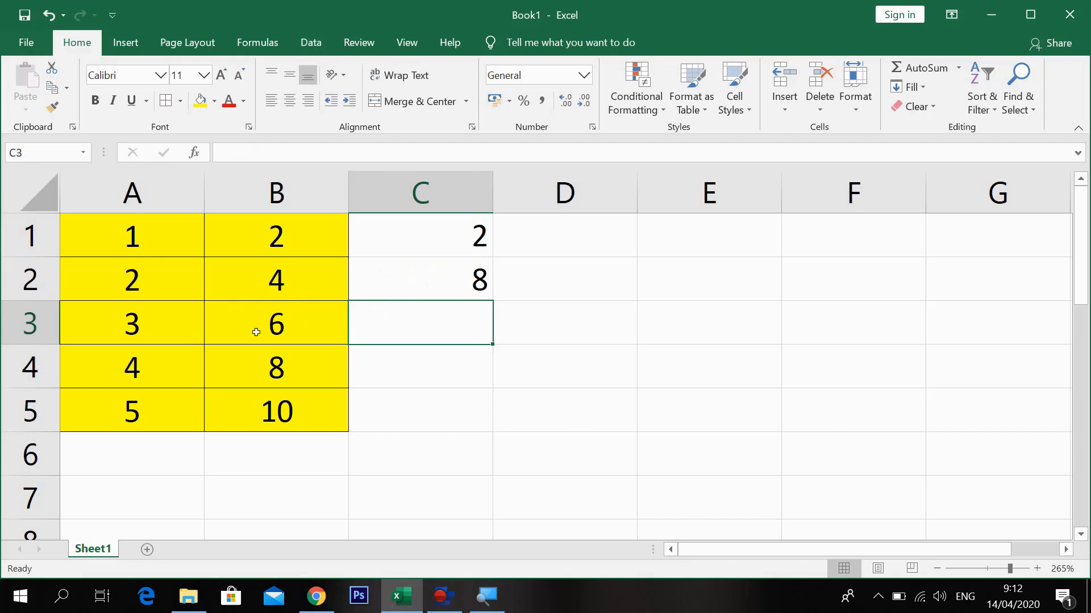
pyautogui.click(390, 358)
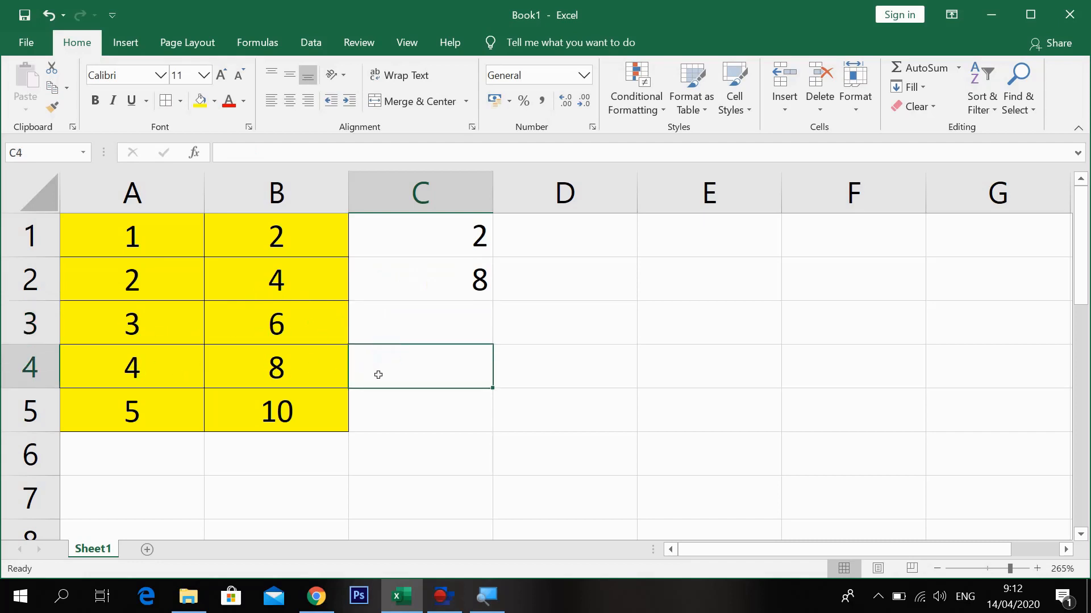
pyautogui.click(453, 288)
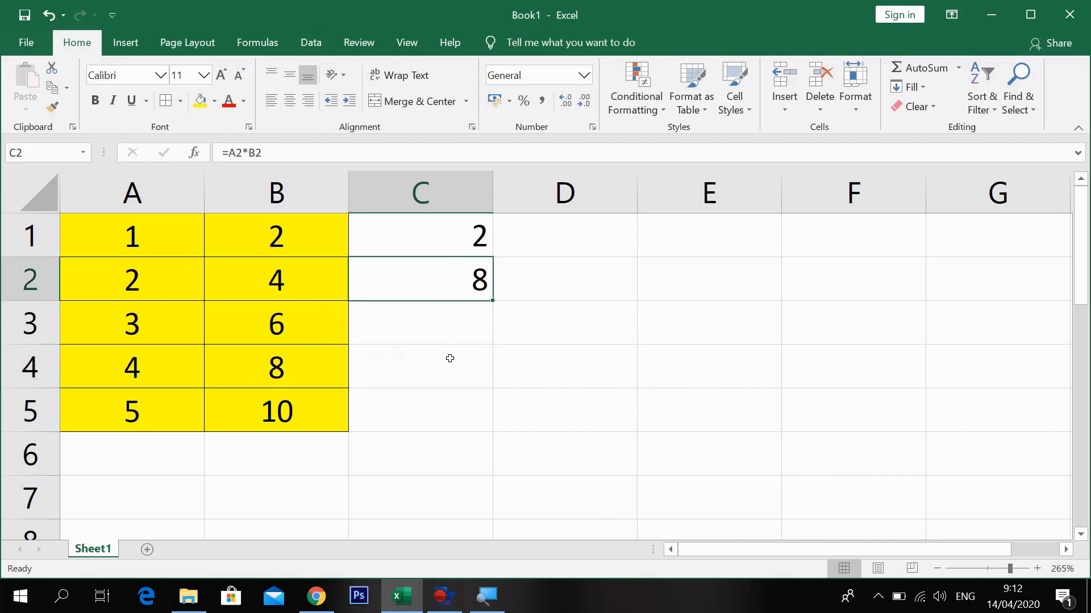
# Copy the multiplication formula in C1 down to cell C5.
pyautogui.doubleClick(446, 237)
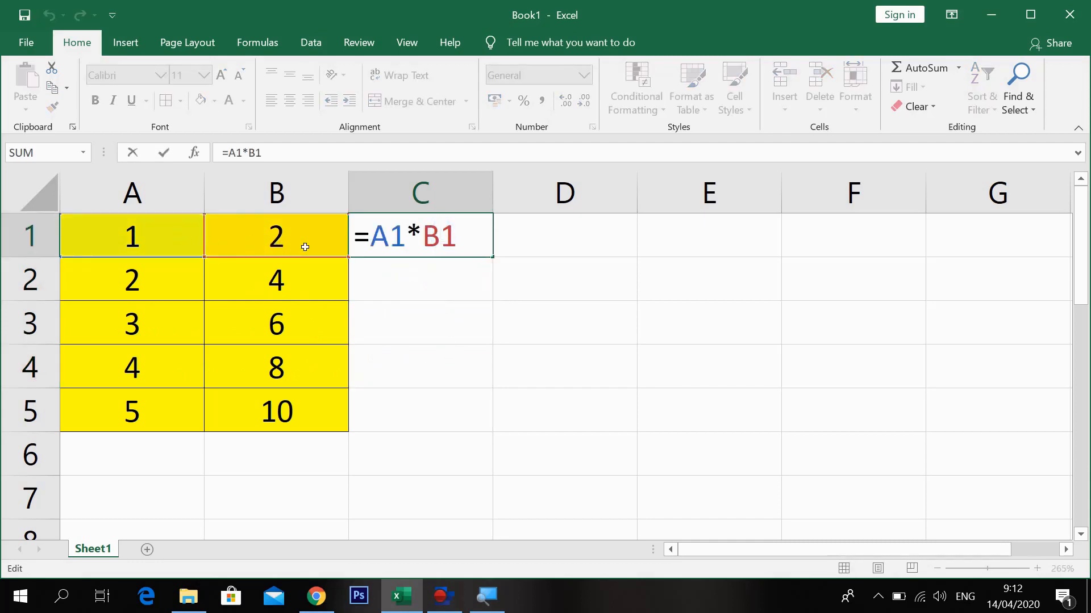
pyautogui.press('Return')
pyautogui.click(407, 238)
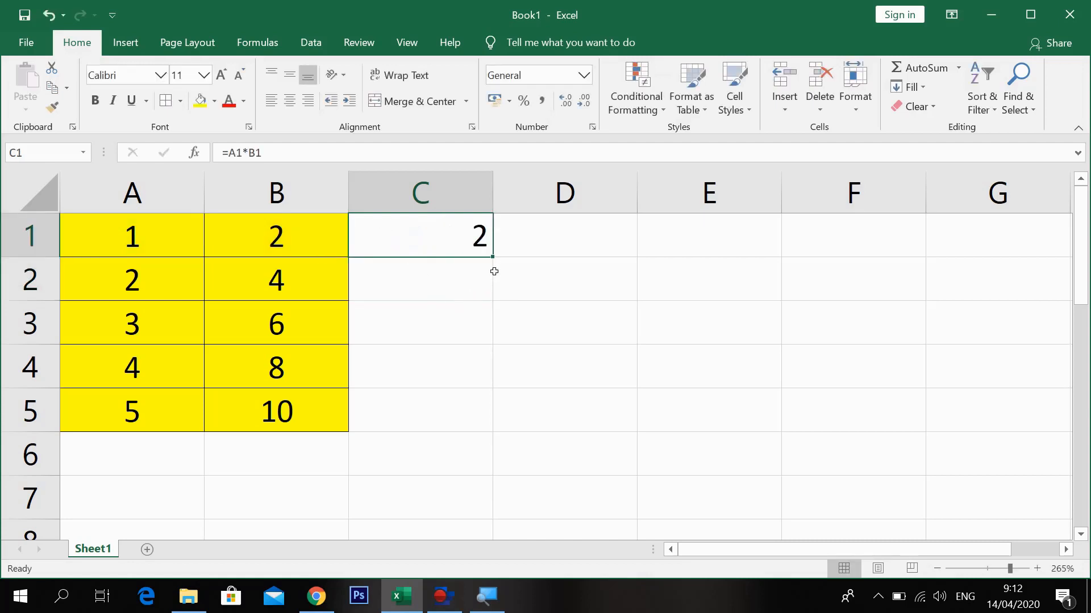
pyautogui.moveTo(495, 260); pyautogui.dragTo(492, 425)
pyautogui.moveTo(481, 389); pyautogui.dragTo(478, 384)
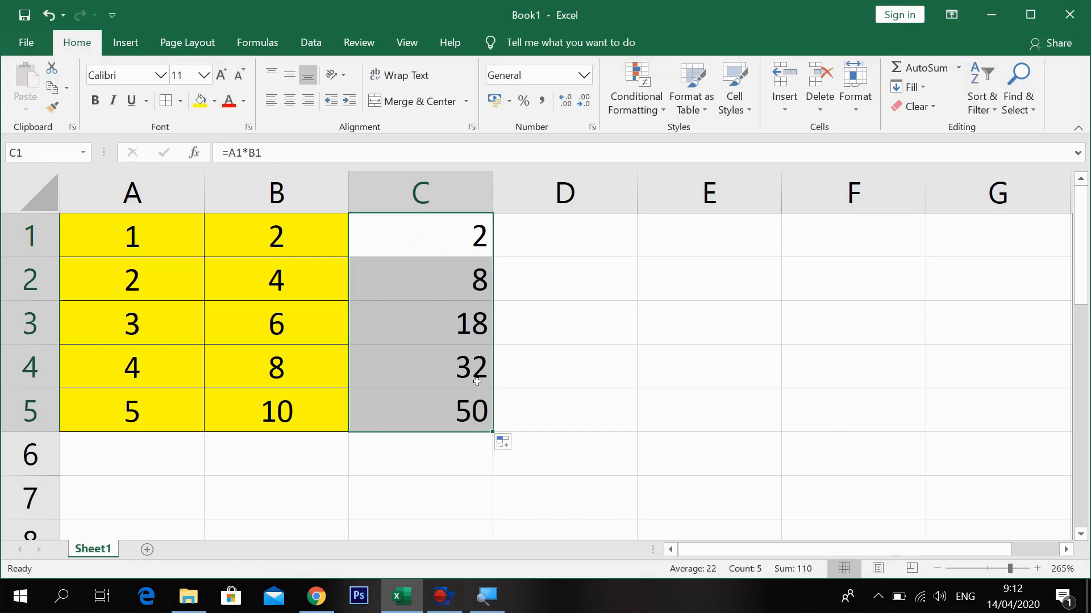
# Check the copied formulas in cells C3, C4 and C2 against the column A and B cells they multiply.
pyautogui.click(437, 327)
pyautogui.click(151, 311)
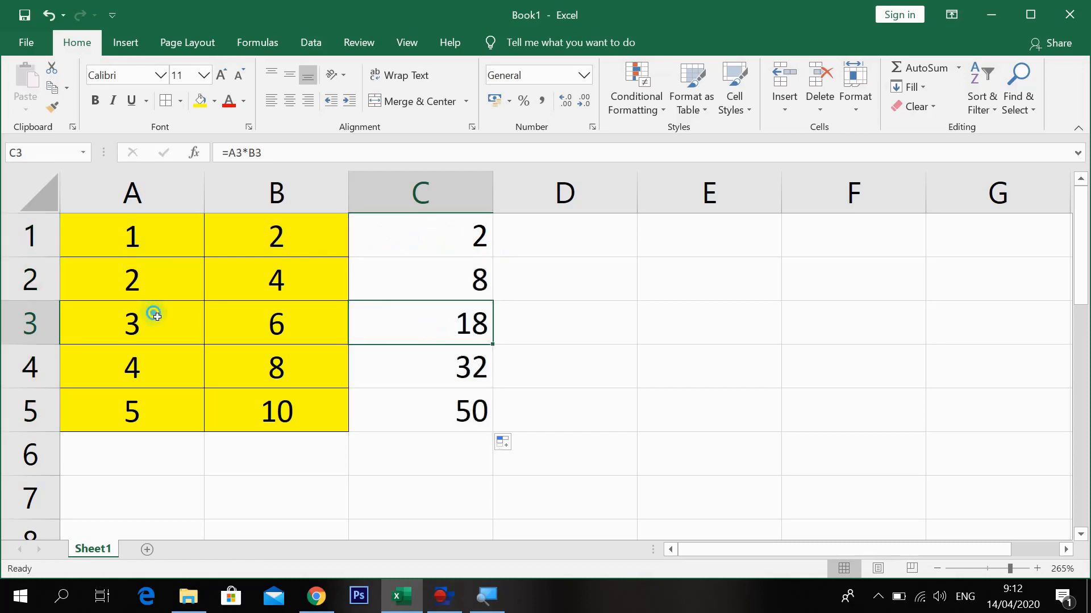
pyautogui.click(302, 321)
pyautogui.click(425, 371)
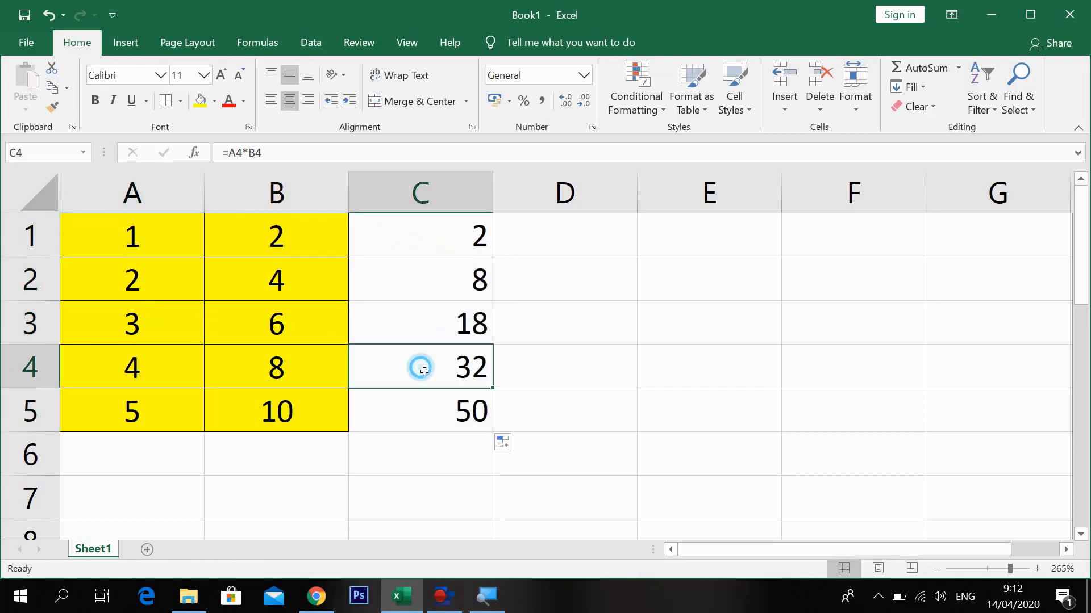
pyautogui.click(169, 372)
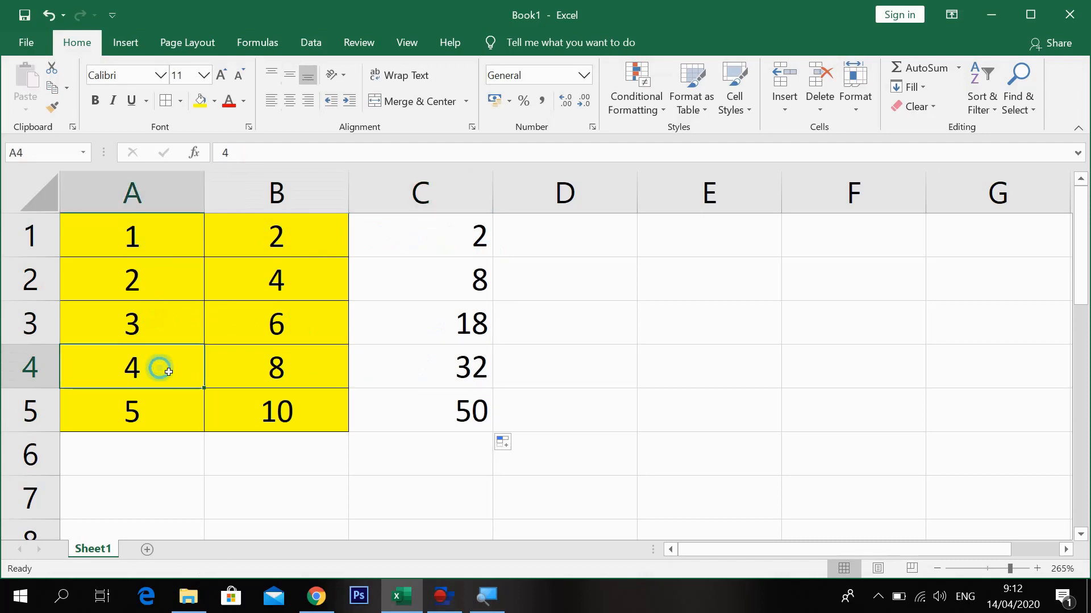
pyautogui.click(306, 369)
pyautogui.click(449, 279)
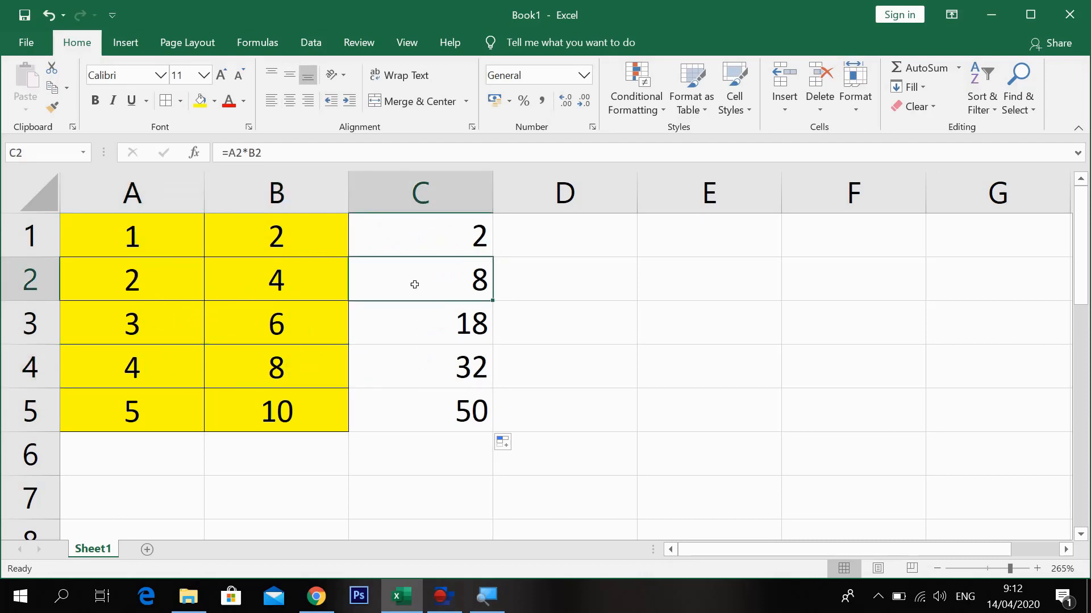
# Change the value in cell A2 to 5.
pyautogui.click(119, 293)
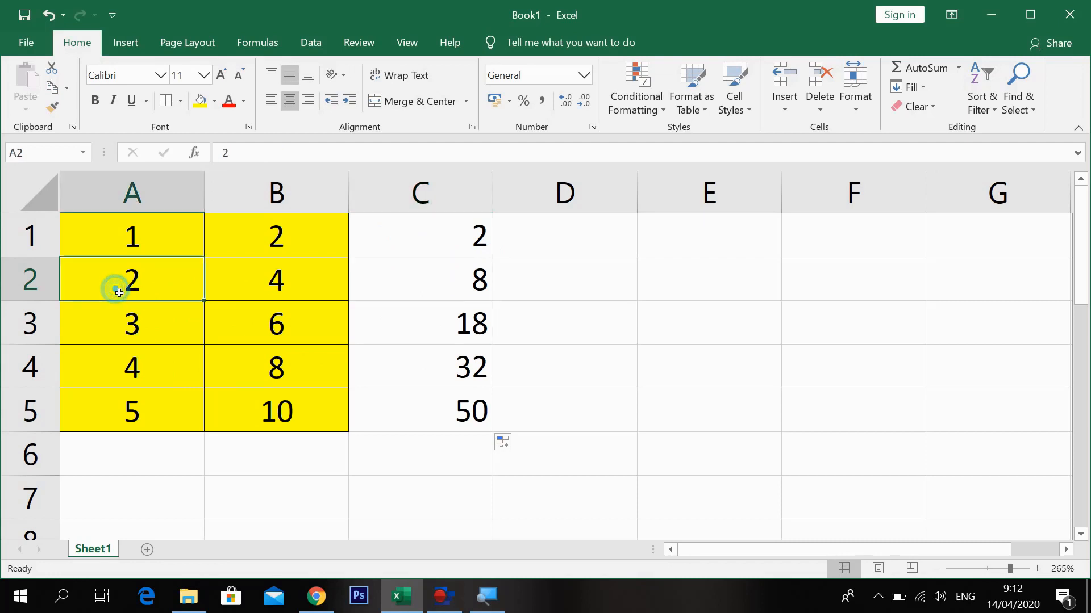
pyautogui.write('5')
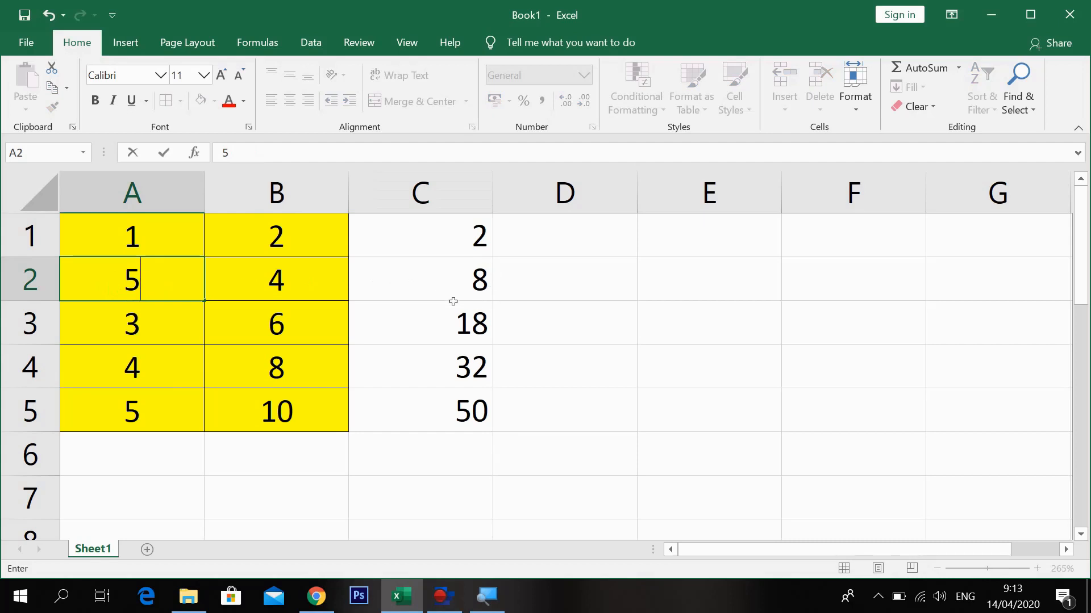
pyautogui.press('Return')
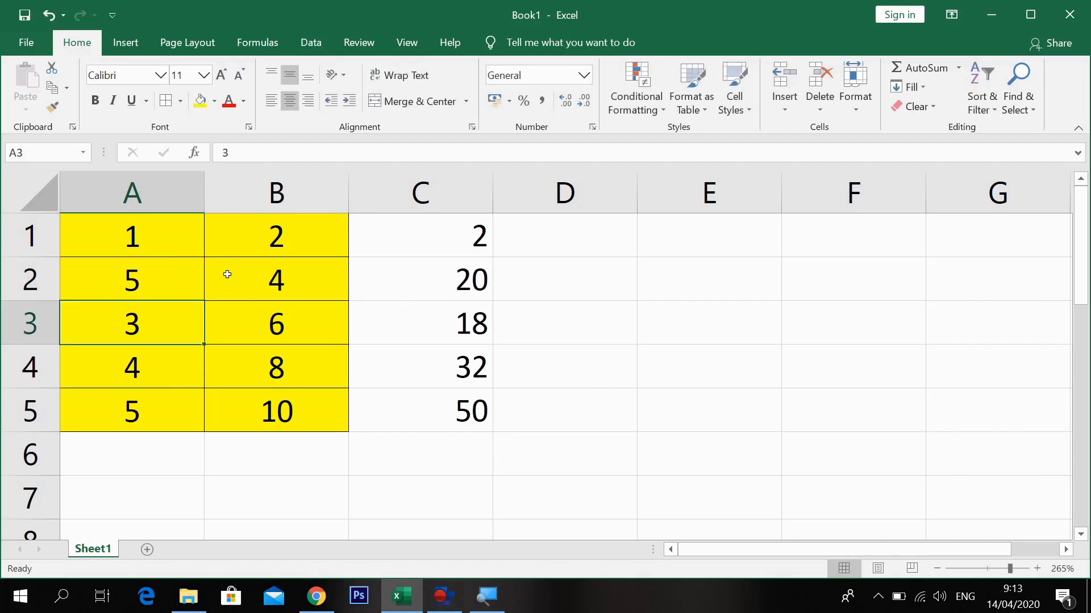
pyautogui.click(142, 281)
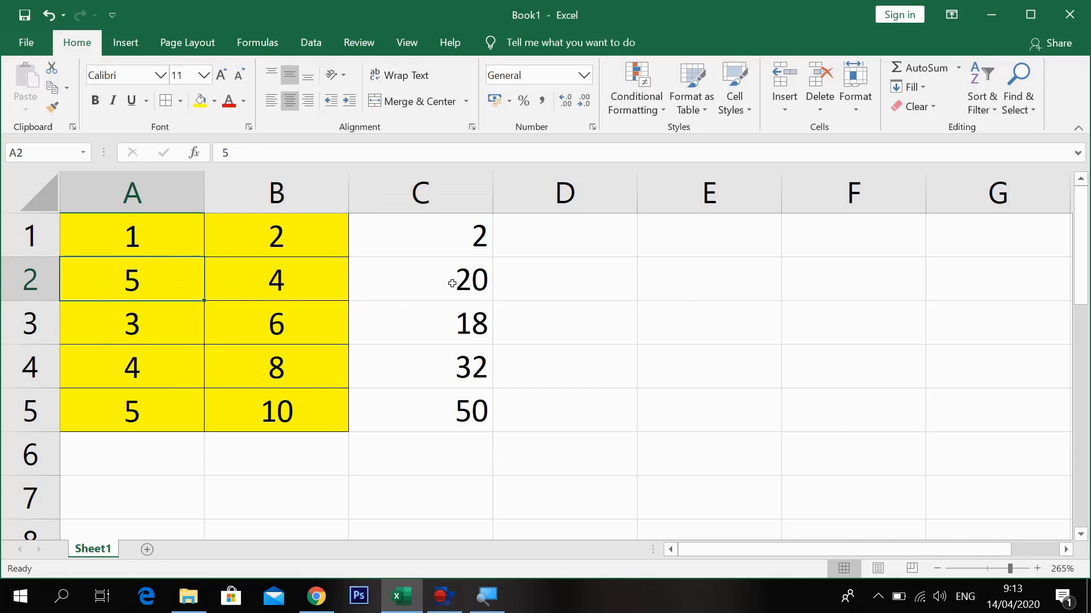
# Delete the value in cell A3, leaving the cell's formatting in place.
pyautogui.click(273, 329)
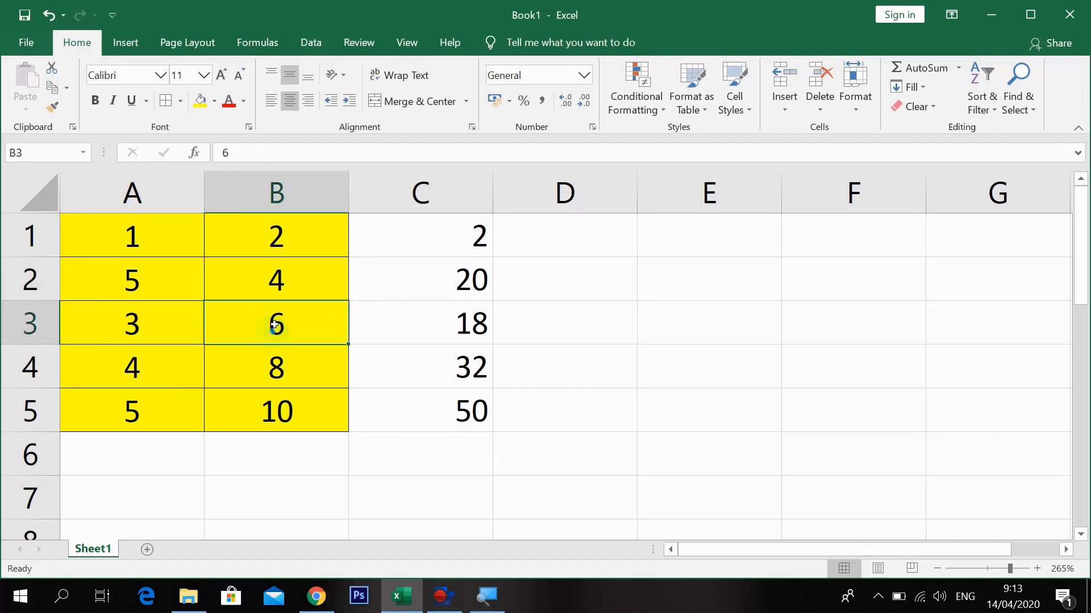
pyautogui.click(140, 330)
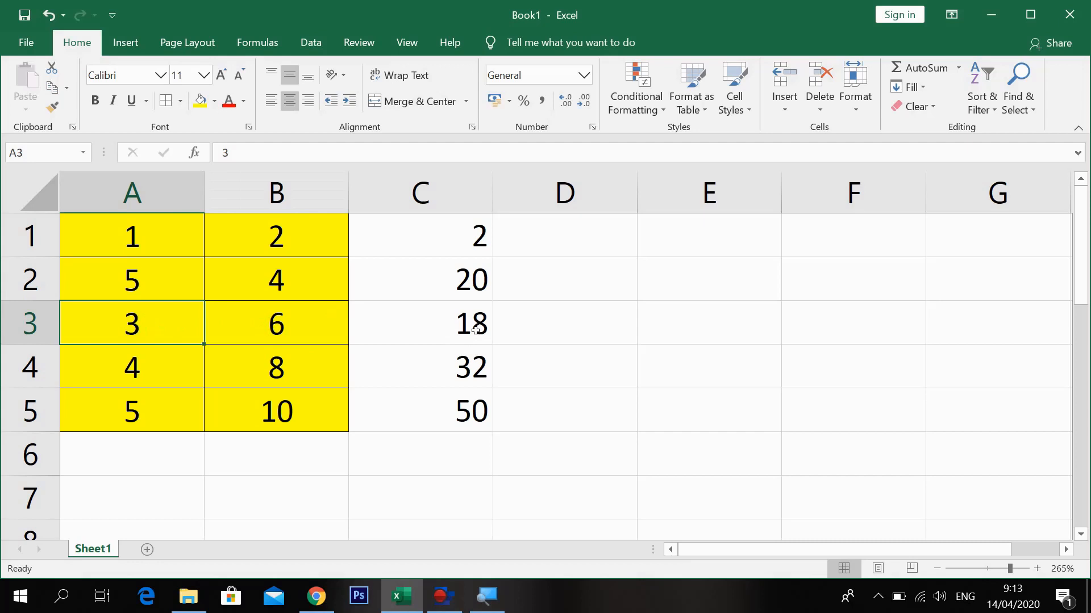
pyautogui.press('Delete')
pyautogui.click(571, 339)
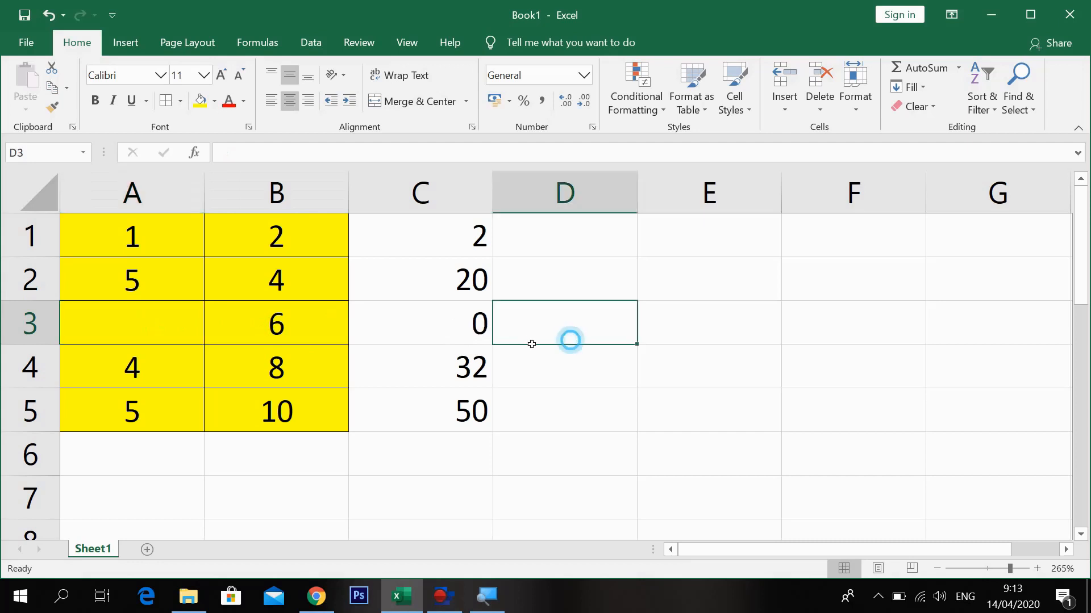
# Check the multiplication formula in cell C3 against the emptied cell A3.
pyautogui.click(441, 318)
pyautogui.click(146, 318)
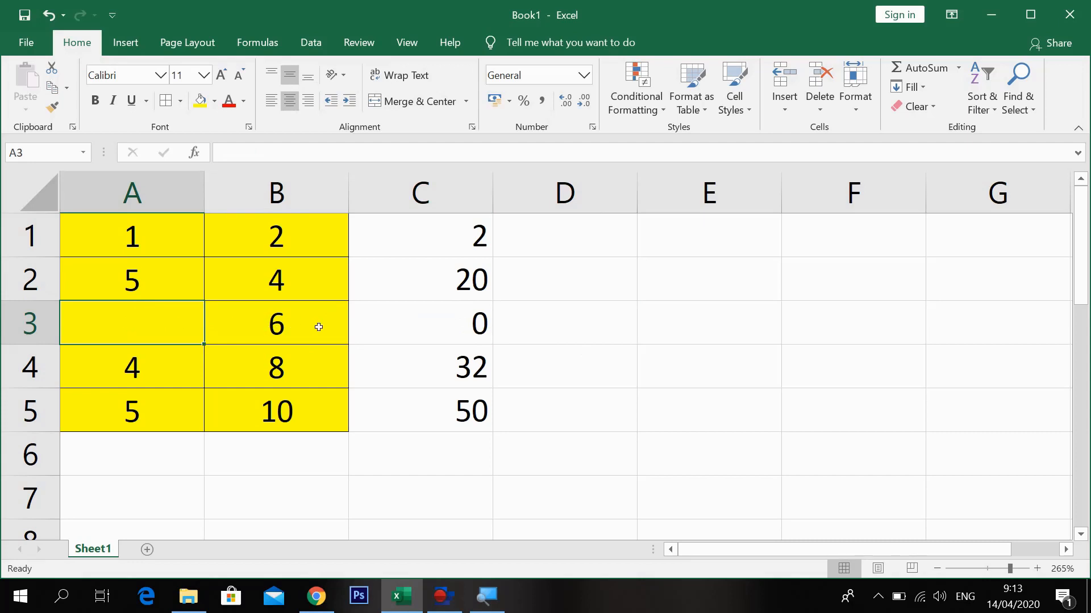
pyautogui.click(460, 329)
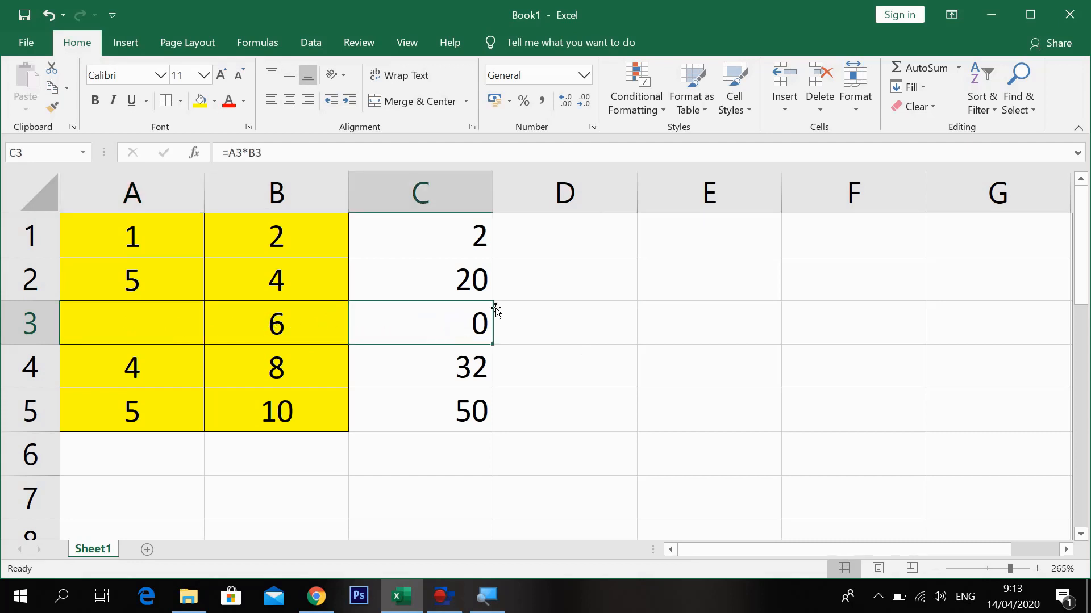
# Clear the formulas in C2:C5 and change the formula in C1 to =A1+B1.
pyautogui.moveTo(434, 280); pyautogui.dragTo(460, 416)
pyautogui.press('Delete')
pyautogui.doubleClick(446, 249)
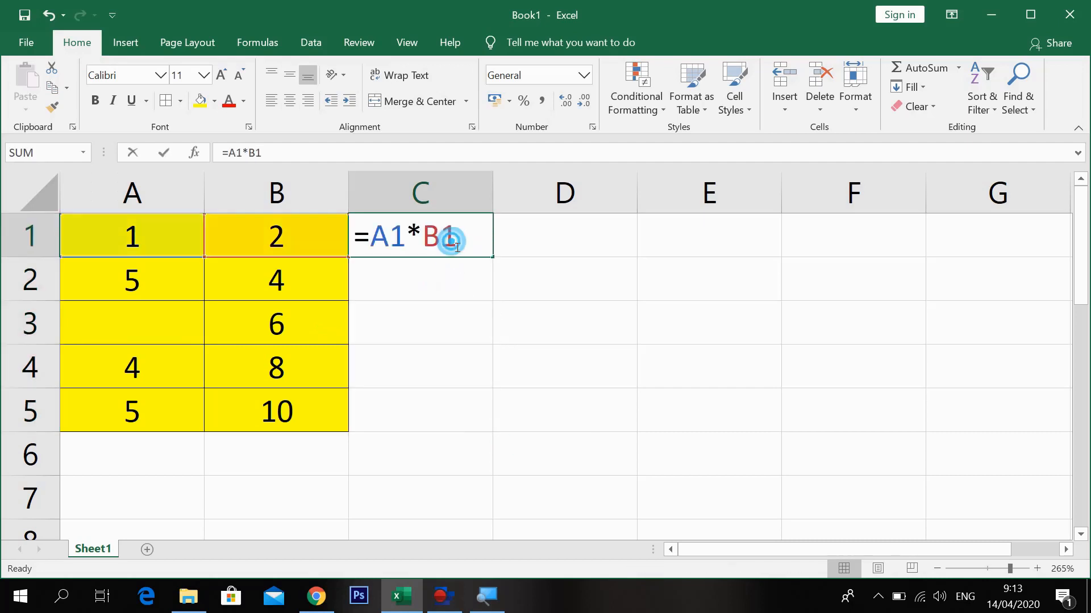
pyautogui.doubleClick(414, 246)
pyautogui.click(421, 245)
pyautogui.press('BackSpace')
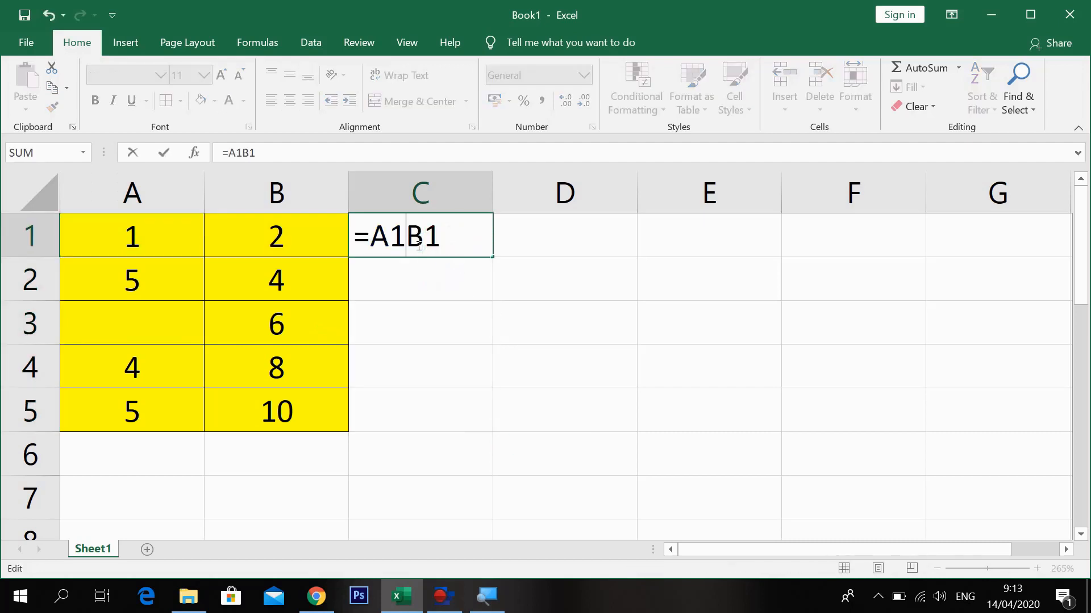
pyautogui.write('+')
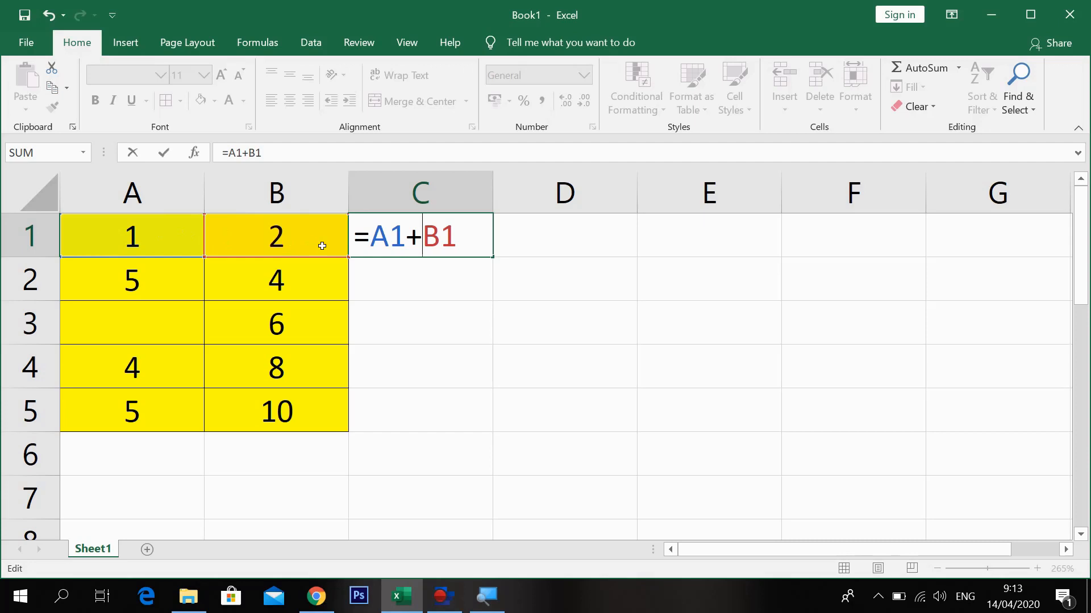
pyautogui.press('Return')
# Copy the addition formula in C1 down to cell C5 and check the copy in C4.
pyautogui.click(426, 233)
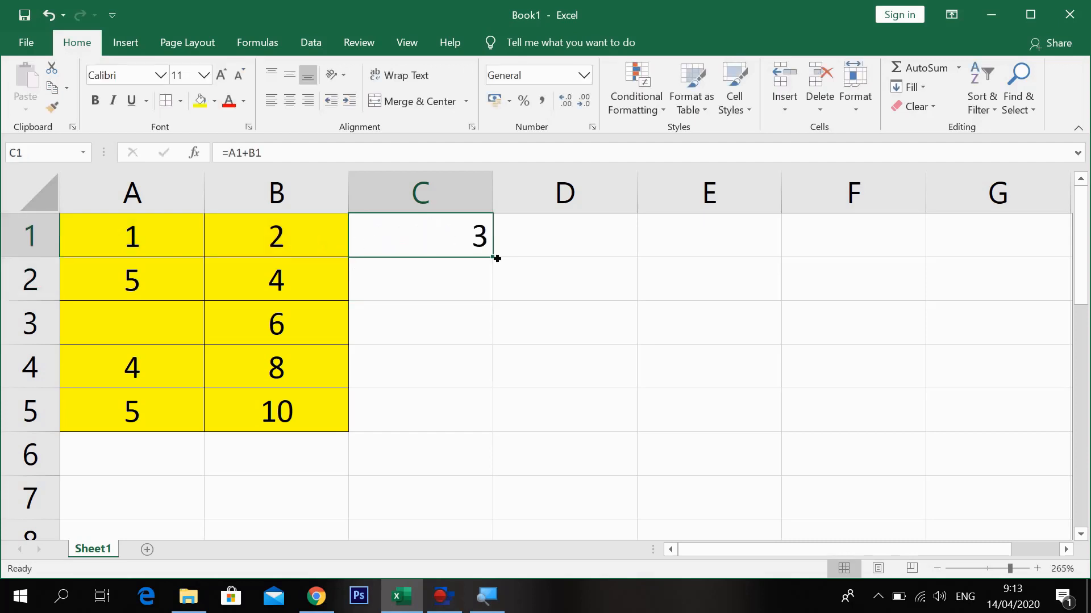
pyautogui.moveTo(492, 257); pyautogui.dragTo(479, 417)
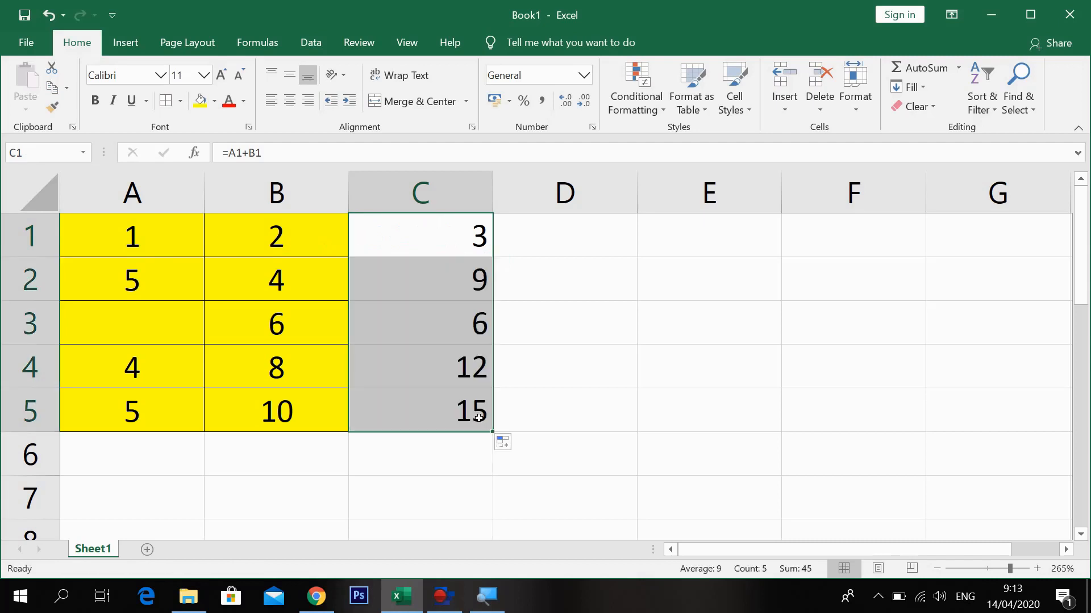
pyautogui.click(456, 370)
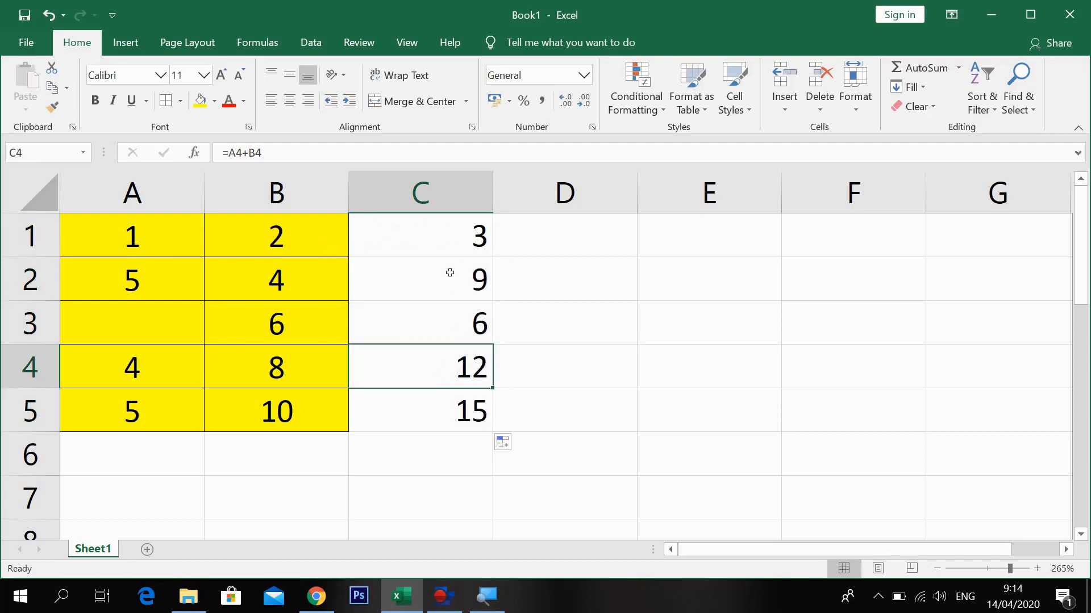
pyautogui.moveTo(446, 247); pyautogui.dragTo(441, 411)
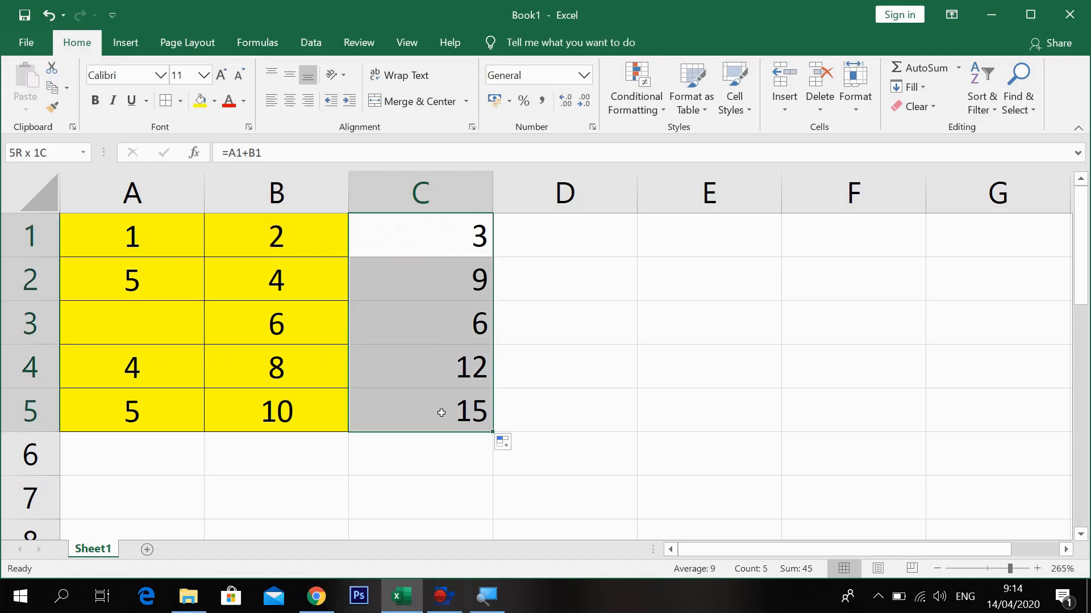
# Enter the value 2 in the empty cell A3.
pyautogui.click(129, 319)
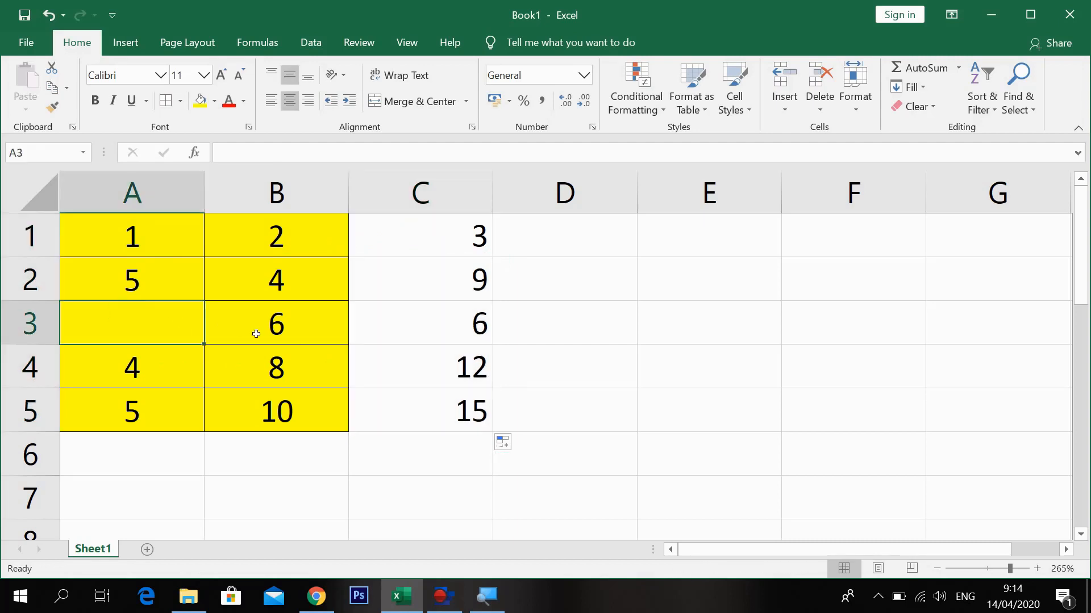
pyautogui.write('2')
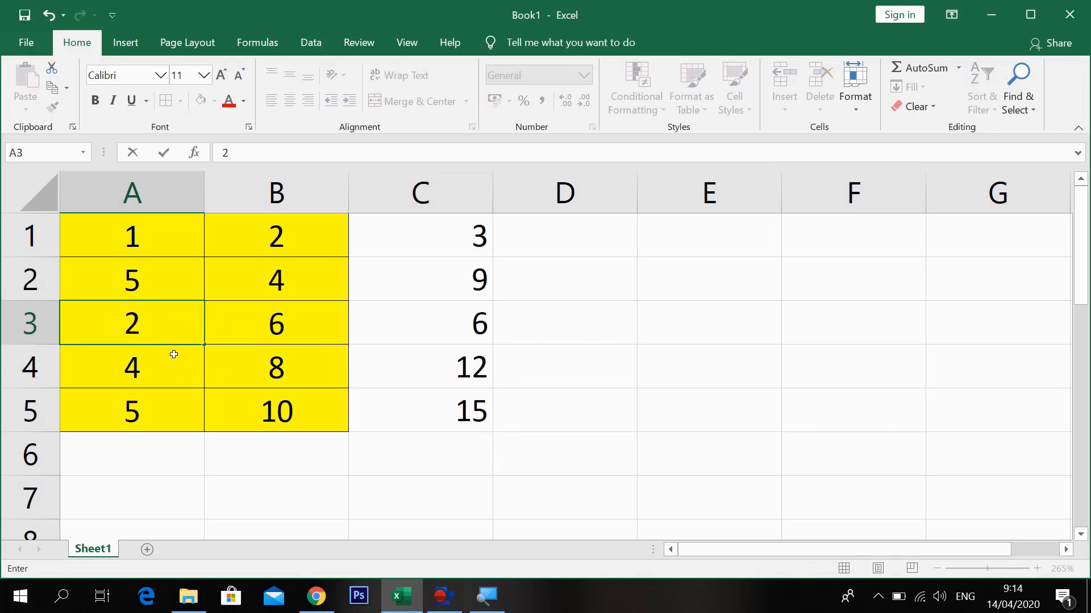
pyautogui.click(160, 465)
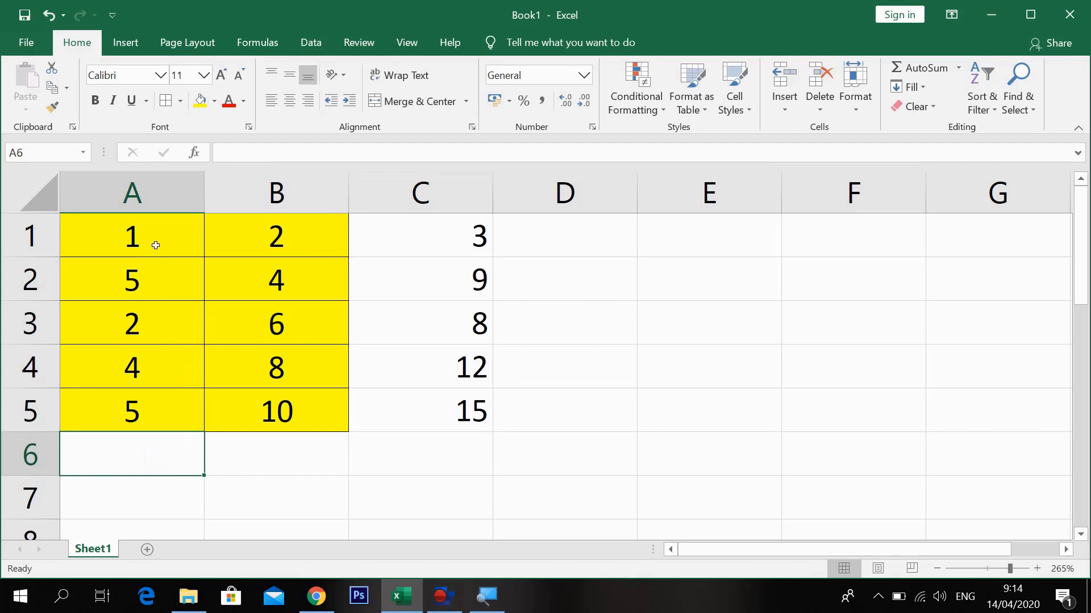
# Total column A in cell A6 by adding the cells individually with the formula =A1+A2+A3+A4+A5.
pyautogui.write('=')
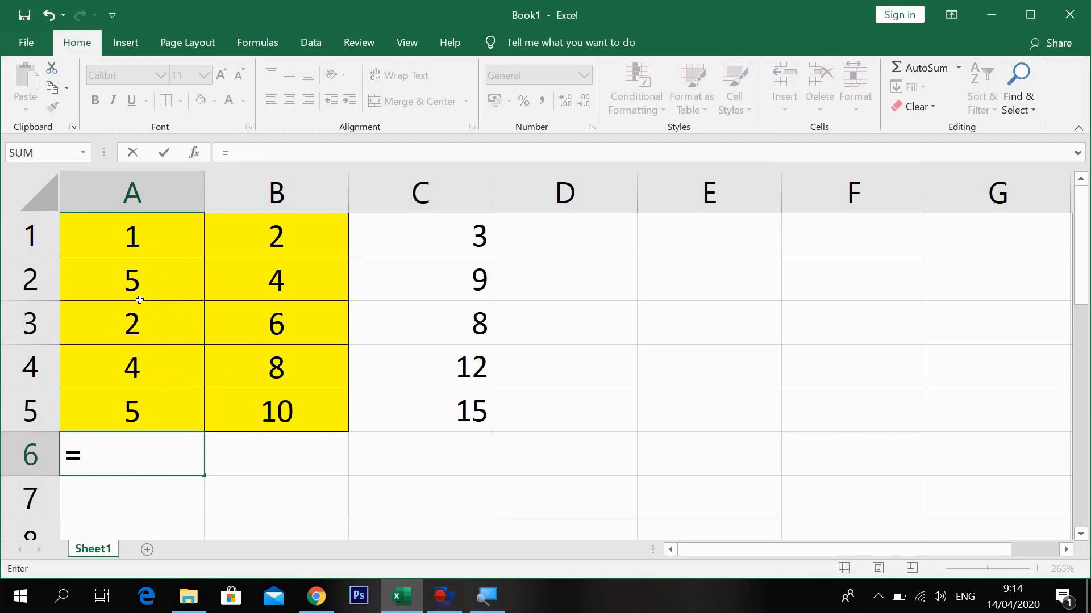
pyautogui.click(131, 244)
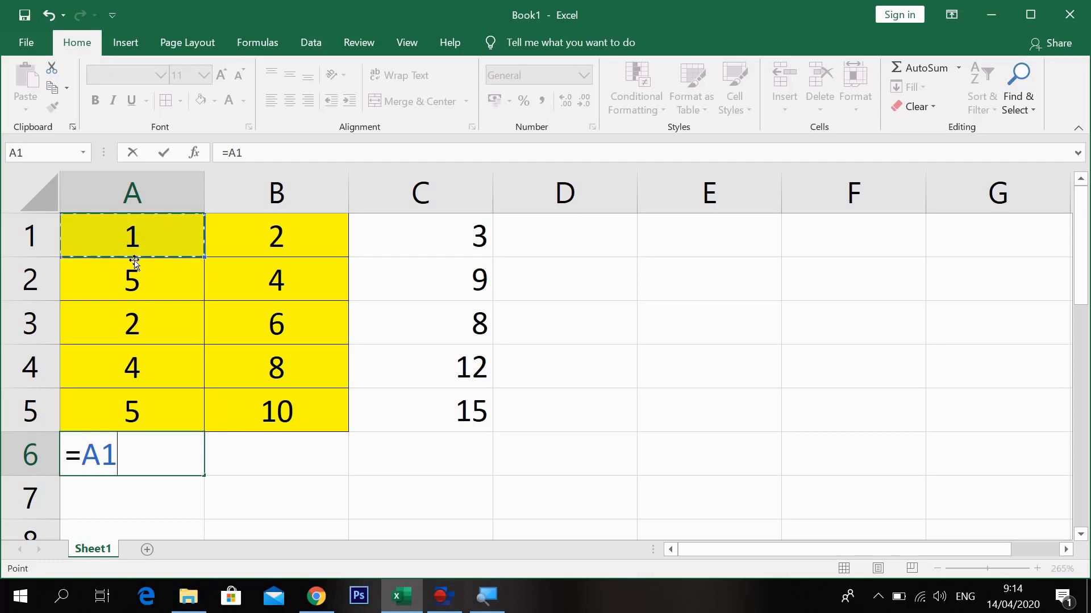
pyautogui.write('+')
pyautogui.click(136, 287)
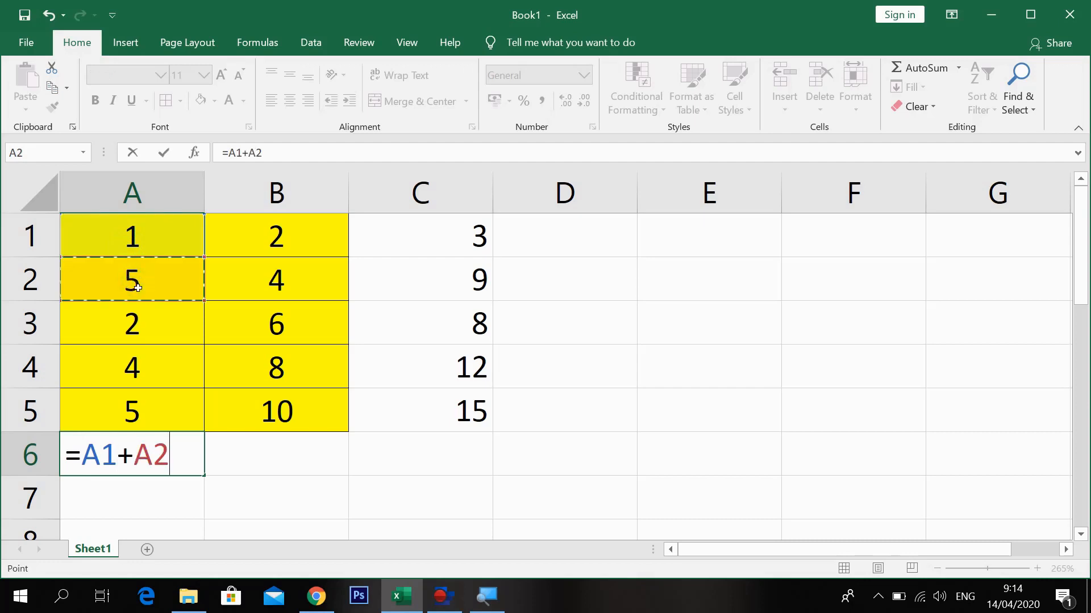
pyautogui.write('+')
pyautogui.click(141, 326)
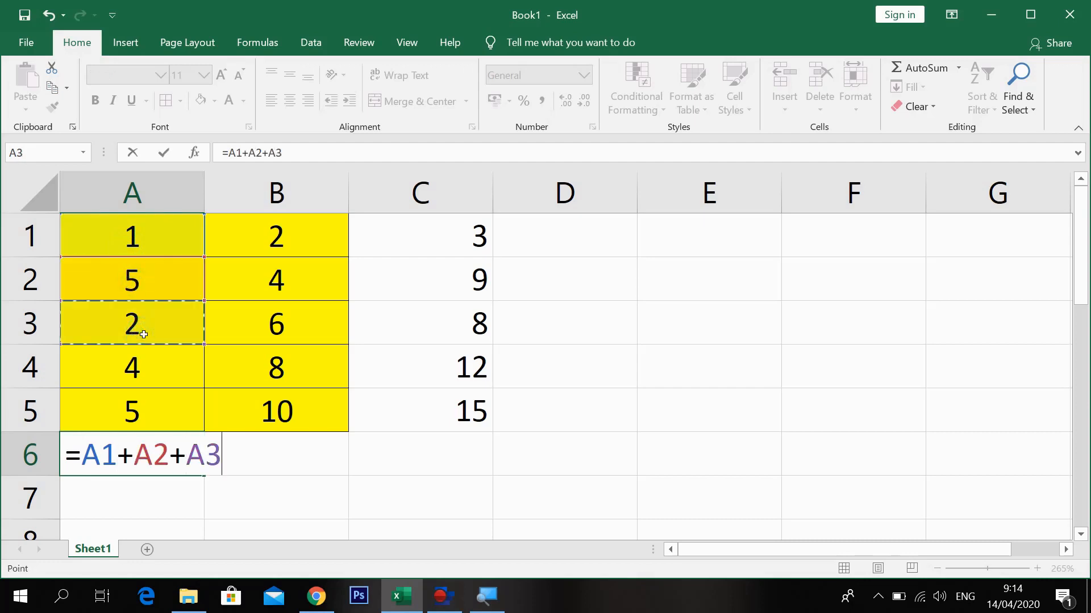
pyautogui.write('+')
pyautogui.click(149, 363)
pyautogui.write('+')
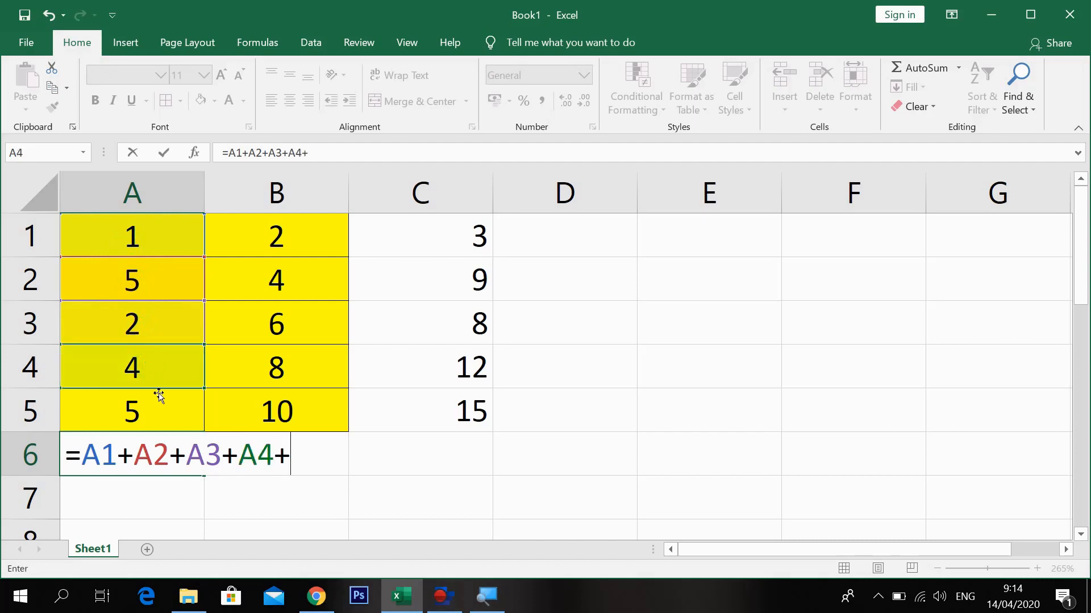
pyautogui.click(153, 424)
pyautogui.press('Return')
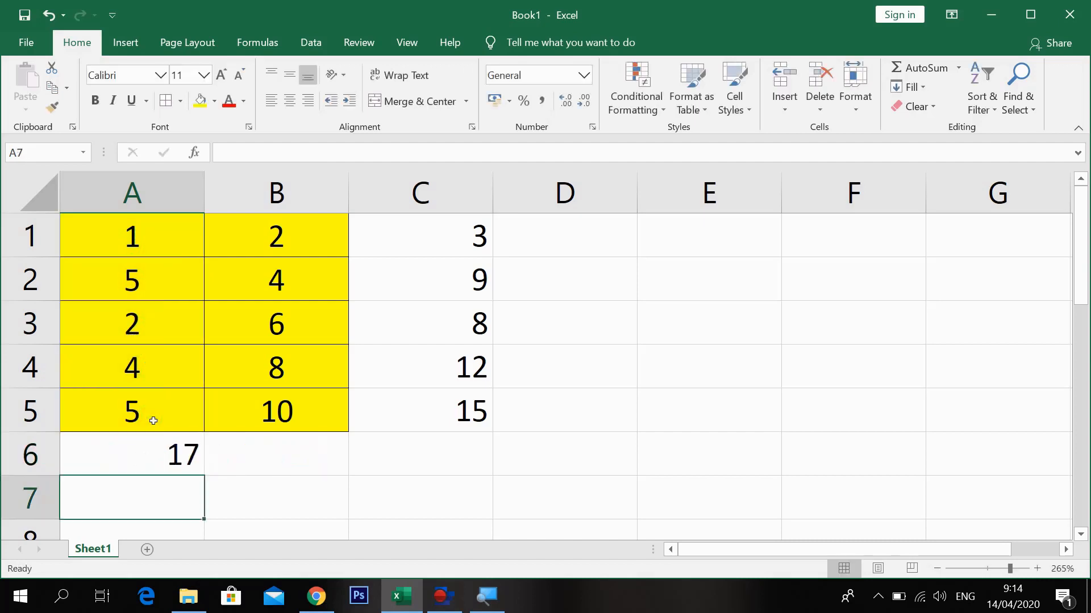
# Replace the formula in cell A6 with =SUM(A1:A5) to total the range.
pyautogui.click(138, 446)
pyautogui.moveTo(134, 237); pyautogui.dragTo(131, 410)
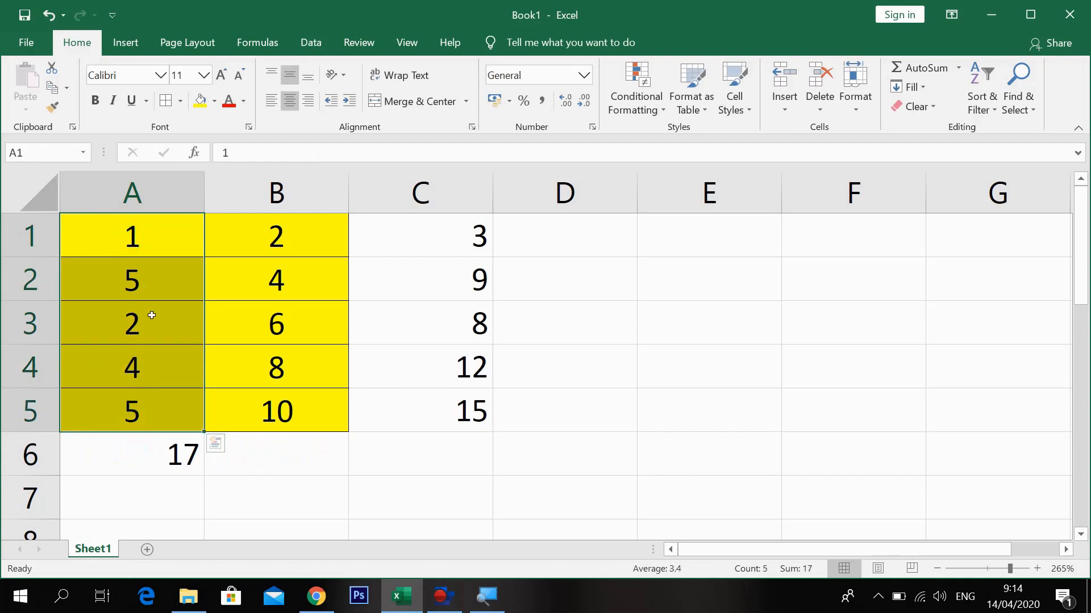
pyautogui.doubleClick(154, 457)
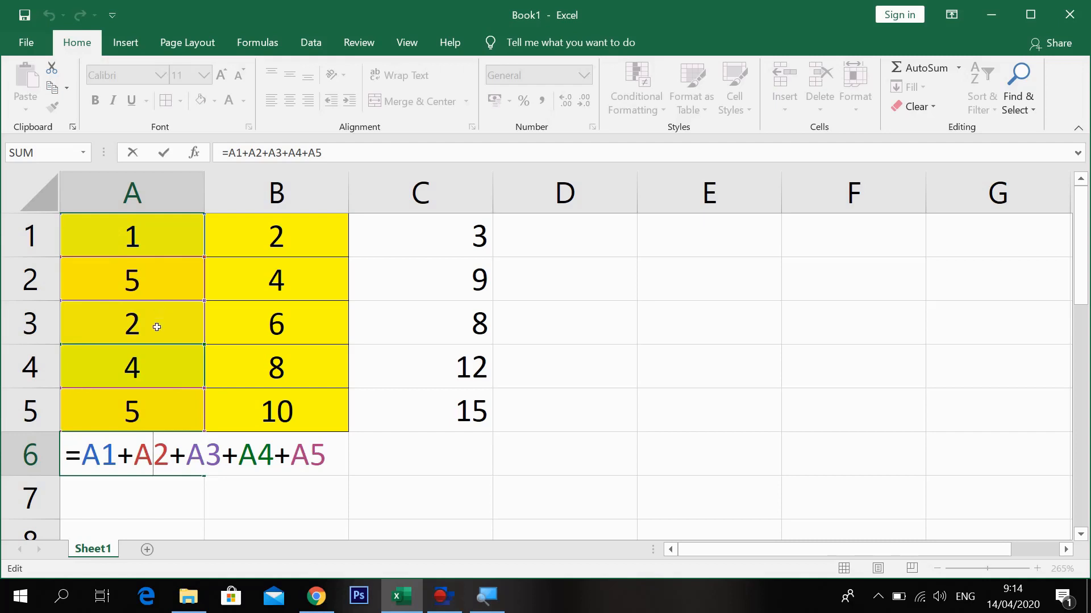
pyautogui.moveTo(329, 455); pyautogui.dragTo(93, 462)
pyautogui.press('BackSpace')
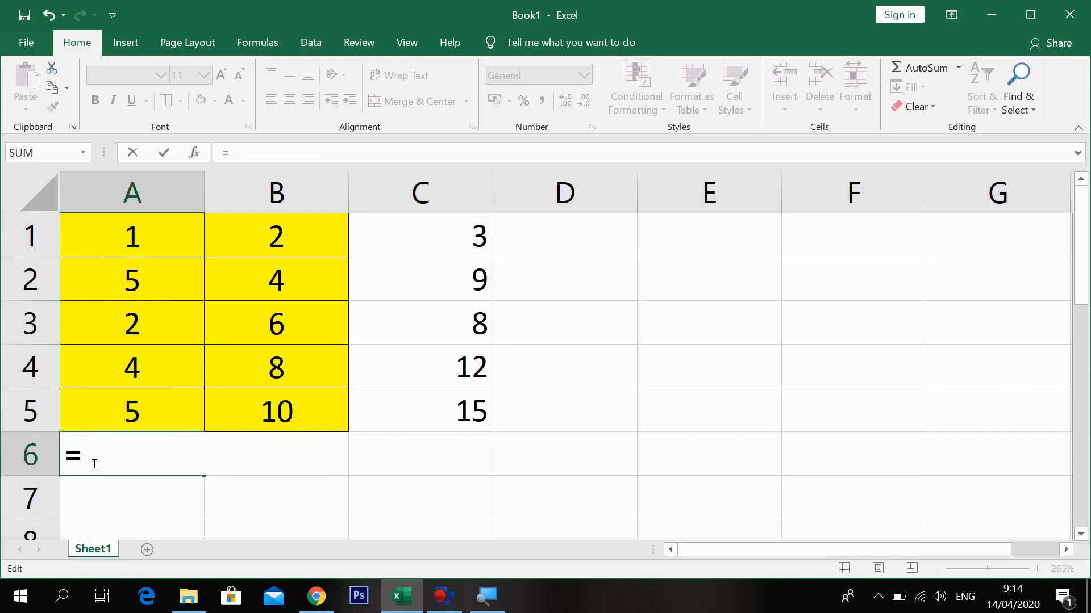
pyautogui.write('sum')
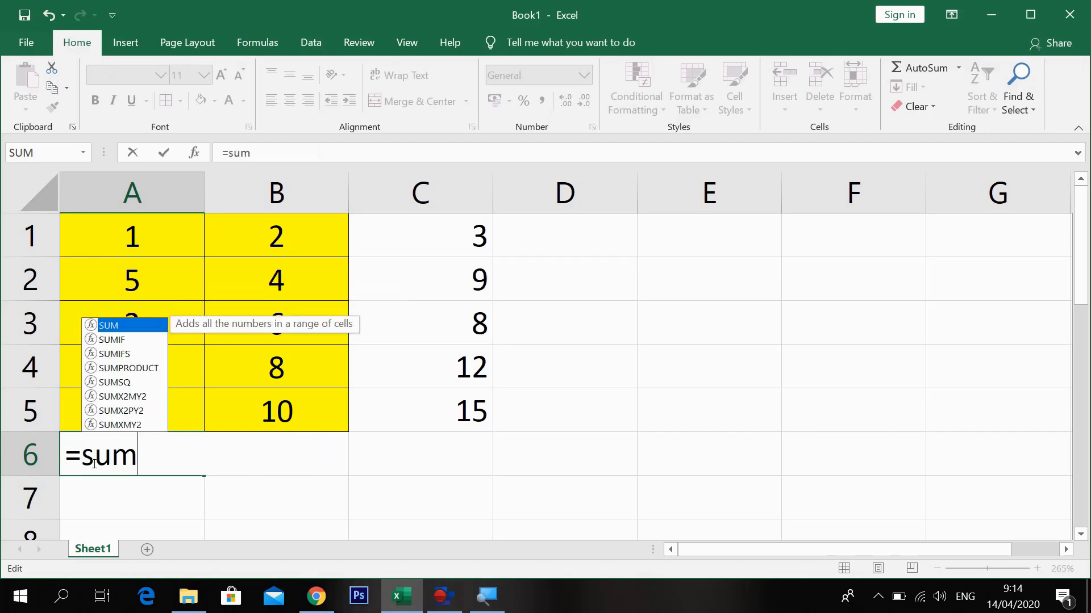
pyautogui.write('(')
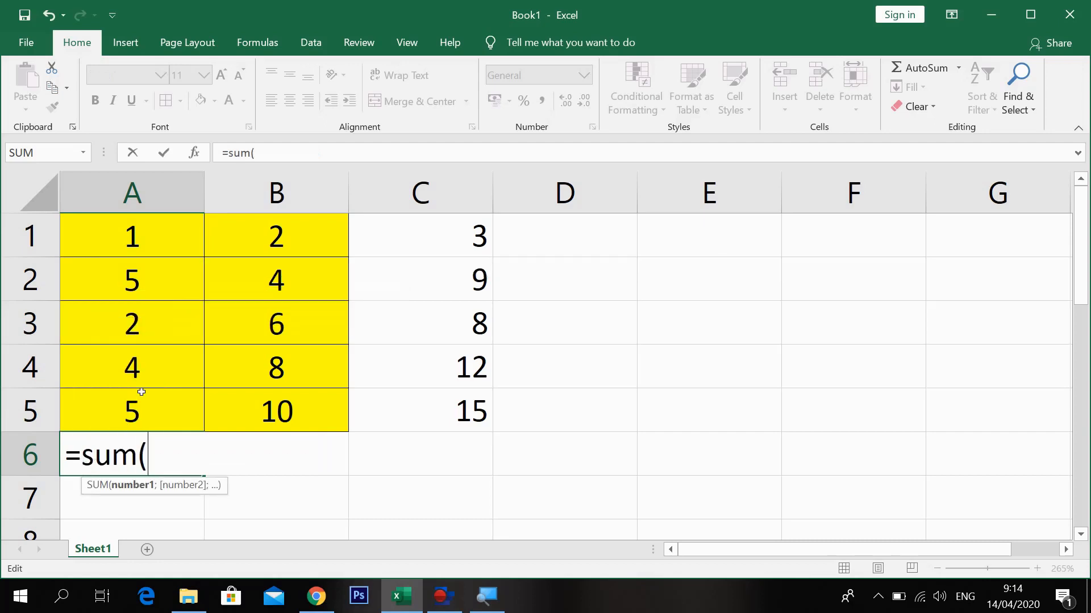
pyautogui.click(136, 234)
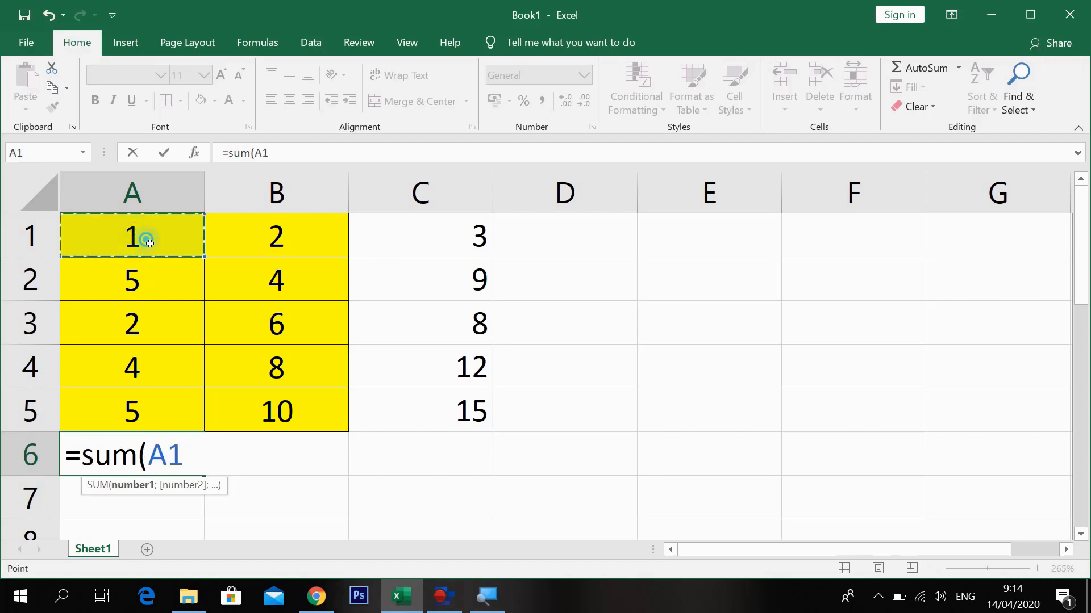
pyautogui.moveTo(146, 238); pyautogui.dragTo(130, 413)
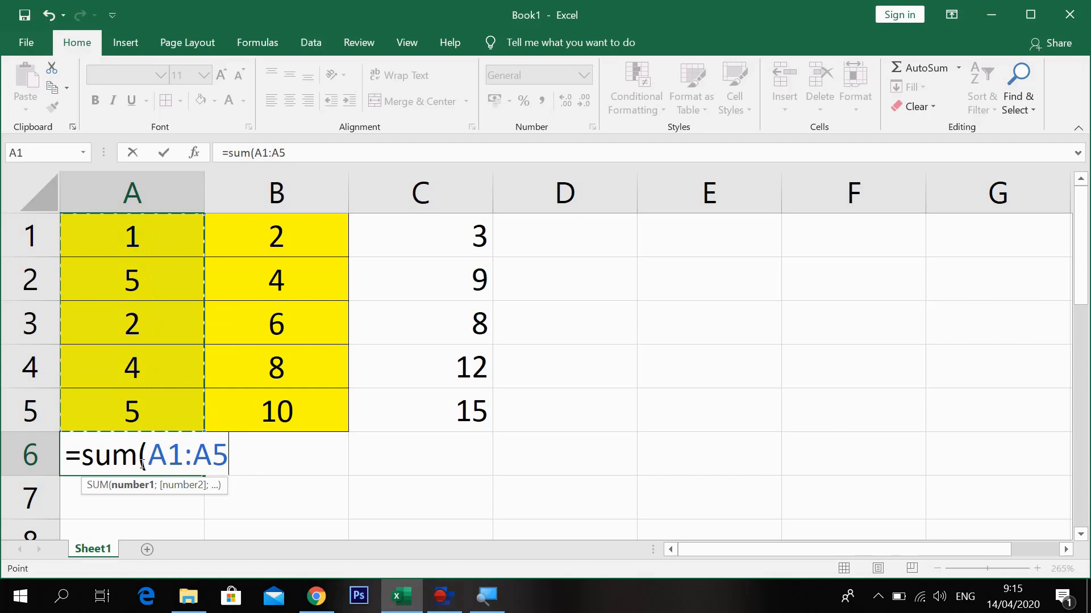
pyautogui.click(251, 462)
pyautogui.write(')')
pyautogui.press('Return')
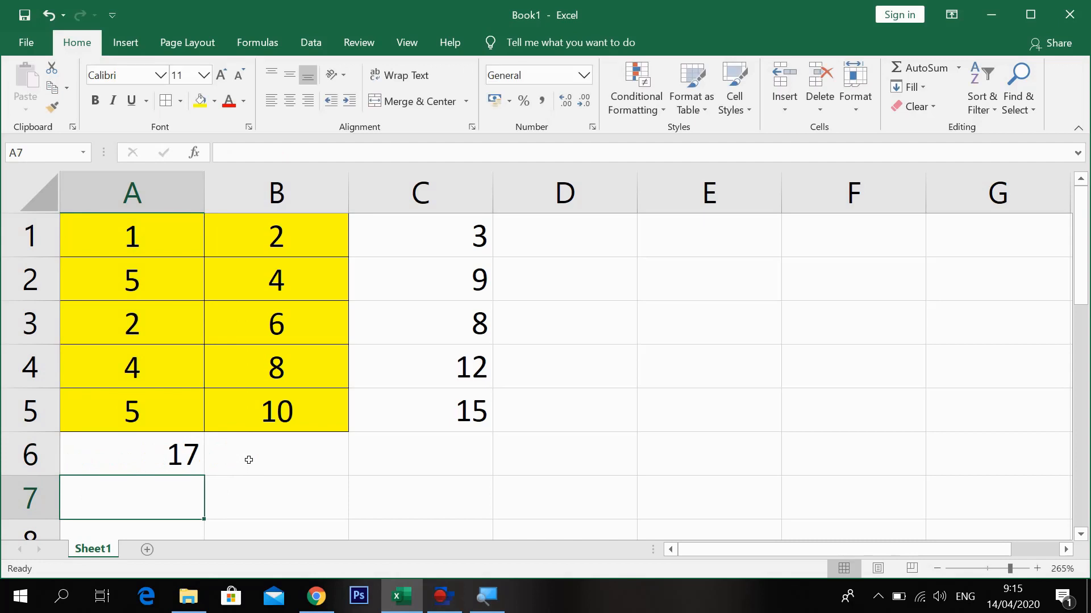
pyautogui.click(162, 470)
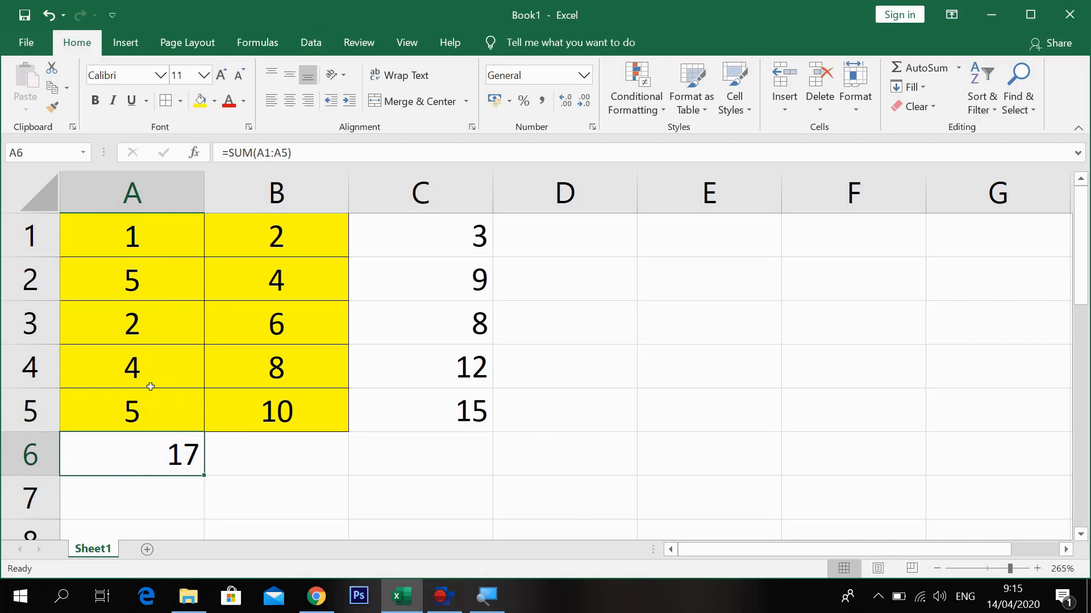
# Copy the SUM formula in A6 across to B6 and C6 to total columns B and C.
pyautogui.click(274, 461)
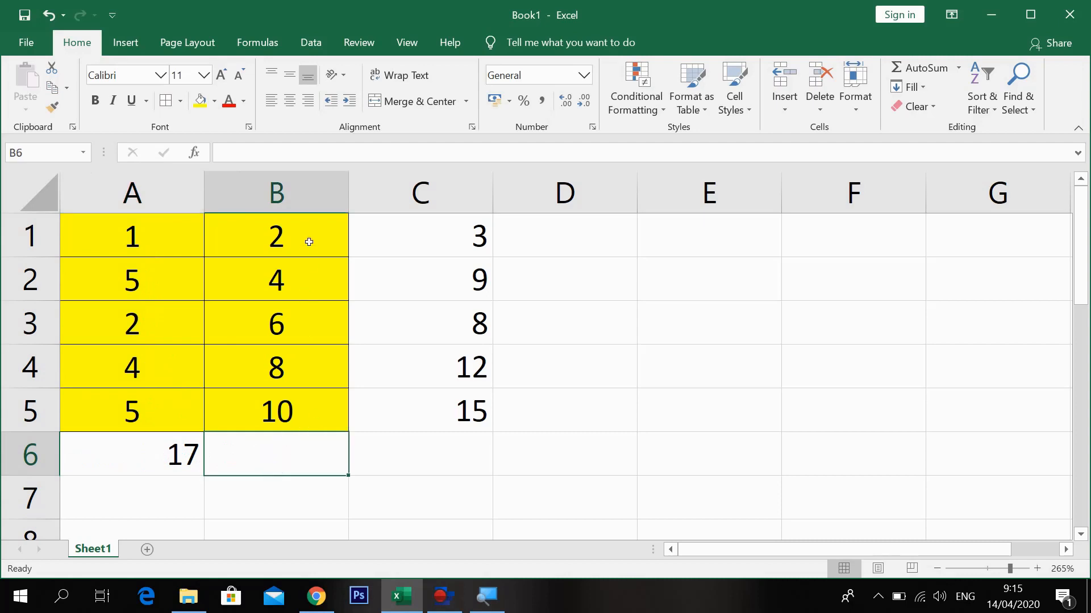
pyautogui.moveTo(309, 238); pyautogui.dragTo(321, 389)
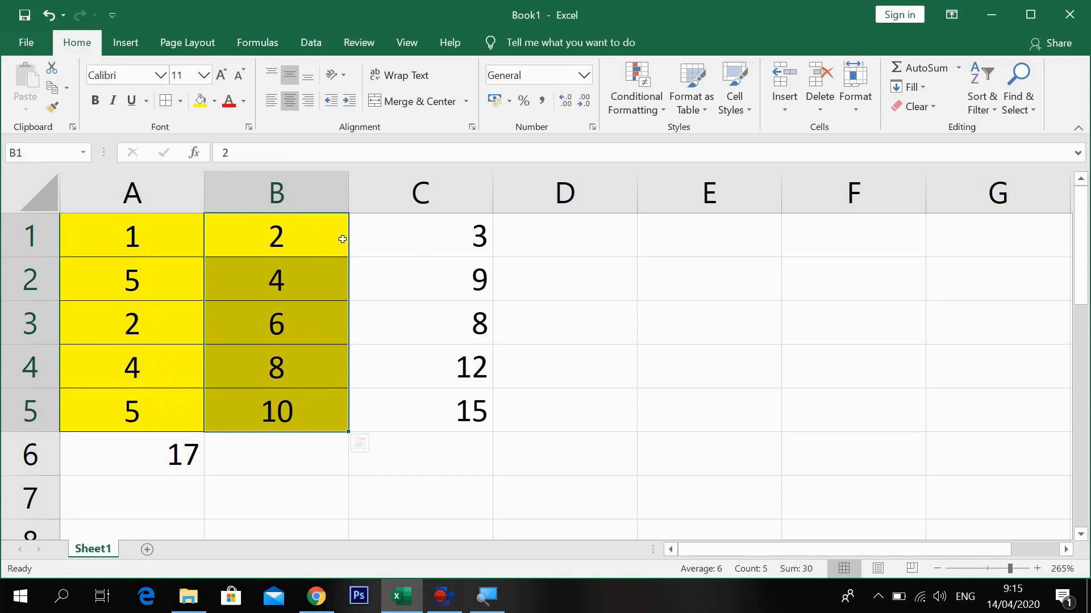
pyautogui.moveTo(419, 232); pyautogui.dragTo(399, 411)
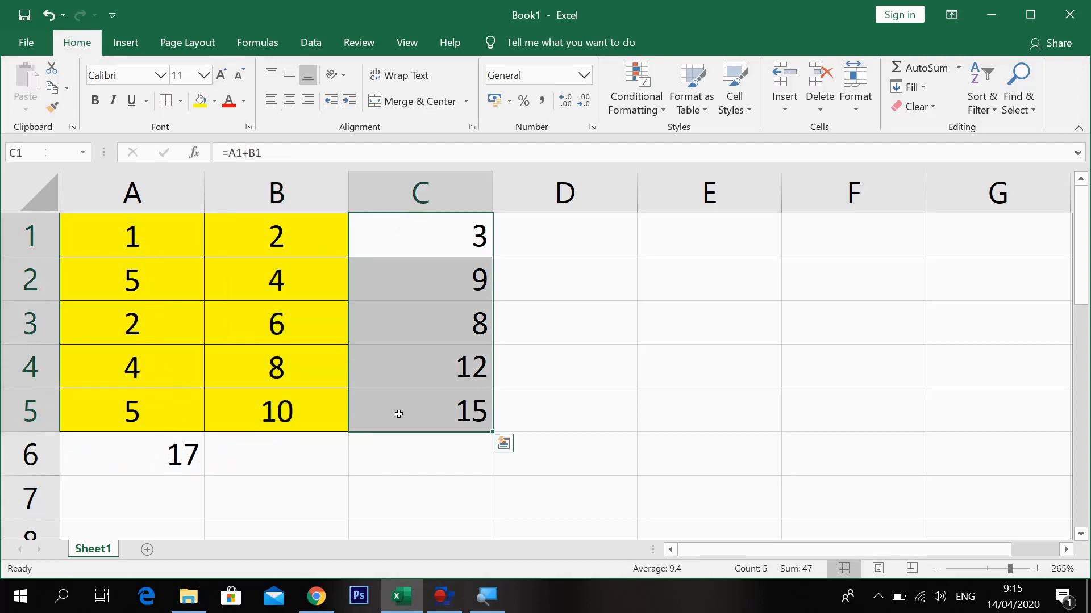
pyautogui.click(236, 458)
pyautogui.click(436, 464)
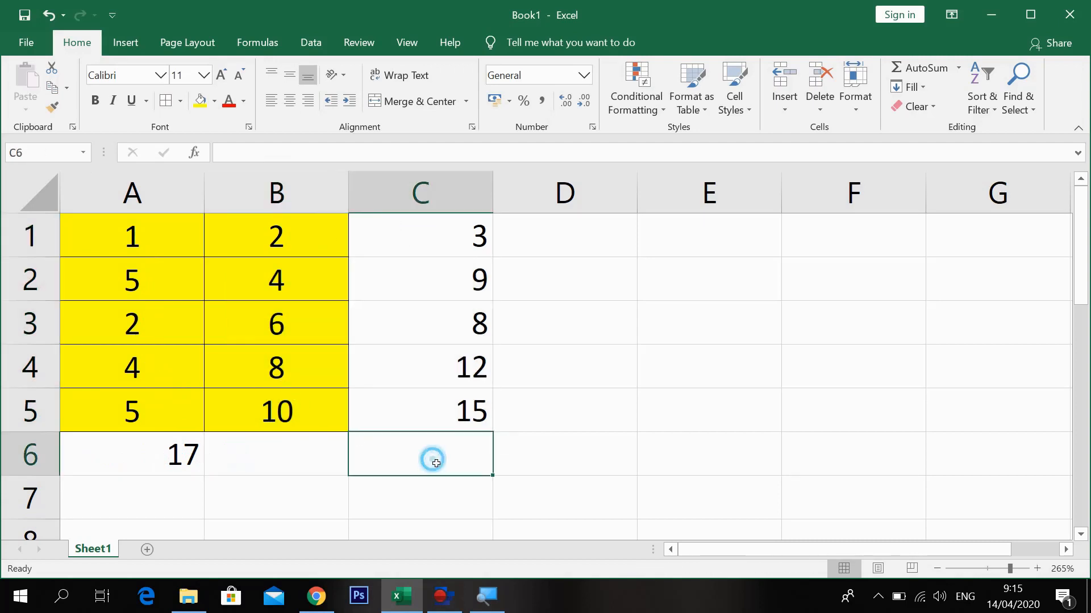
pyautogui.click(169, 465)
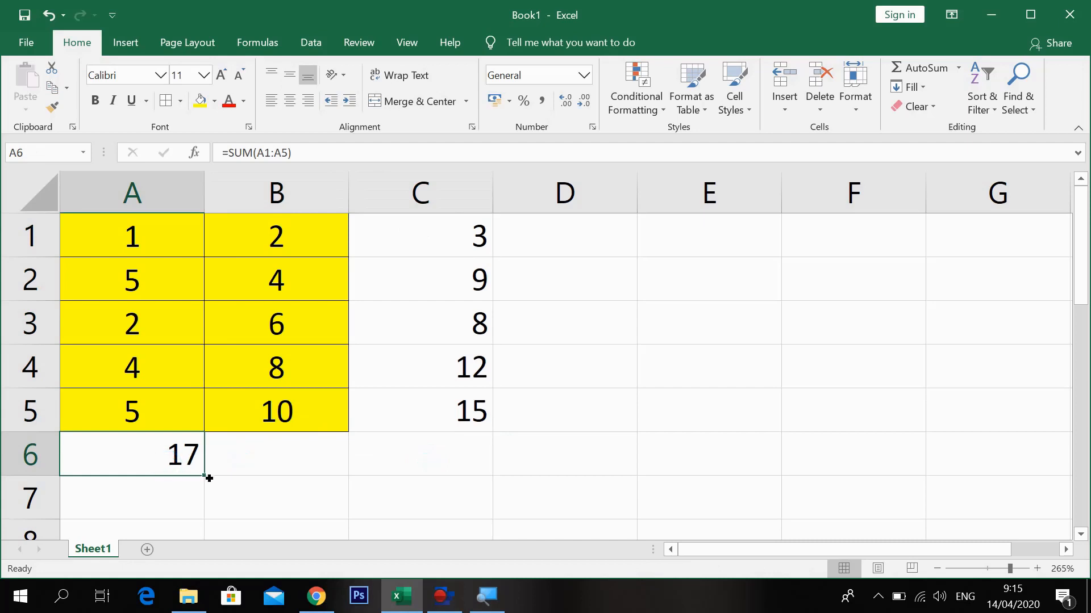
pyautogui.moveTo(209, 479); pyautogui.dragTo(484, 482)
# Check the SUM formulas in cells B6, C6 and A6 against the column ranges they total.
pyautogui.moveTo(311, 463); pyautogui.dragTo(419, 458)
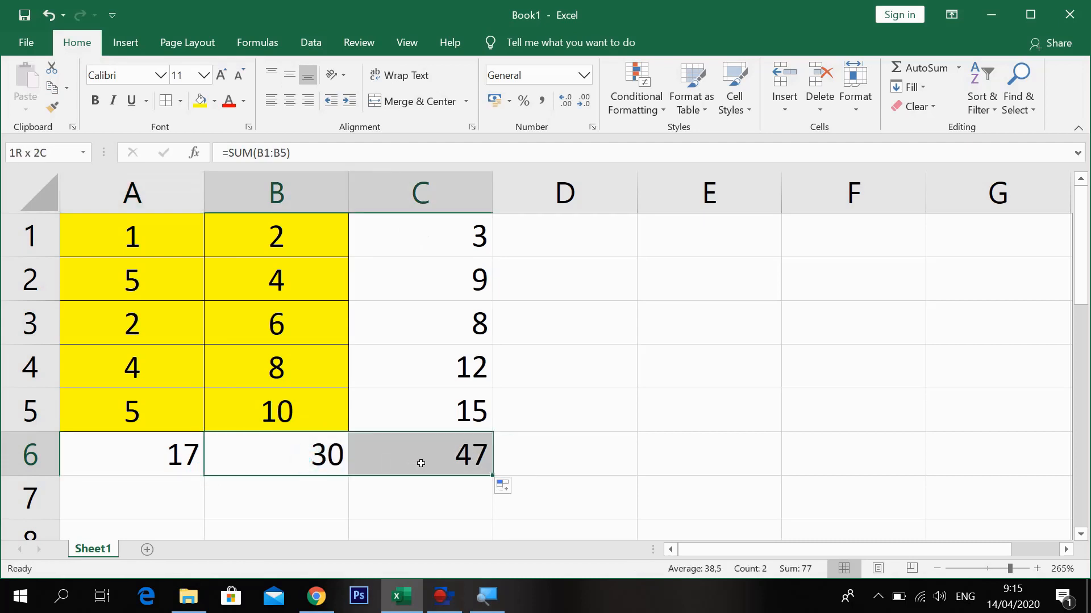
pyautogui.click(320, 454)
pyautogui.click(387, 459)
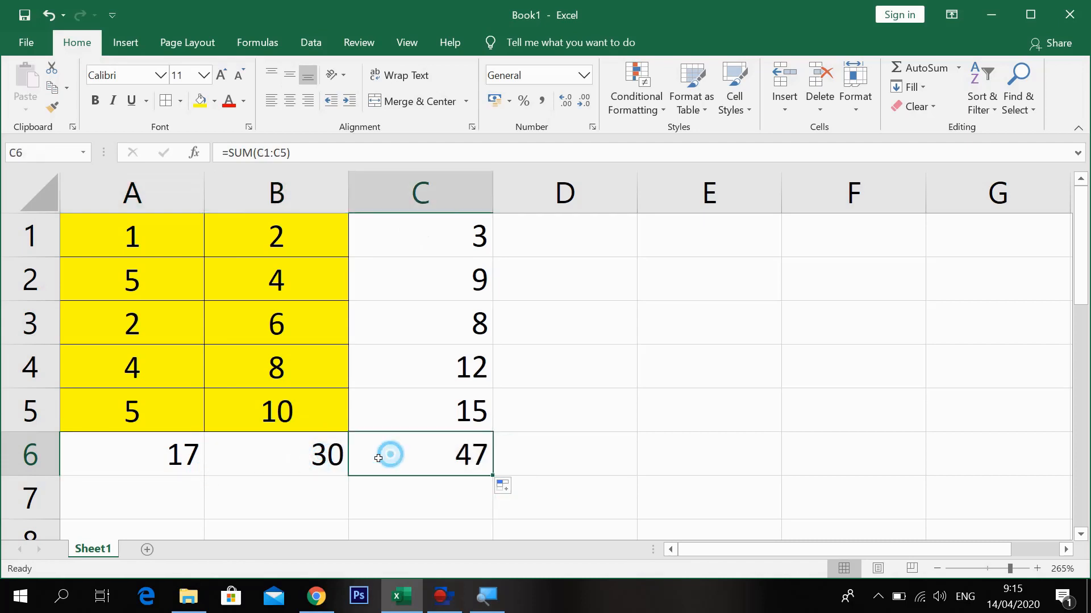
pyautogui.click(179, 460)
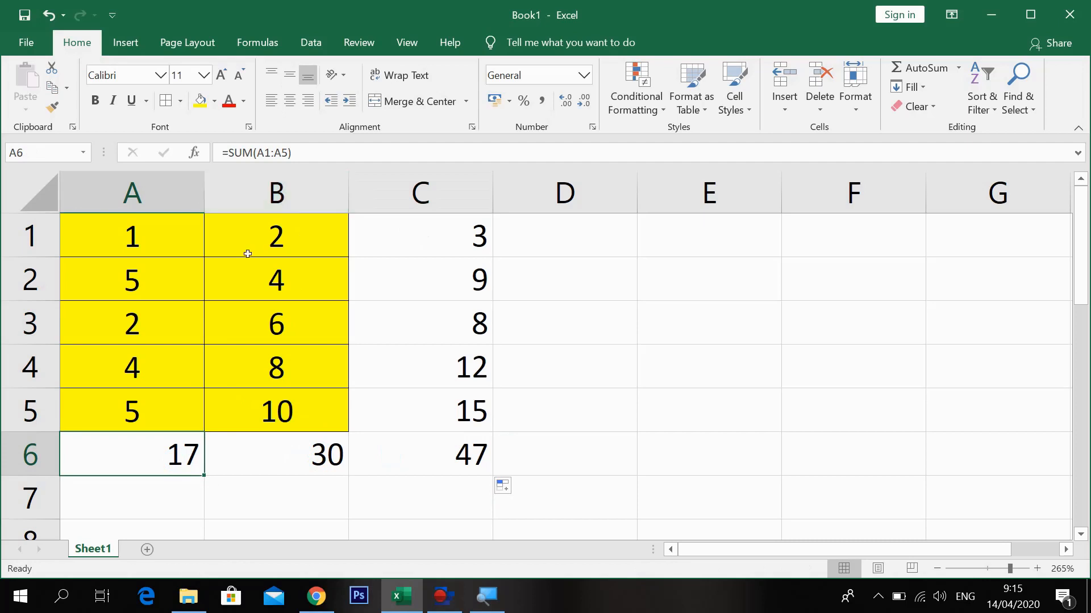
# Clear the SUM totals from cells A6 to C6.
pyautogui.click(168, 462)
pyautogui.moveTo(168, 461); pyautogui.dragTo(443, 471)
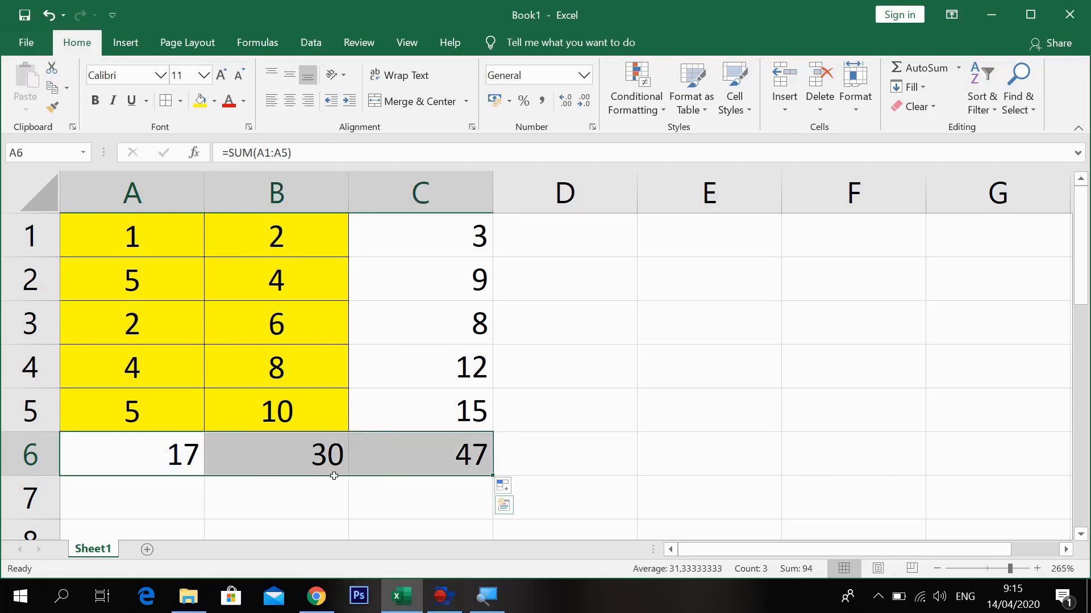
pyautogui.press('Delete')
# Calculate the average of column A's values in cell A6 with the formula =AVERAGE(A1:A5).
pyautogui.click(171, 459)
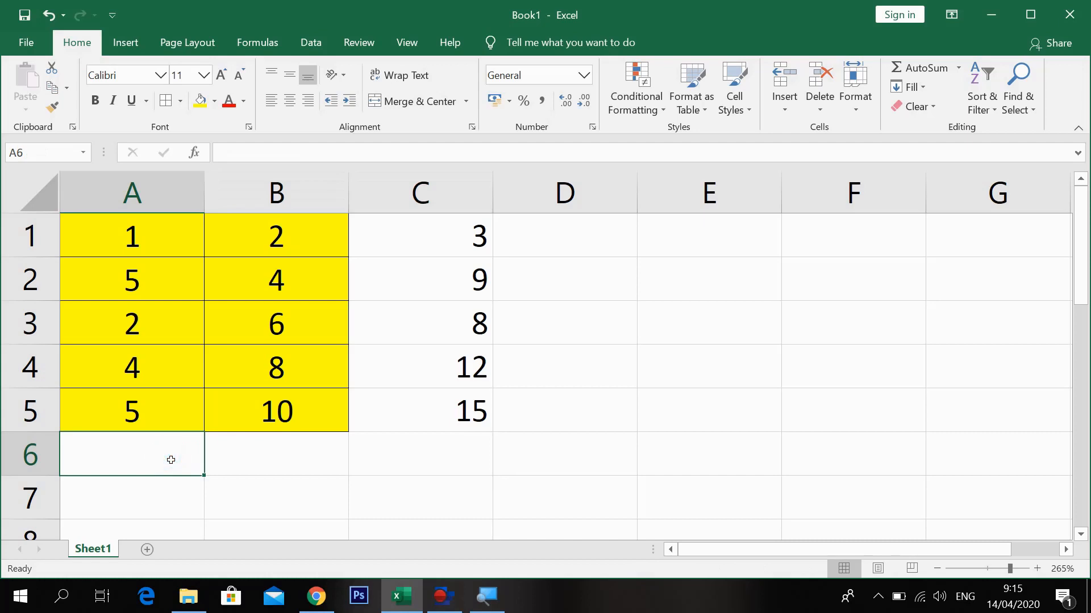
pyautogui.write('=')
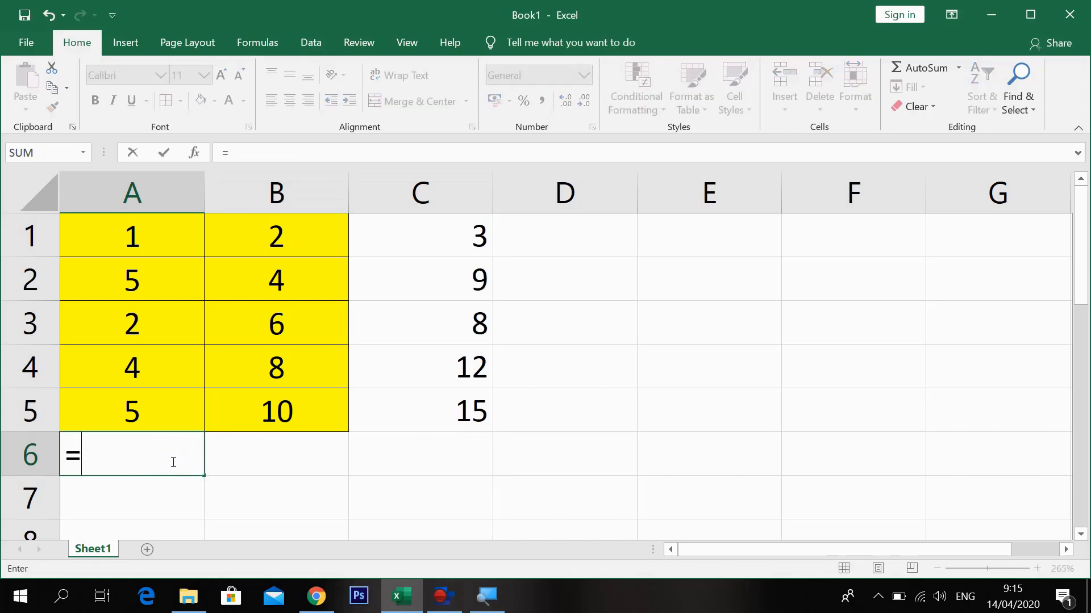
pyautogui.write('average')
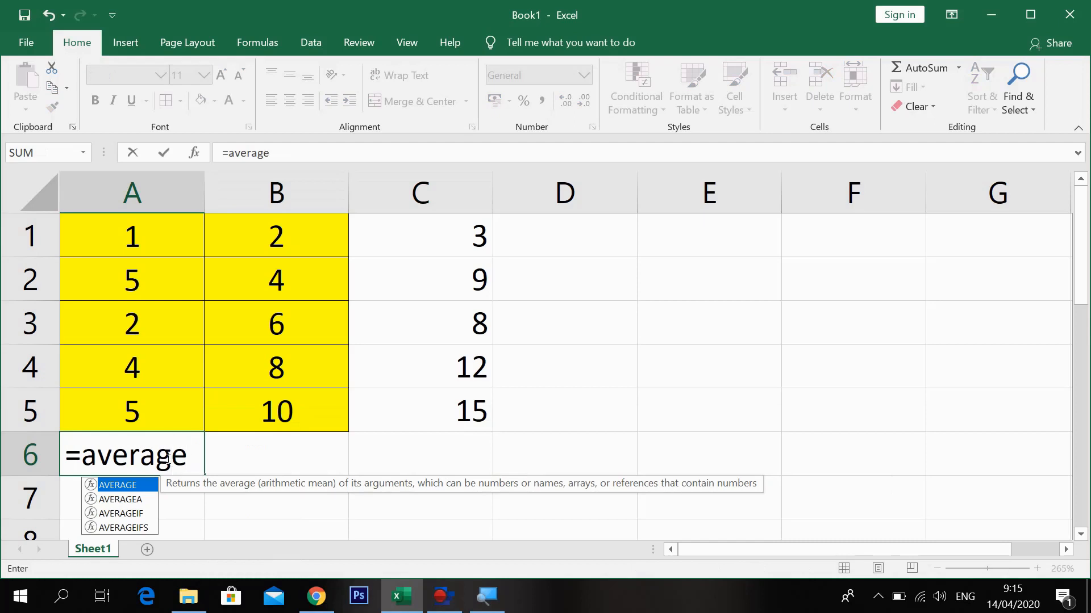
pyautogui.write('(')
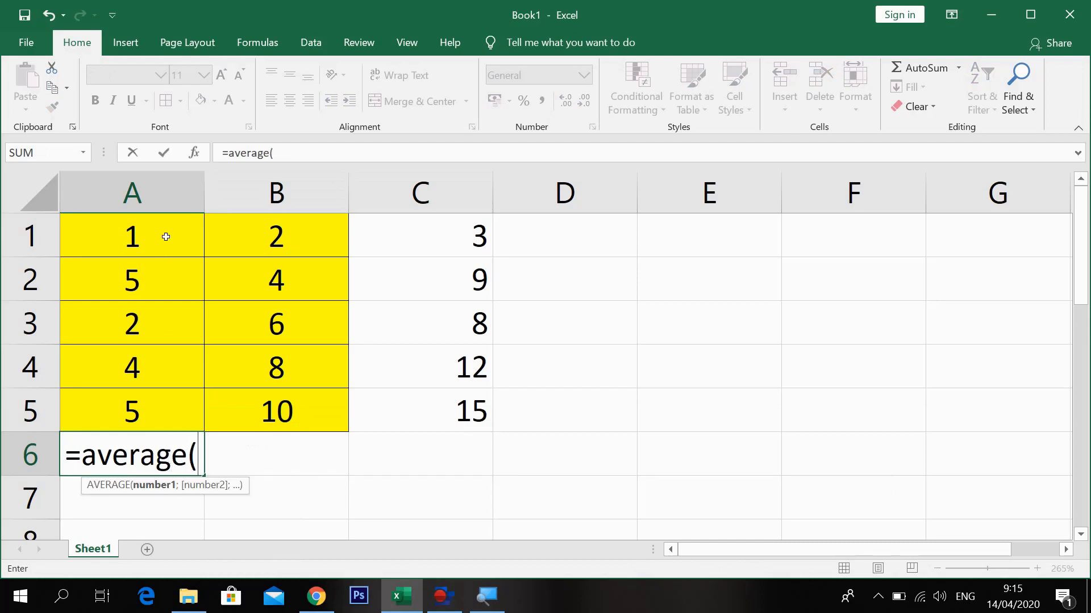
pyautogui.moveTo(69, 458); pyautogui.dragTo(211, 464)
pyautogui.click(207, 465)
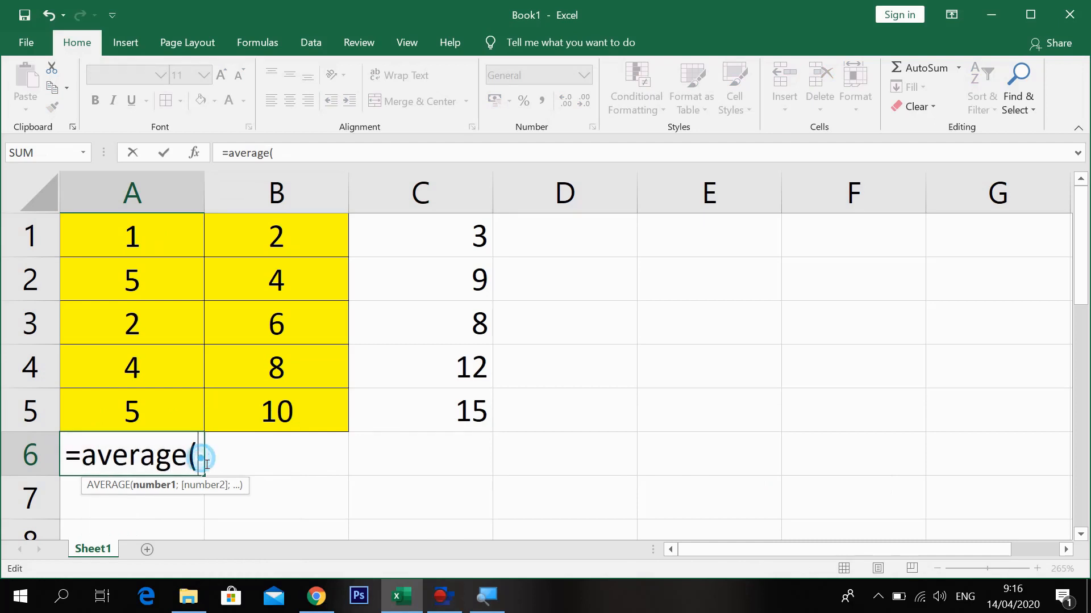
pyautogui.moveTo(157, 239); pyautogui.dragTo(154, 417)
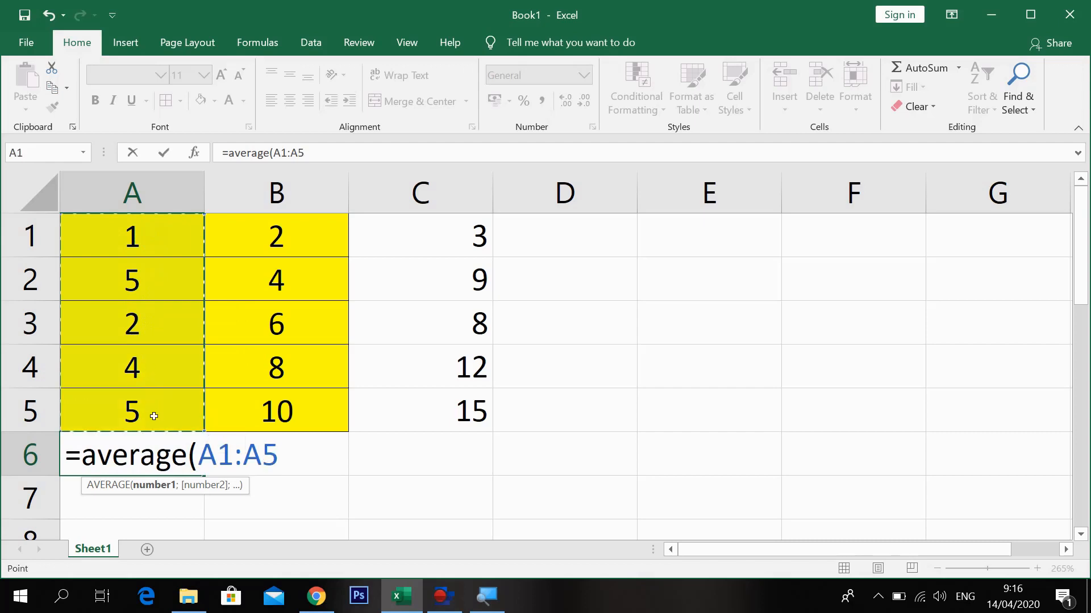
pyautogui.write(')')
pyautogui.press('Return')
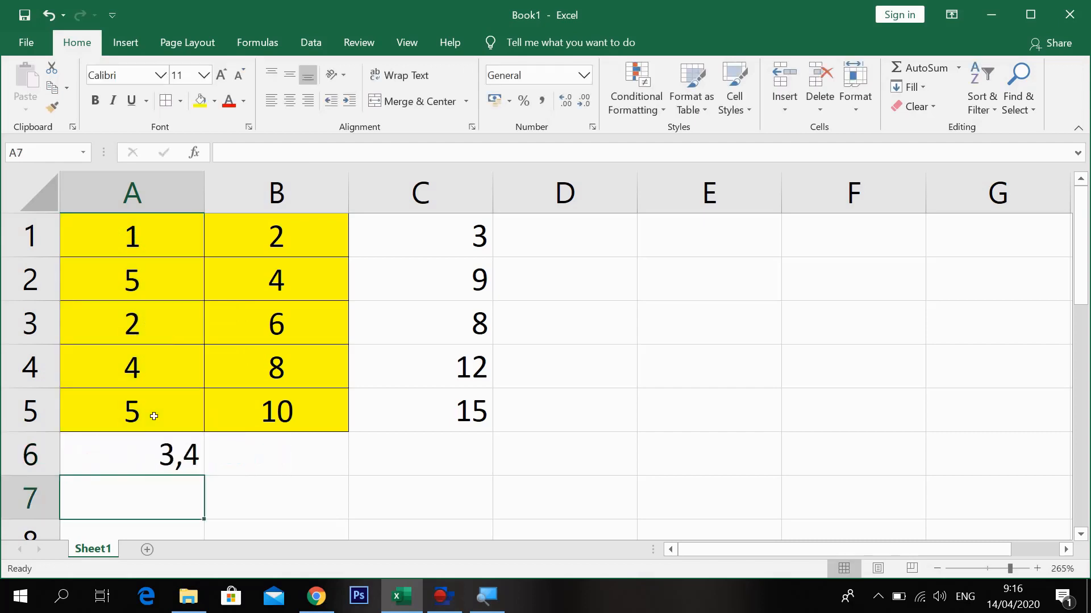
# Review the averaged range A1:A5 and copy the AVERAGE formula in A6 across to B6 and C6.
pyautogui.moveTo(136, 253); pyautogui.dragTo(166, 427)
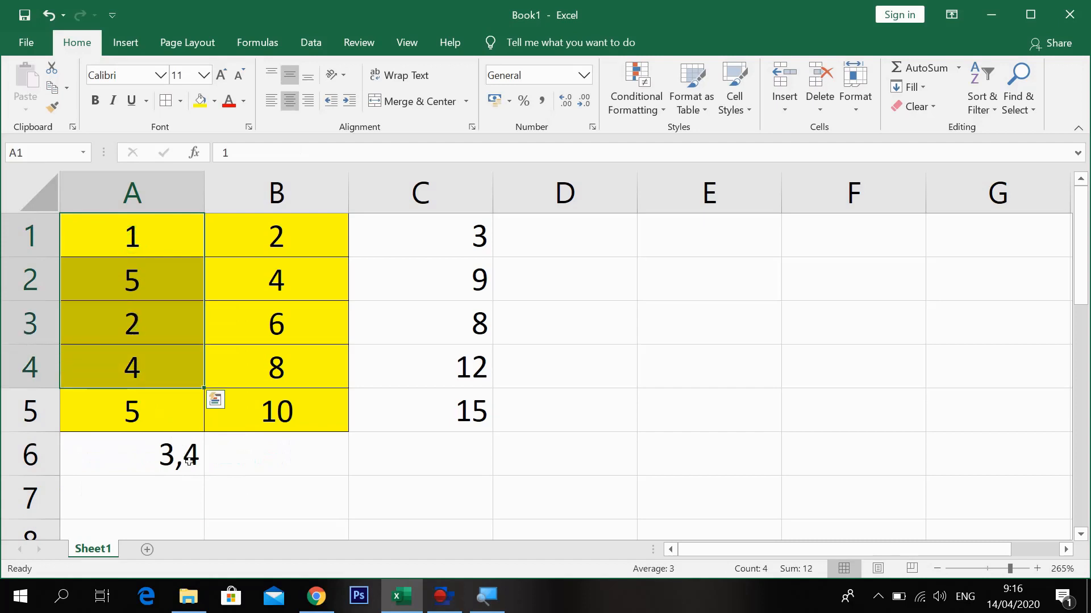
pyautogui.click(244, 467)
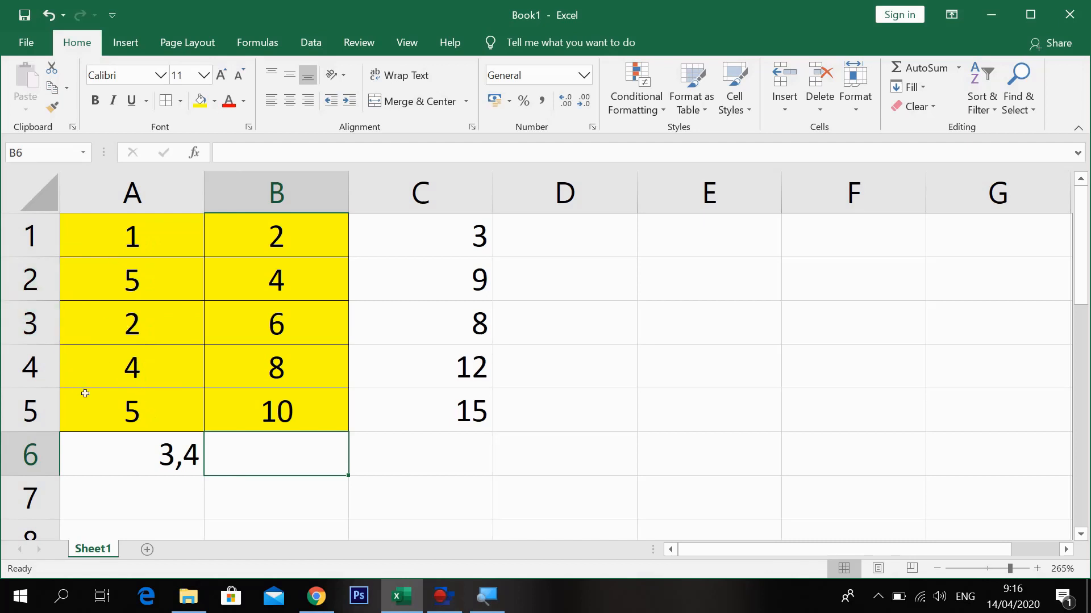
pyautogui.click(128, 252)
pyautogui.moveTo(128, 252); pyautogui.dragTo(126, 409)
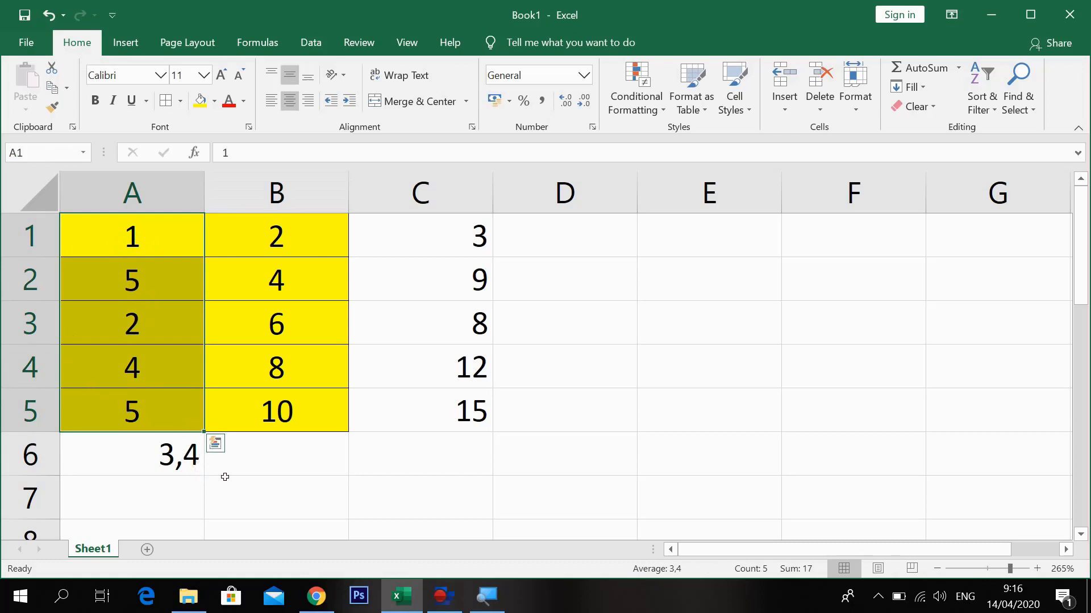
pyautogui.click(291, 465)
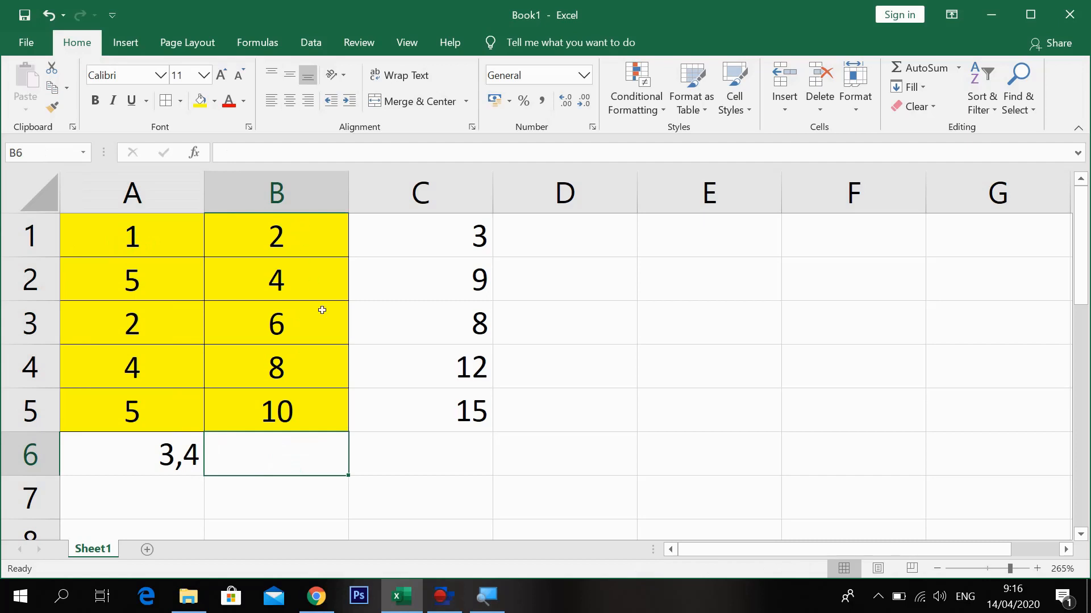
pyautogui.click(181, 465)
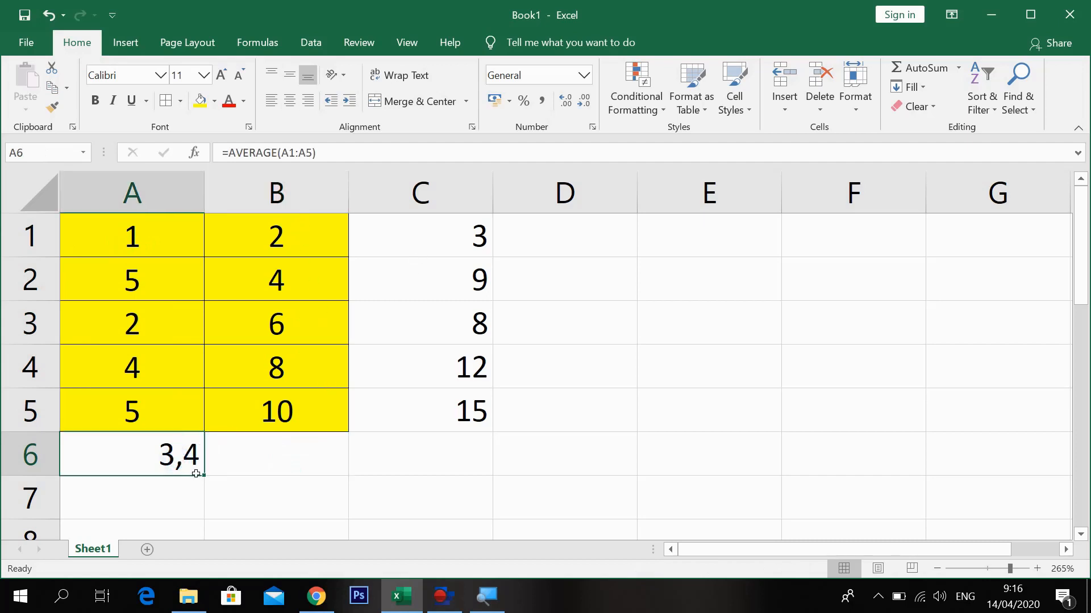
pyautogui.moveTo(209, 480); pyautogui.dragTo(482, 486)
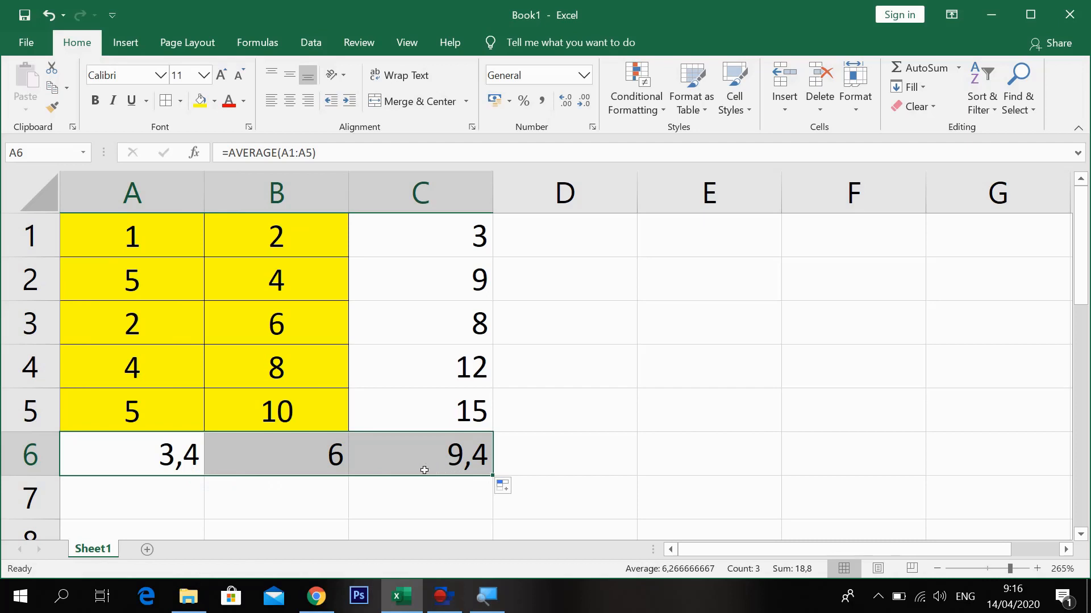
# Clear the averages from A6 to C6 and enter =PRODUCT(A1:A5) in cell A6 to multiply column A's values.
pyautogui.press('Delete')
pyautogui.click(182, 466)
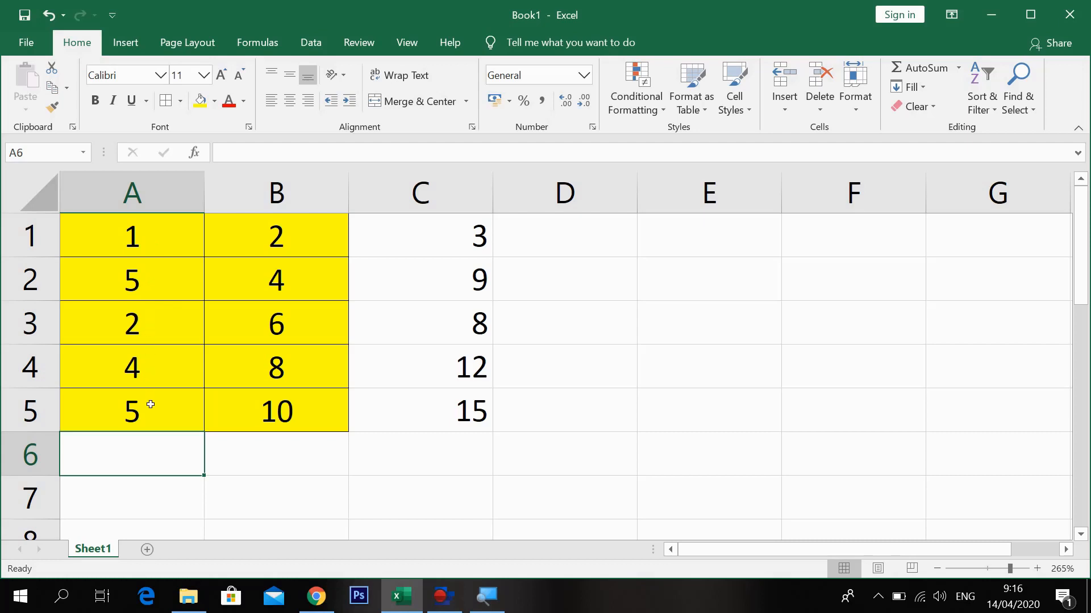
pyautogui.write('=')
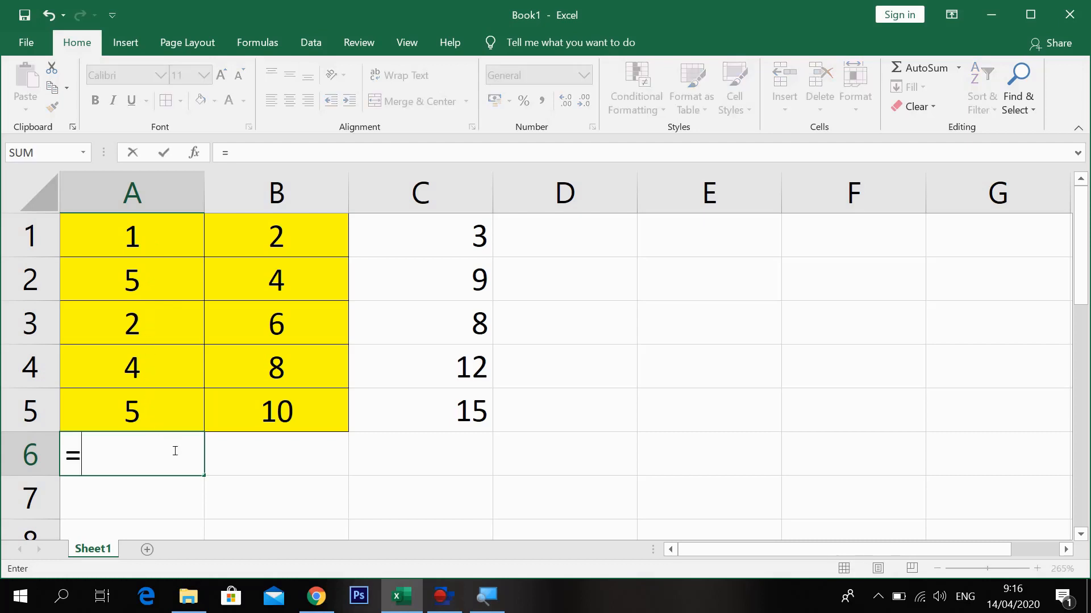
pyautogui.write('product(')
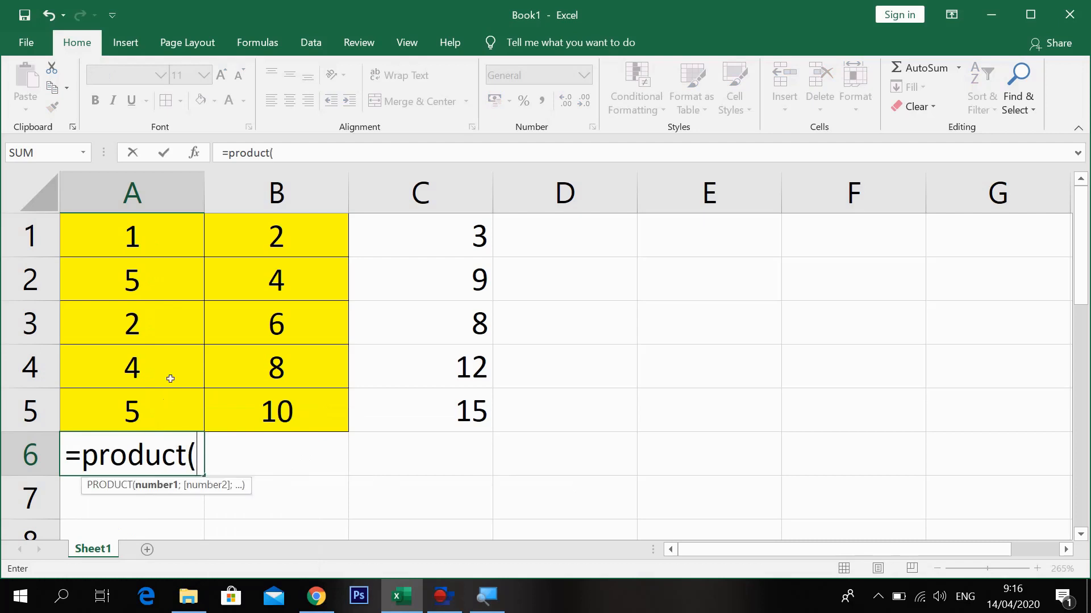
pyautogui.moveTo(170, 232); pyautogui.dragTo(150, 420)
pyautogui.write(')')
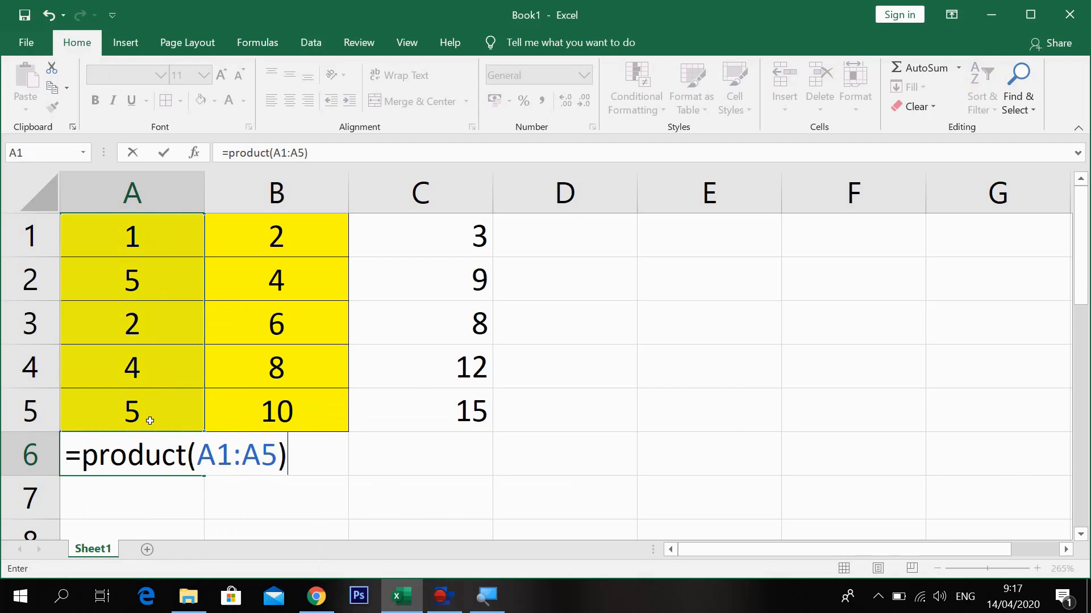
pyautogui.press('Return')
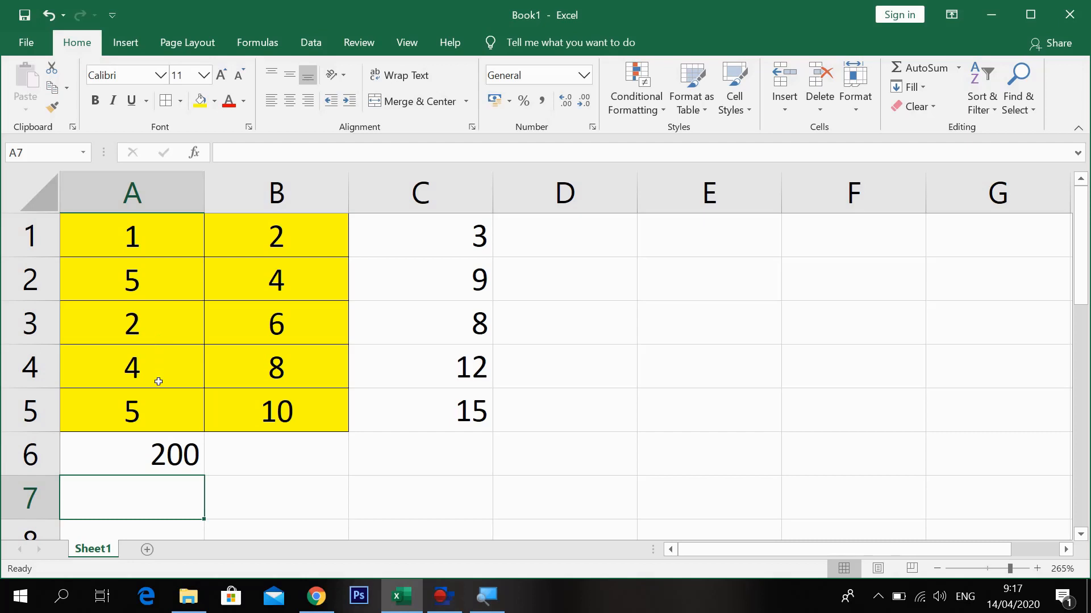
# Replace the PRODUCT formula in cell A6 with =SUMSQ(A1:A5) to add the squares of column A's values.
pyautogui.click(179, 459)
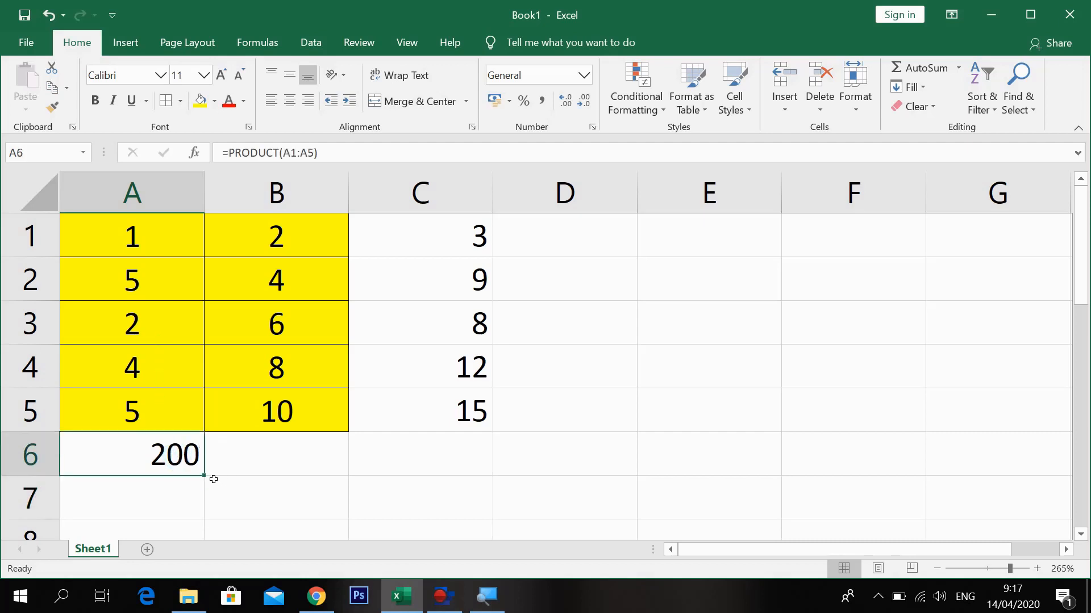
pyautogui.doubleClick(184, 450)
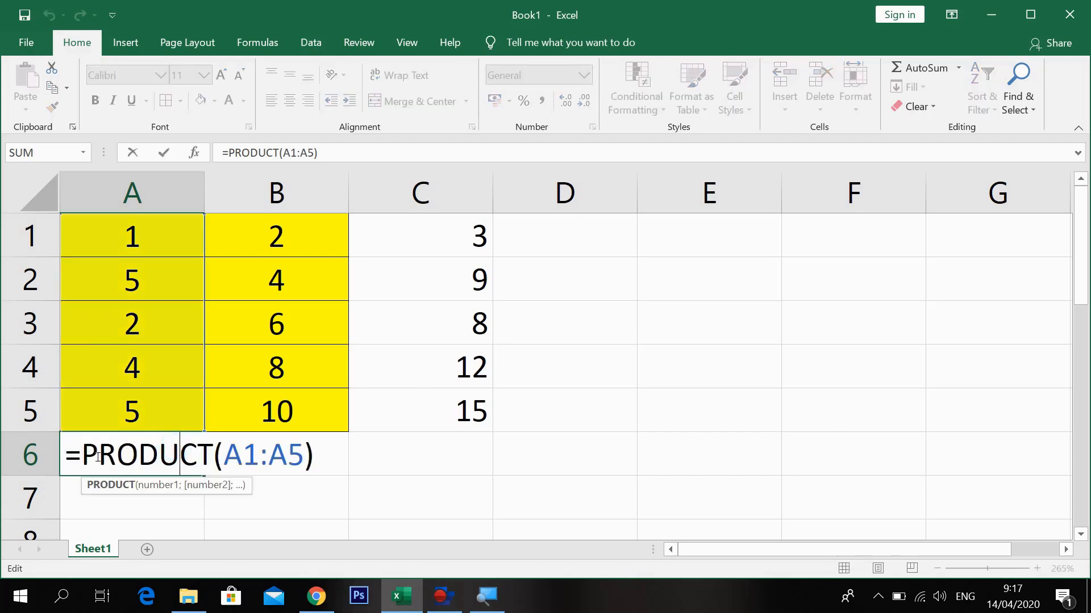
pyautogui.moveTo(81, 455)
pyautogui.mouseDown()
pyautogui.moveTo(319, 455)
pyautogui.moveTo(95, 457)
pyautogui.mouseUp()
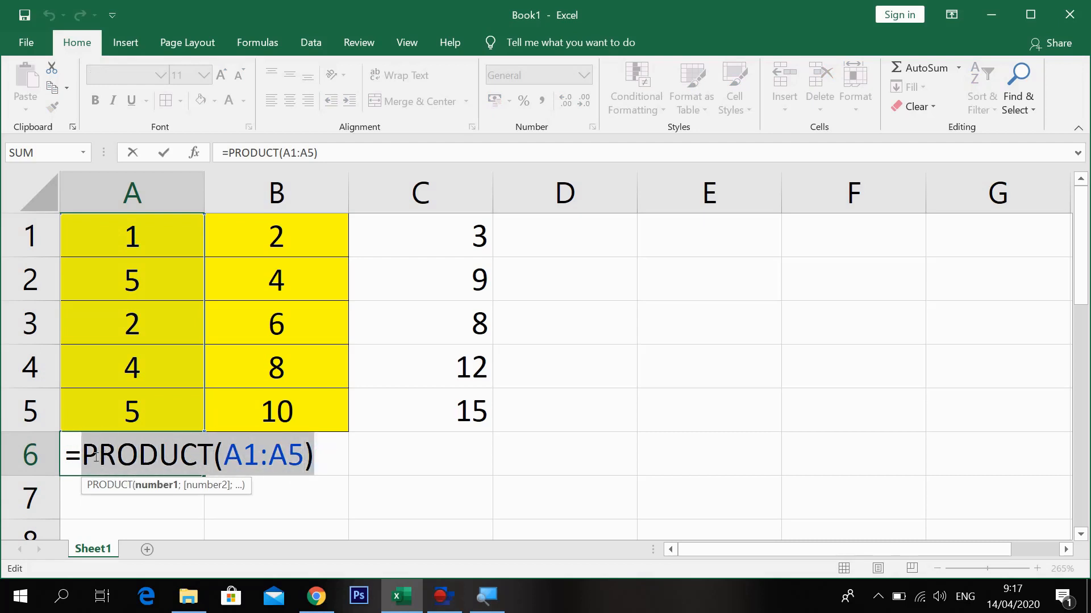
pyautogui.press('Delete')
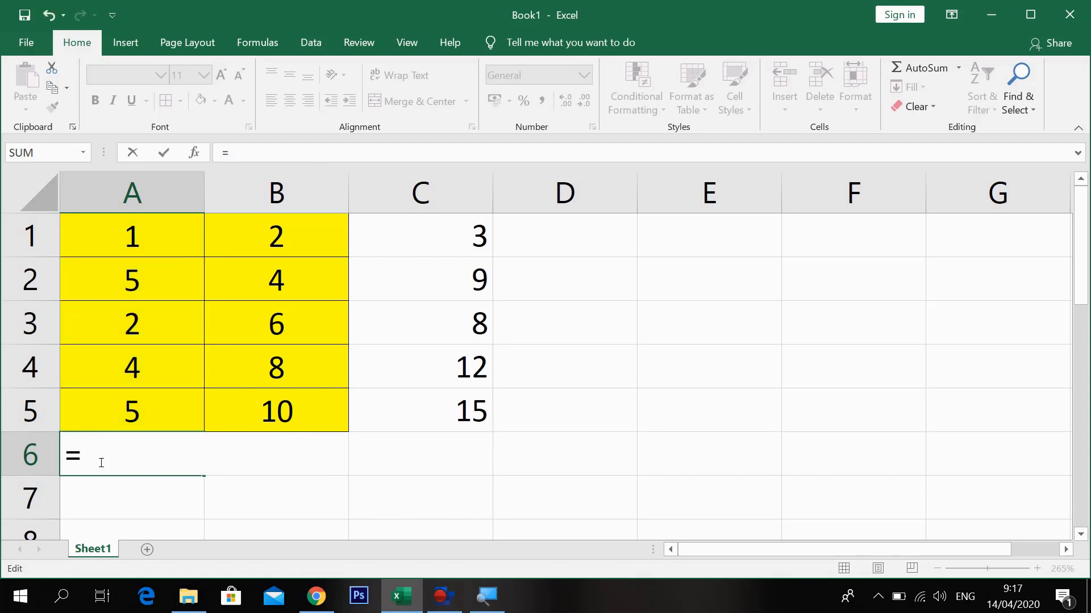
pyautogui.write('su')
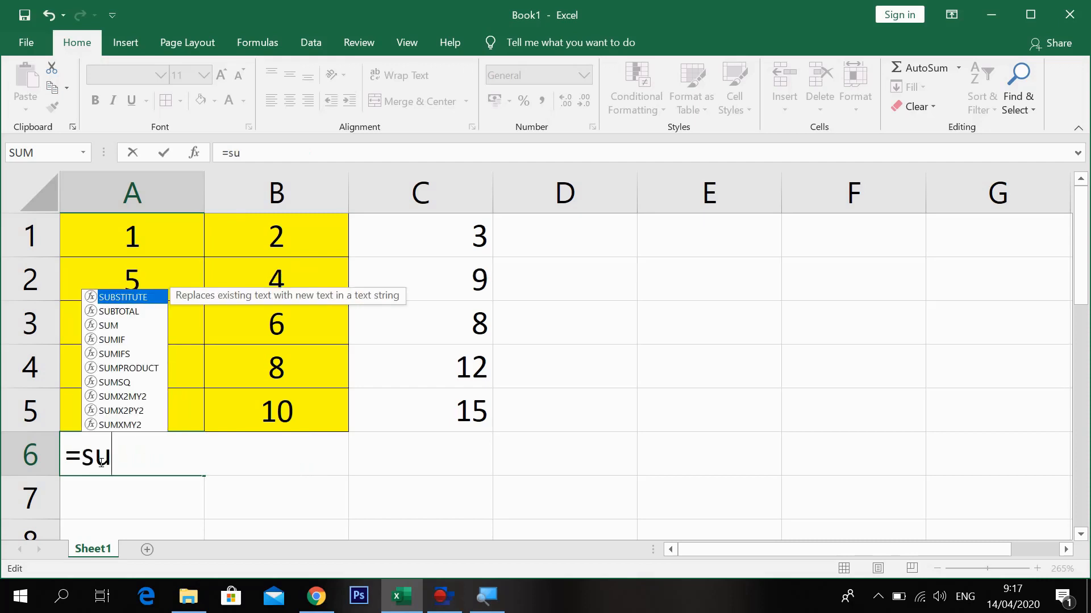
pyautogui.write('msq(')
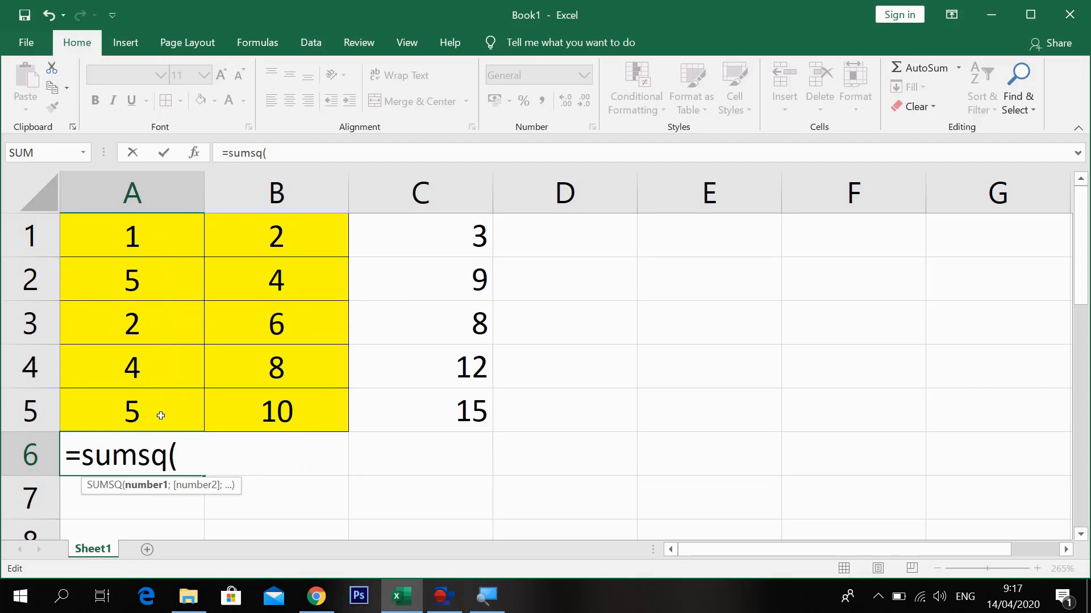
pyautogui.click(183, 461)
pyautogui.moveTo(146, 233); pyautogui.dragTo(142, 414)
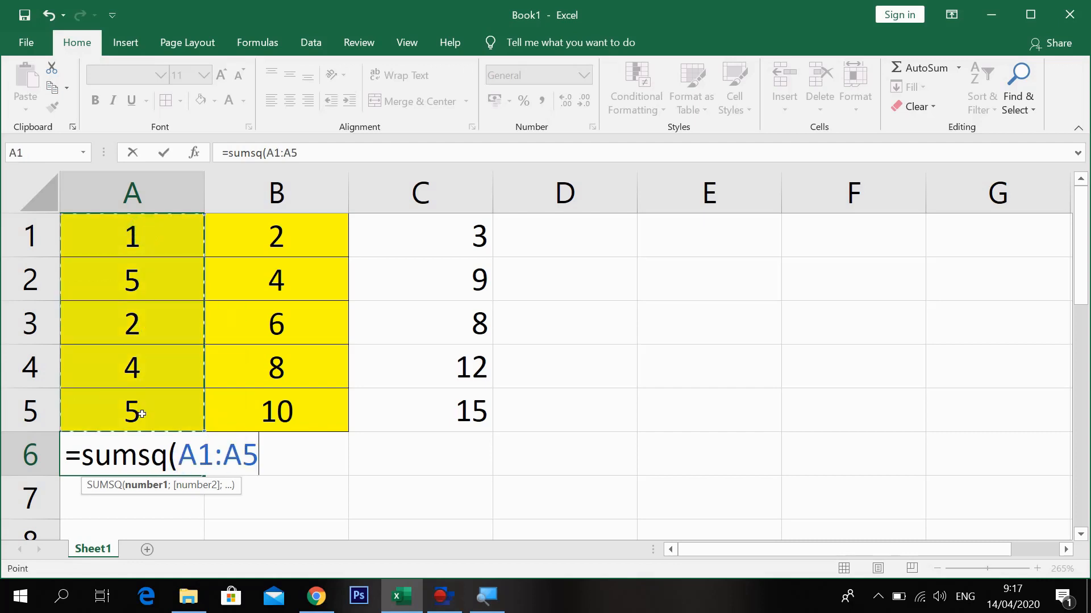
pyautogui.write(')')
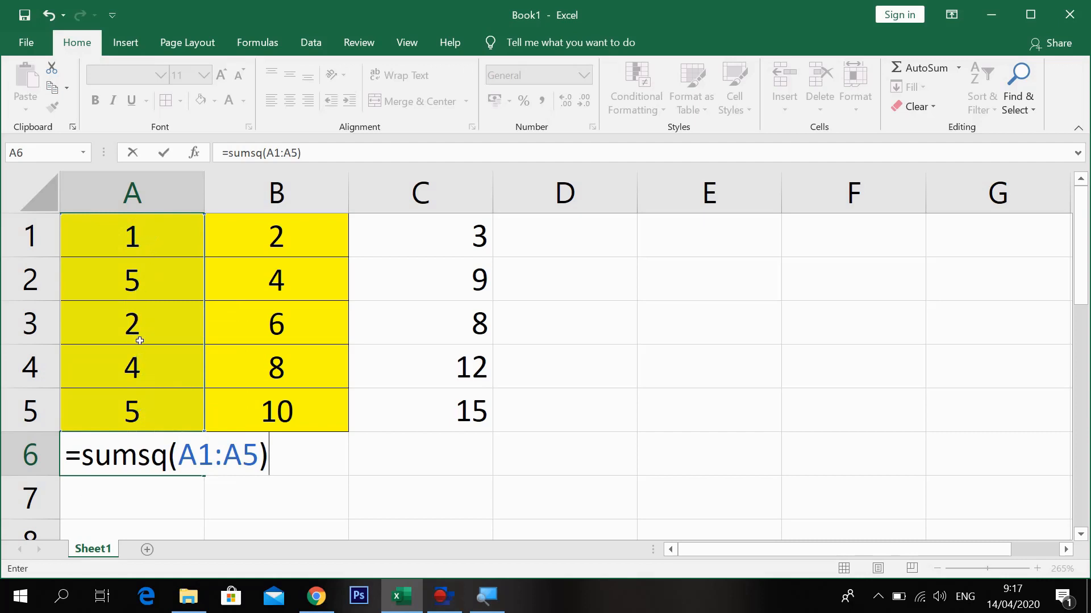
pyautogui.press('Return')
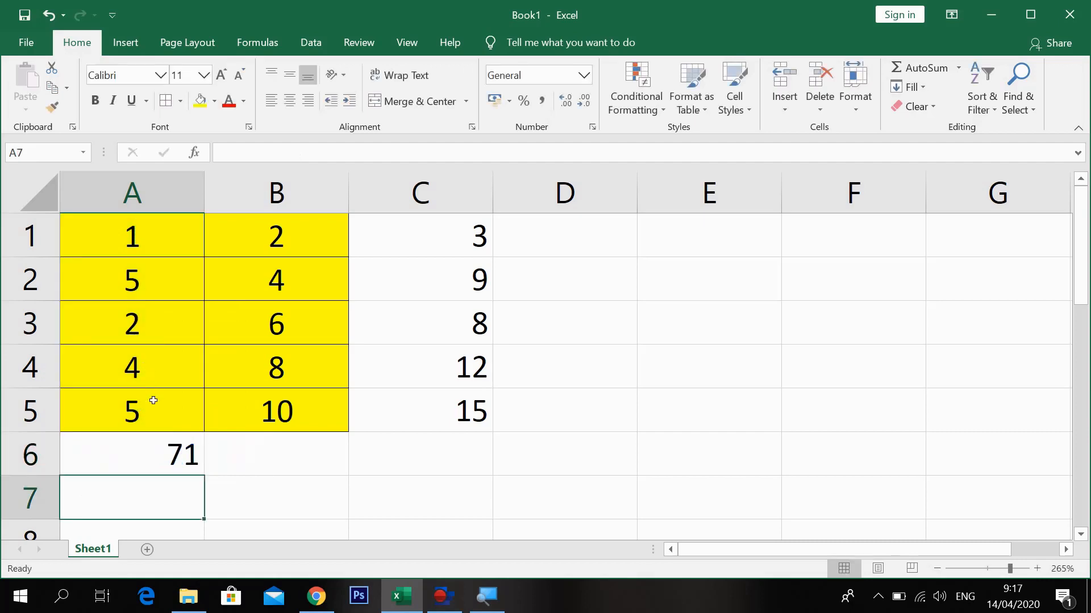
# Replace the SUMSQ formula in cell A6 with =MAX(A1:A5) to get the largest value in column A.
pyautogui.click(152, 454)
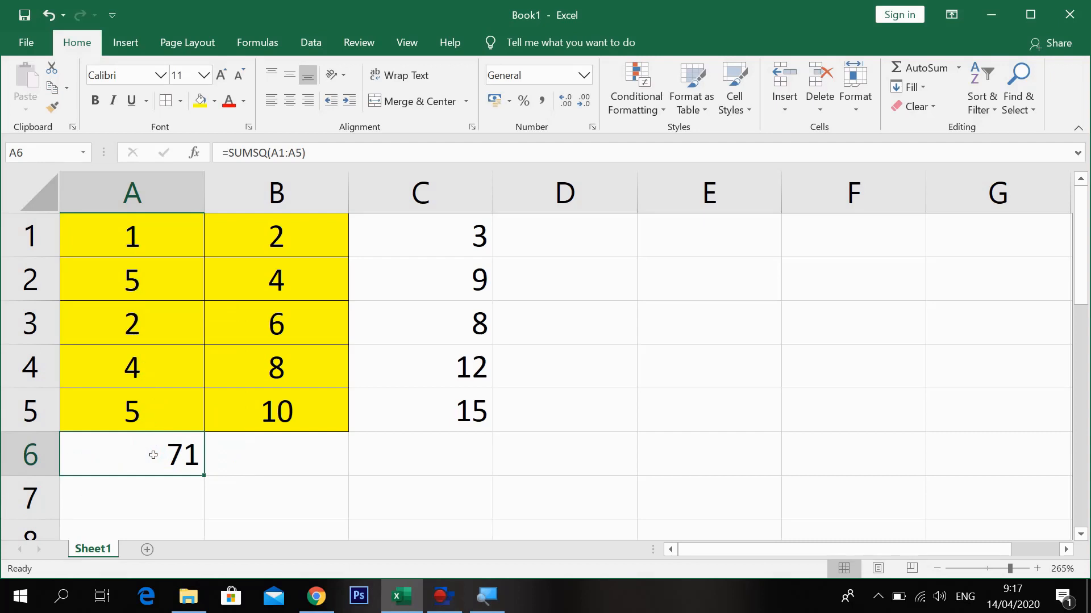
pyautogui.press('Delete')
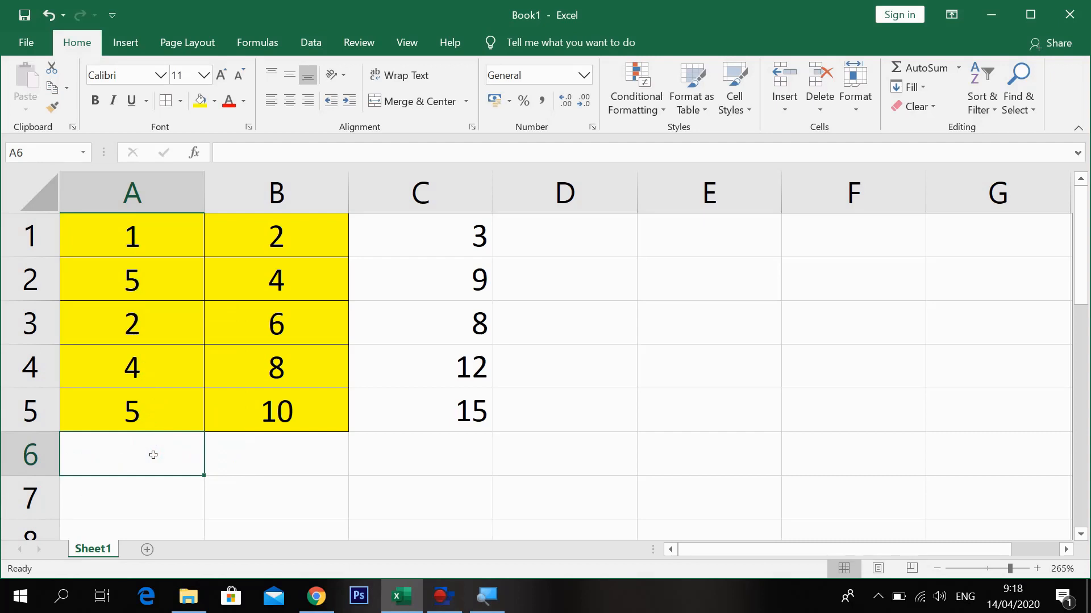
pyautogui.write('=')
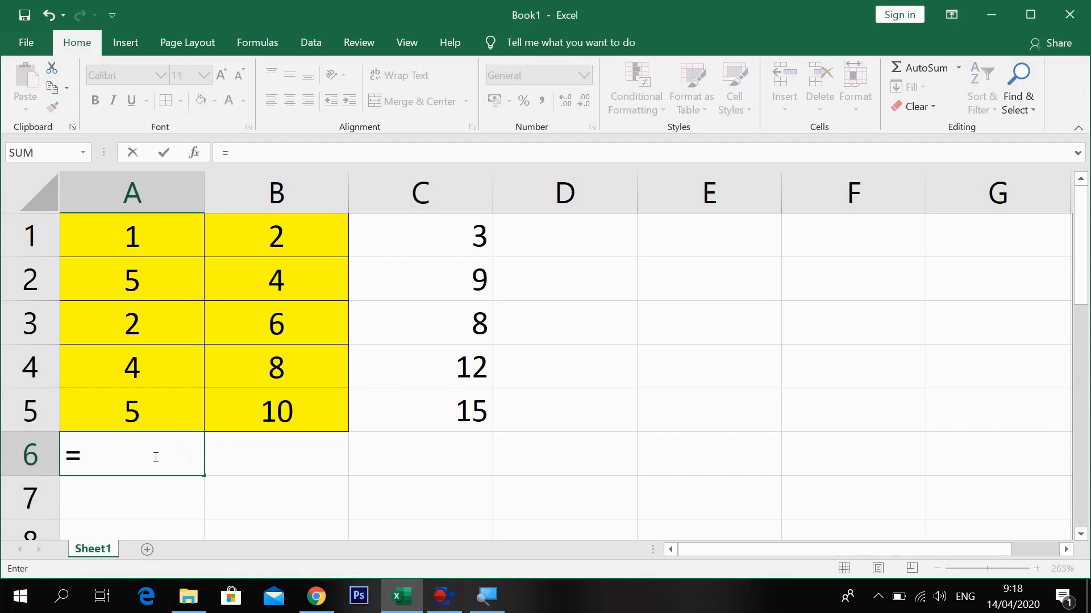
pyautogui.write('max')
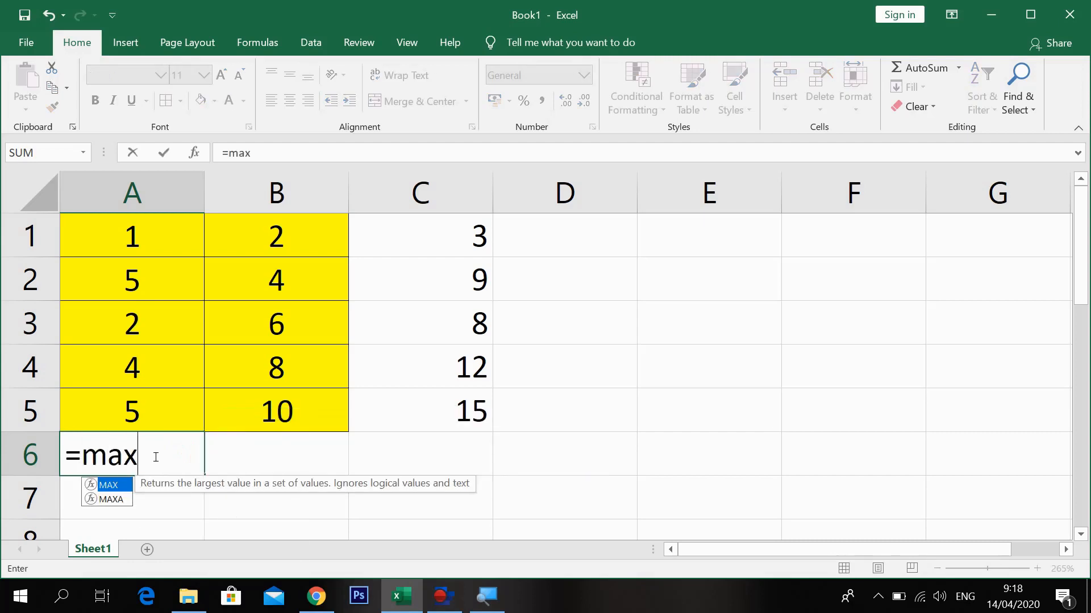
pyautogui.write('(')
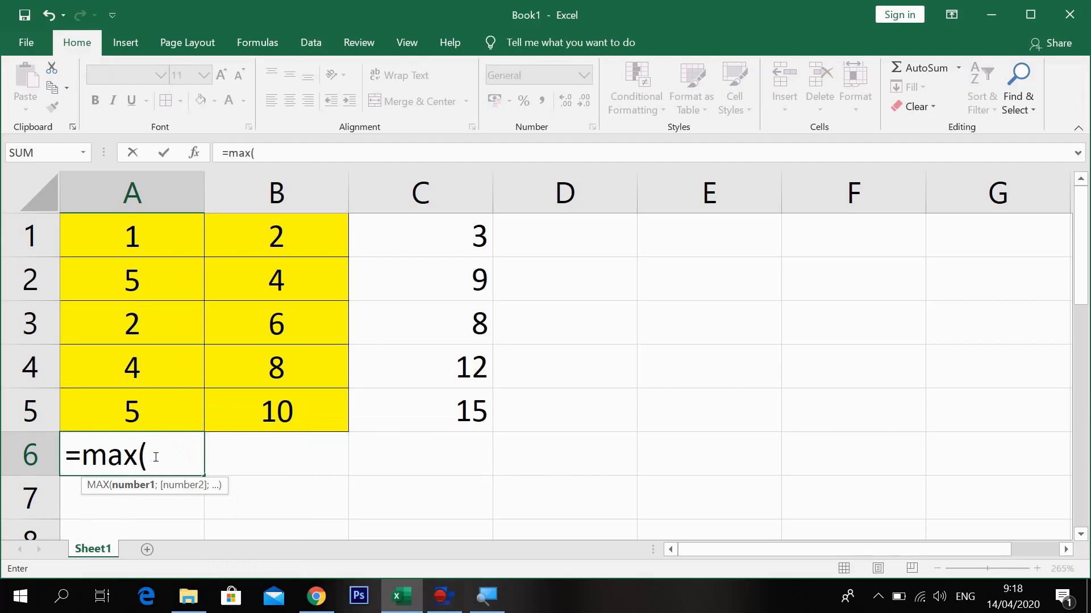
pyautogui.click(147, 241)
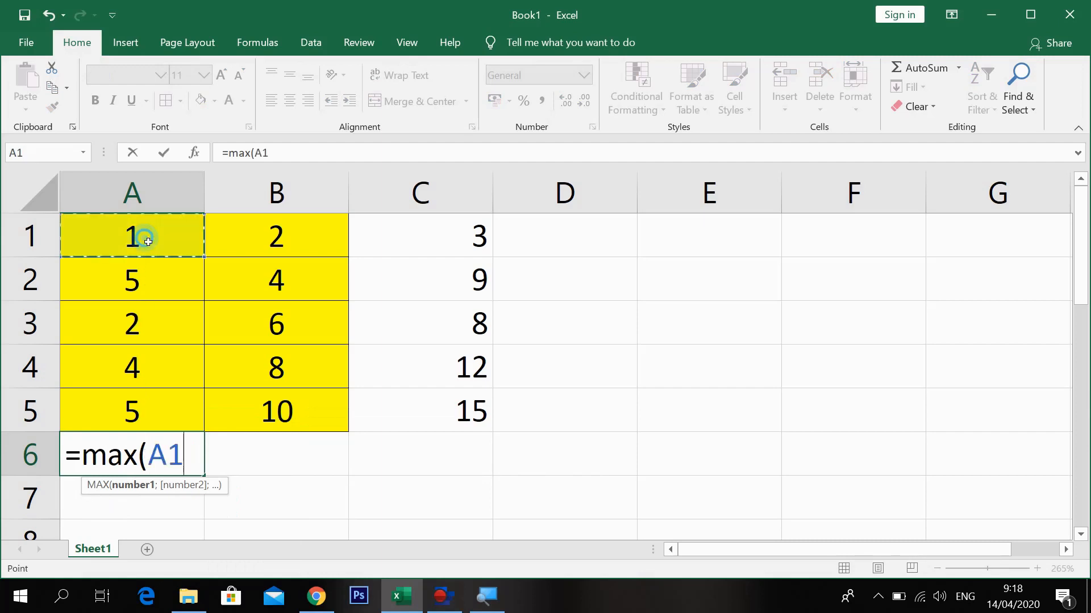
pyautogui.moveTo(147, 242); pyautogui.dragTo(144, 419)
pyautogui.write(')')
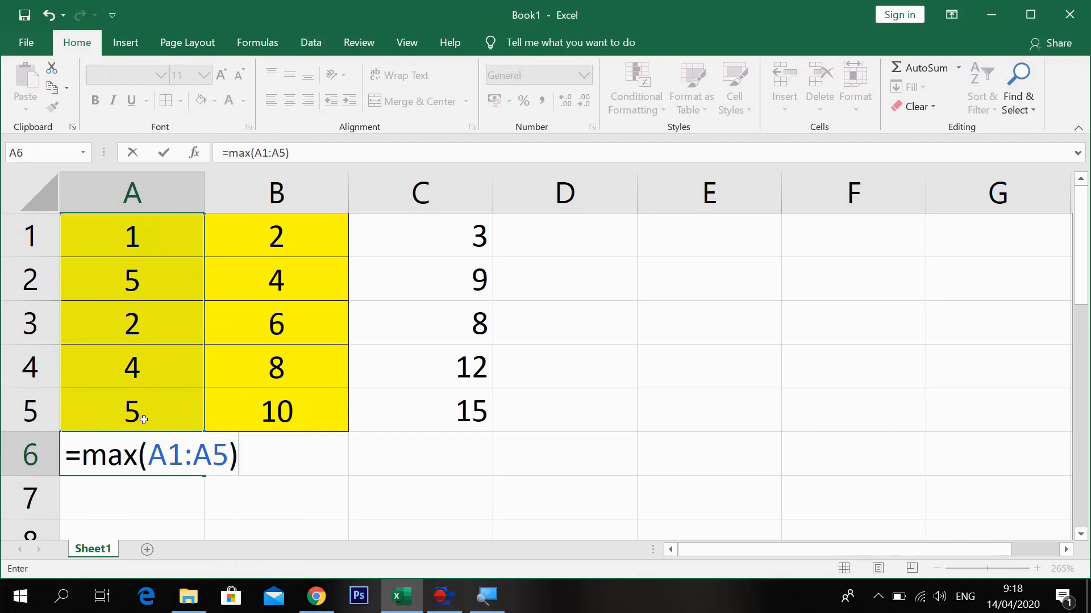
pyautogui.press('Return')
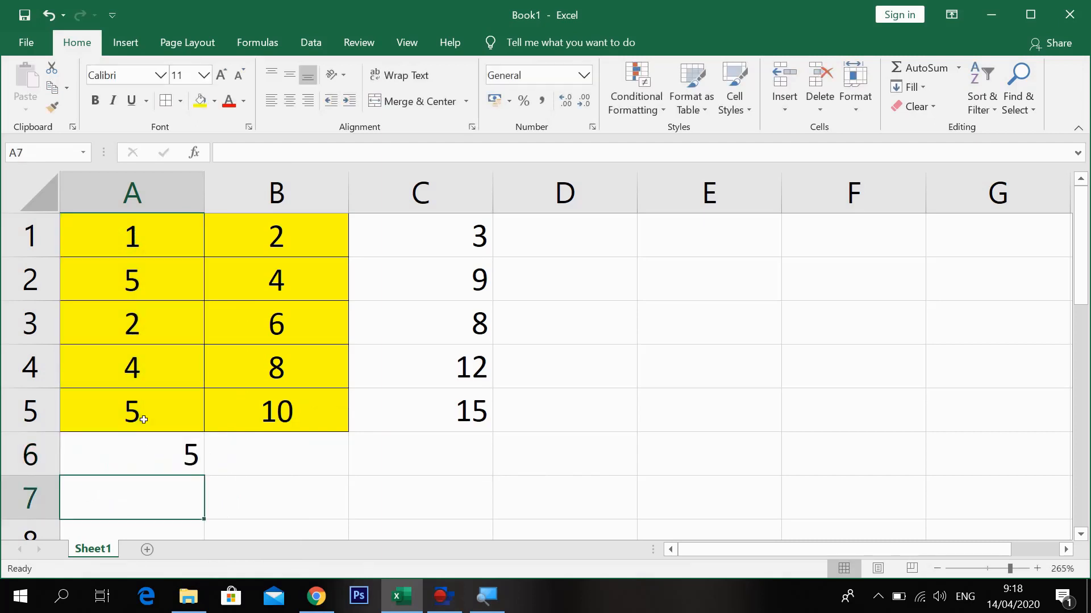
# Set cell A2 to 10 to test how the MAX formula responds.
pyautogui.click(139, 471)
pyautogui.click(144, 413)
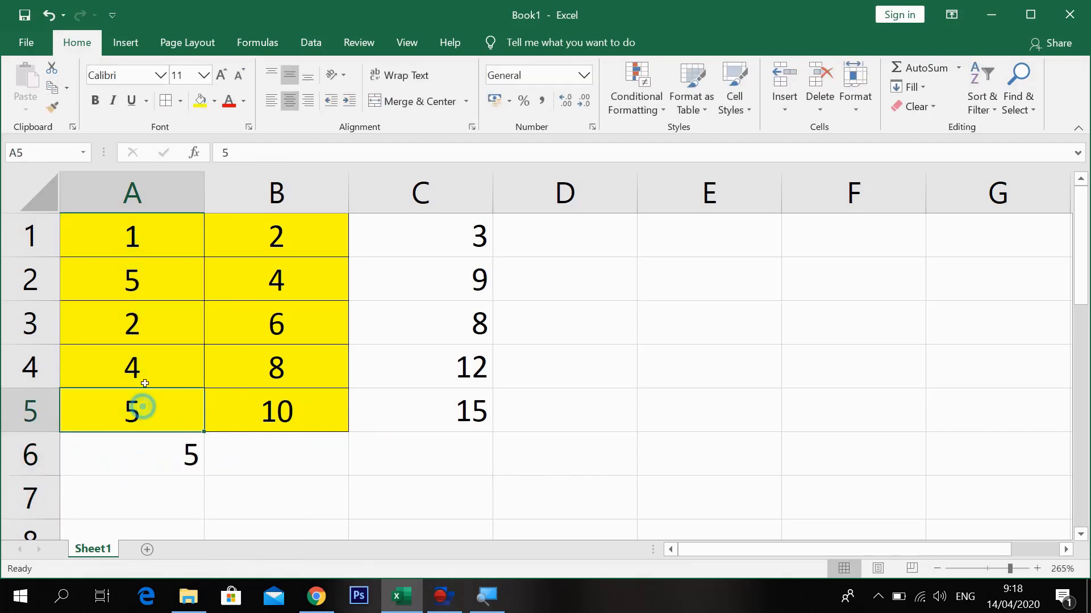
pyautogui.click(139, 288)
pyautogui.write('10')
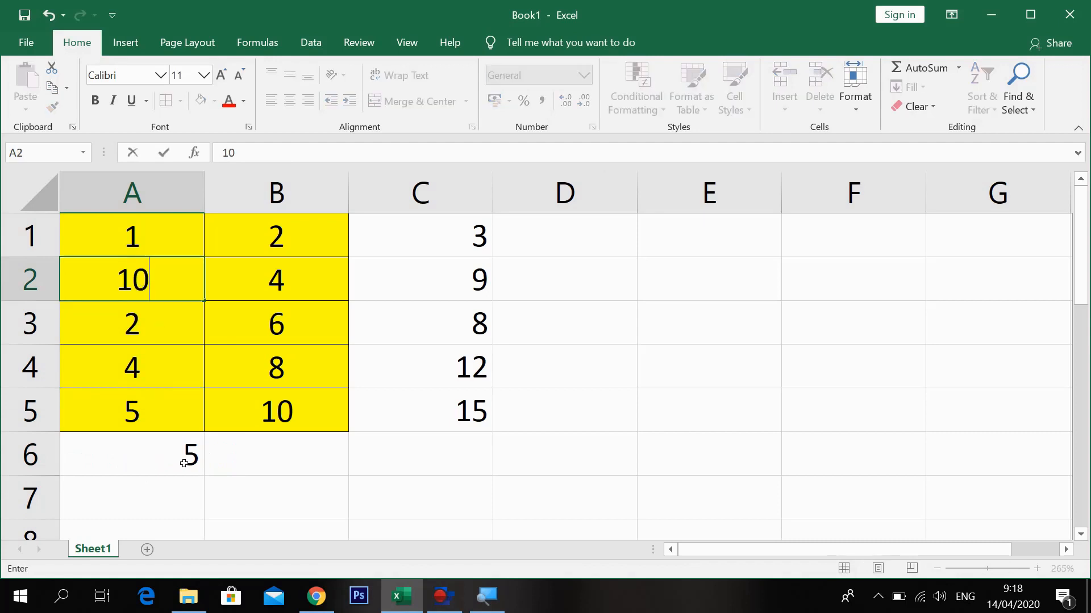
pyautogui.press('Return')
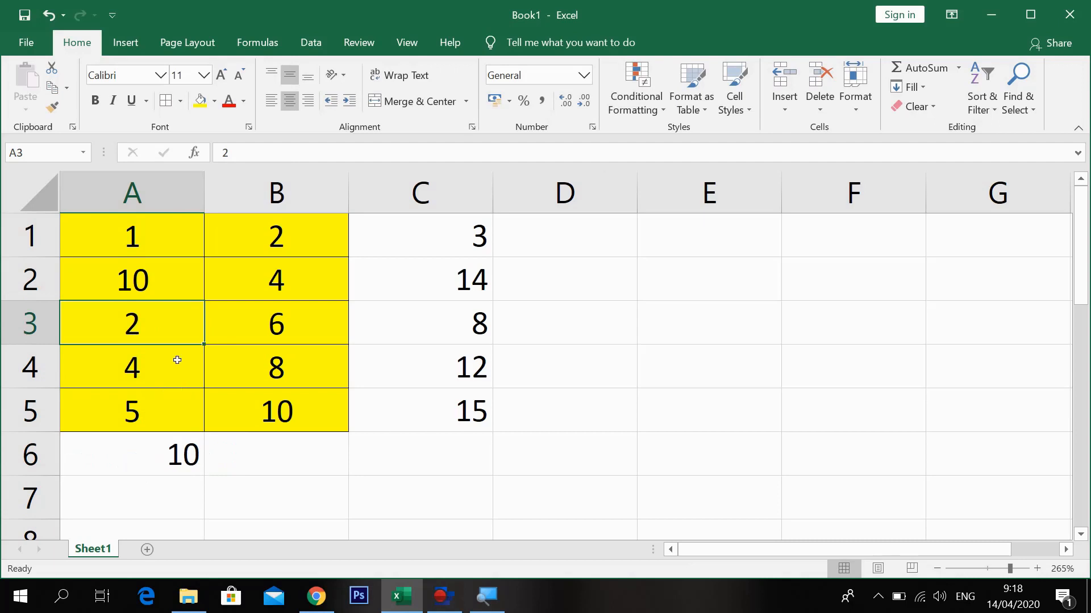
# Enter -15 in cell A1, and remove the minus sign to make the value 15.
pyautogui.click(148, 246)
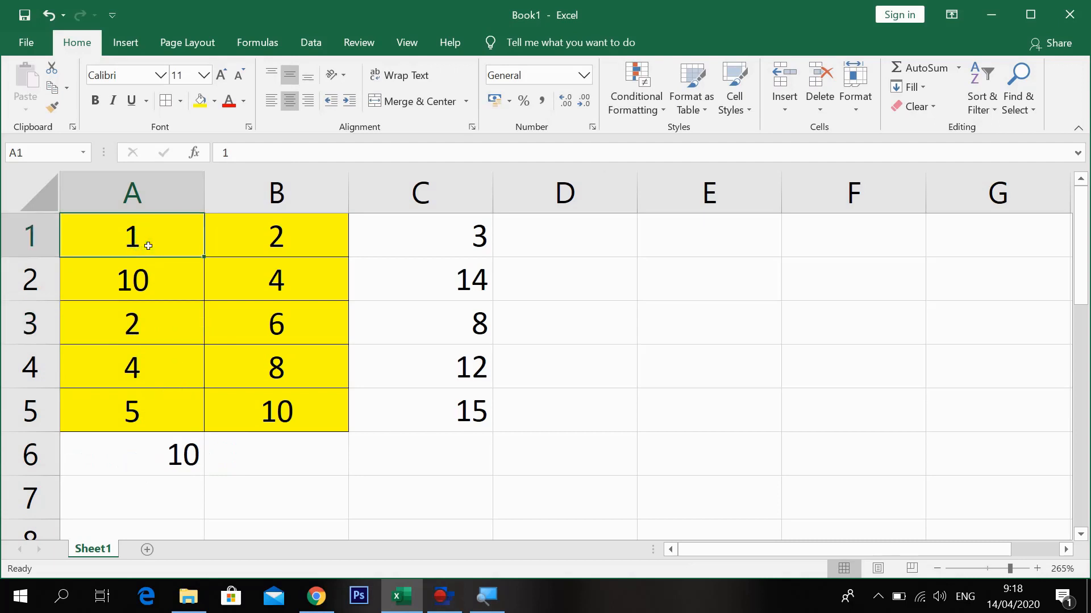
pyautogui.write('-15')
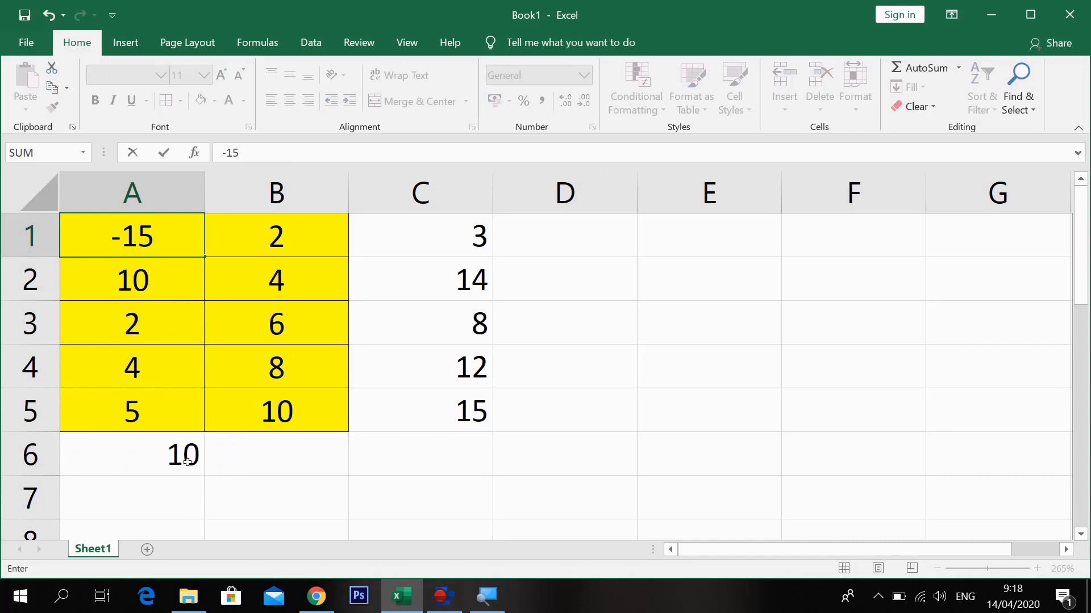
pyautogui.press('Return')
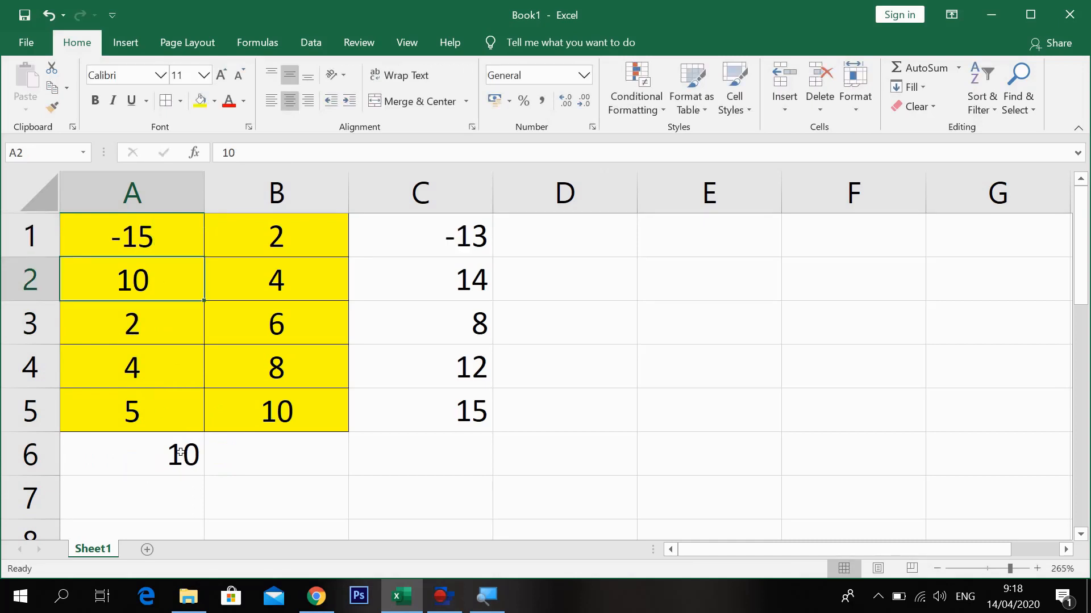
pyautogui.doubleClick(108, 239)
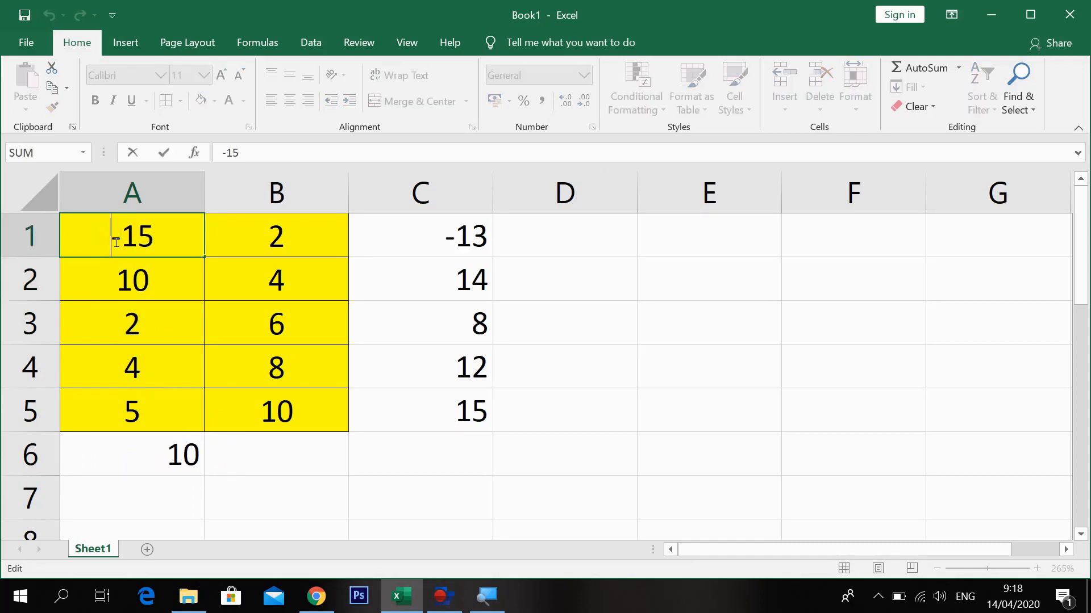
pyautogui.press('BackSpace')
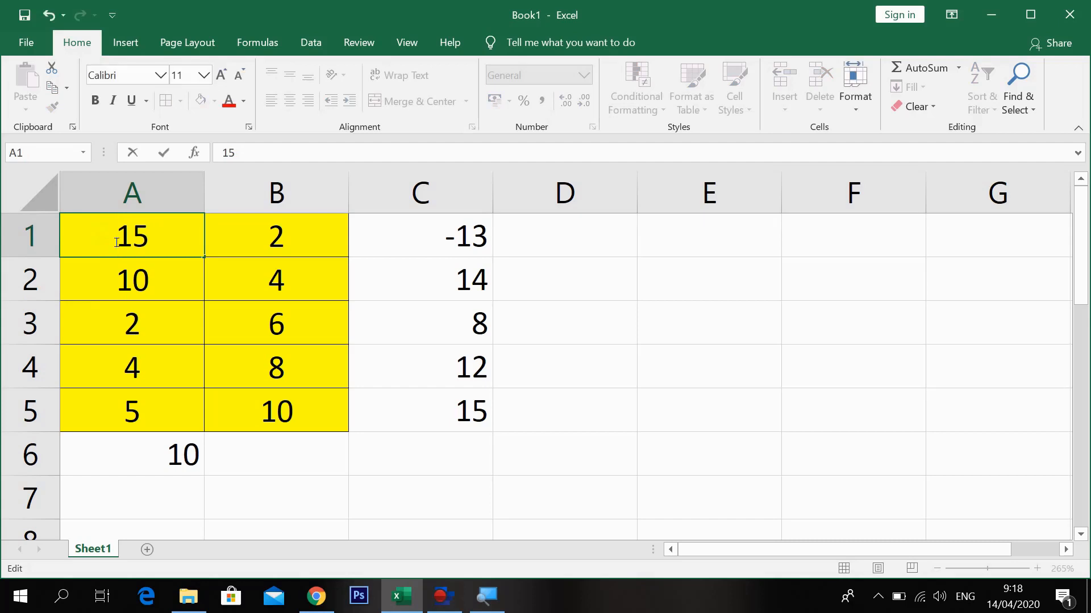
pyautogui.press('Return')
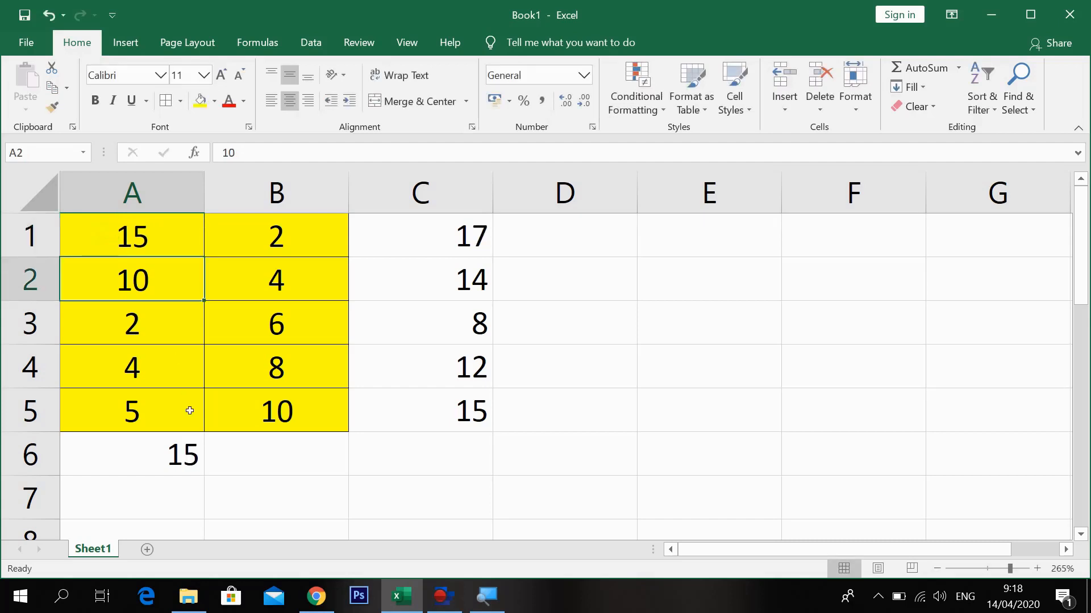
# Replace the MAX formula in cell A6 with =MIN(A1:A5) to get the smallest value in column A.
pyautogui.click(181, 453)
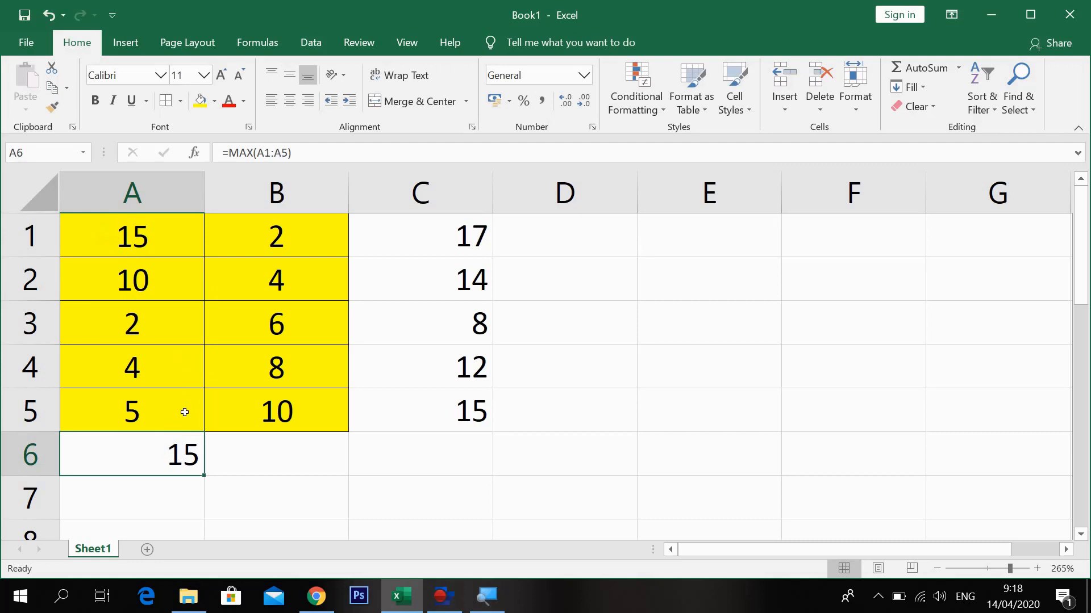
pyautogui.write('=min(')
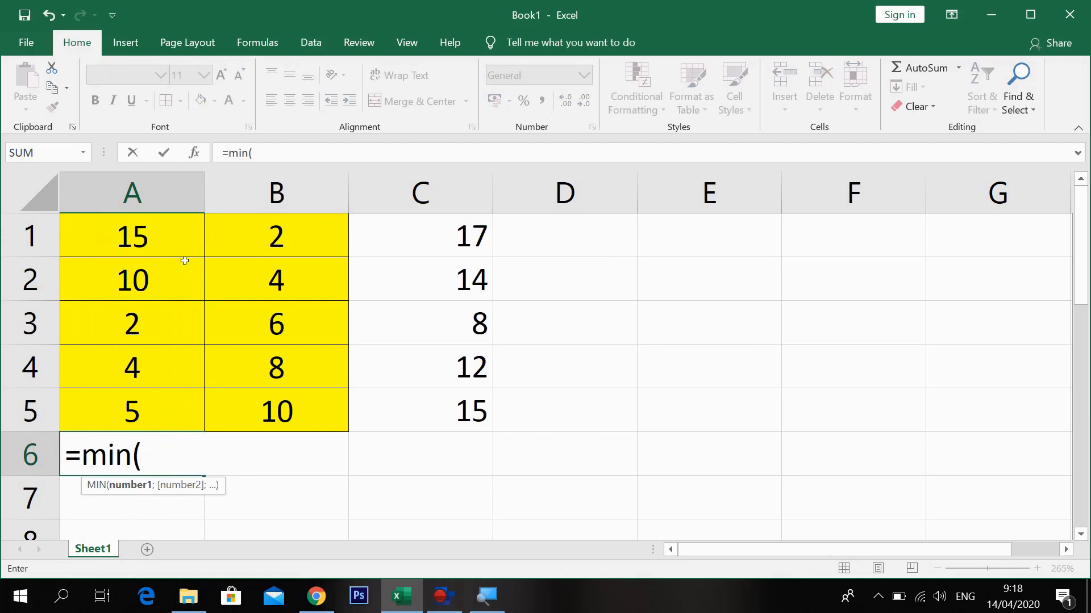
pyautogui.click(172, 243)
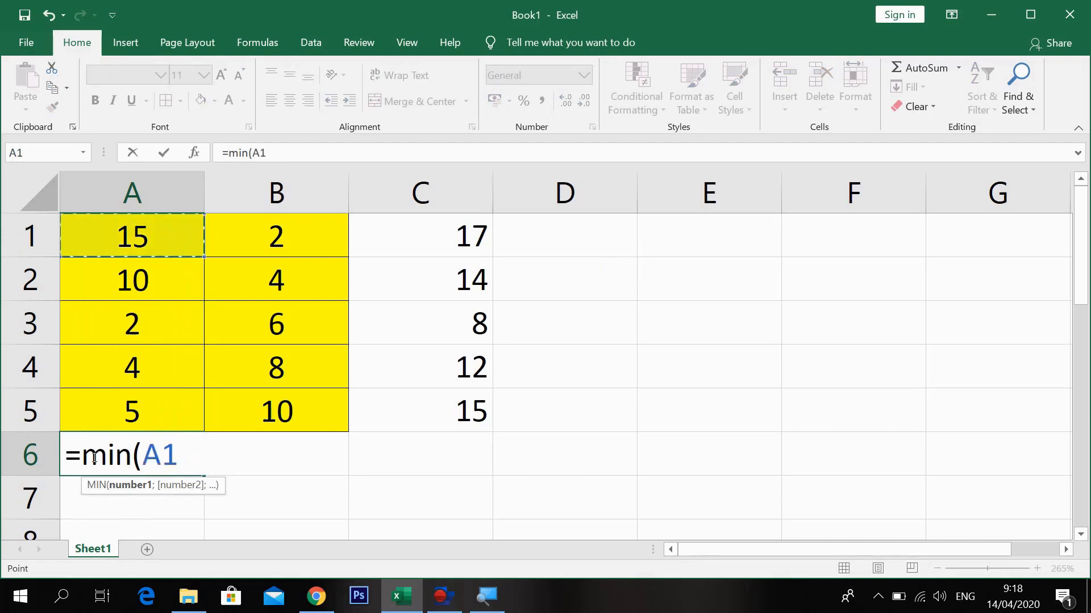
pyautogui.click(143, 235)
pyautogui.moveTo(145, 238); pyautogui.dragTo(166, 417)
pyautogui.write(')')
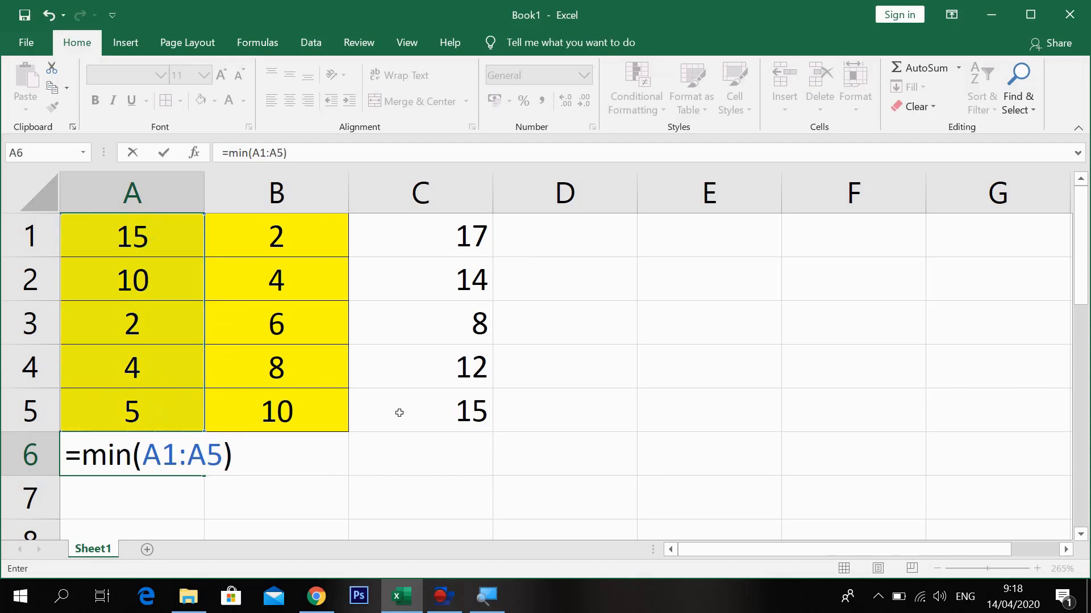
pyautogui.press('Return')
# Set cell A4 to 1 to test the MIN formula, and clear the formula from A6.
pyautogui.click(171, 459)
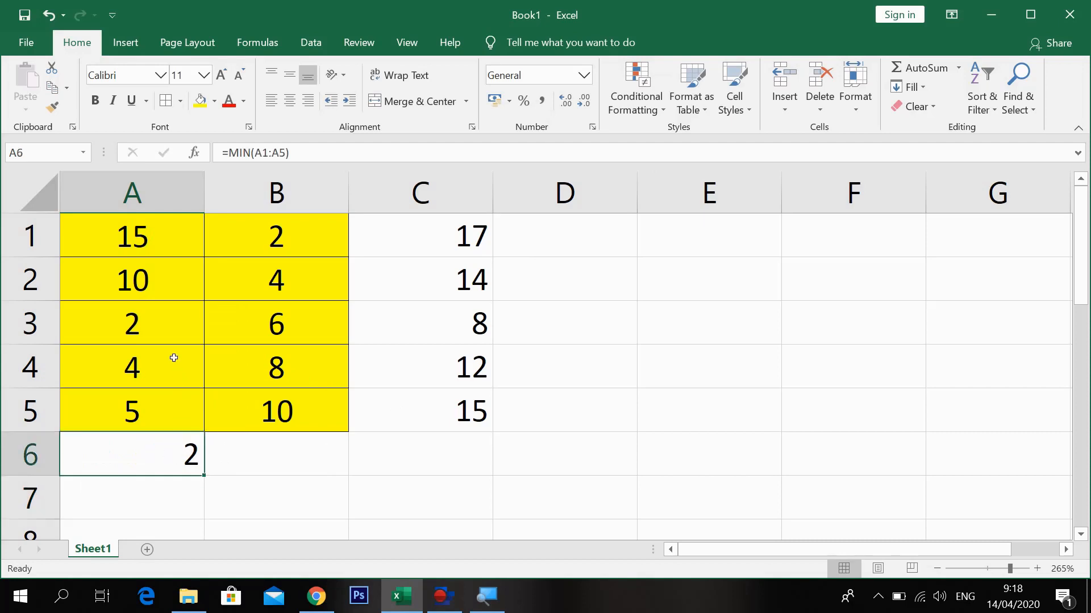
pyautogui.click(162, 328)
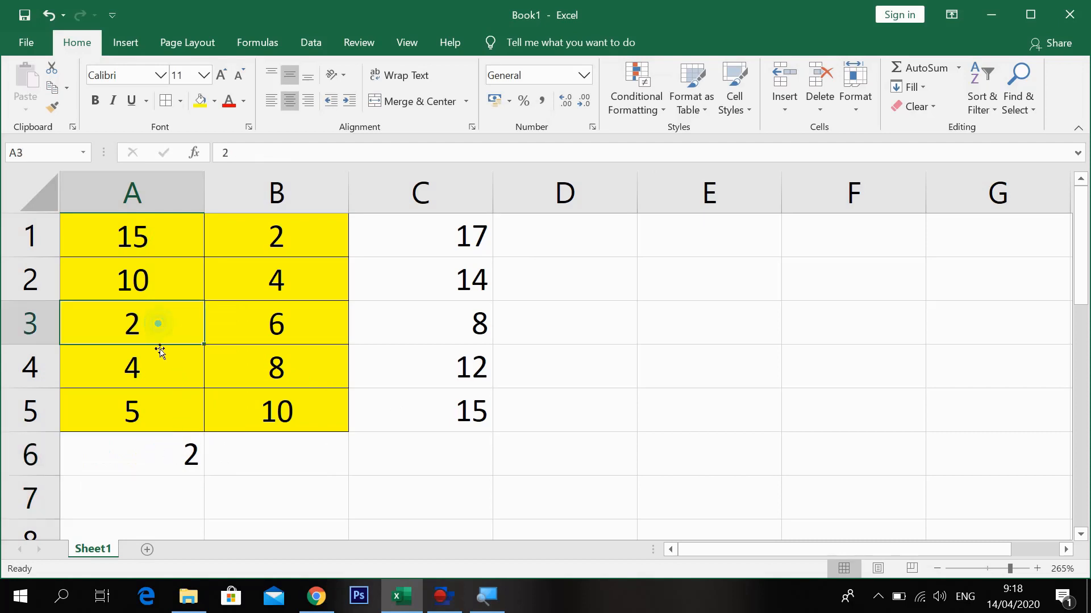
pyautogui.click(152, 368)
pyautogui.write('1')
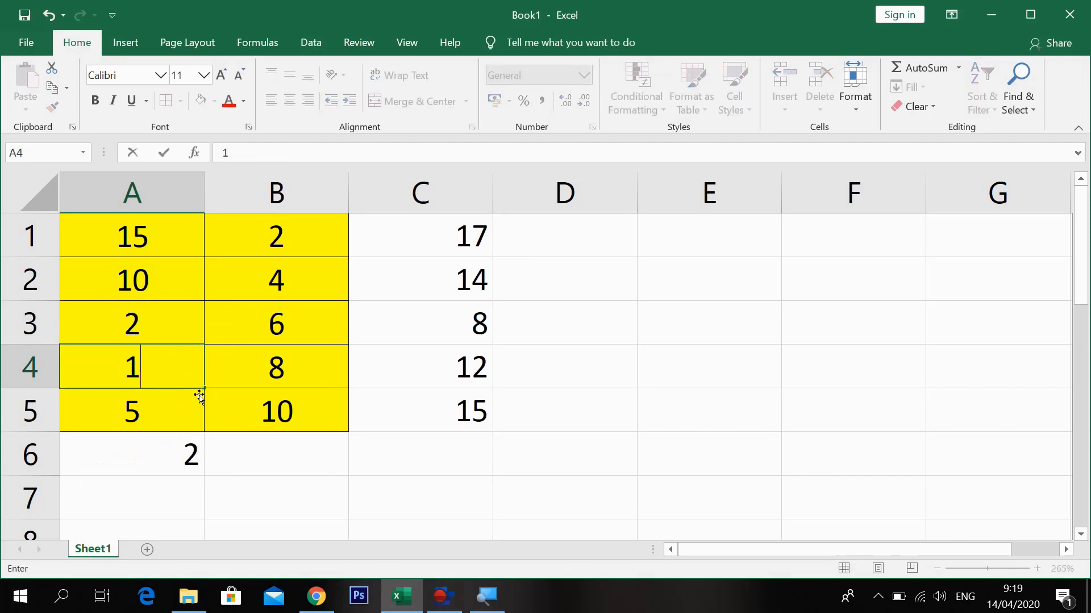
pyautogui.press('Return')
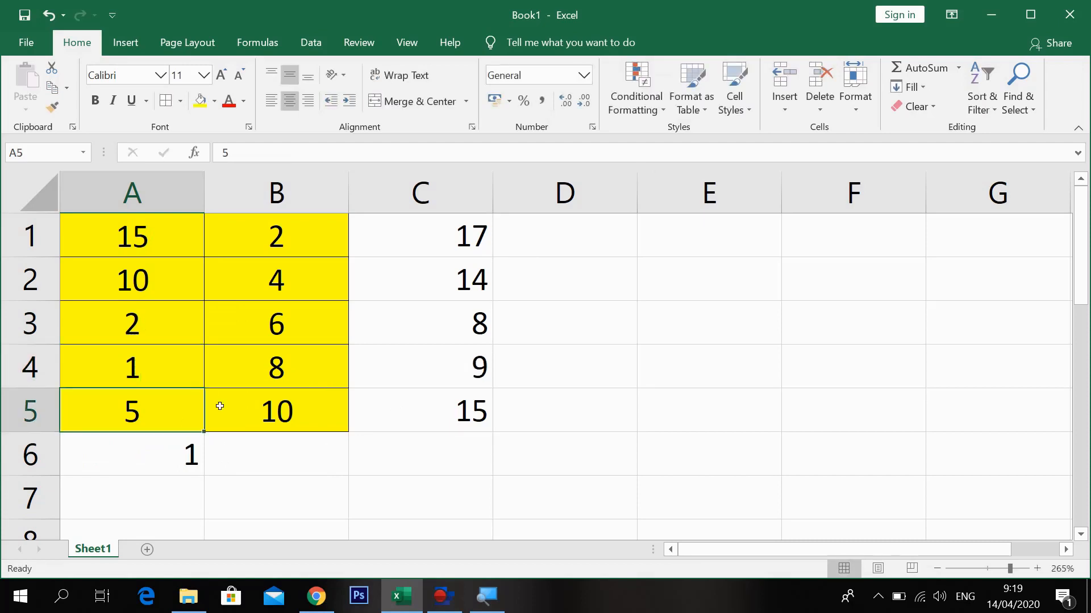
pyautogui.click(166, 456)
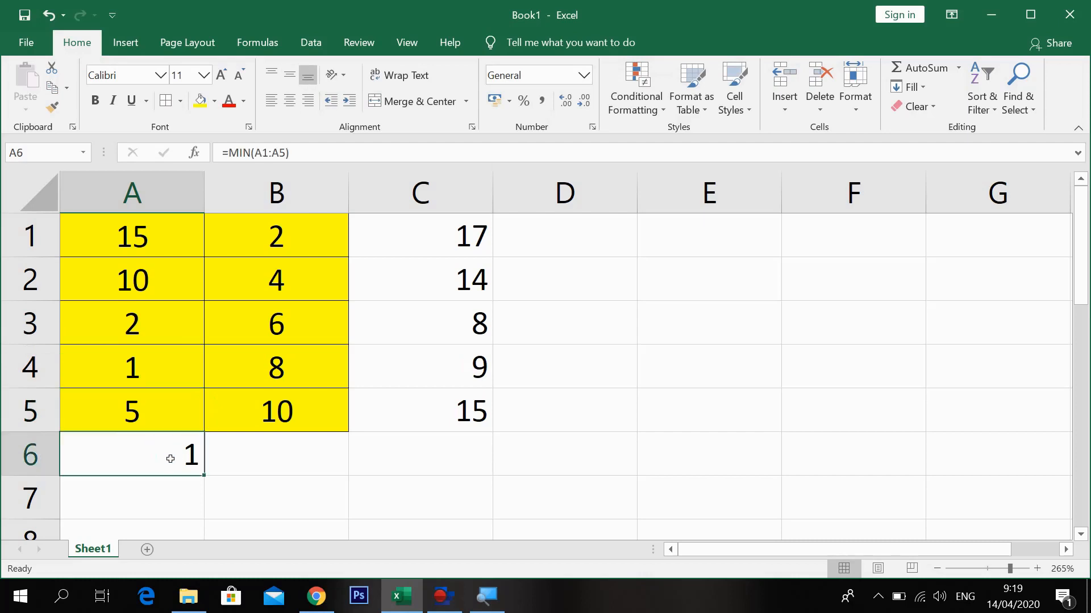
pyautogui.press('Delete')
# Add two new worksheets to the workbook, switching between Sheet1 and the first new sheet in between.
pyautogui.click(146, 550)
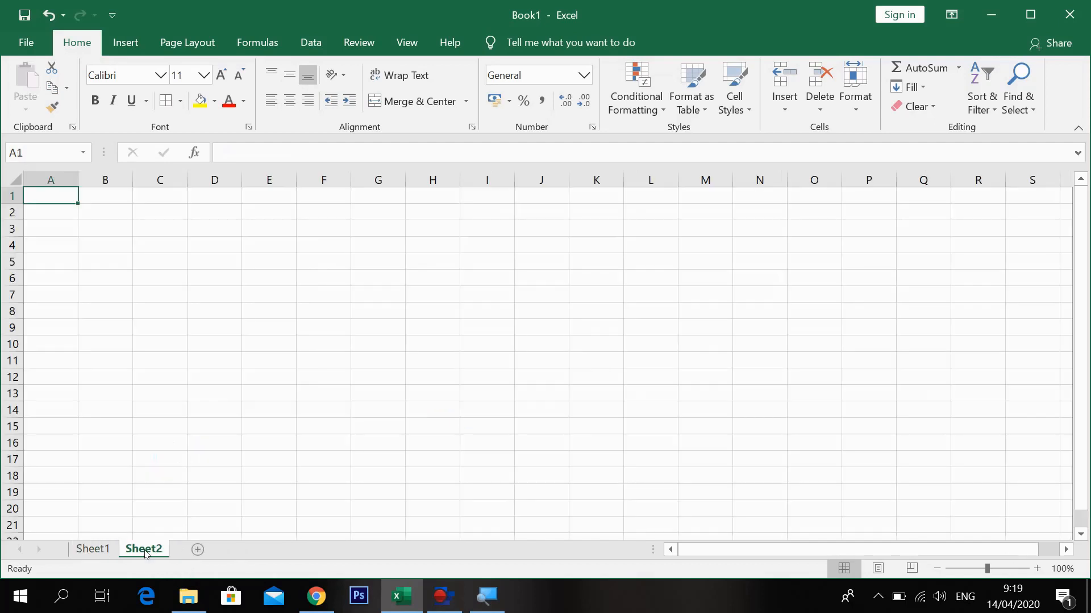
pyautogui.click(101, 551)
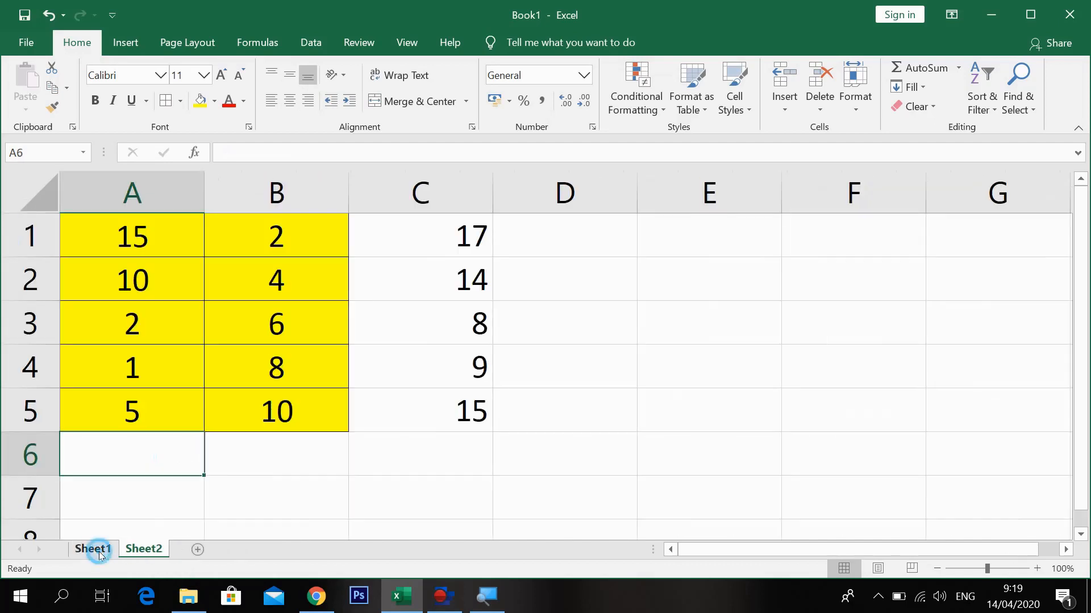
pyautogui.click(154, 550)
pyautogui.click(94, 550)
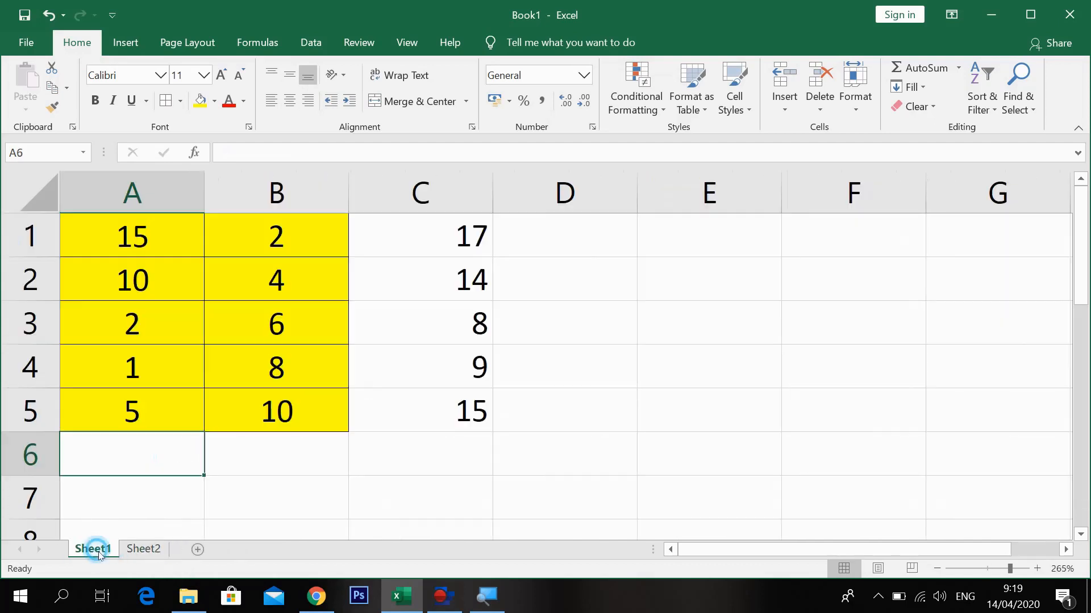
pyautogui.click(198, 550)
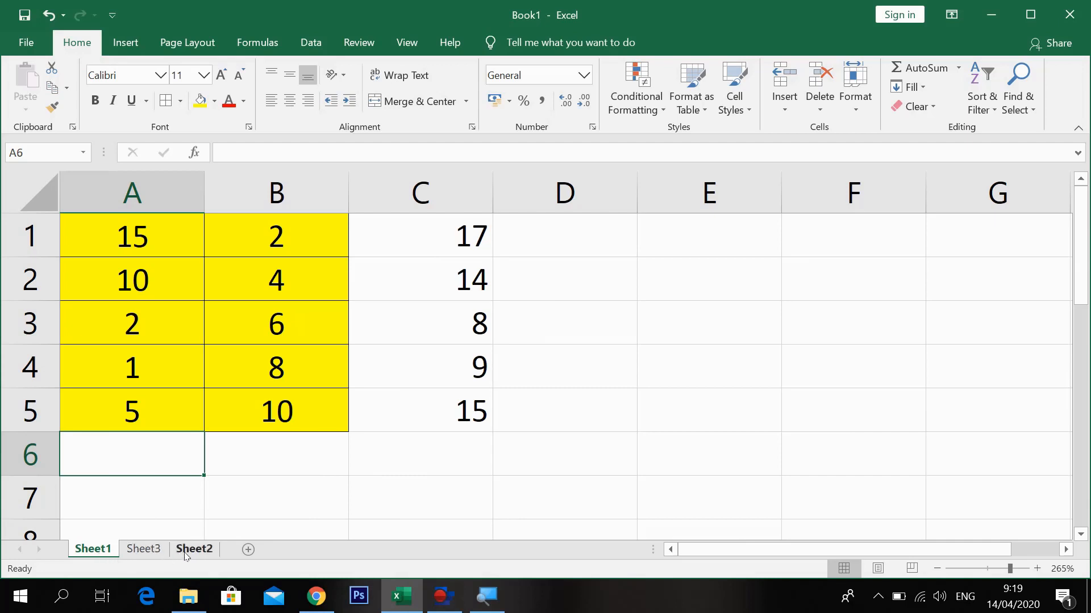
# Rename the Sheet1 worksheet as "Latihan 1".
pyautogui.rightClick(101, 552)
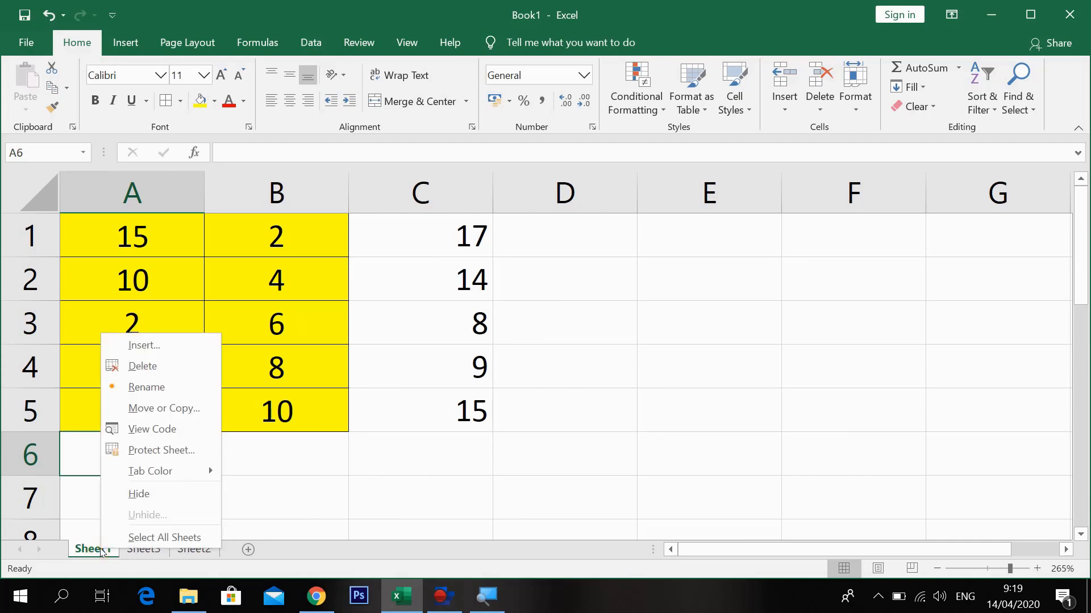
pyautogui.click(146, 388)
pyautogui.write('Latihan 1')
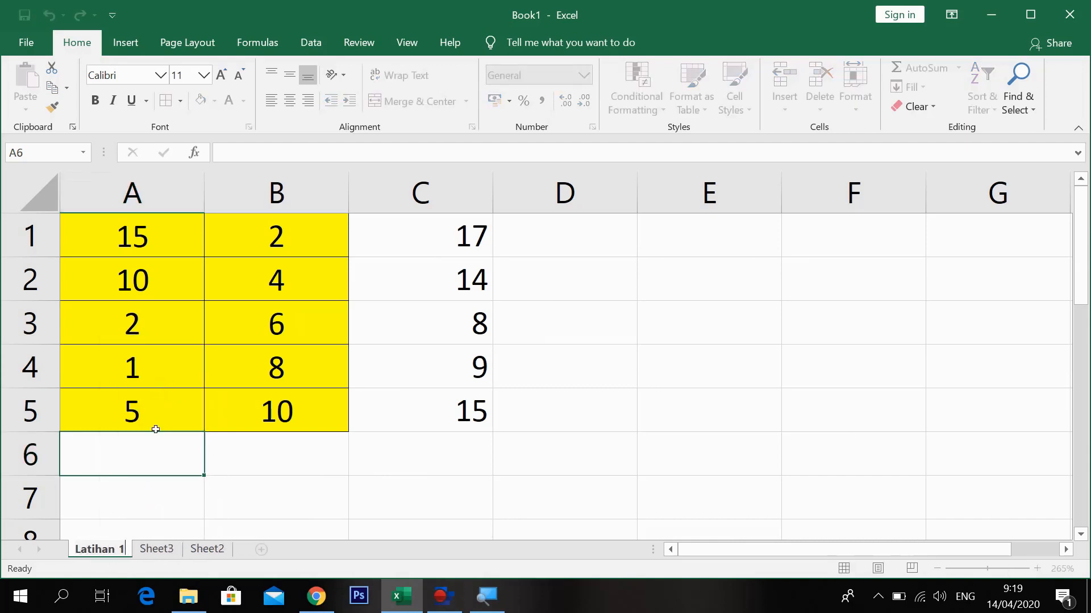
# Rename the Sheet3 worksheet as "Latihan 2".
pyautogui.click(165, 551)
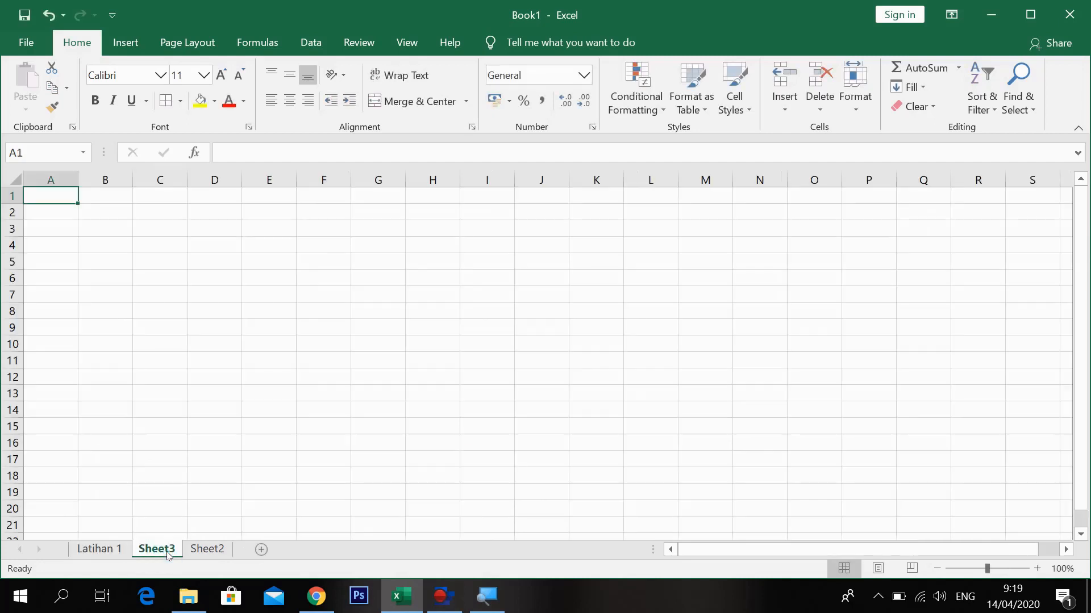
pyautogui.rightClick(166, 551)
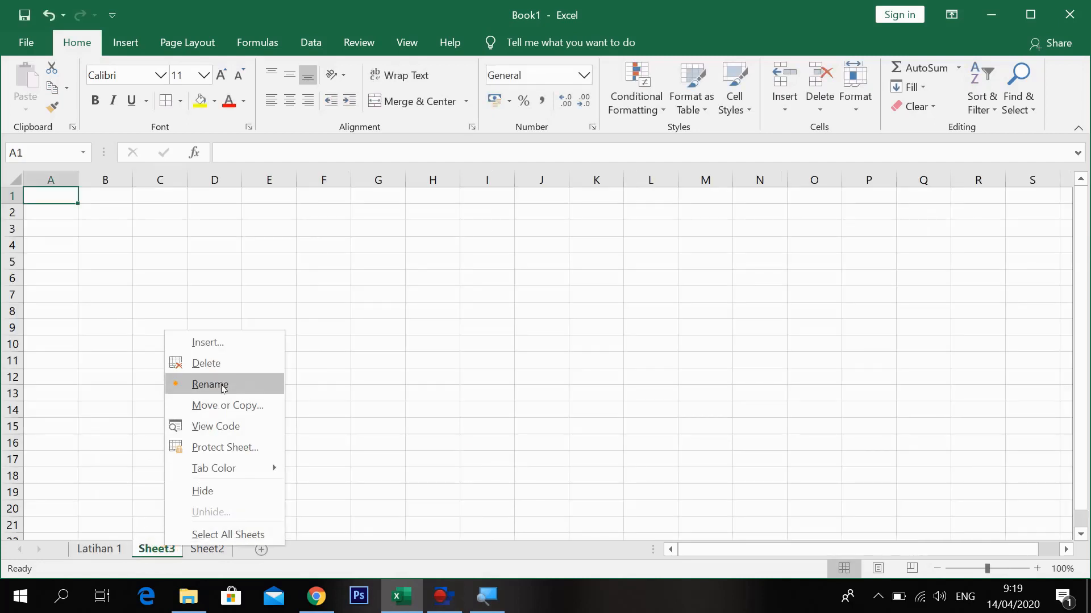
pyautogui.click(225, 379)
pyautogui.write('Lat')
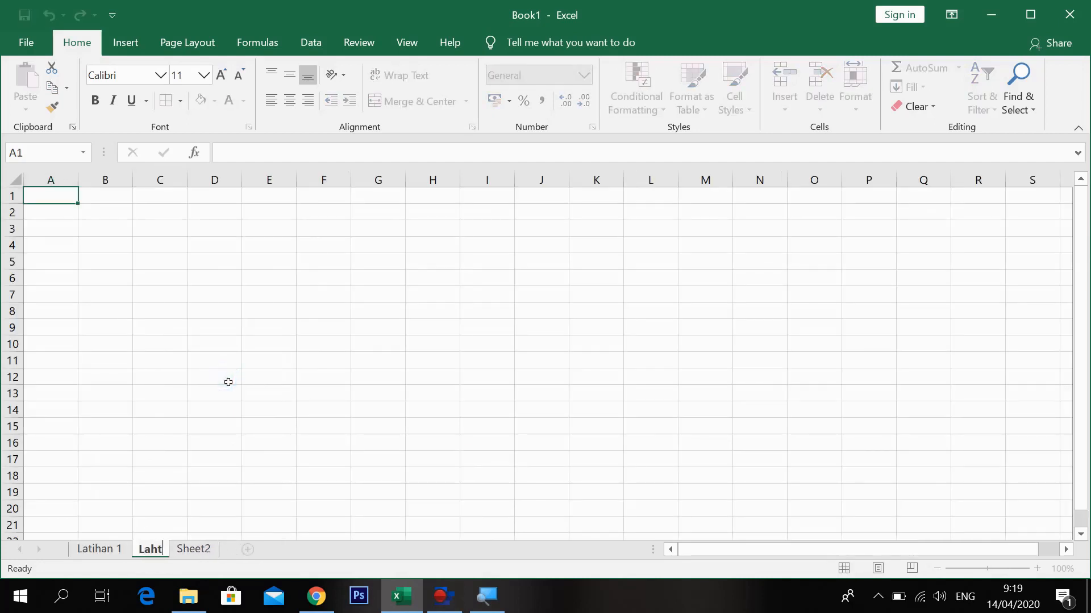
pyautogui.write('ihan 2')
pyautogui.click(628, 448)
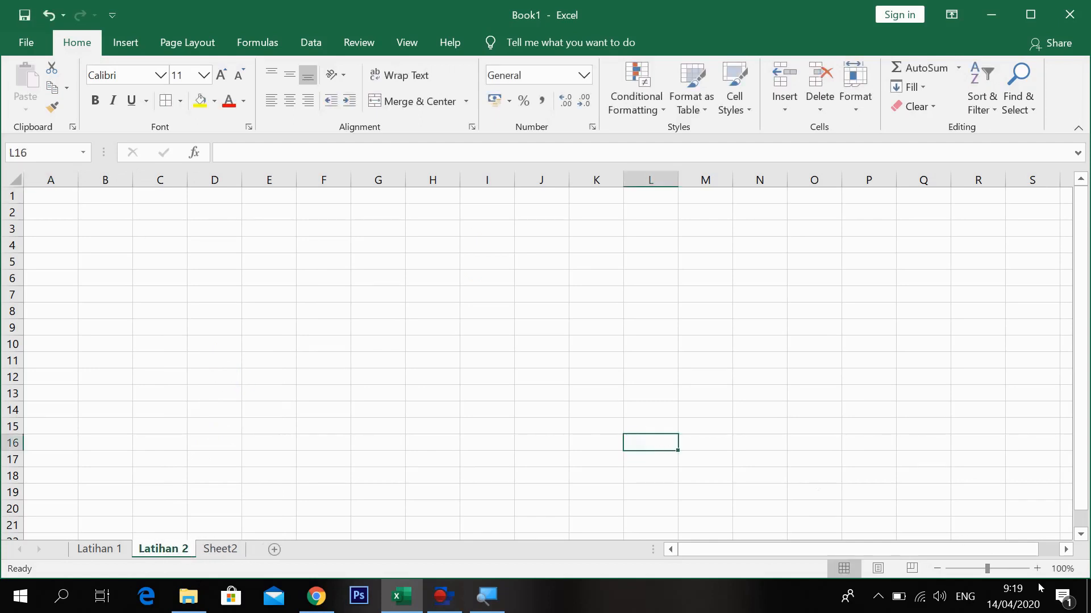
# List the function names sum, sumsq, average, product, max and min down cells G1 to G6 of the Latihan 2 sheet.
pyautogui.click(1012, 568)
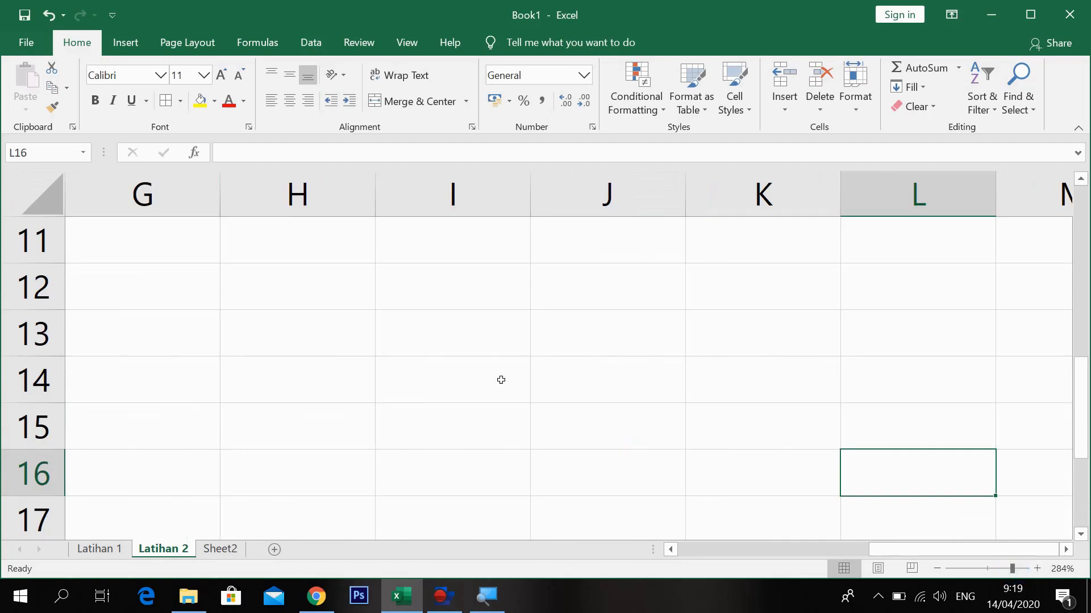
pyautogui.click(183, 254)
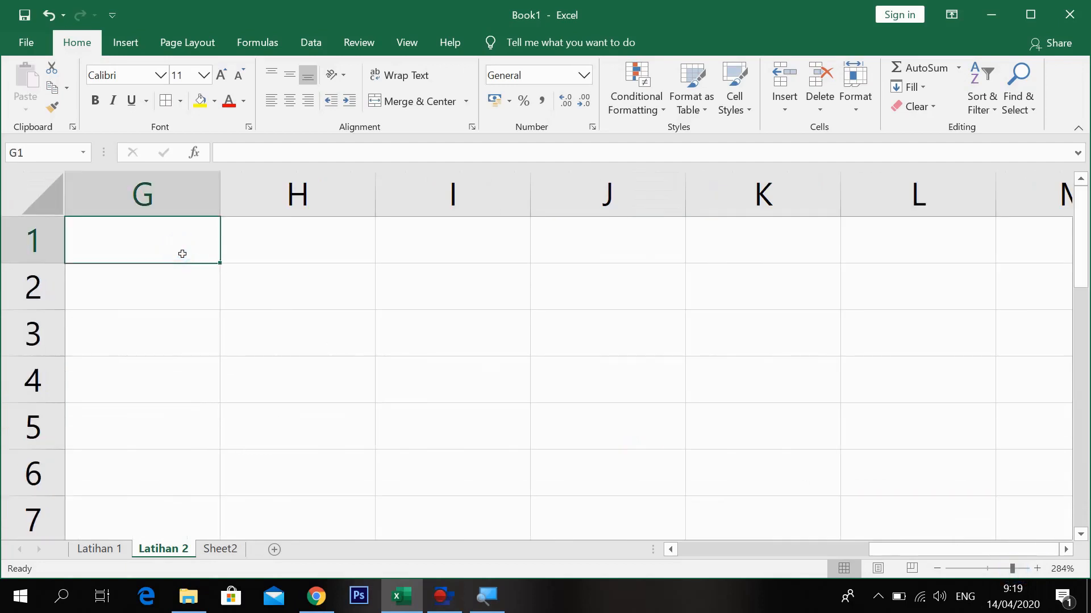
pyautogui.write('sum')
pyautogui.press('Return')
pyautogui.write('sum')
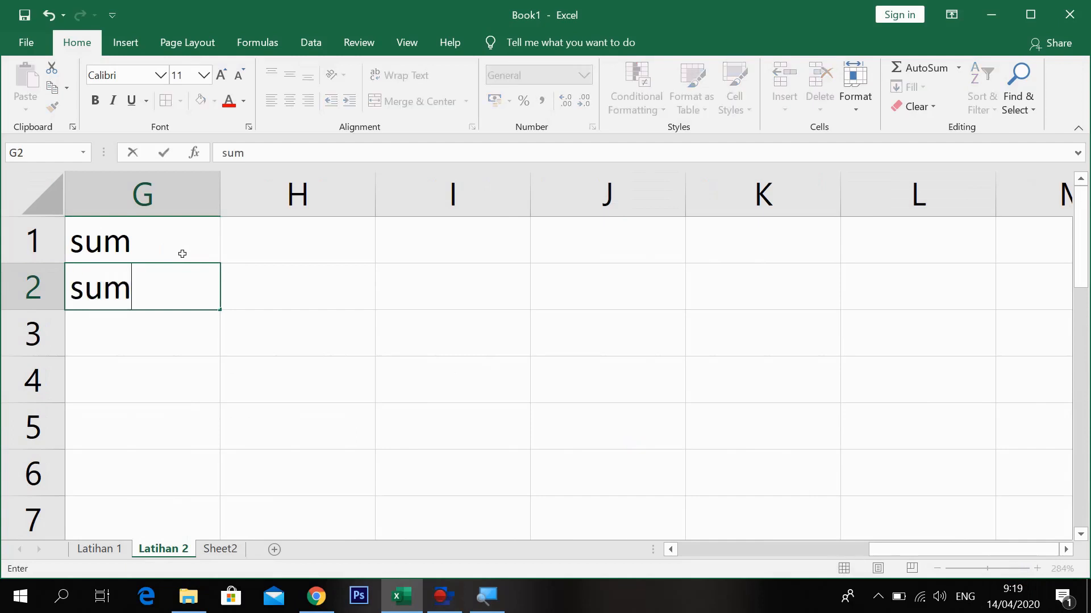
pyautogui.write('sq')
pyautogui.press('Return')
pyautogui.write('average')
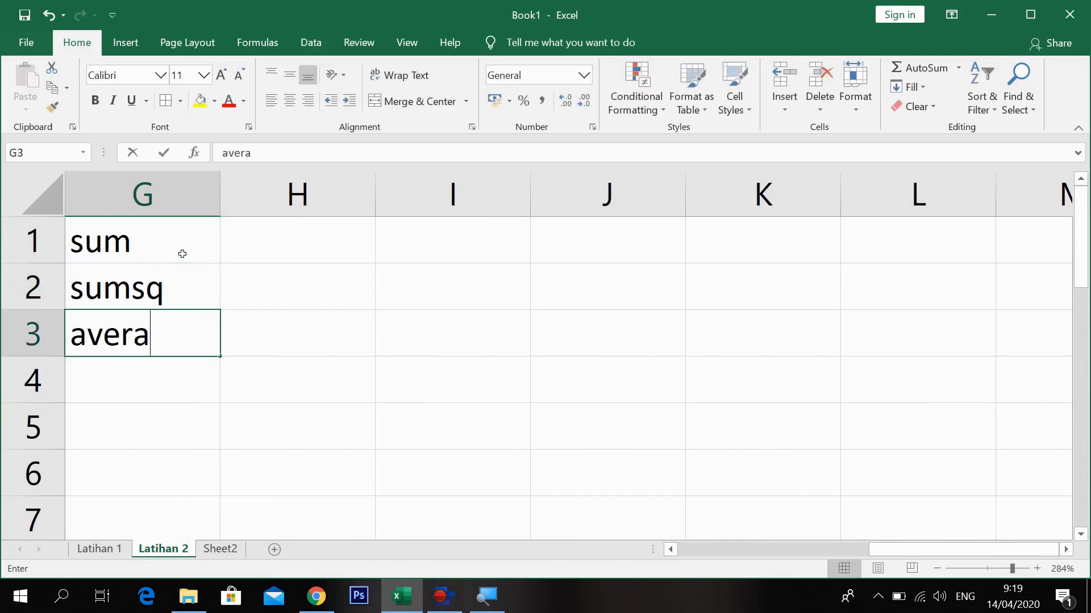
pyautogui.press('Return')
pyautogui.write('product')
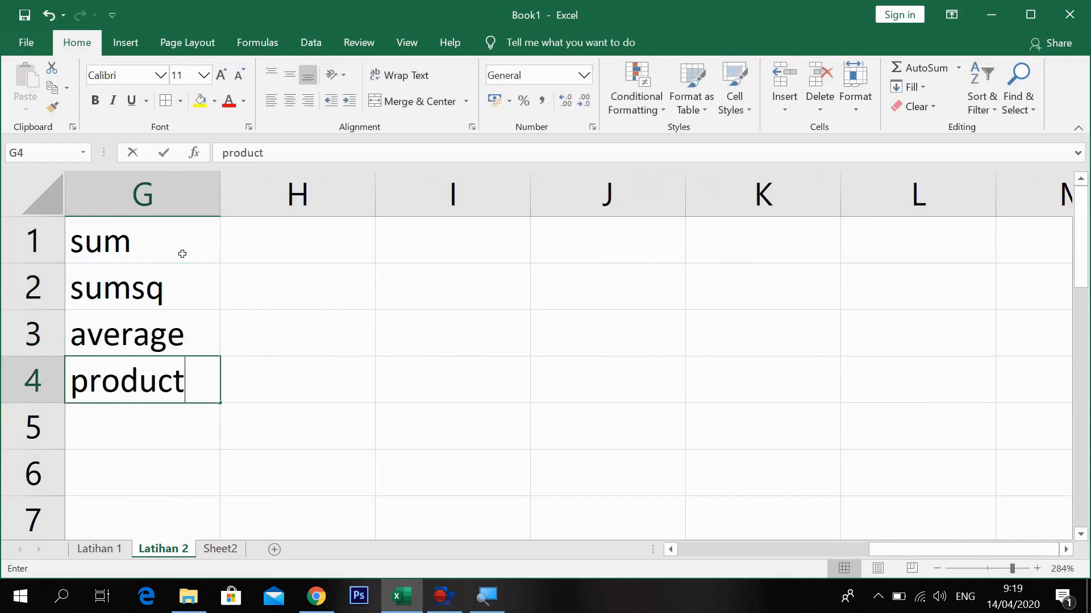
pyautogui.press('Return')
pyautogui.write('max')
pyautogui.press('Return')
pyautogui.write('min')
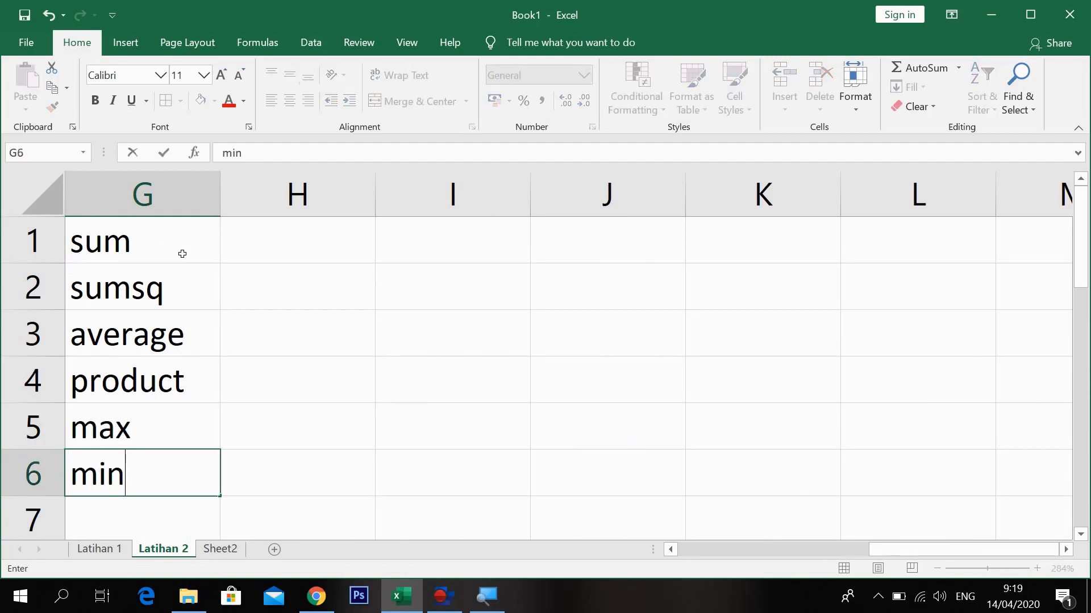
pyautogui.press('Return')
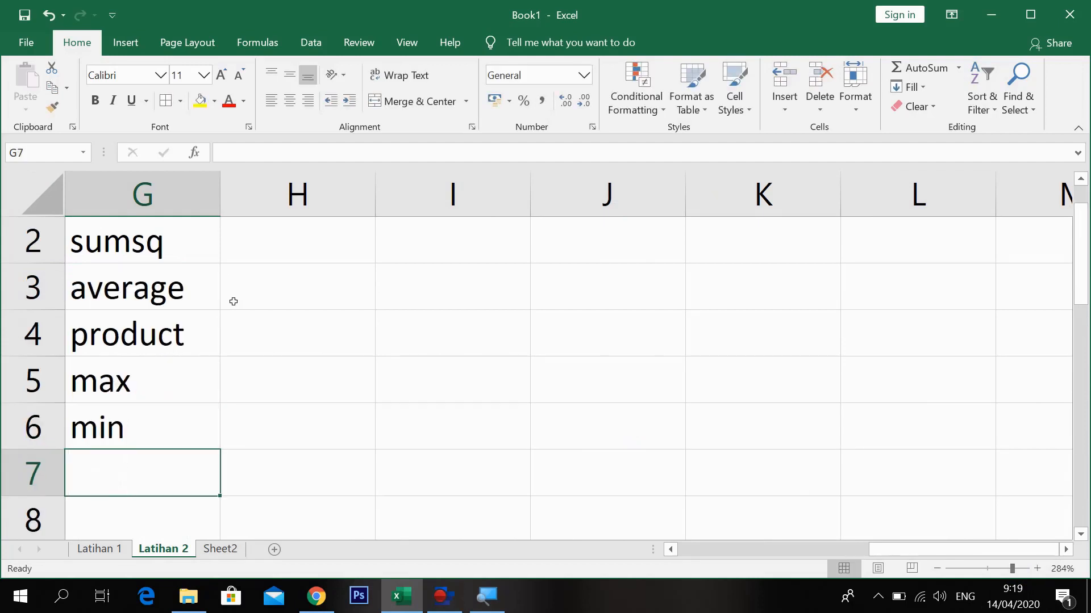
# Go through the function names in G1:G6 one by one, and clear the whole list.
pyautogui.scroll(1, 234, 300)
pyautogui.click(139, 248)
pyautogui.moveTo(139, 280); pyautogui.dragTo(119, 435)
pyautogui.click(135, 243)
pyautogui.moveTo(134, 243); pyautogui.dragTo(122, 469)
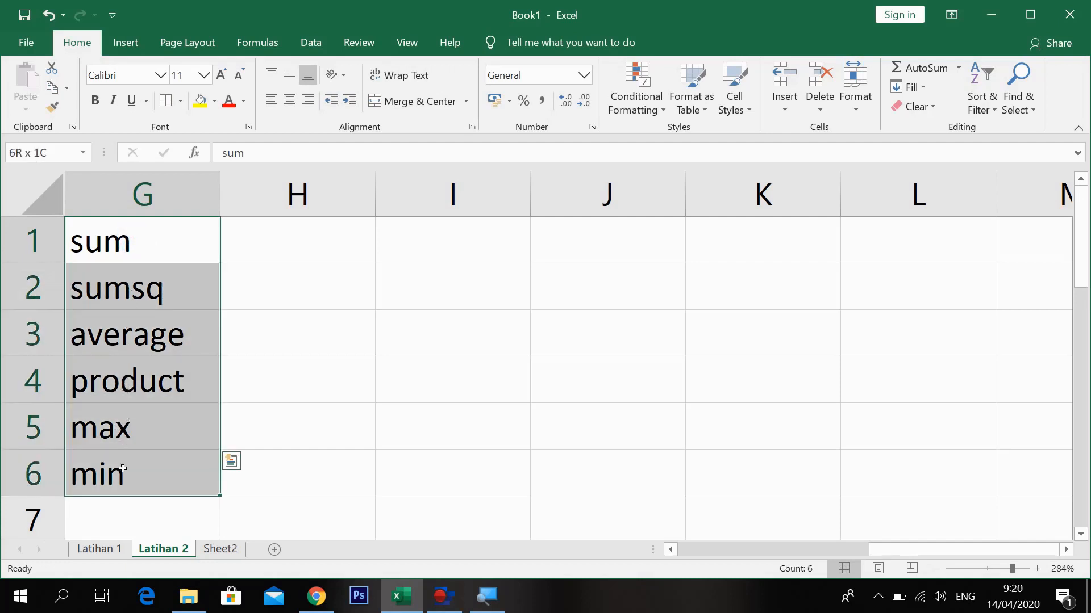
pyautogui.click(125, 256)
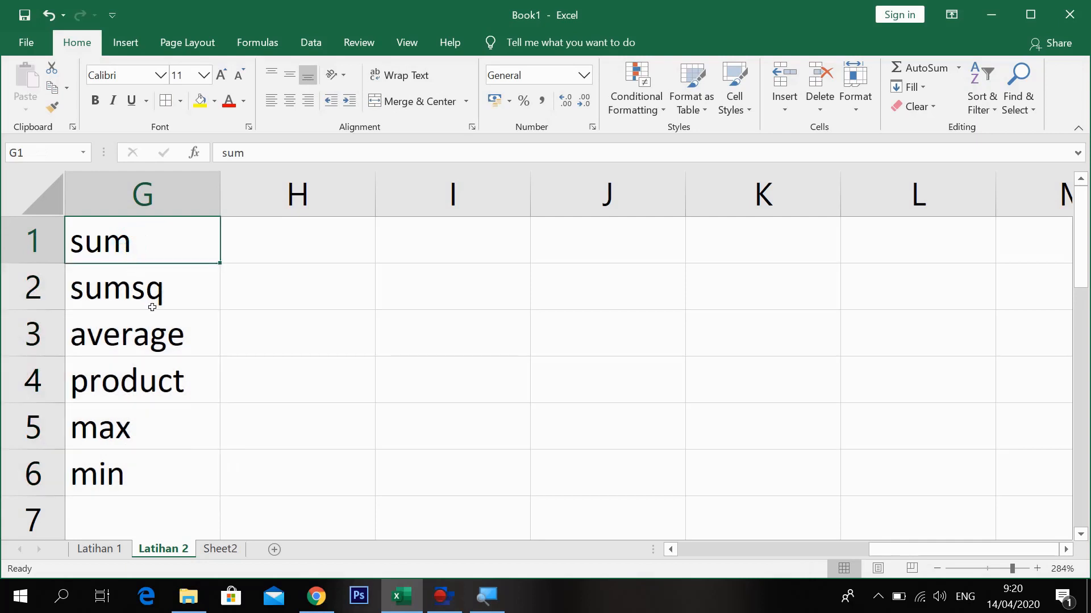
pyautogui.click(157, 339)
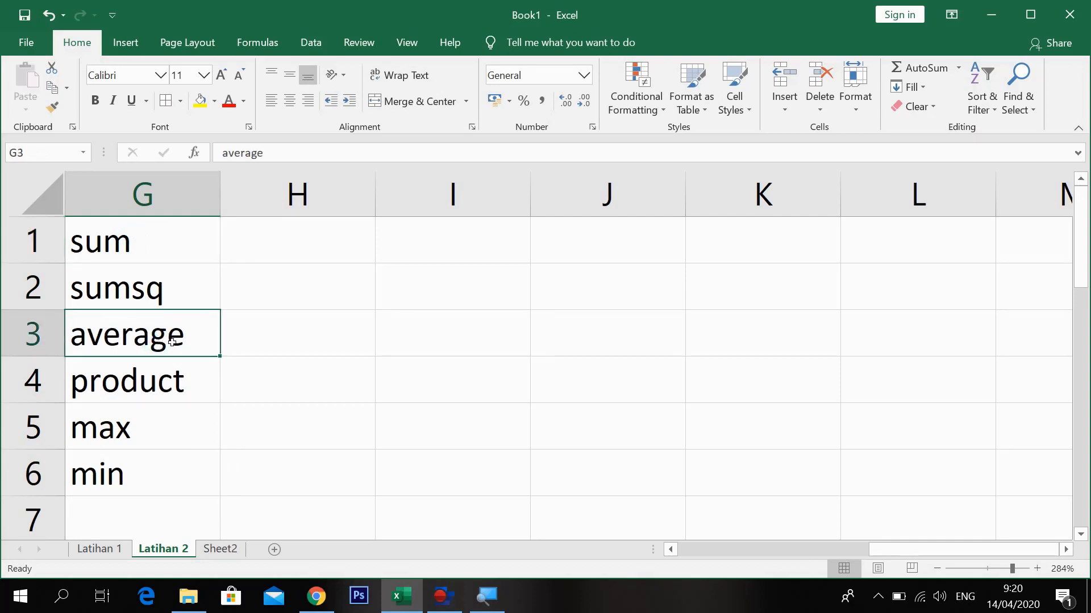
pyautogui.click(128, 384)
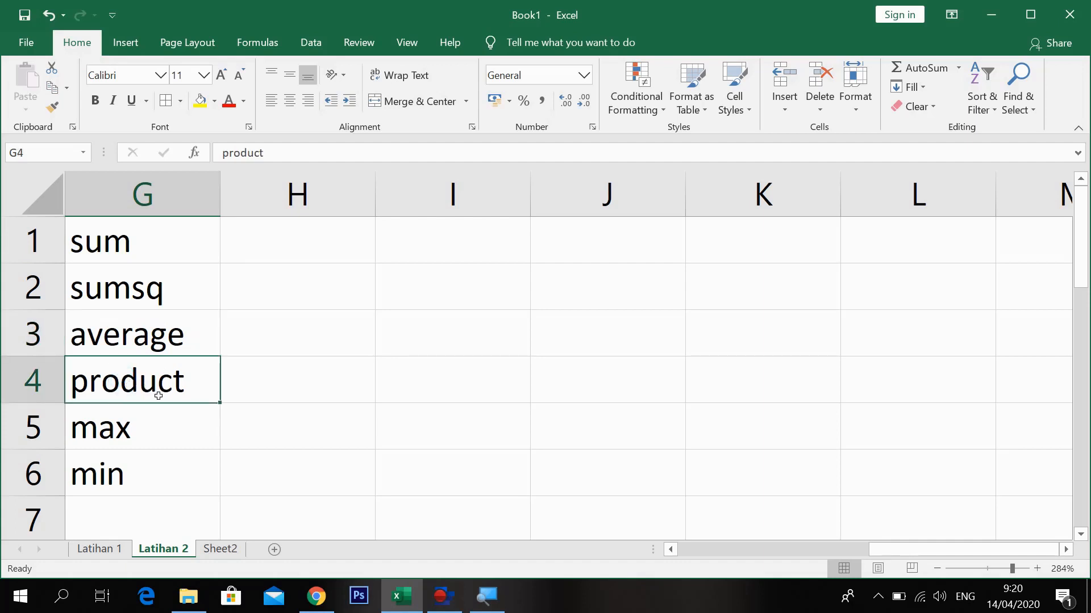
pyautogui.click(133, 437)
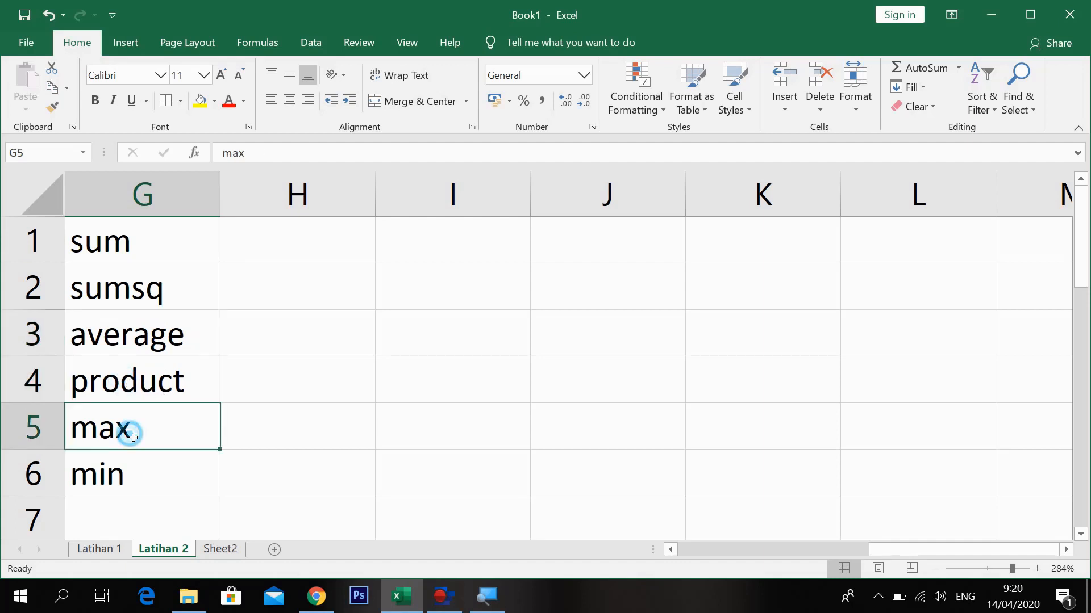
pyautogui.click(138, 479)
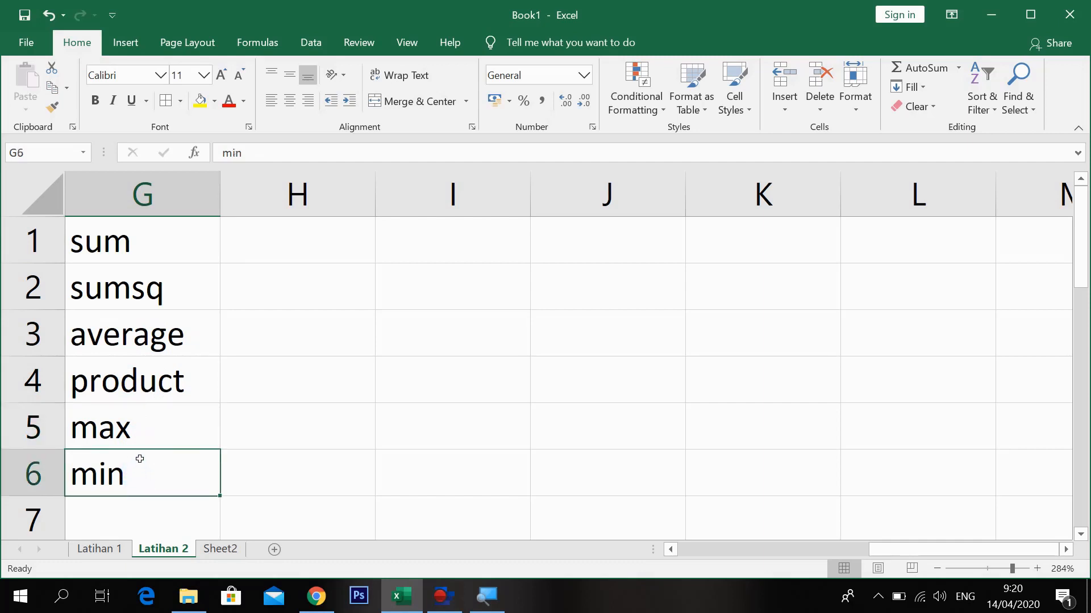
pyautogui.moveTo(167, 244); pyautogui.dragTo(148, 481)
pyautogui.press('Delete')
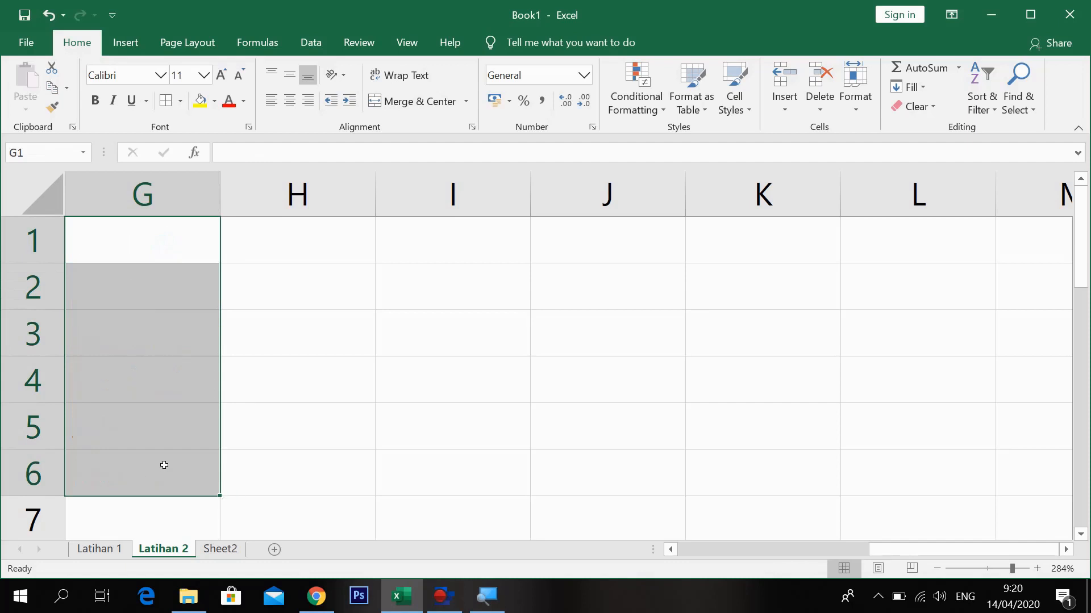
# Enter the numbers 1, 2, 3, 4 and 5 down cells G1 to G5.
pyautogui.click(177, 238)
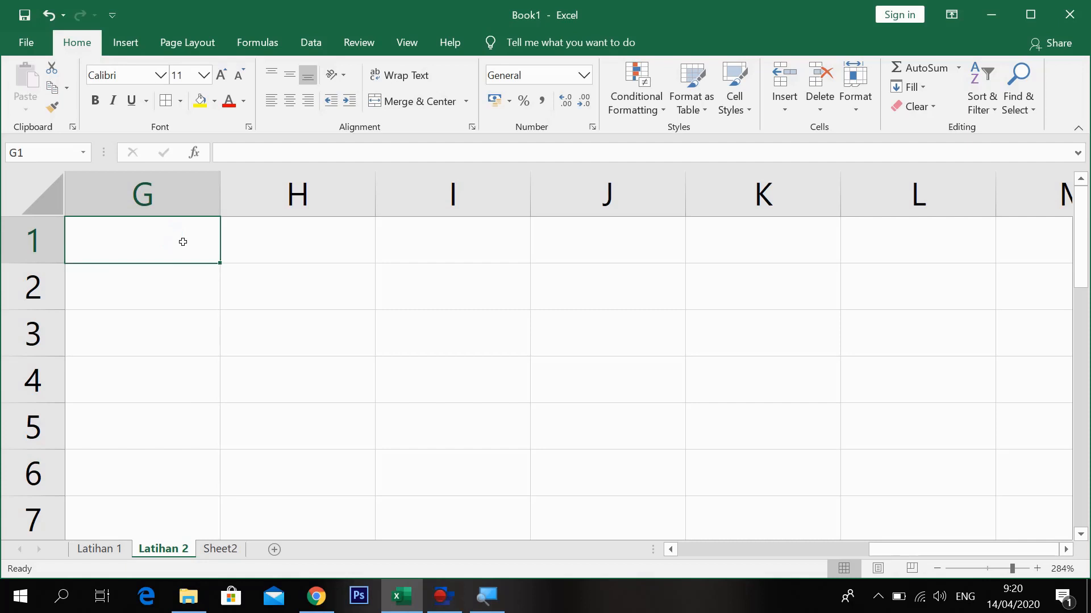
pyautogui.write('1')
pyautogui.press('Return')
pyautogui.write('2')
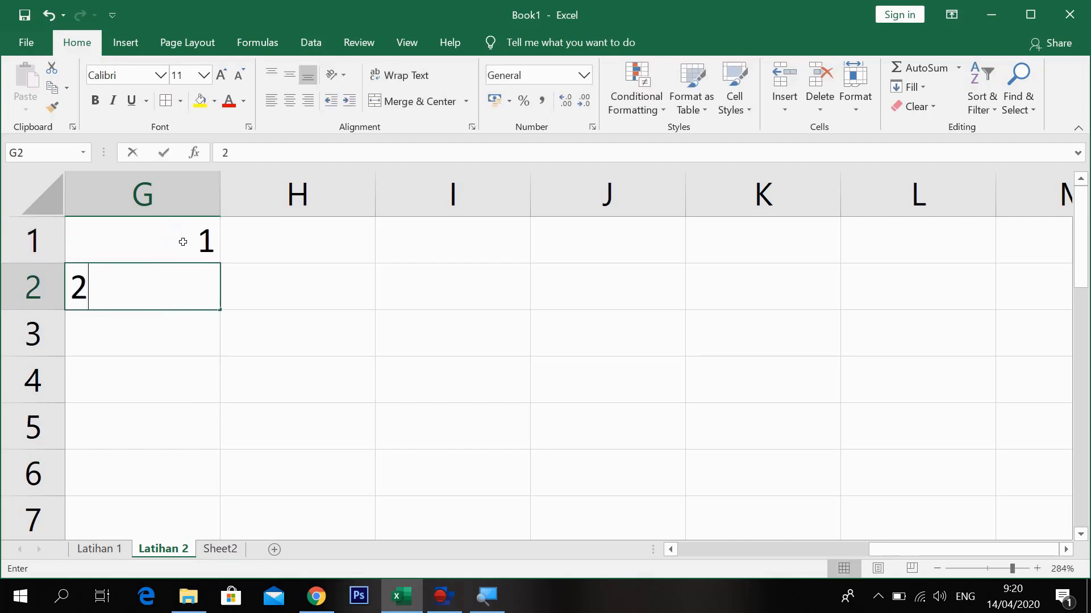
pyautogui.press('Return')
pyautogui.write('3')
pyautogui.press('Return')
pyautogui.write('4')
pyautogui.press('Return')
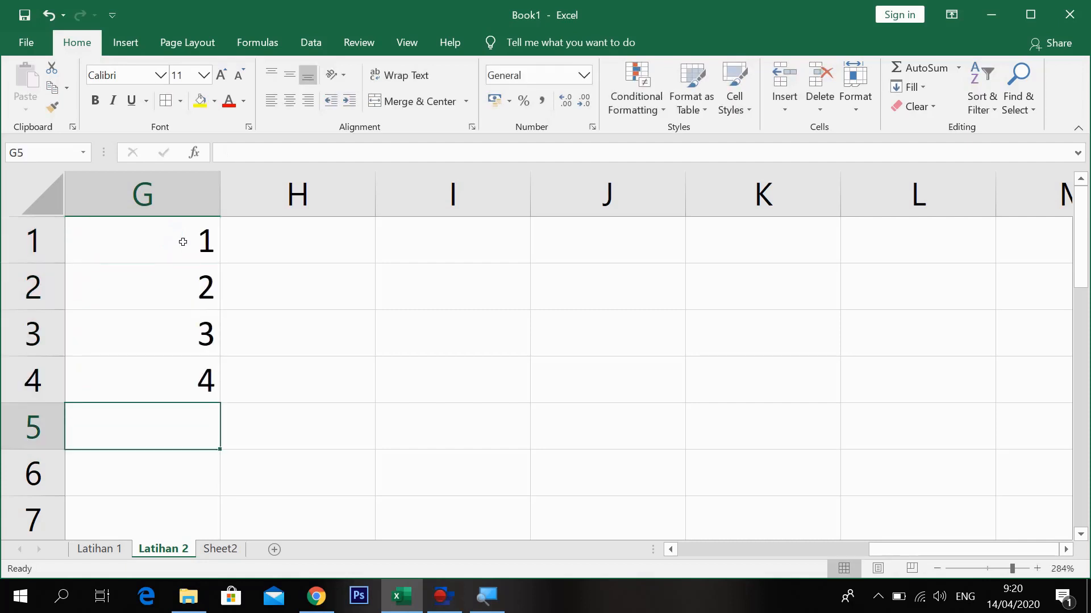
pyautogui.write('5')
pyautogui.press('Return')
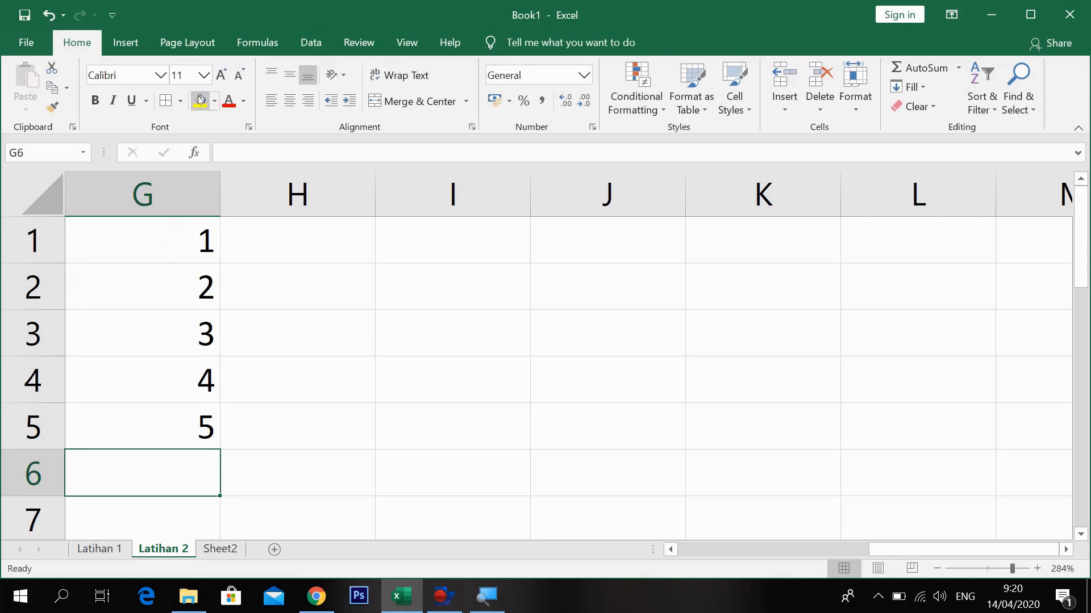
# Fill cell G6 with yellow and enter =COUNT(G1:G5) in it to count the numeric cells.
pyautogui.click(200, 100)
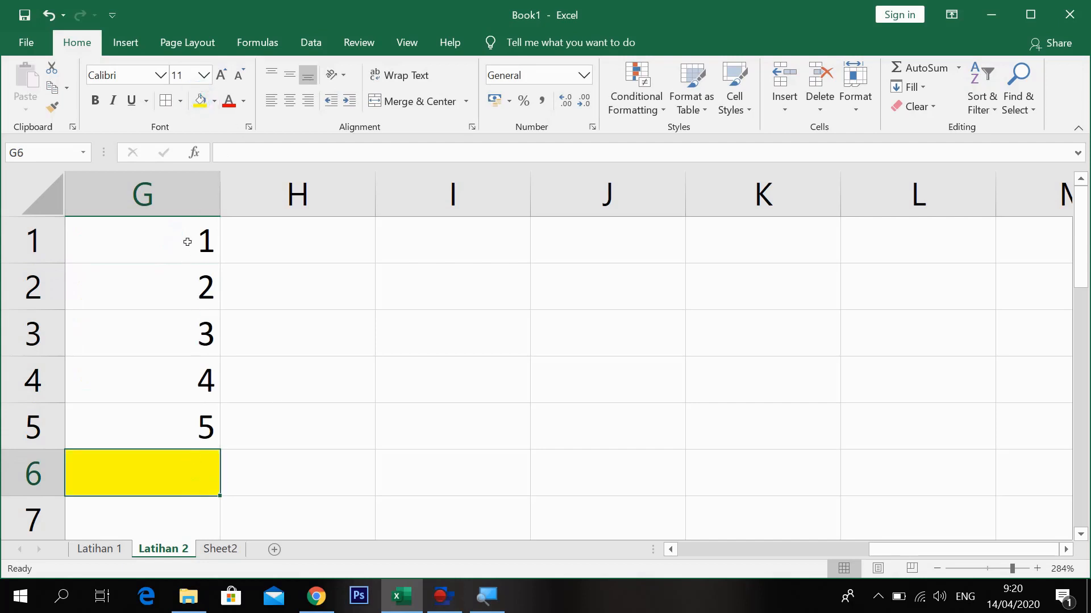
pyautogui.write('=cou')
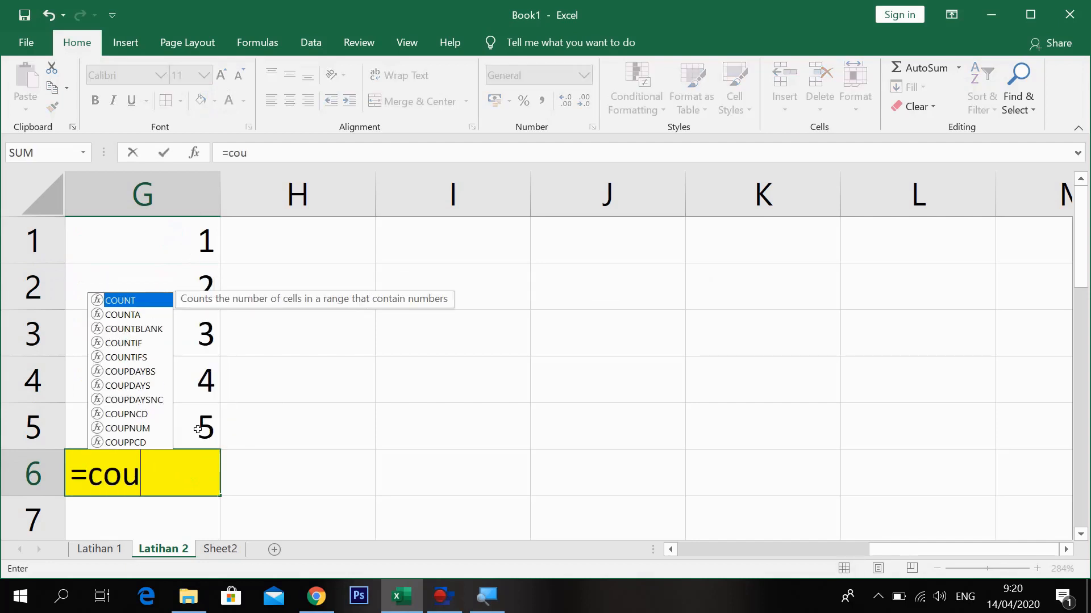
pyautogui.write('nt(')
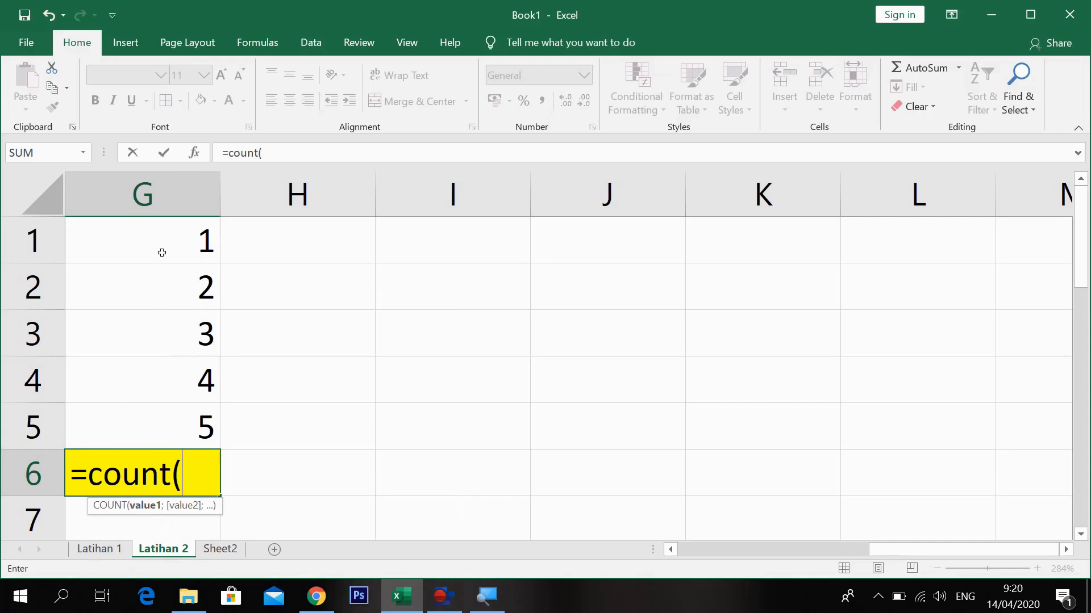
pyautogui.moveTo(162, 244); pyautogui.dragTo(164, 421)
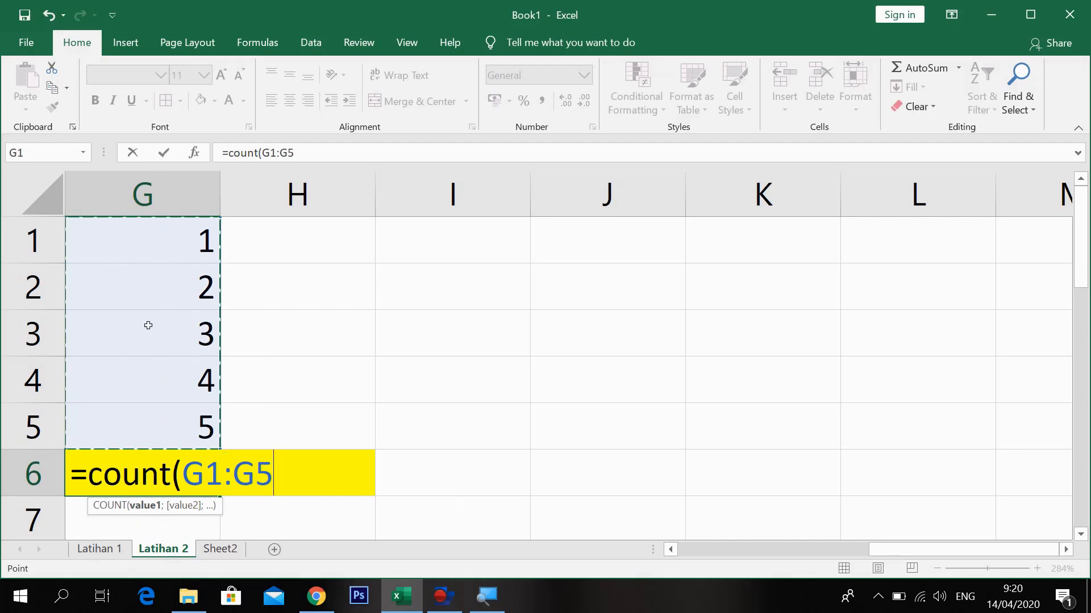
pyautogui.write(')')
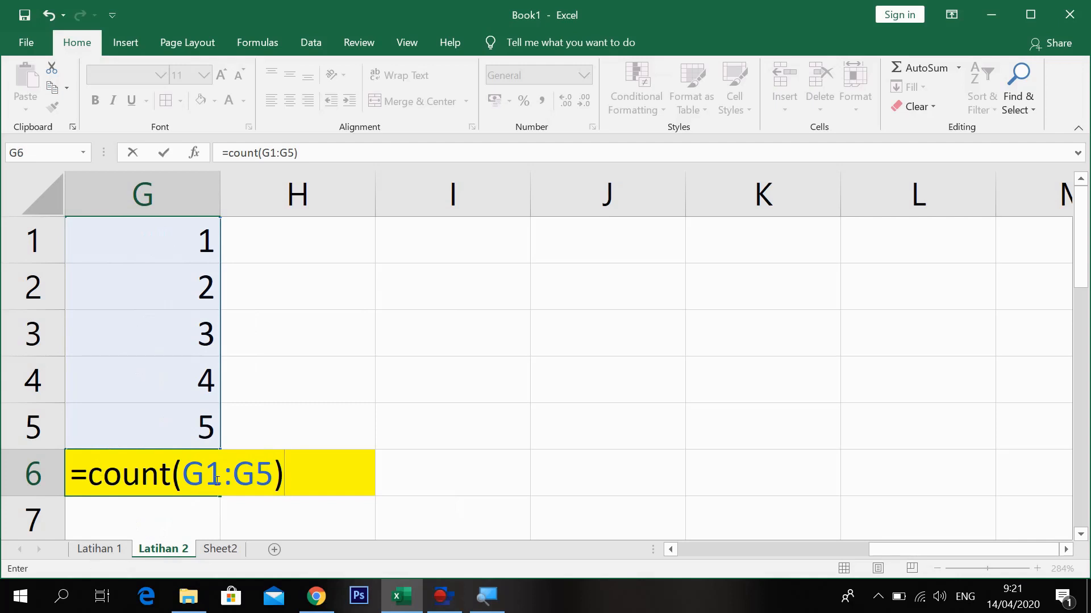
pyautogui.press('Return')
# Check the COUNT formula in G6 against the range it refers to, leaving the formula as it is.
pyautogui.click(190, 430)
pyautogui.scroll(1, 191, 429)
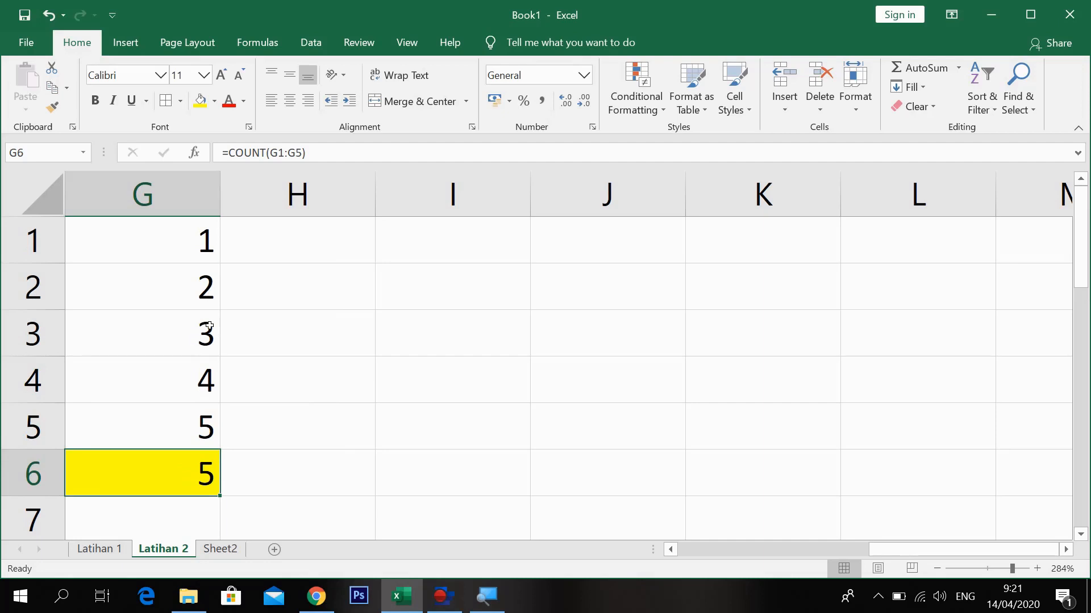
pyautogui.click(190, 282)
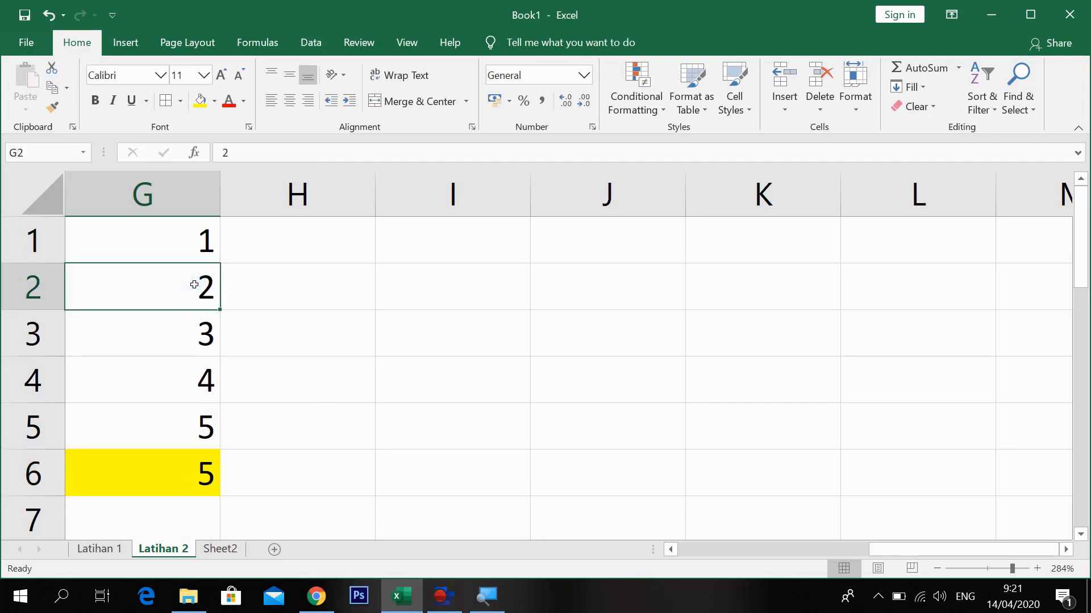
pyautogui.doubleClick(168, 478)
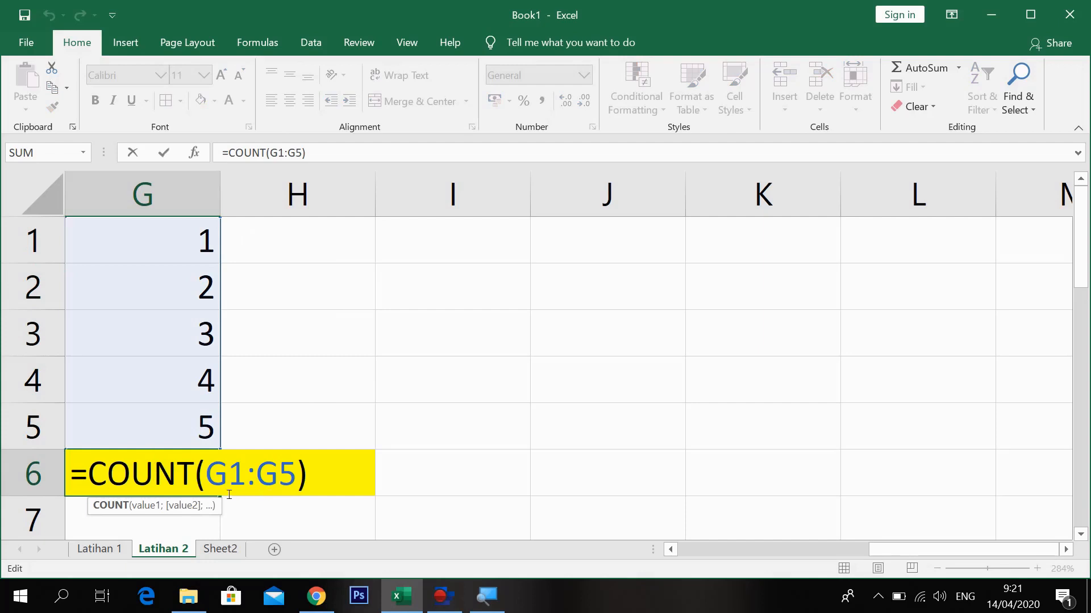
pyautogui.press('Return')
pyautogui.scroll(1, 213, 369)
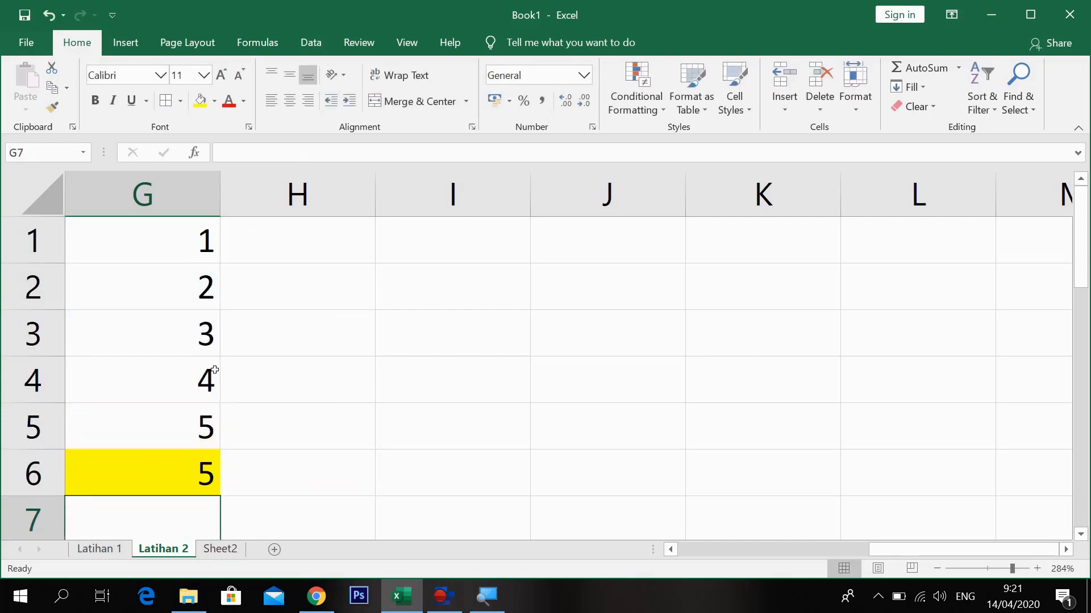
# Replace the number in cell G2 with the text "abcd" to test the COUNT formula.
pyautogui.click(195, 297)
pyautogui.write('ab')
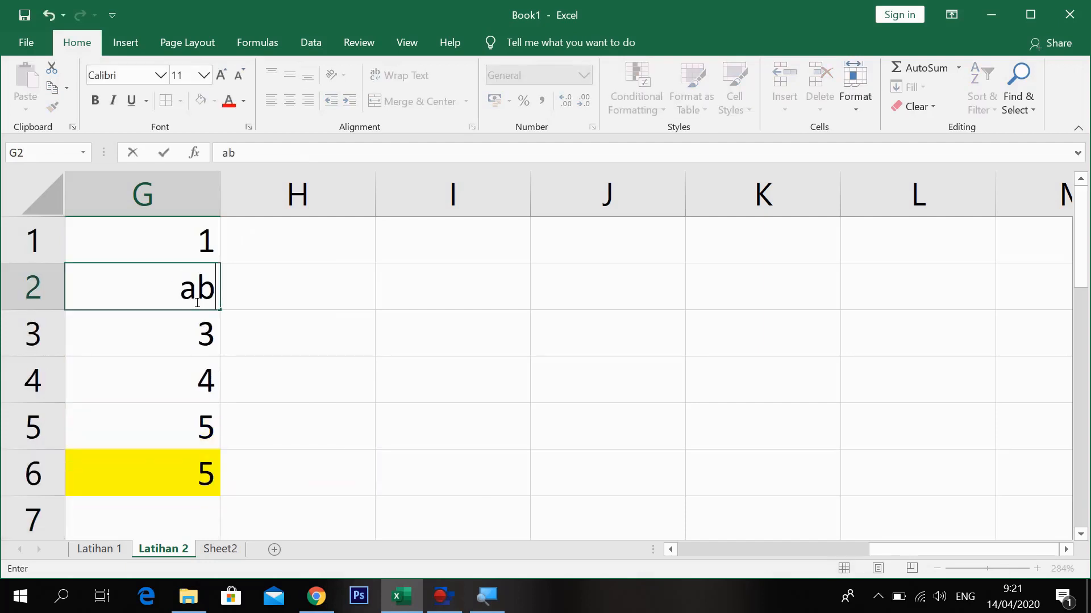
pyautogui.write('cd')
pyautogui.press('Return')
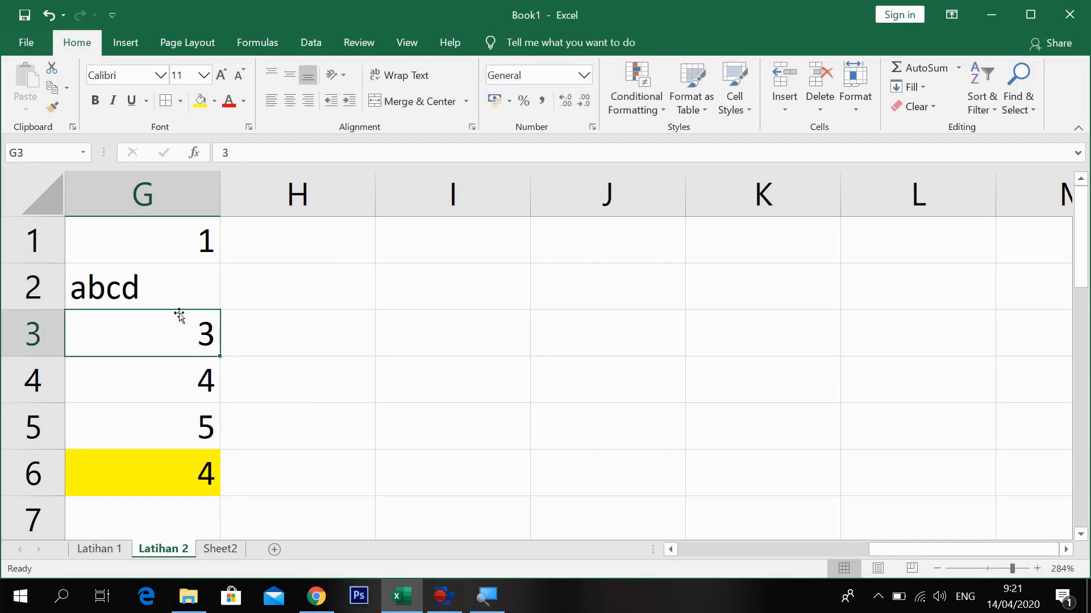
# Change the formula in cell G6 to =COUNTA(G1:G5) so that it counts all non-empty cells.
pyautogui.click(161, 291)
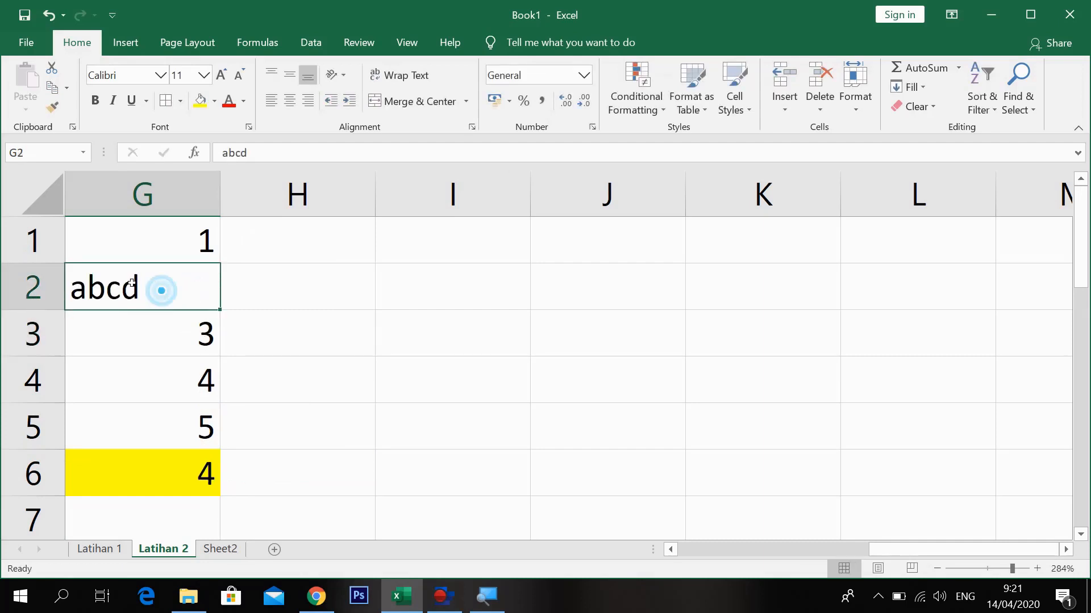
pyautogui.doubleClick(148, 479)
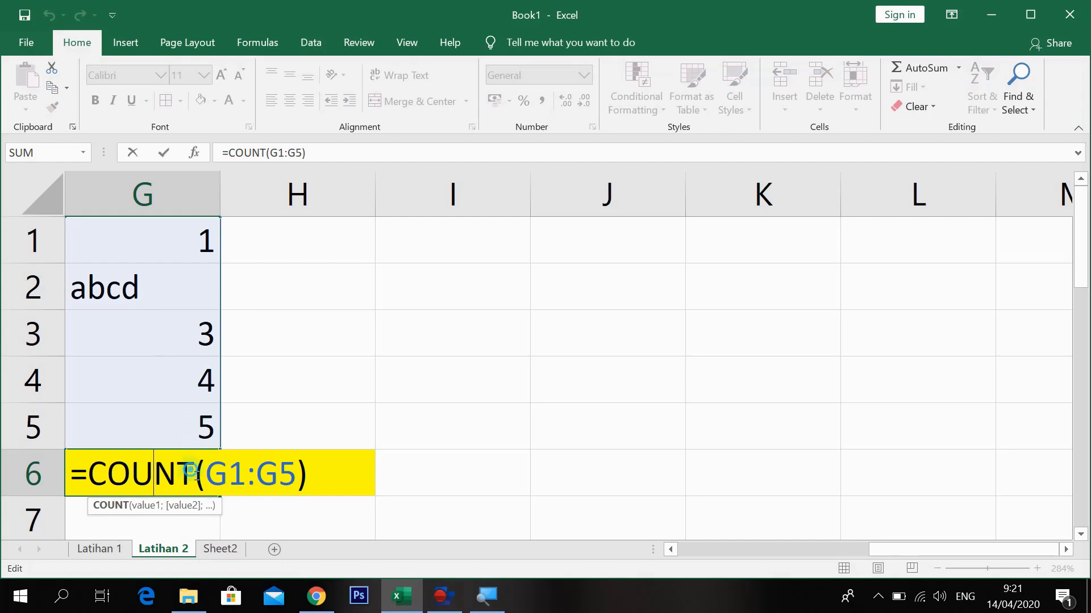
pyautogui.click(190, 470)
pyautogui.write('a')
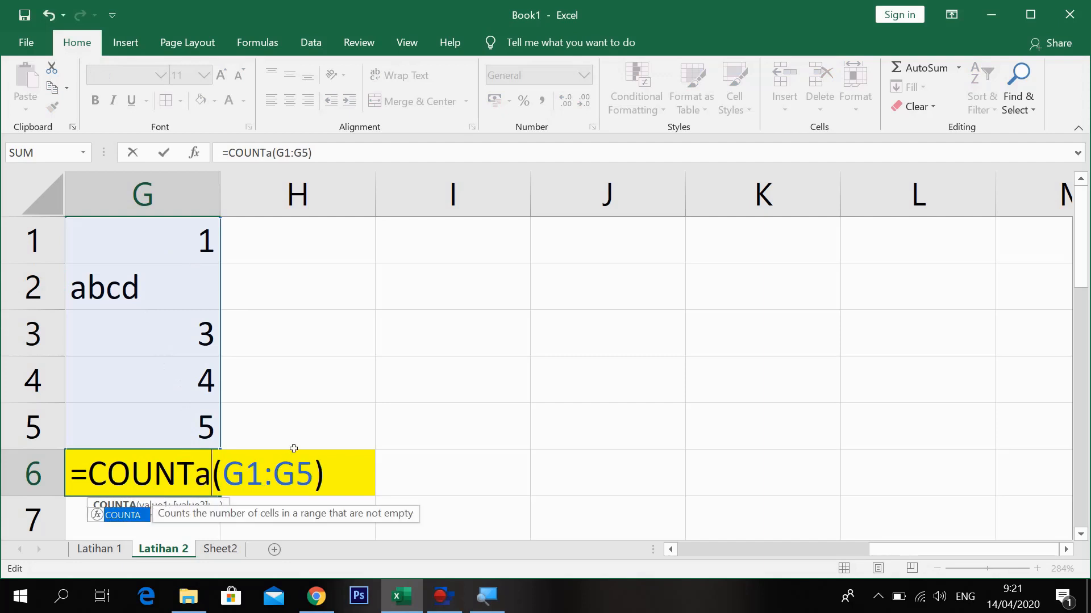
pyautogui.press('Return')
pyautogui.scroll(1, 293, 449)
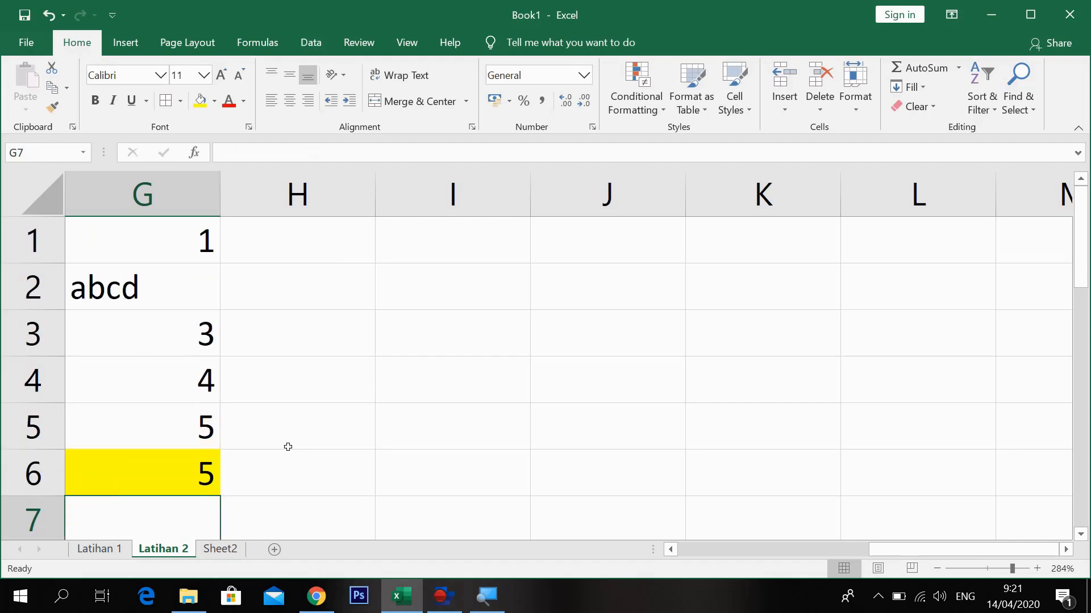
# Replace the number in cell G3 with the text "aba" to test the COUNTA formula.
pyautogui.click(199, 480)
pyautogui.click(154, 290)
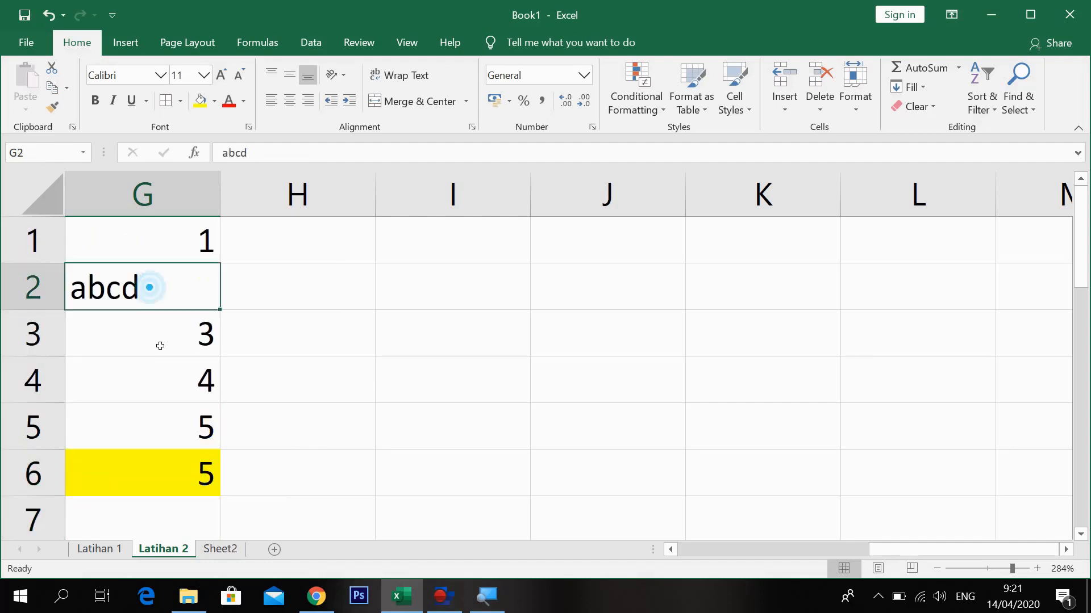
pyautogui.click(161, 347)
pyautogui.write('aba')
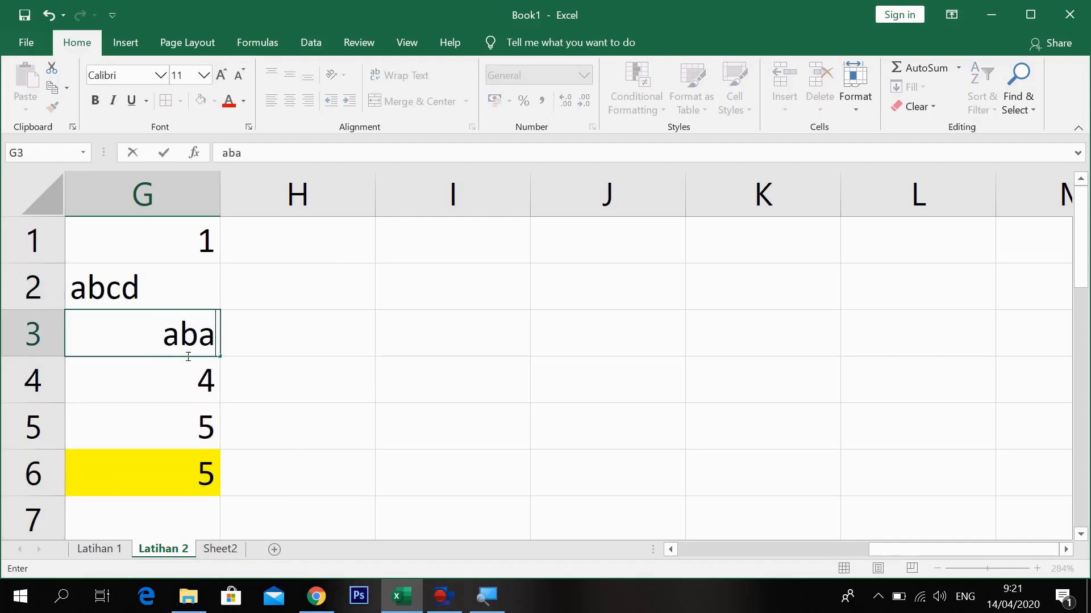
pyautogui.press('Return')
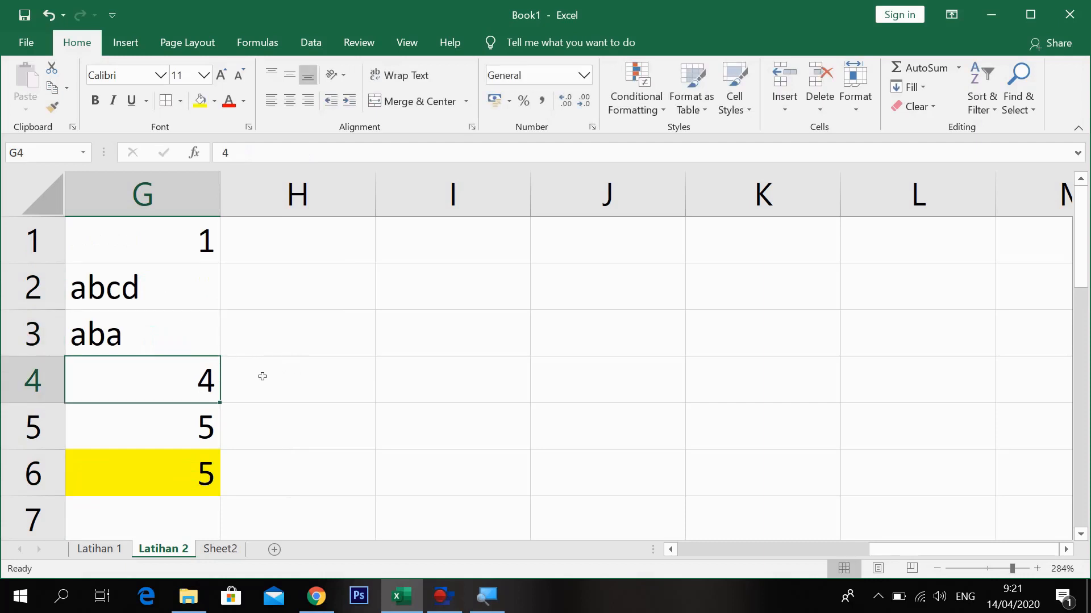
# Clear the contents of cell G4 and check the COUNTA result in G6.
pyautogui.press('Delete')
pyautogui.press('Down')
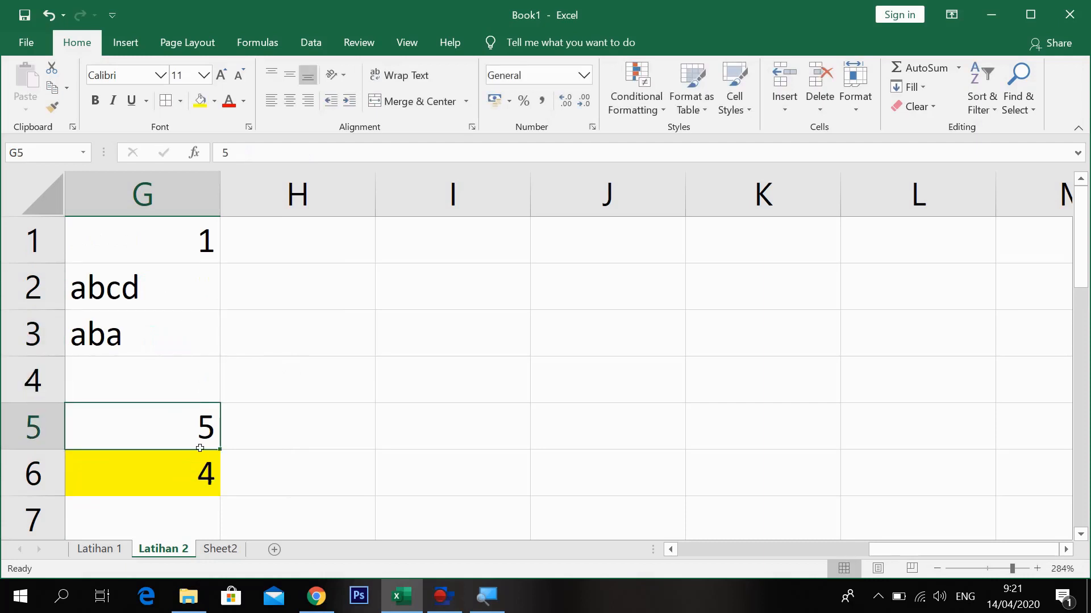
pyautogui.click(198, 467)
pyautogui.click(194, 398)
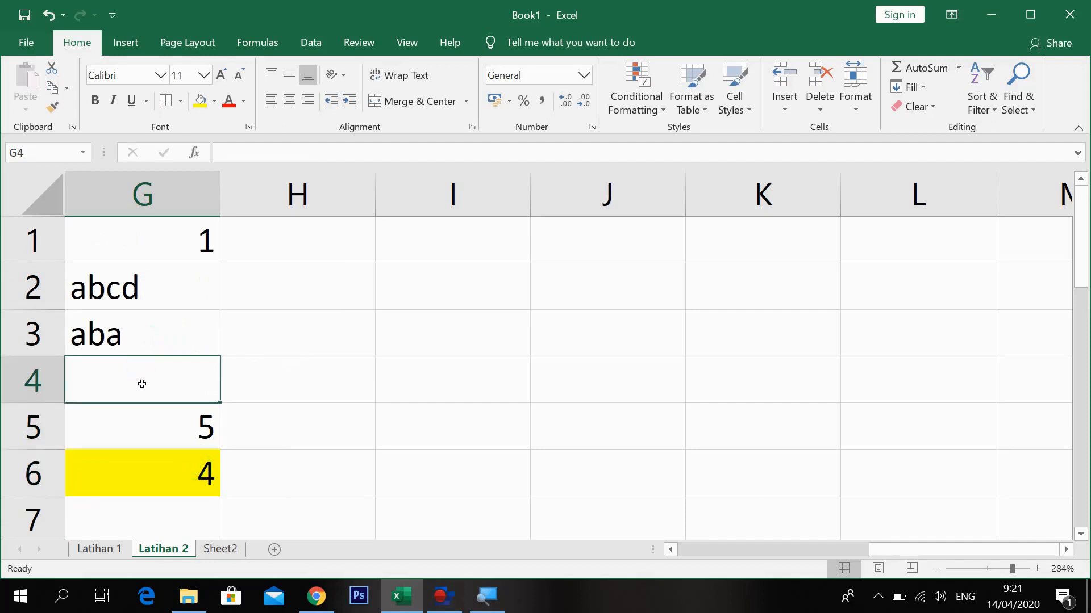
pyautogui.click(165, 457)
pyautogui.click(180, 469)
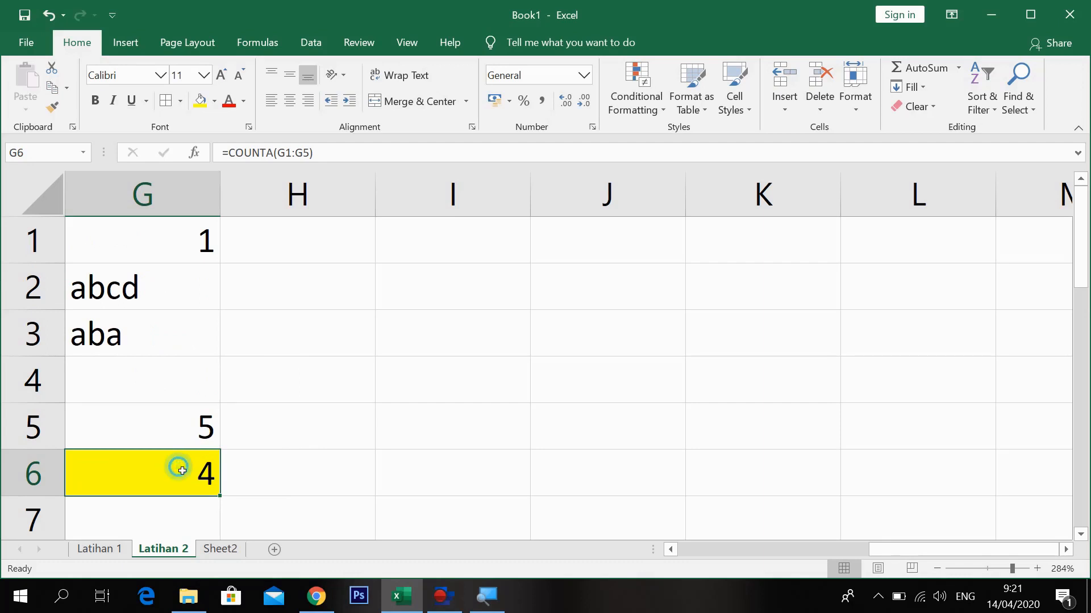
# Change the formula in cell G6 to =COUNTBLANK(G1:G5) to count the empty cells.
pyautogui.doubleClick(182, 470)
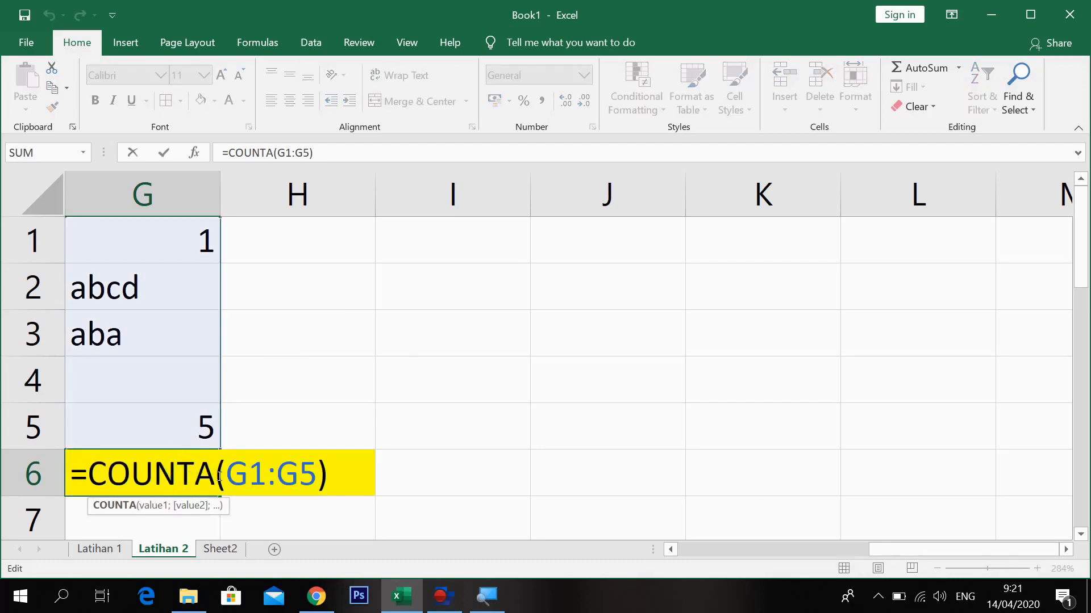
pyautogui.click(220, 476)
pyautogui.press('BackSpace')
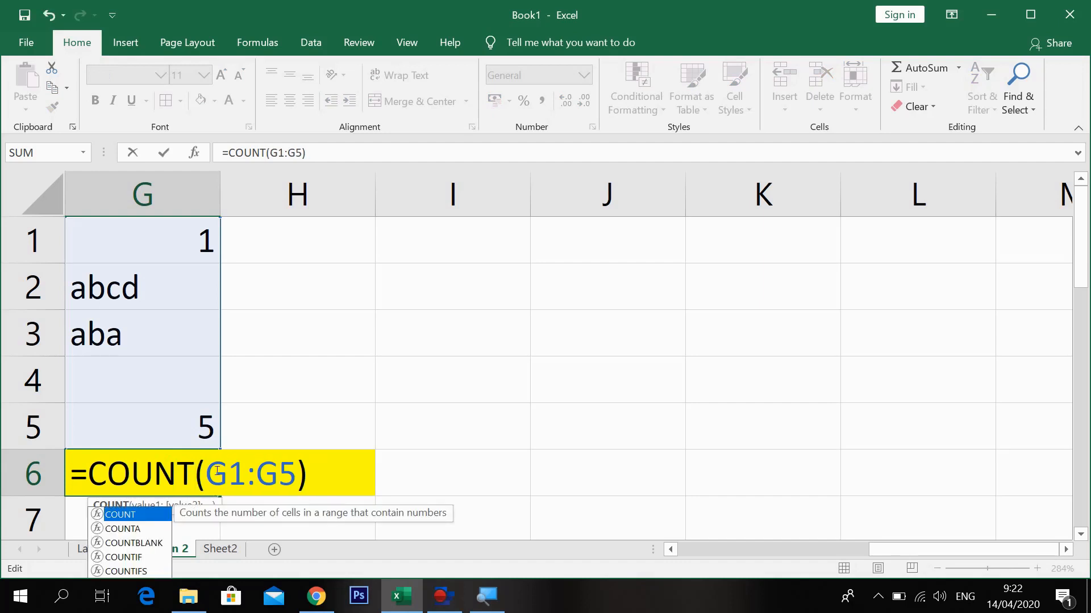
pyautogui.write('blank')
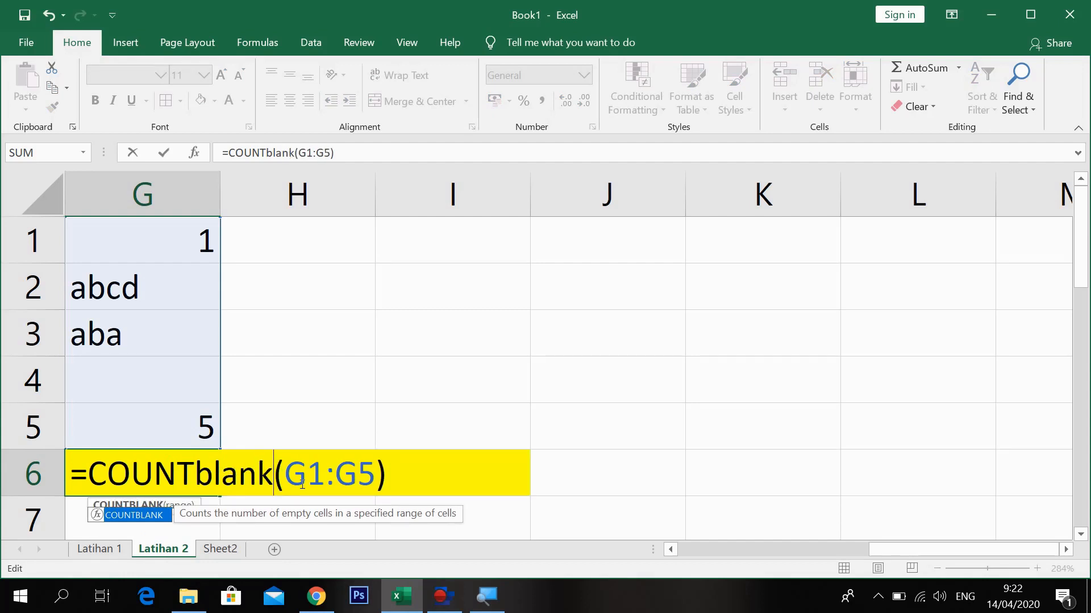
pyautogui.press('Return')
pyautogui.scroll(1, 231, 465)
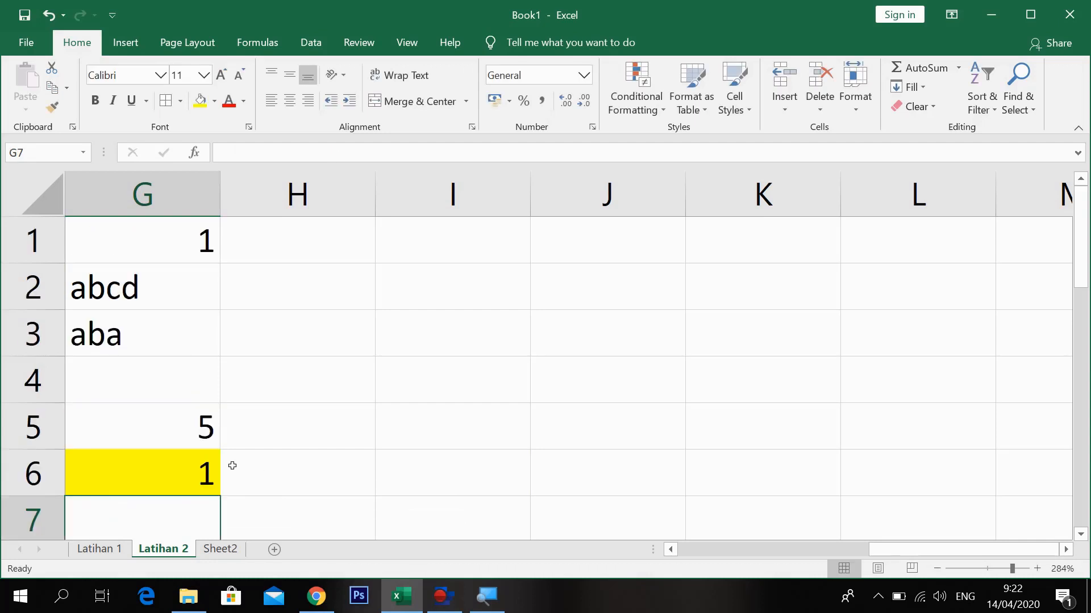
# Clear the text from cell G2 and check the COUNTBLANK result in G6.
pyautogui.click(211, 470)
pyautogui.click(161, 380)
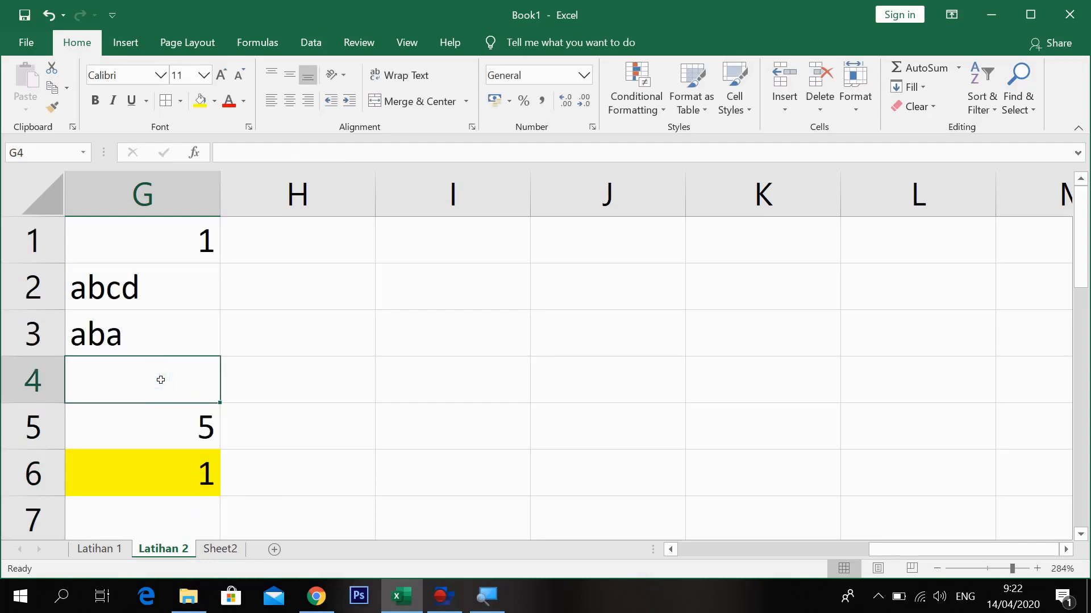
pyautogui.click(167, 303)
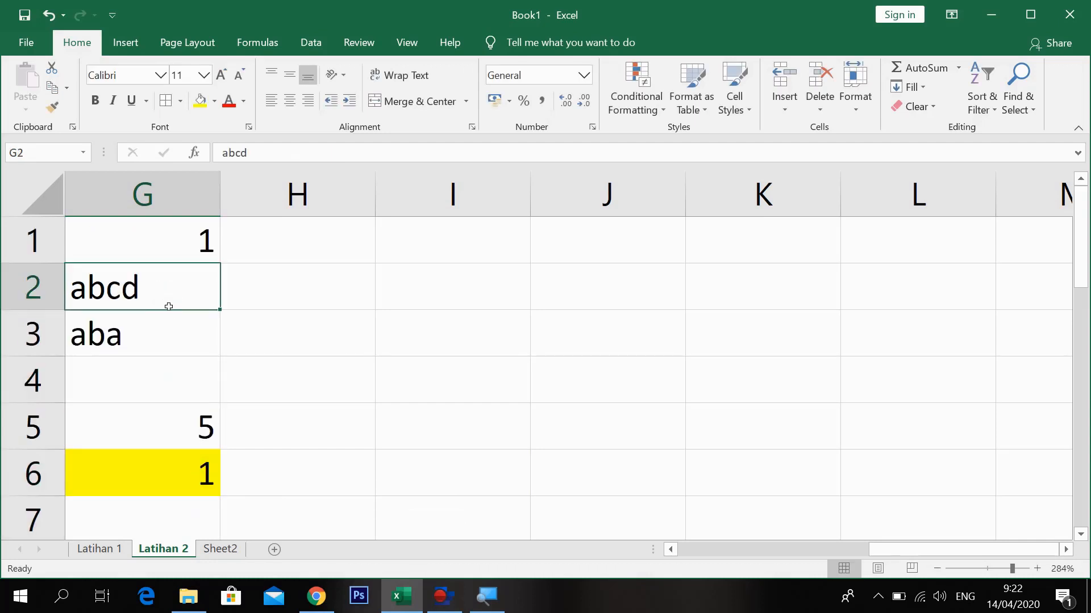
pyautogui.press('Delete')
pyautogui.click(186, 482)
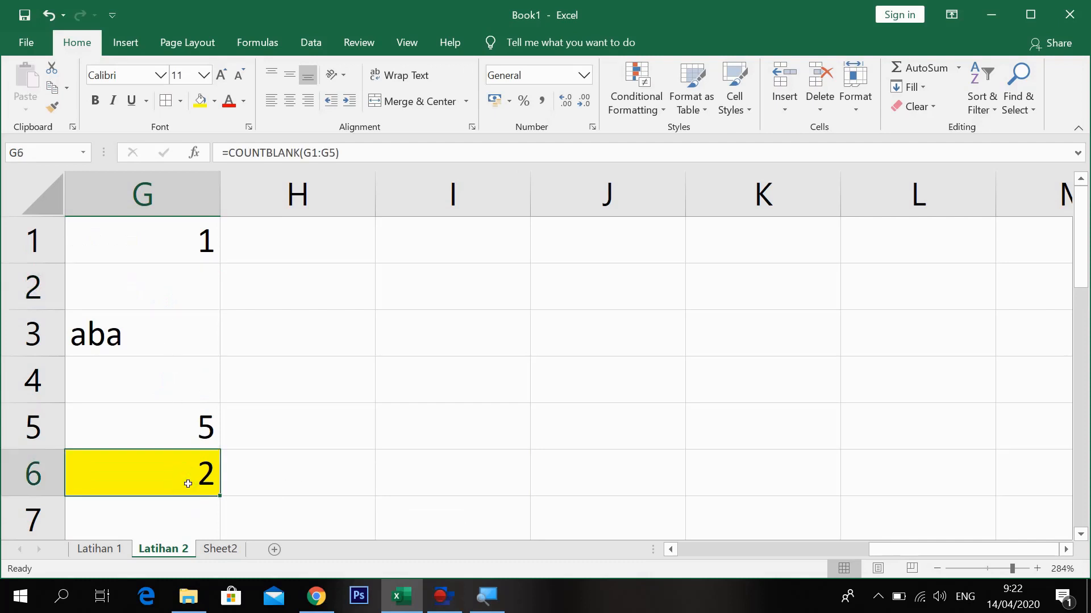
# Review the COUNTBLANK formula in G6 and the range it refers to, leaving the formula as it is.
pyautogui.doubleClick(183, 477)
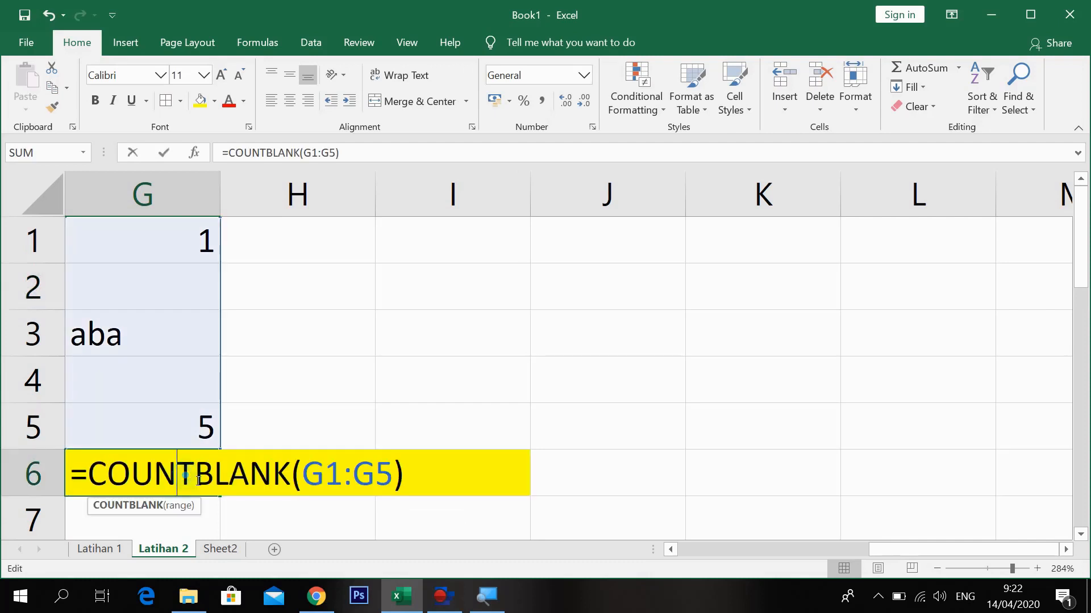
pyautogui.click(293, 476)
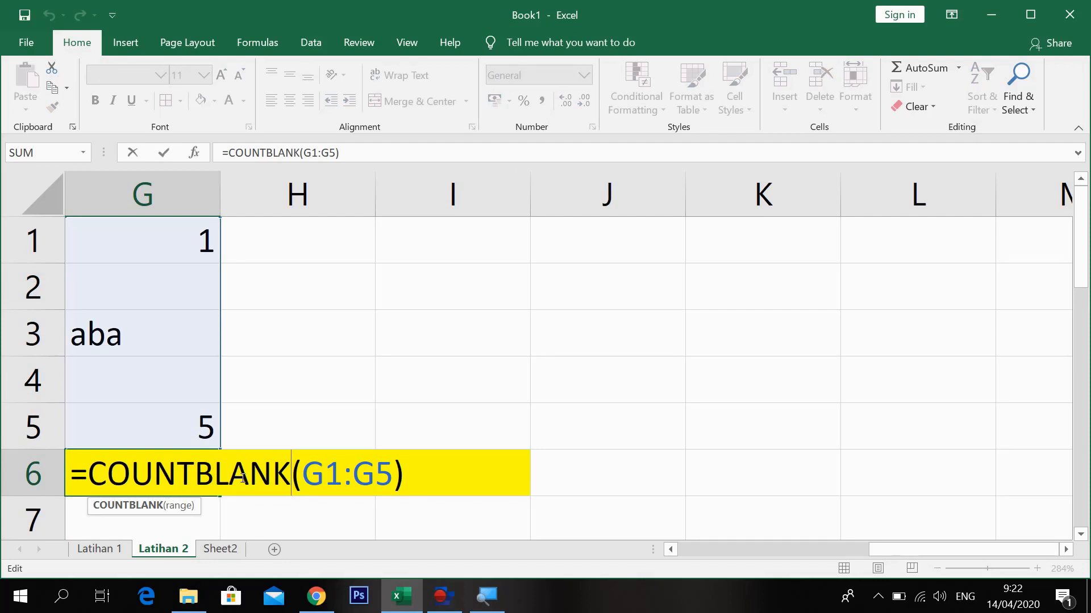
pyautogui.press('Return')
pyautogui.scroll(1, 267, 449)
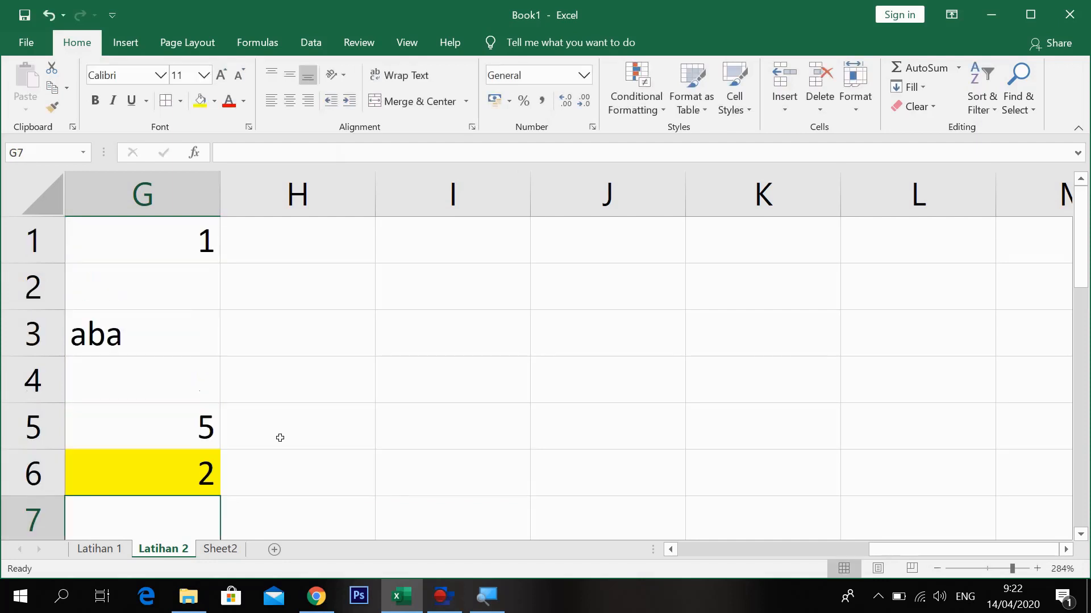
pyautogui.click(196, 462)
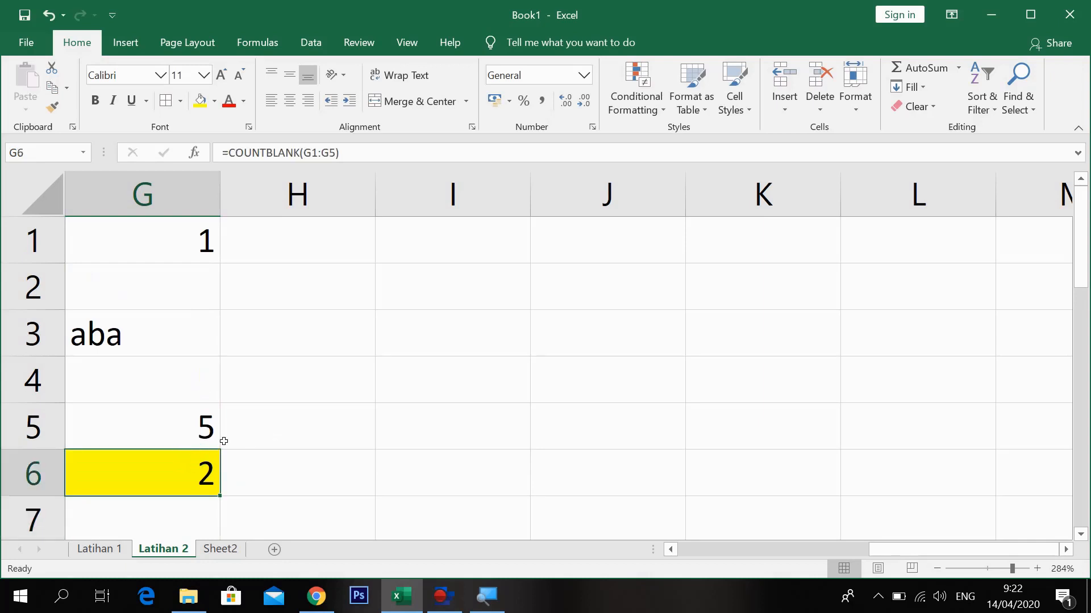
# Enter the letters P, P, L, P and P down cells I1 to I5.
pyautogui.click(448, 258)
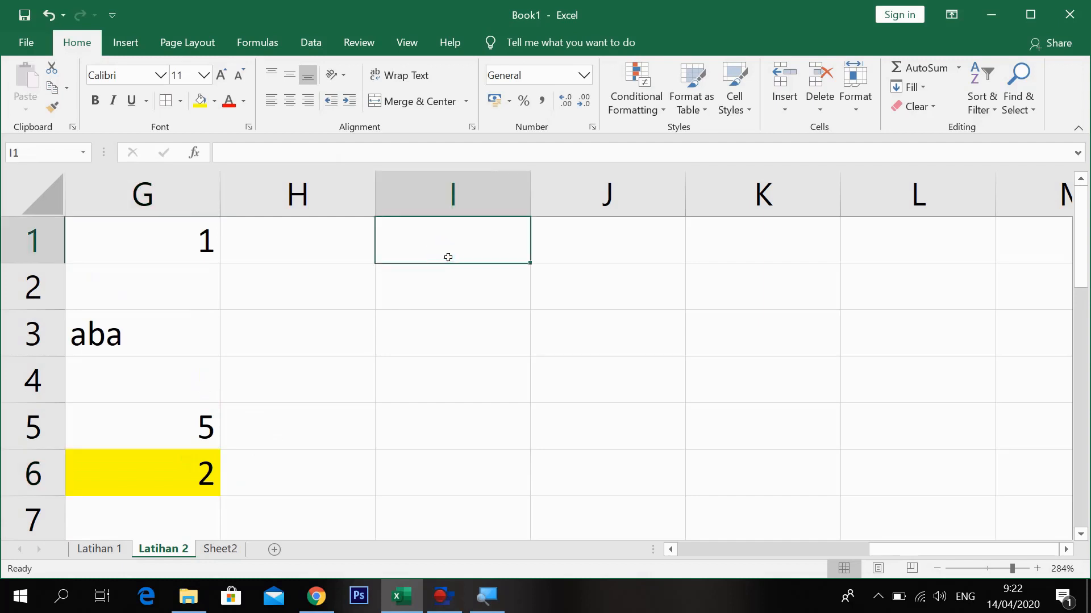
pyautogui.write('P')
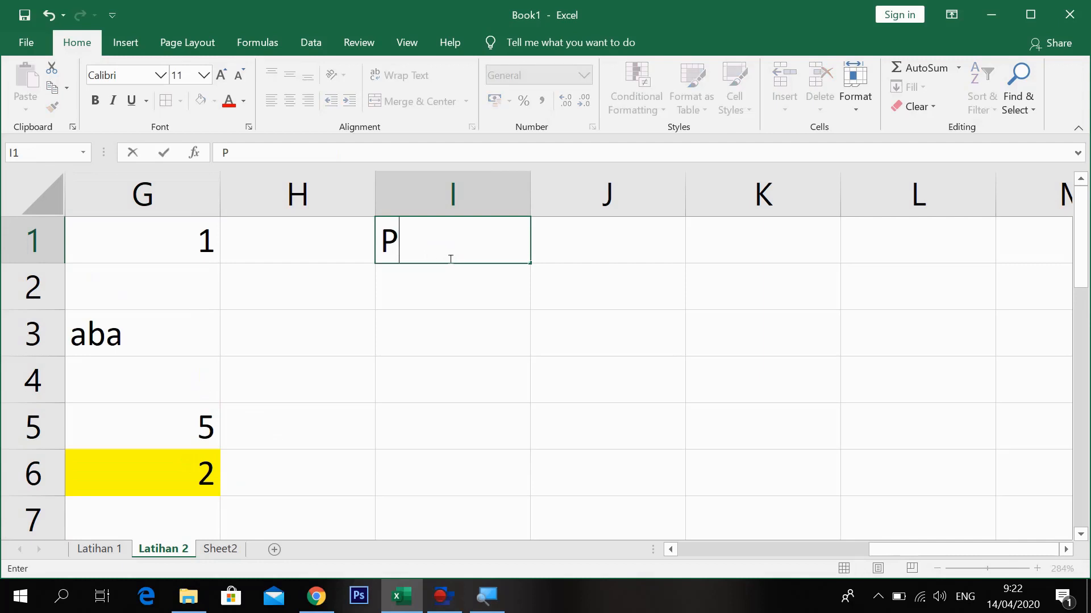
pyautogui.press('Return')
pyautogui.write('P')
pyautogui.press('Return')
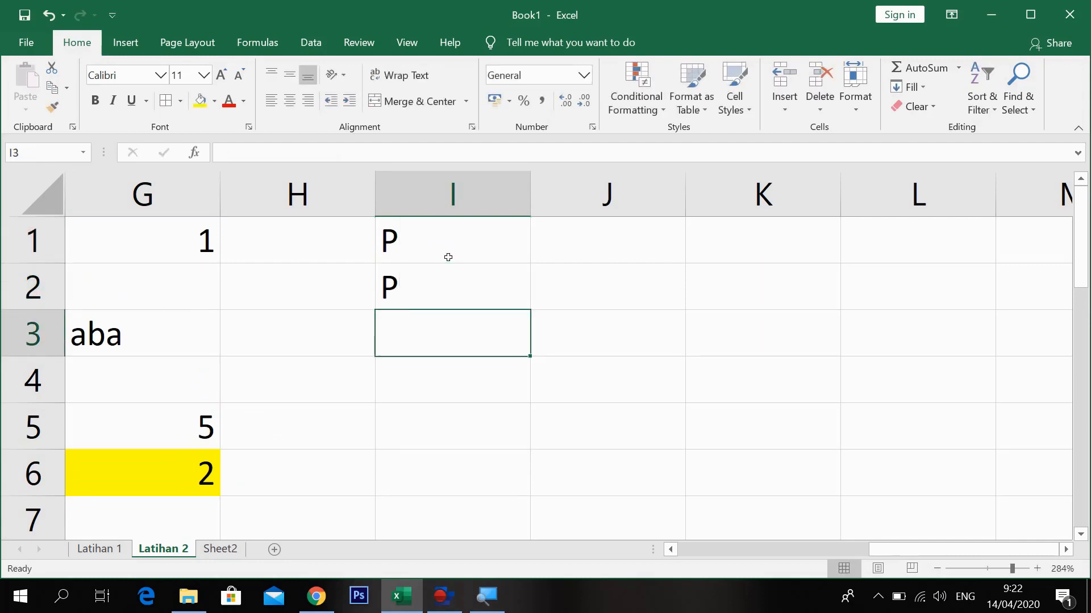
pyautogui.write('L')
pyautogui.press('Return')
pyautogui.write('P')
pyautogui.press('Return')
pyautogui.write('P')
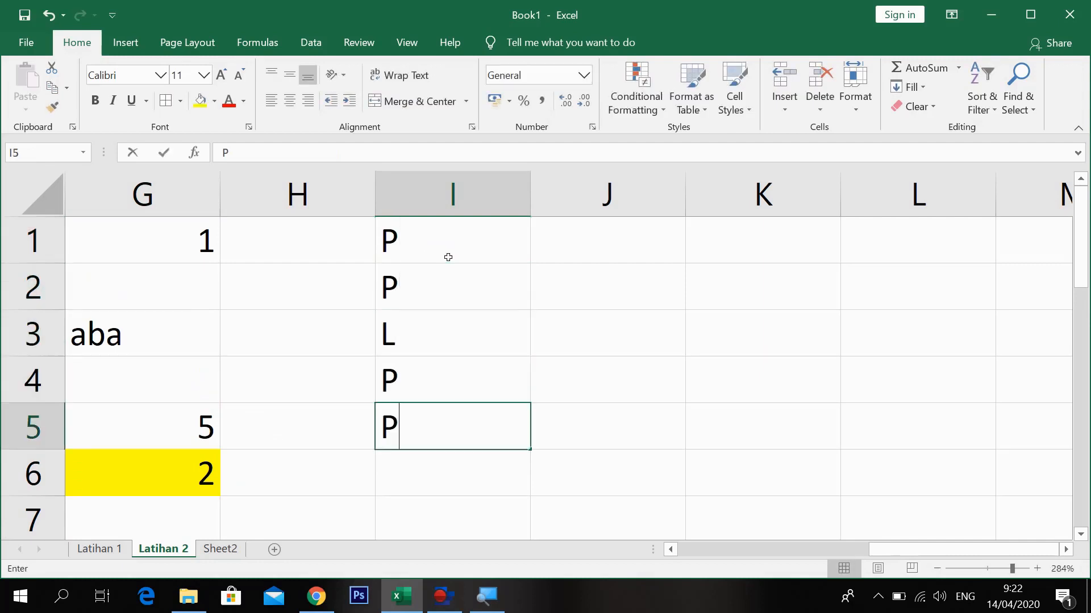
pyautogui.press('Return')
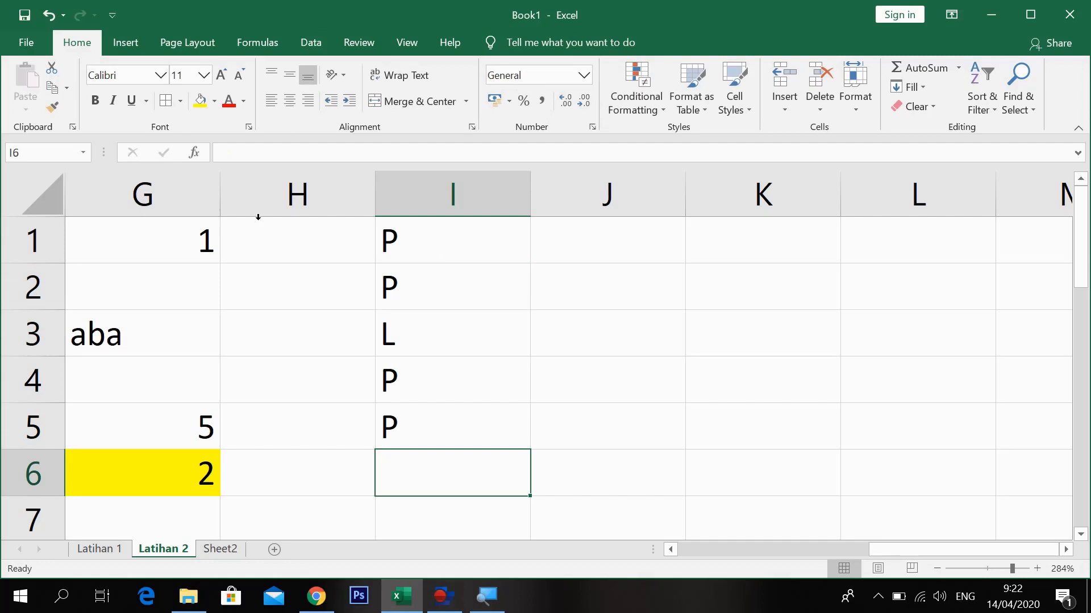
# Fill cell I6 with yellow and write the formula =COUNTIF(I1:I5;"P") in it to count the P entries.
pyautogui.click(198, 101)
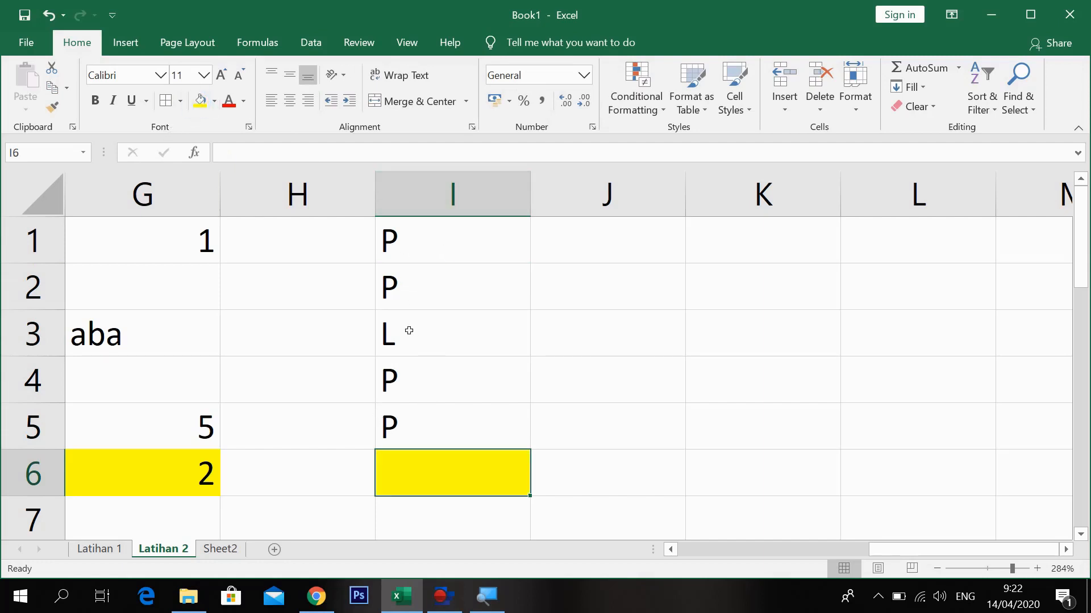
pyautogui.click(418, 452)
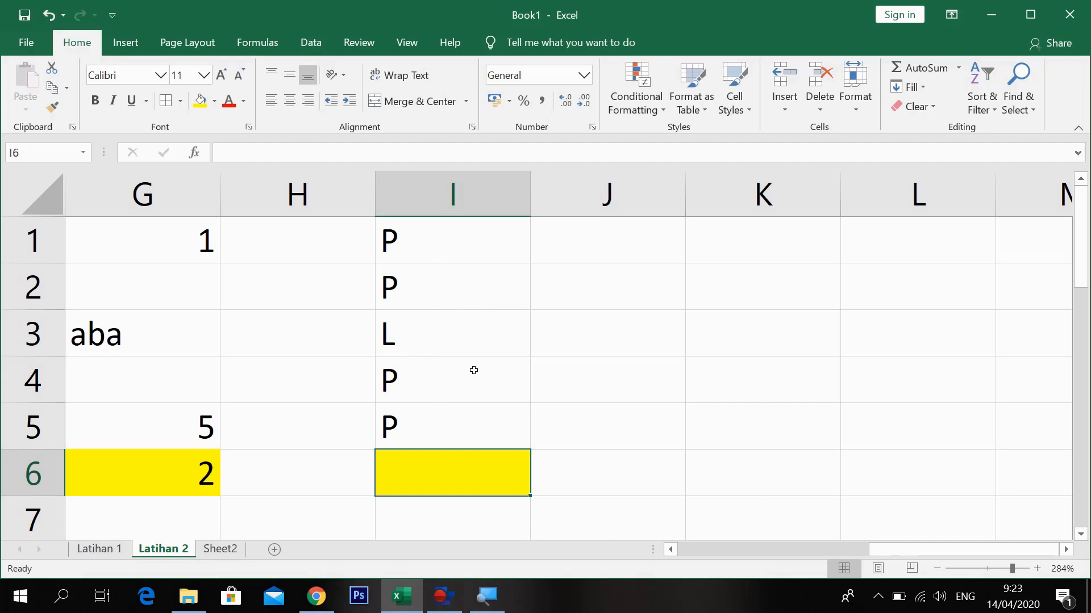
pyautogui.click(427, 477)
pyautogui.write('=CO')
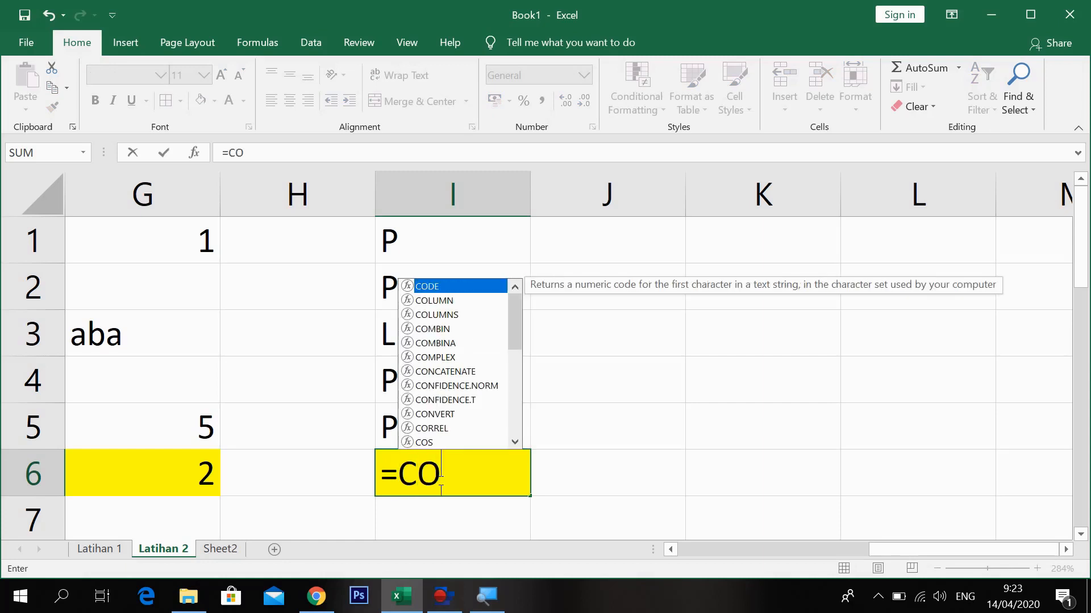
pyautogui.write('UNTI')
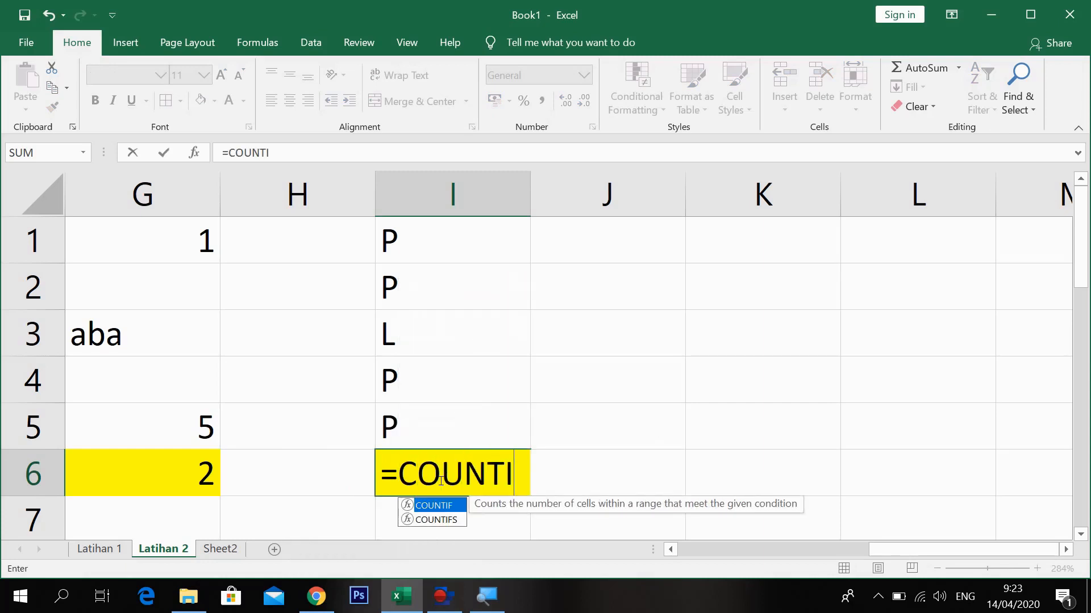
pyautogui.write('F(')
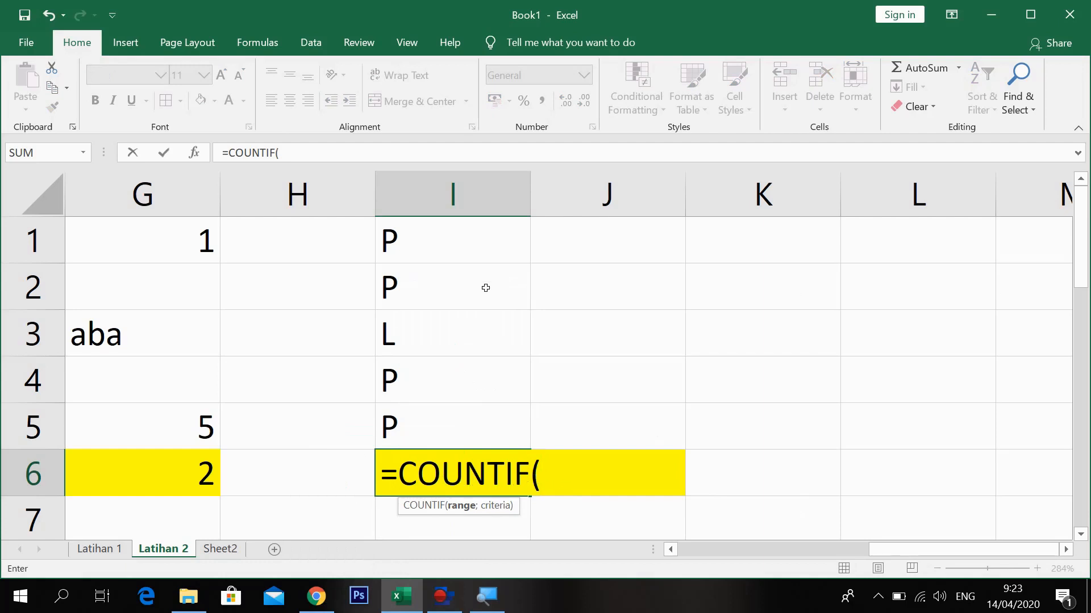
pyautogui.moveTo(474, 246); pyautogui.dragTo(470, 426)
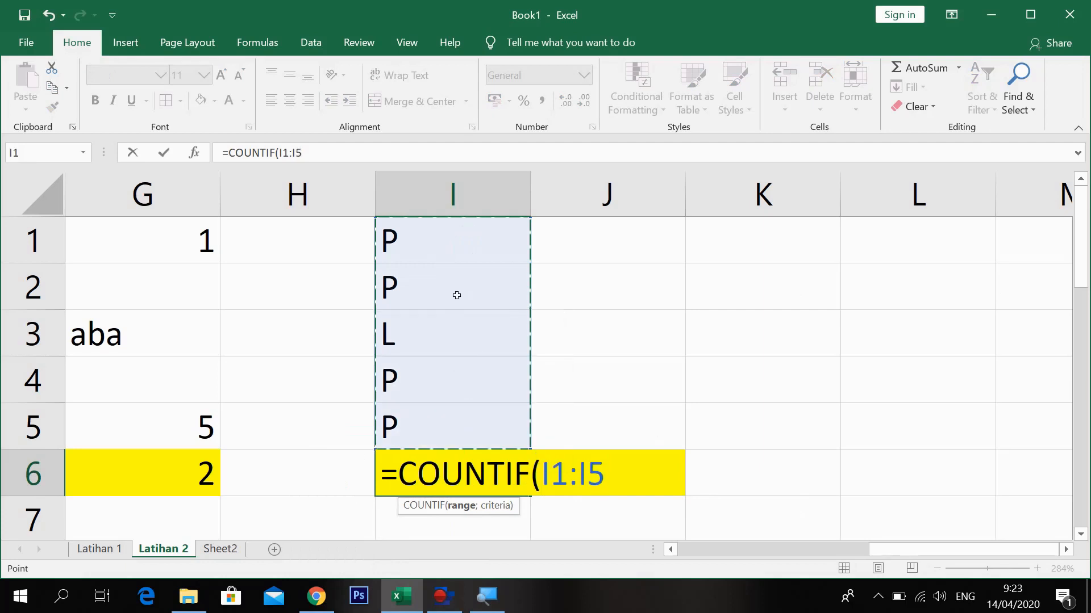
pyautogui.write(';')
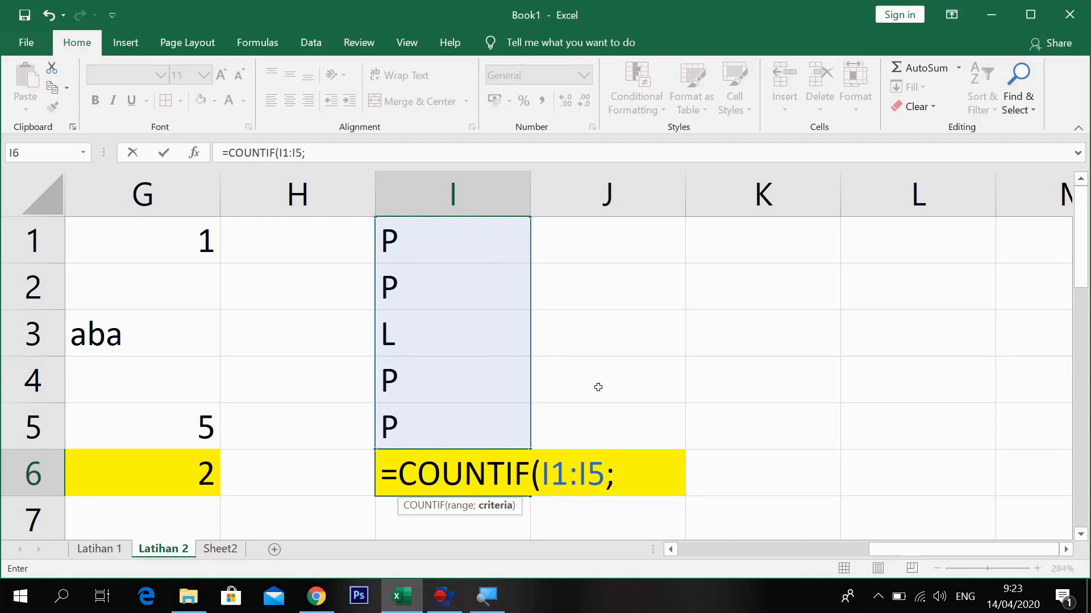
pyautogui.write('"')
pyautogui.click(640, 475)
pyautogui.write('P")')
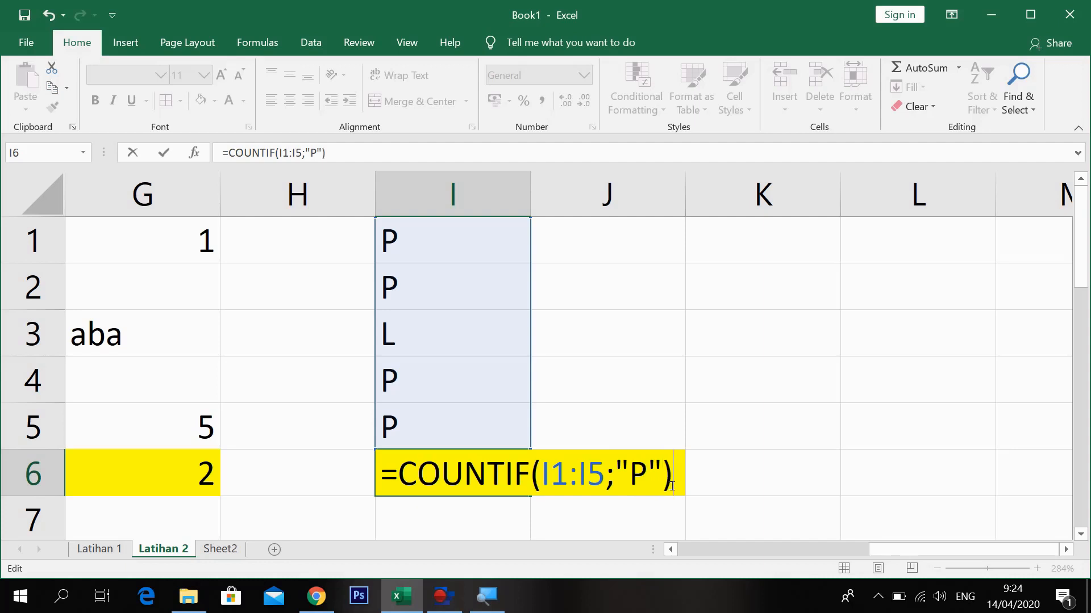
# Check the range and criteria arguments of the COUNTIF formula in I6, commit it and view its result.
pyautogui.moveTo(408, 480); pyautogui.dragTo(604, 477)
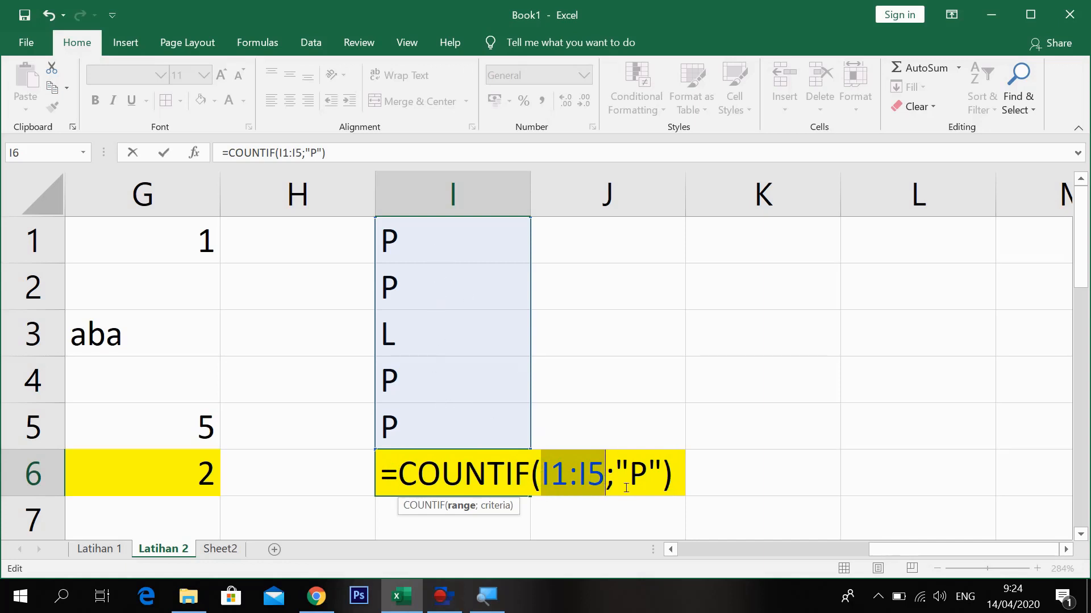
pyautogui.moveTo(616, 480); pyautogui.dragTo(659, 480)
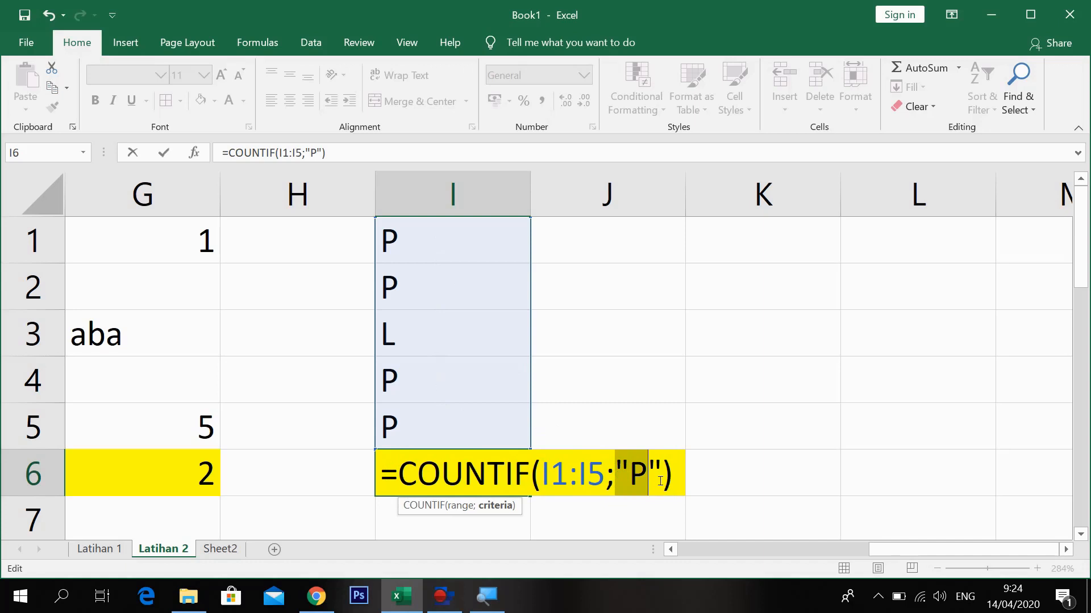
pyautogui.click(656, 480)
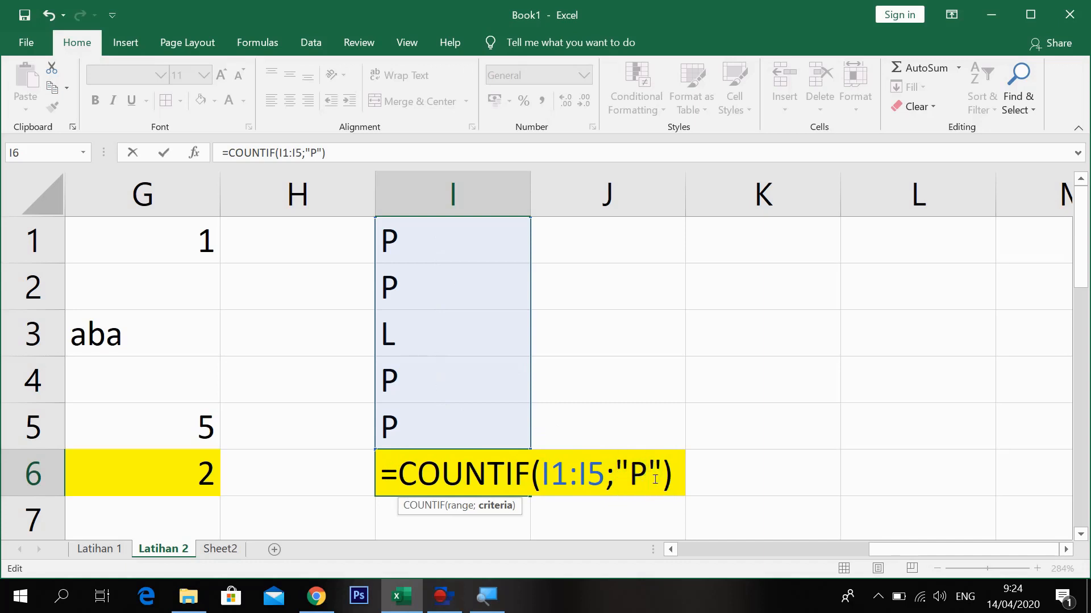
pyautogui.press('Return')
pyautogui.click(501, 445)
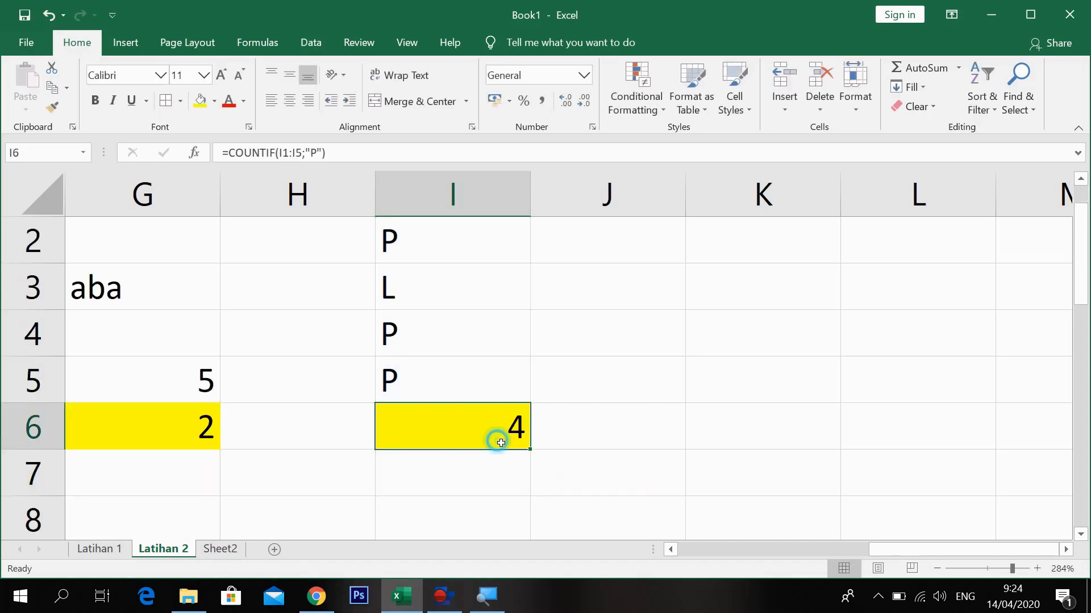
pyautogui.scroll(1, 501, 443)
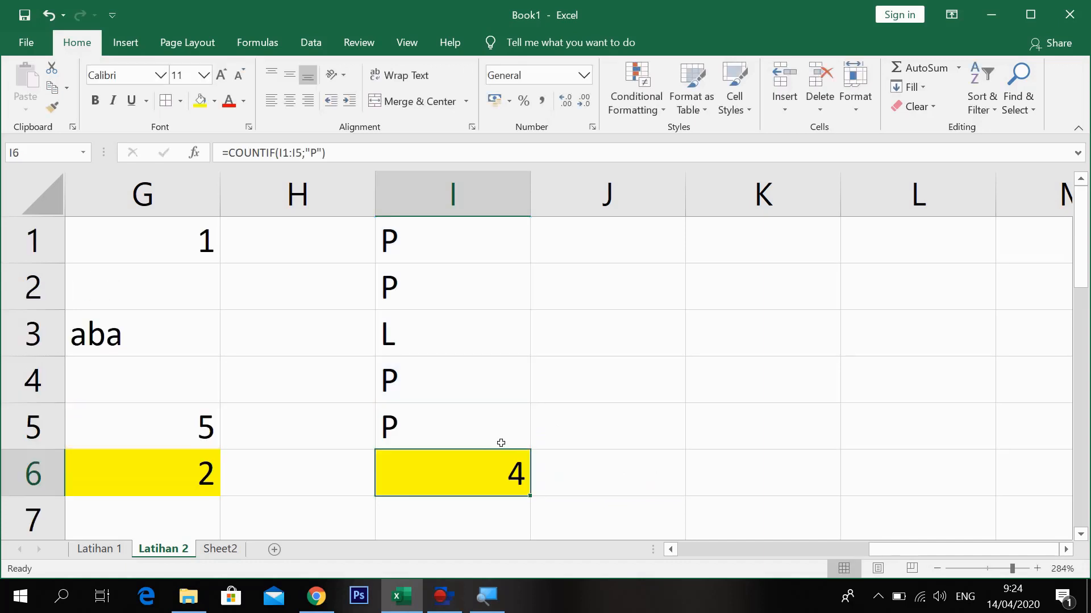
# Try the letter P in cell I3 to test the COUNTIF formula, and undo the change.
pyautogui.click(432, 330)
pyautogui.write('P')
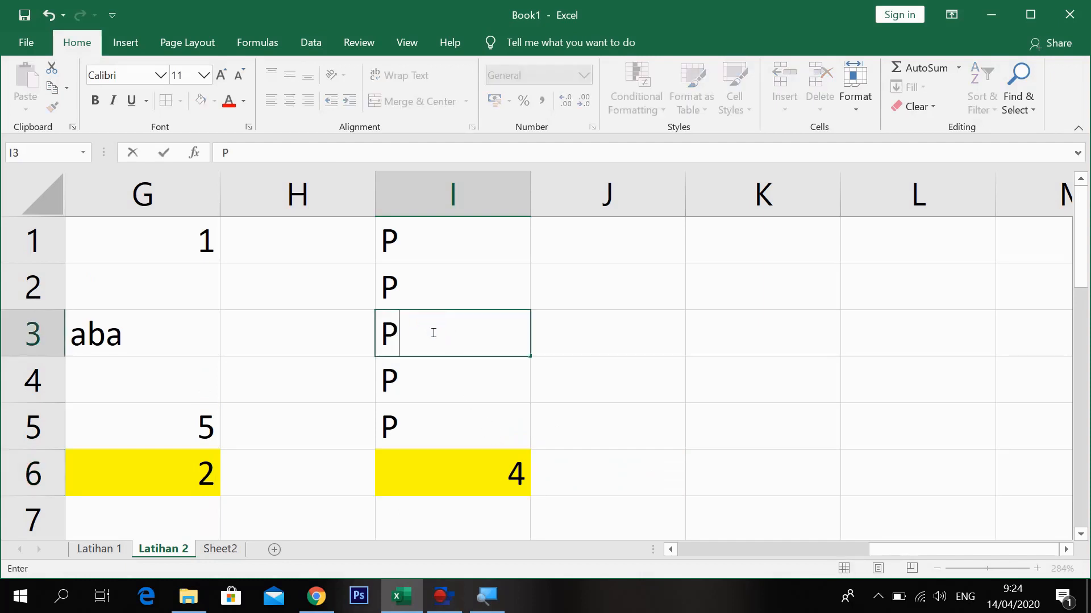
pyautogui.press('Return')
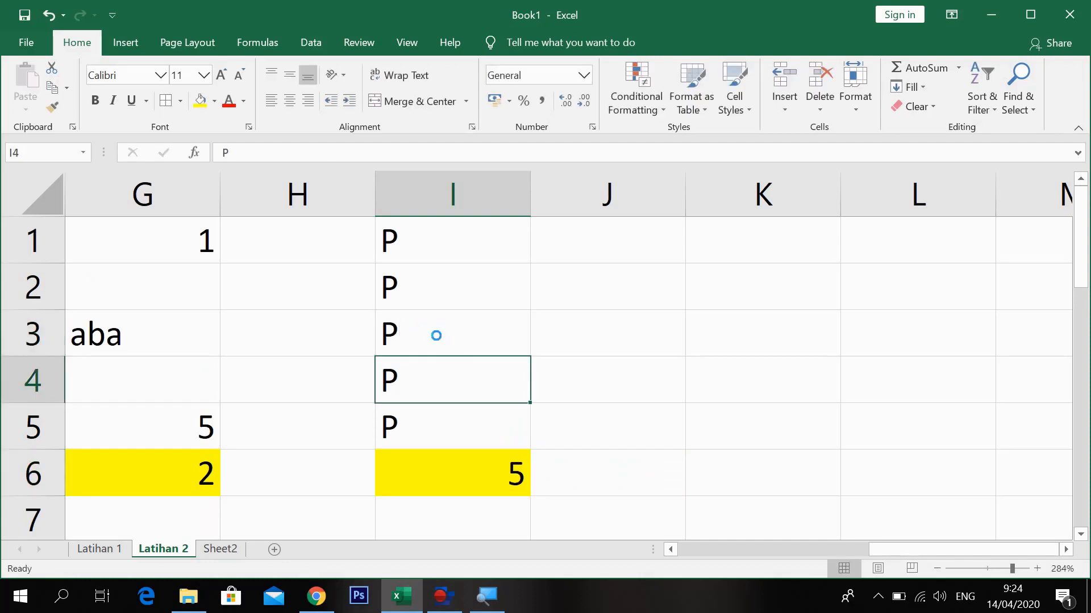
pyautogui.hotkey('ctrl', 'z')
# Change the criterion of the COUNTIF formula in I6 to "L" so it counts the L entries.
pyautogui.click(514, 480)
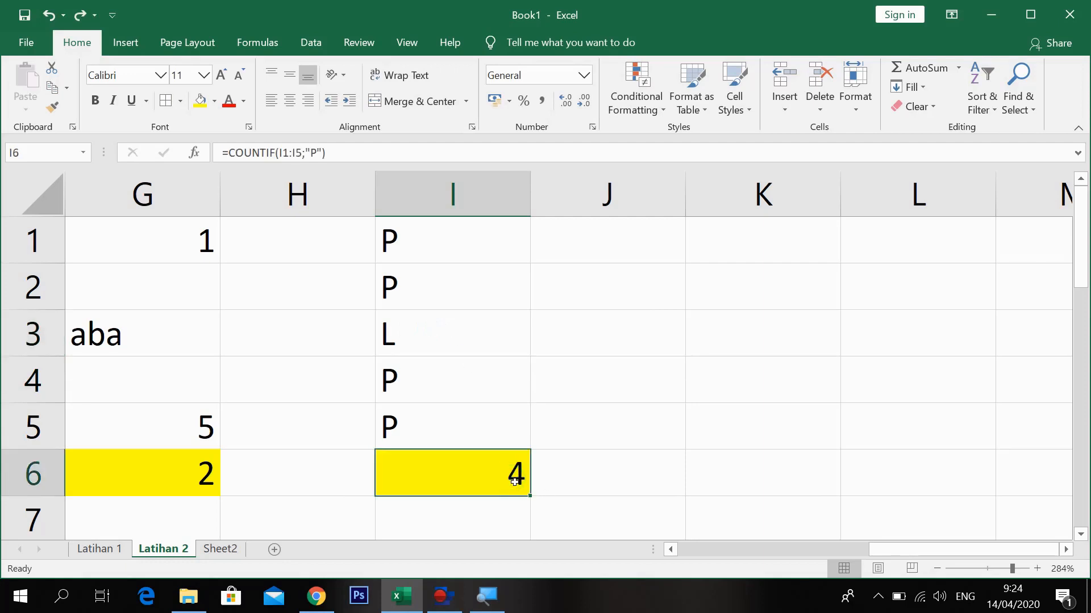
pyautogui.doubleClick(514, 480)
pyautogui.click(645, 474)
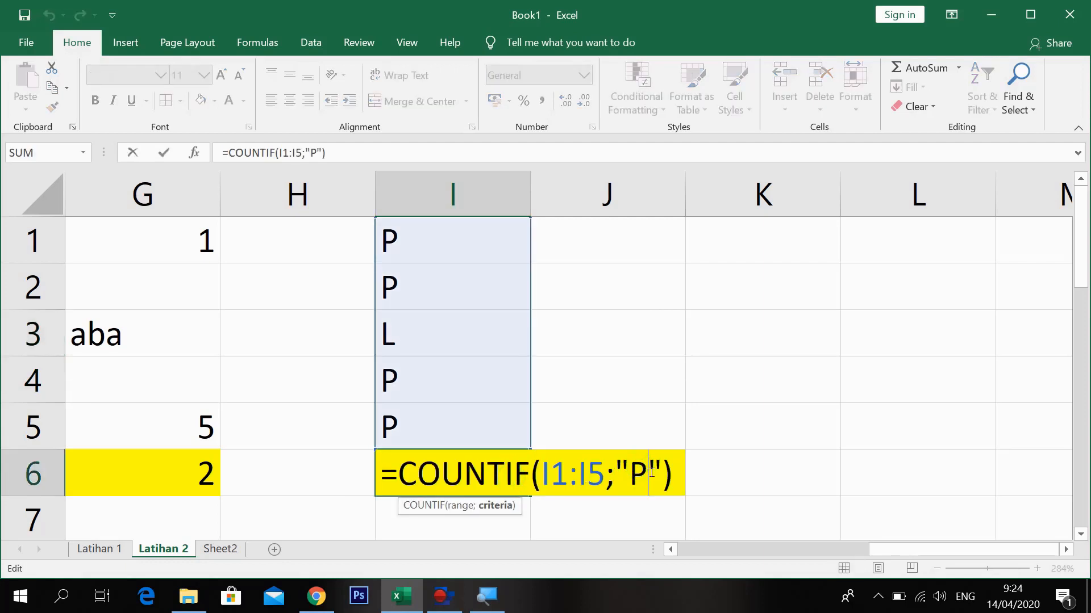
pyautogui.press('BackSpace')
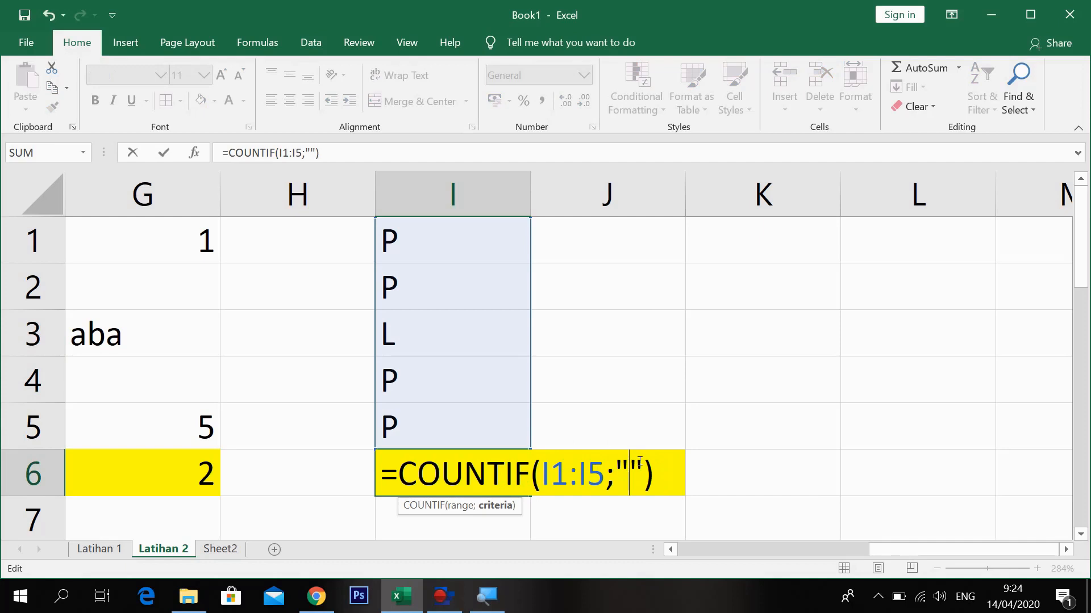
pyautogui.write('L')
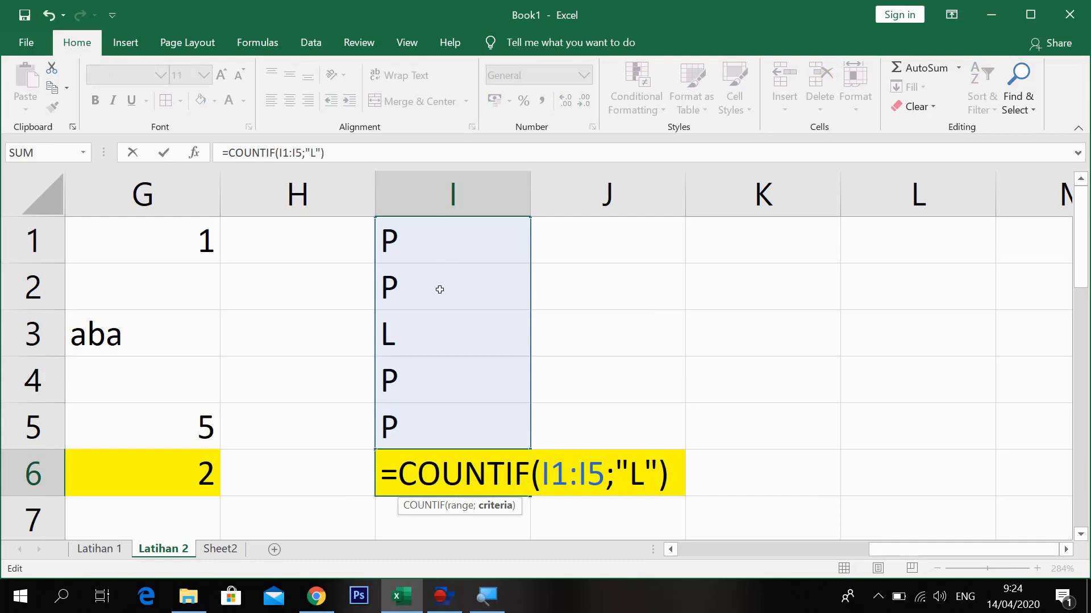
pyautogui.press('Return')
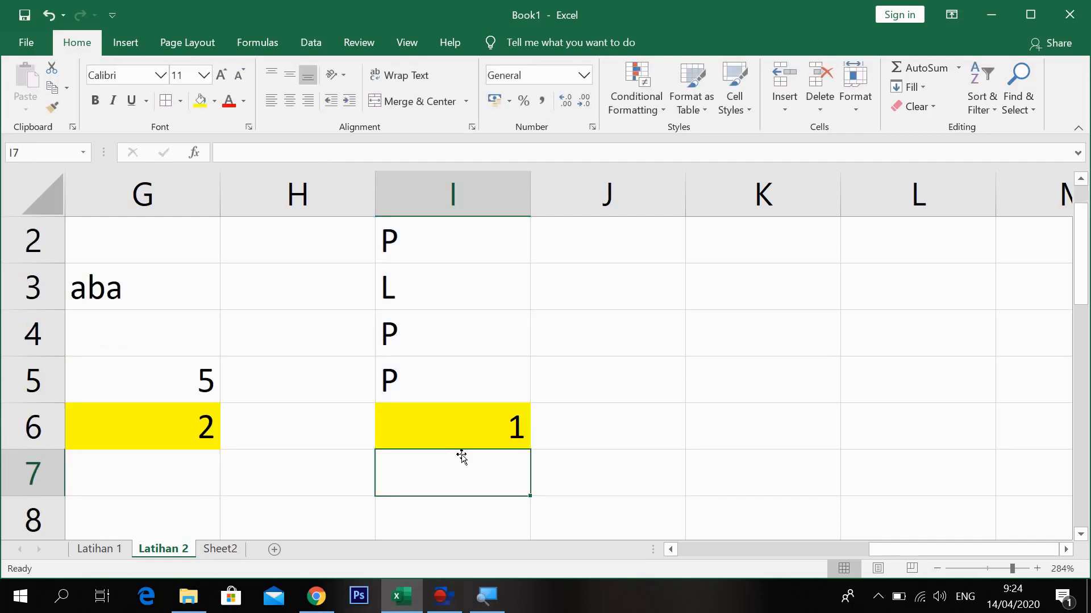
pyautogui.click(475, 443)
pyautogui.scroll(1, 449, 361)
# Change cell I2 to L and cell I1 to B to test the COUNTIF formula in I6.
pyautogui.click(438, 332)
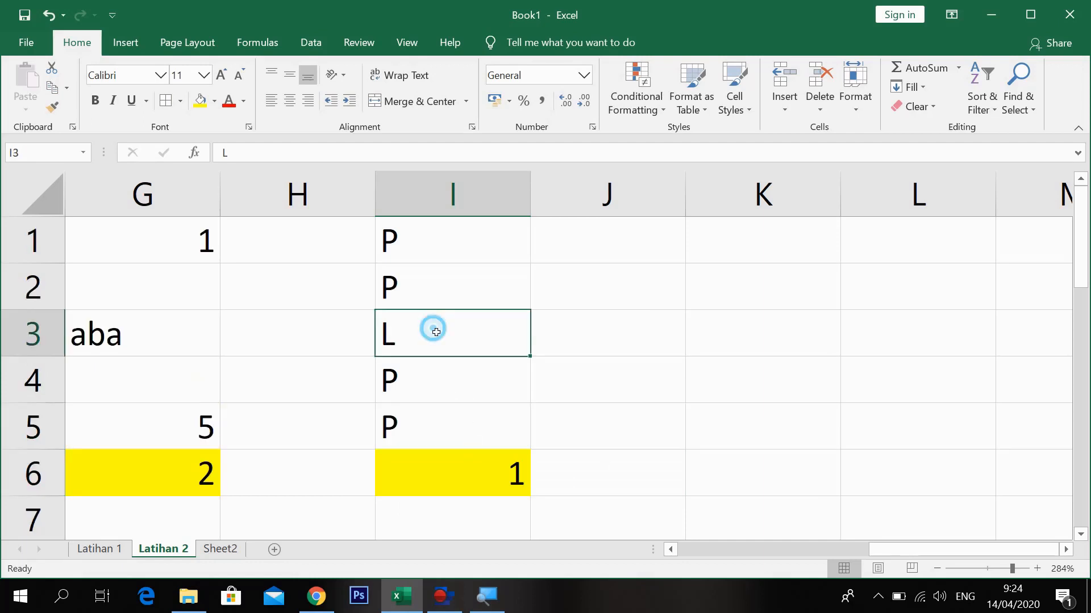
pyautogui.click(438, 281)
pyautogui.write('L')
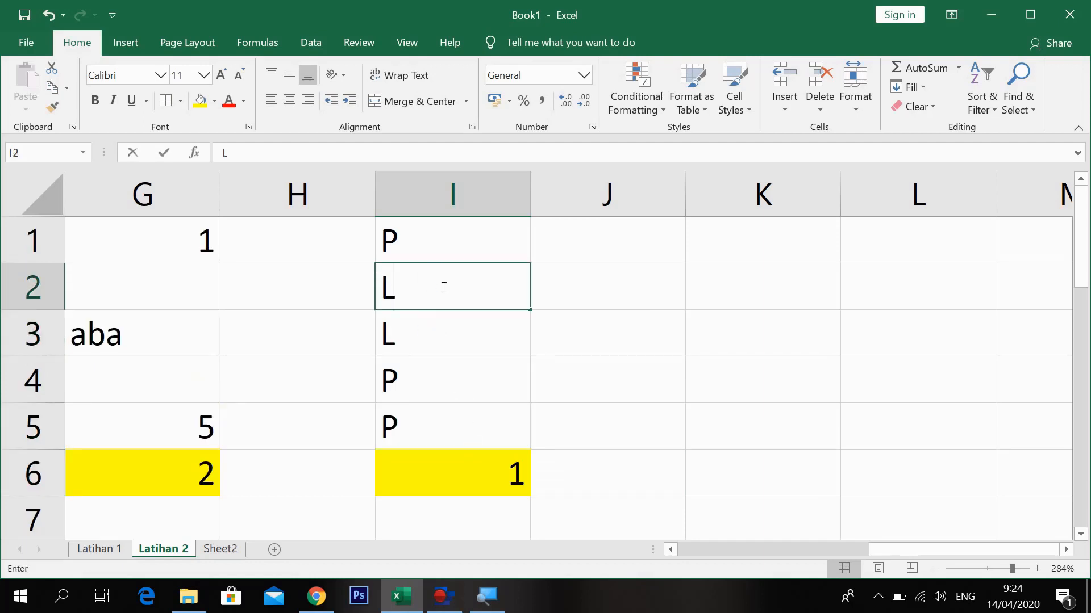
pyautogui.press('Return')
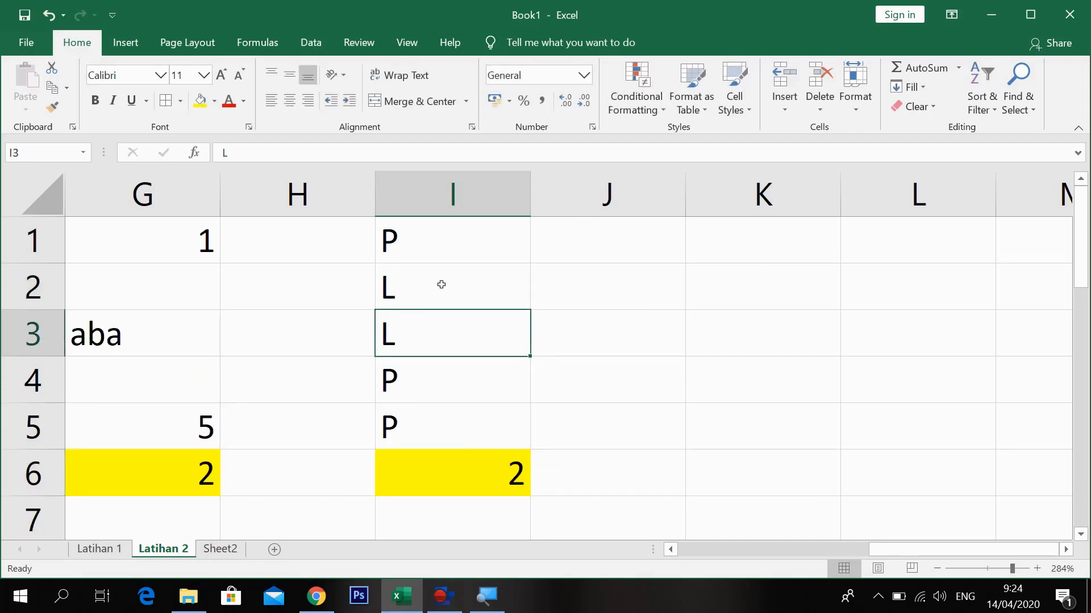
pyautogui.click(431, 250)
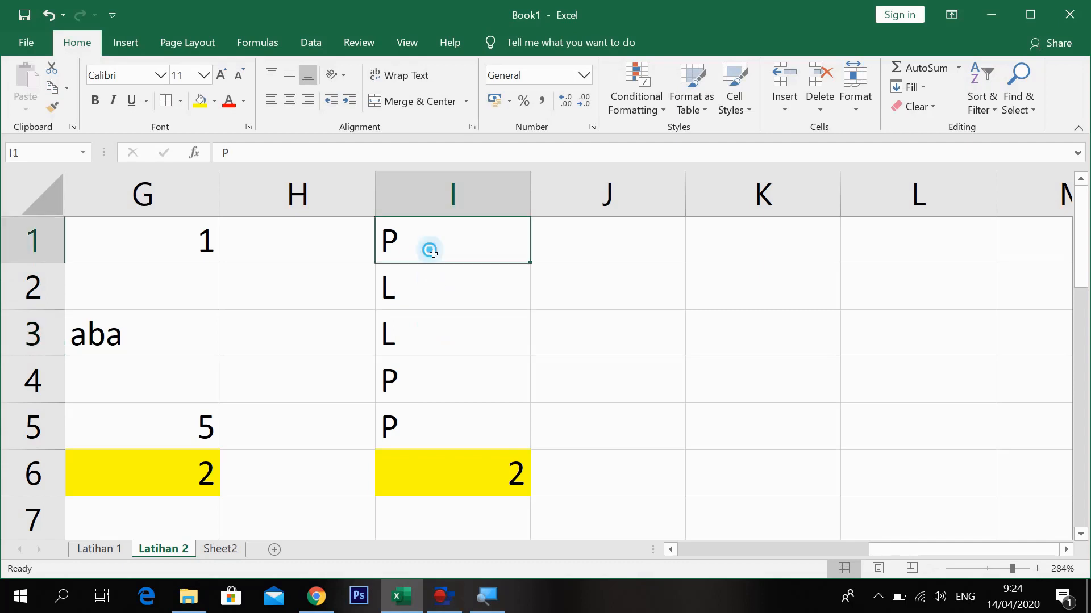
pyautogui.write('B')
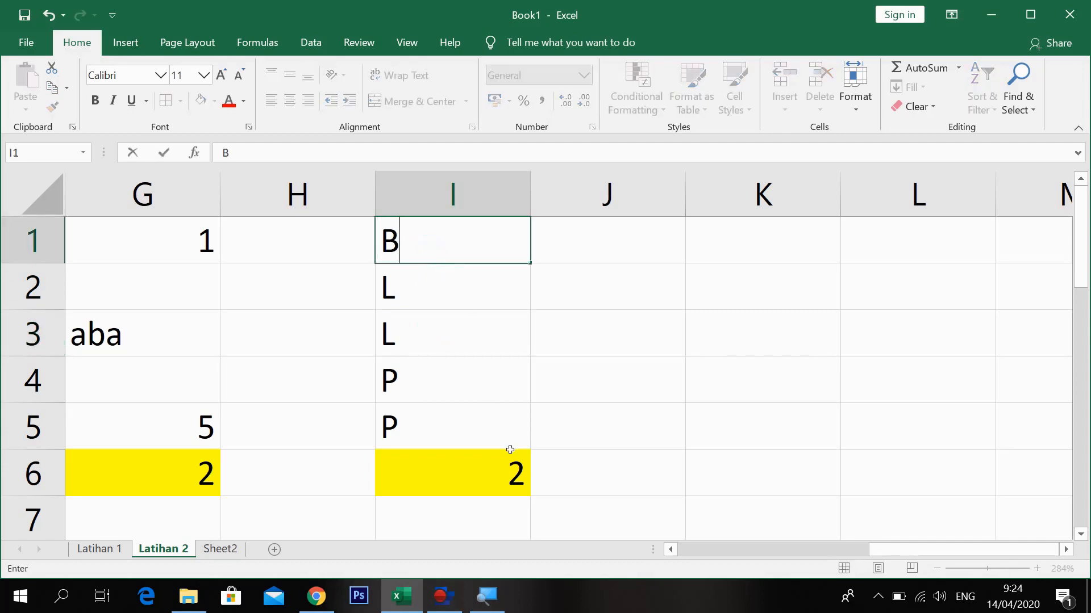
pyautogui.press('Return')
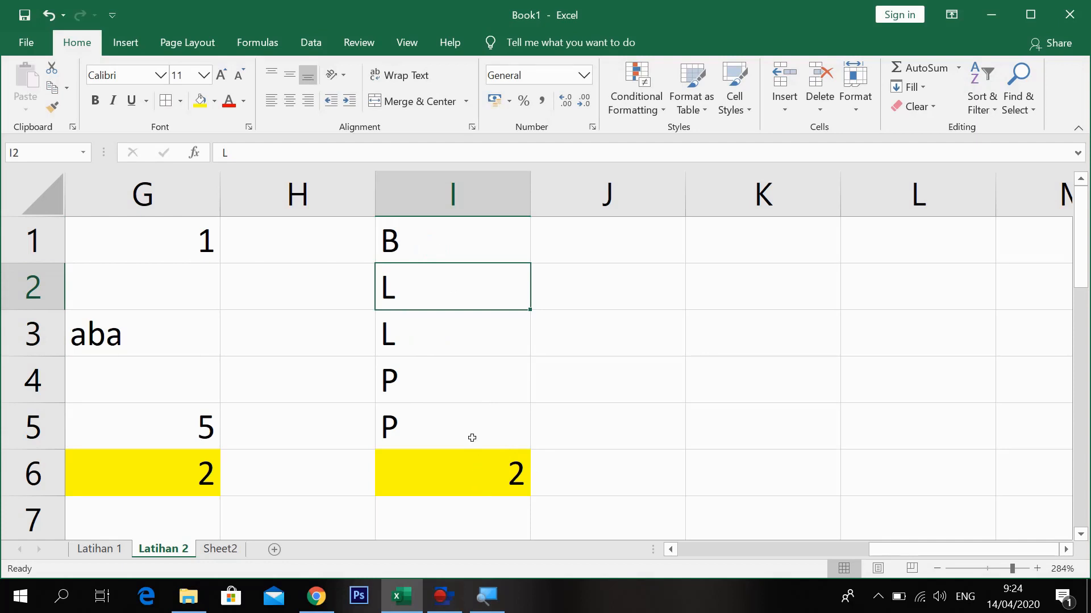
# Review the COUNTIF formula in I6 with its range and criterion, leaving the formula as it is.
pyautogui.doubleClick(465, 468)
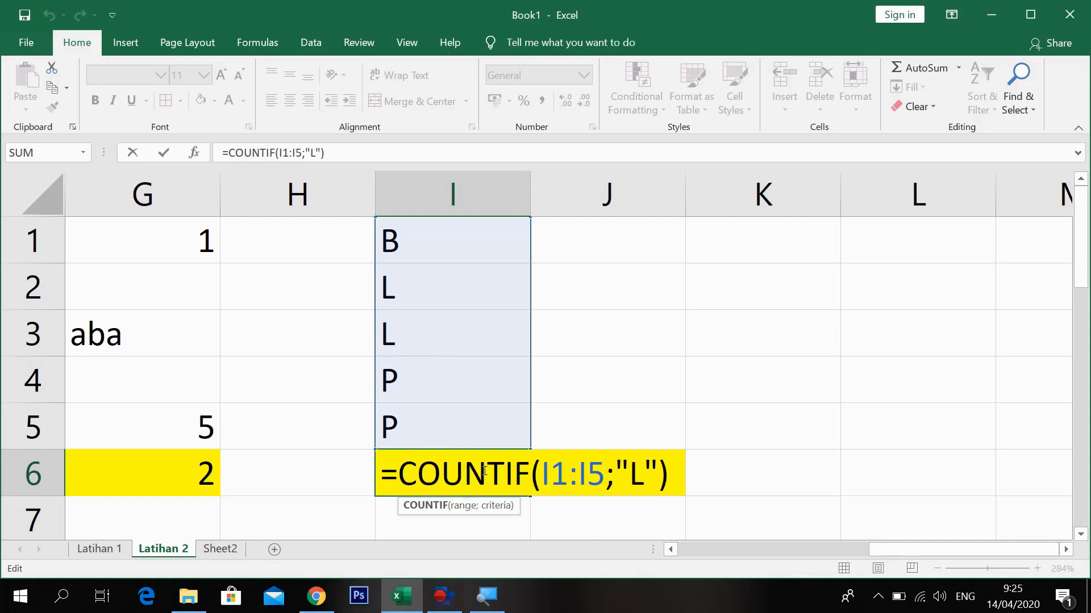
pyautogui.press('Return')
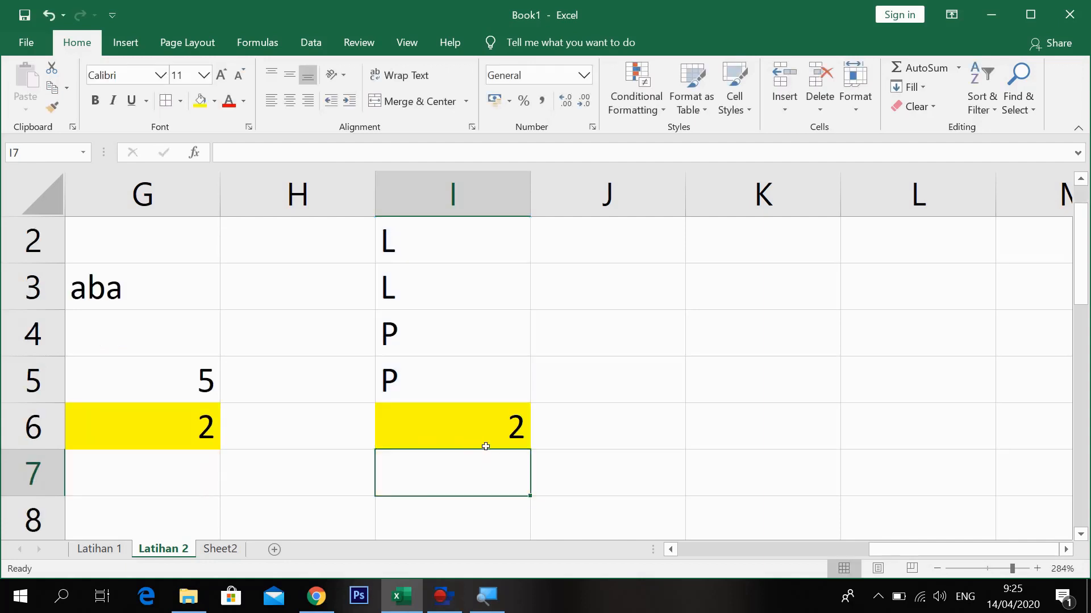
pyautogui.scroll(1, 526, 433)
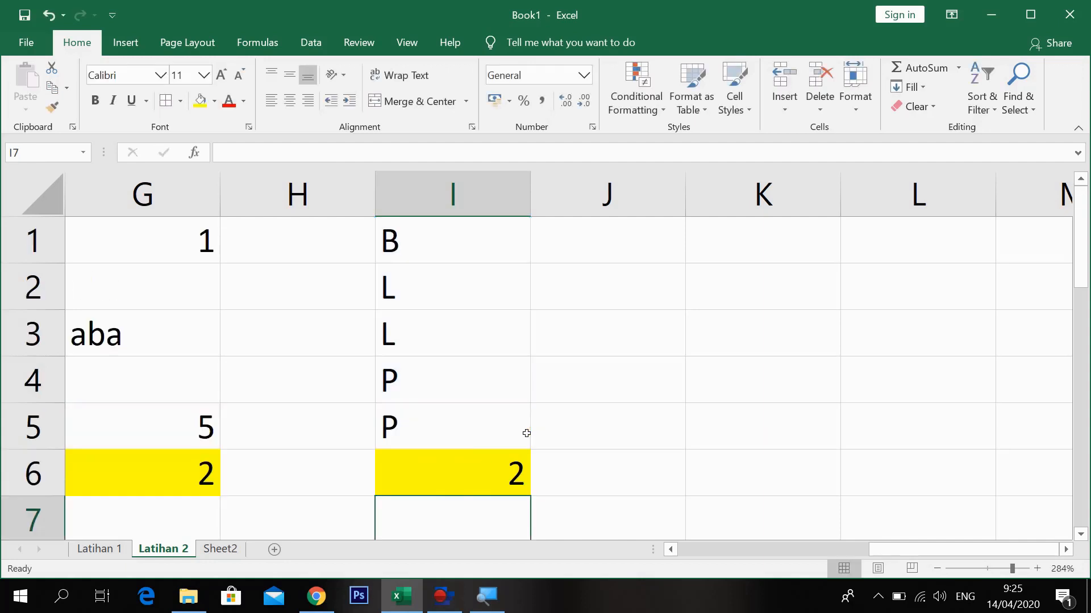
# Enter the numbers 9, 81 and 36 down cells J1 to J3.
pyautogui.click(667, 251)
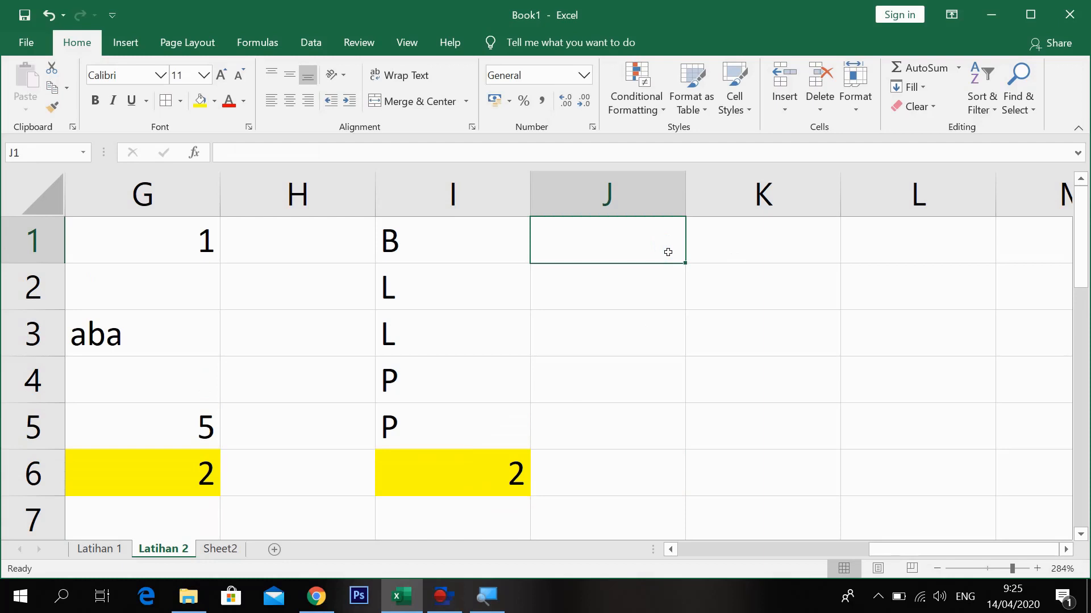
pyautogui.write('9')
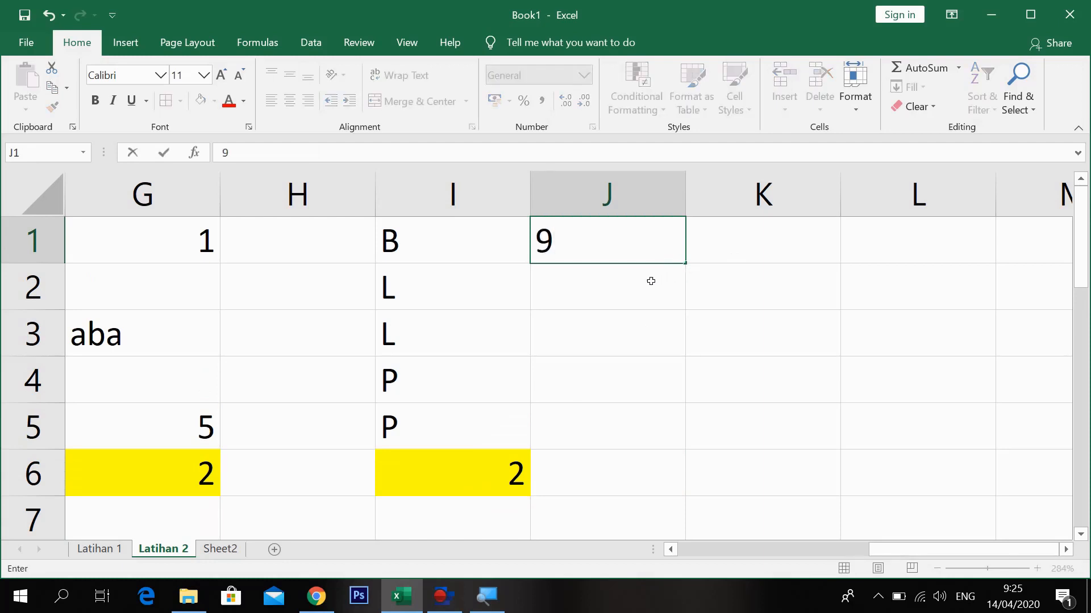
pyautogui.click(631, 295)
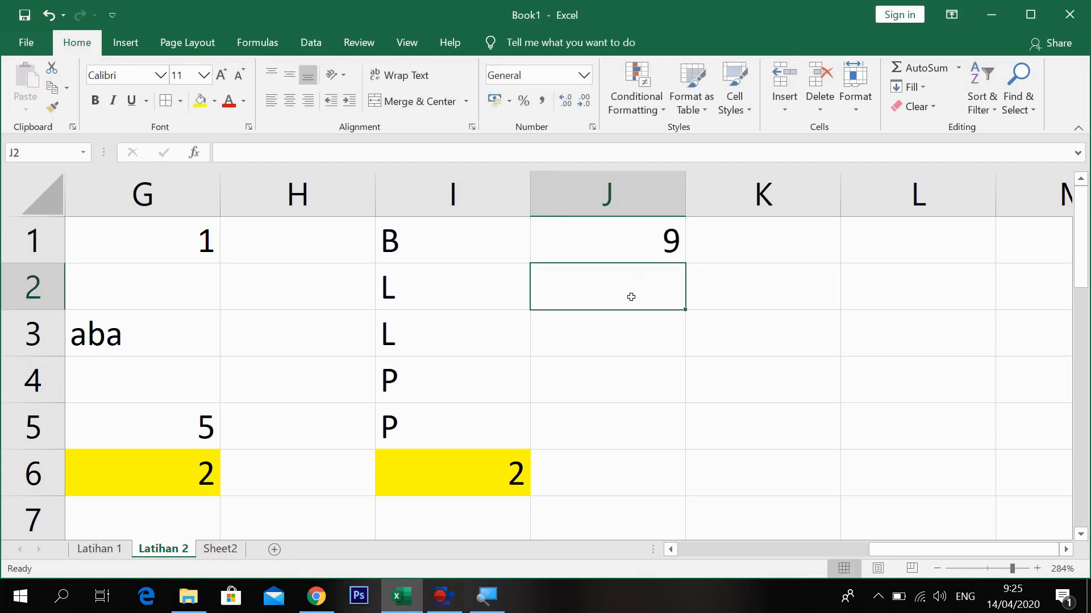
pyautogui.write('81')
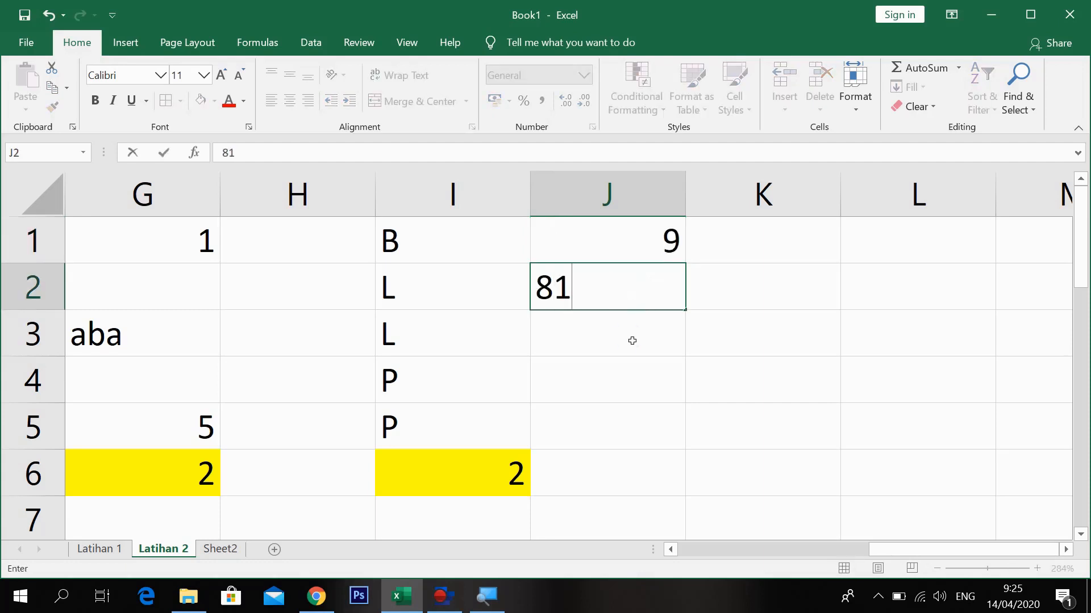
pyautogui.click(632, 341)
pyautogui.write('36')
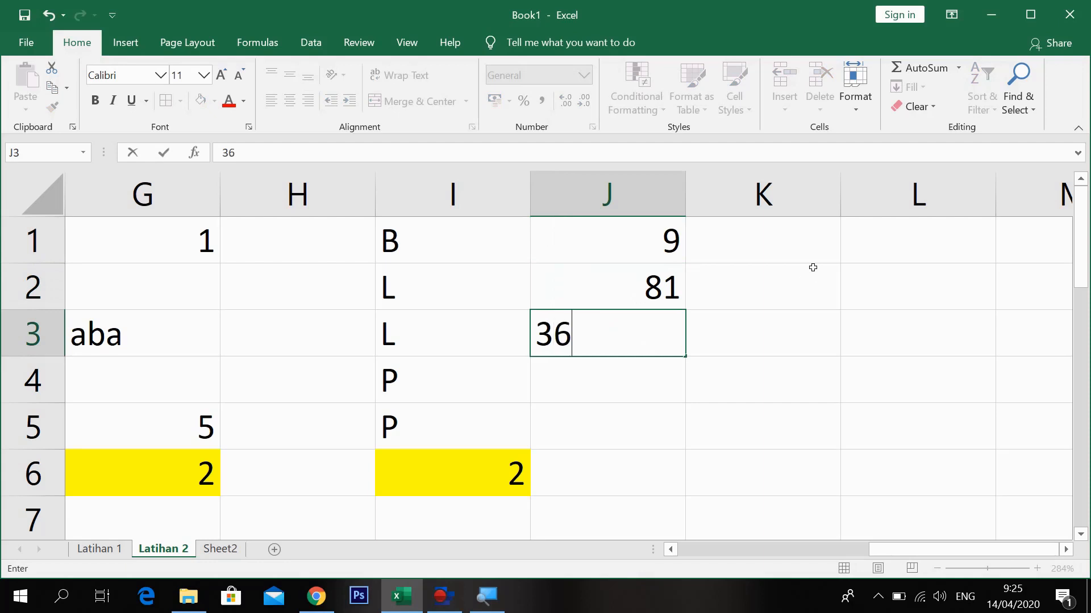
pyautogui.click(797, 305)
pyautogui.click(817, 253)
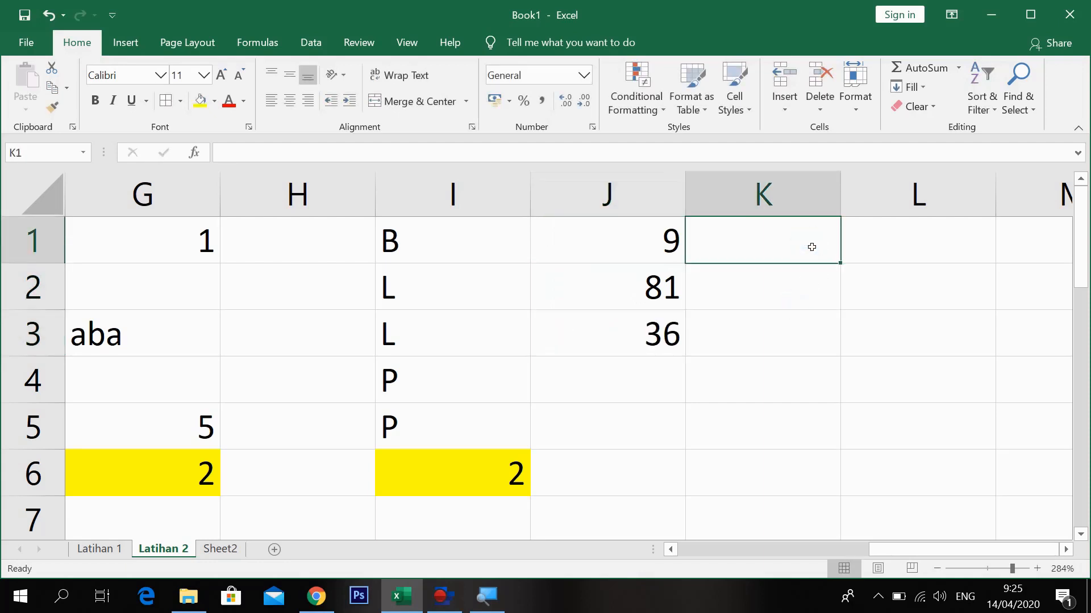
# Calculate the square root of J1 in cell K1 with the formula =SQRT(J1).
pyautogui.write('=')
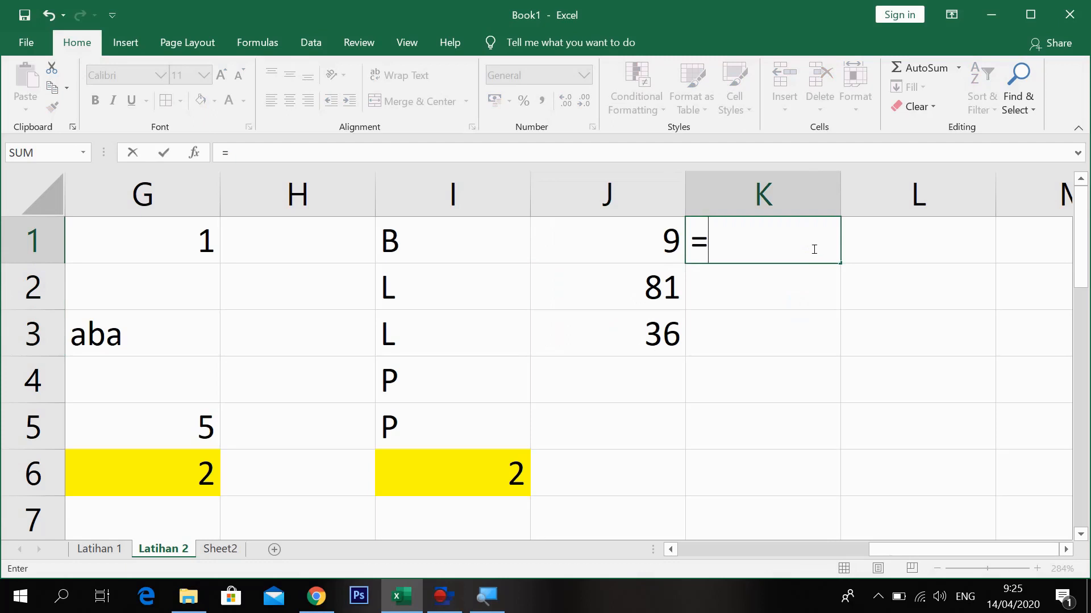
pyautogui.write('SQR')
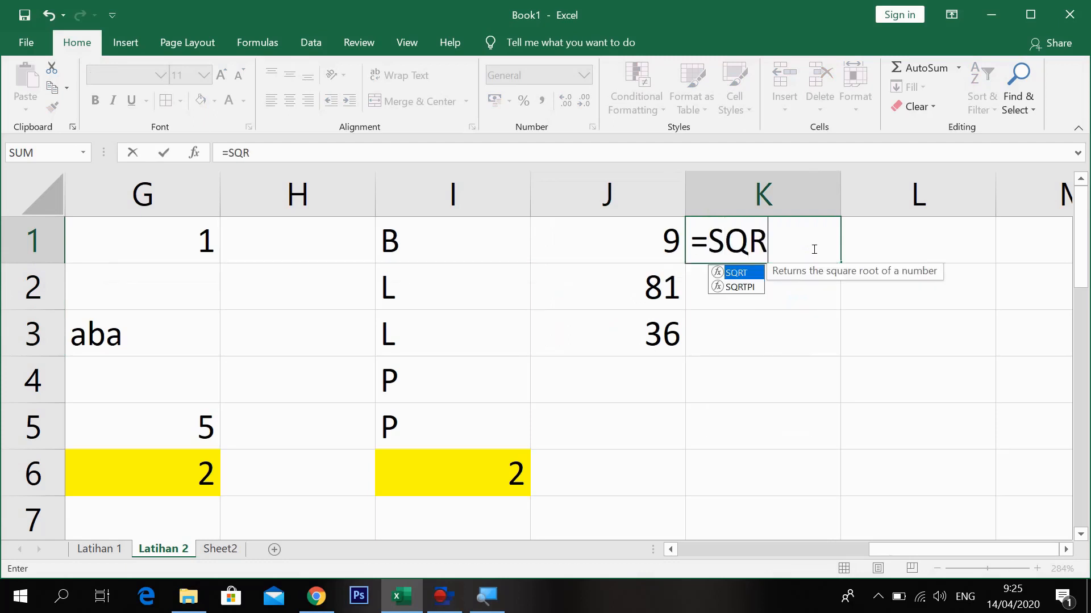
pyautogui.write('T(')
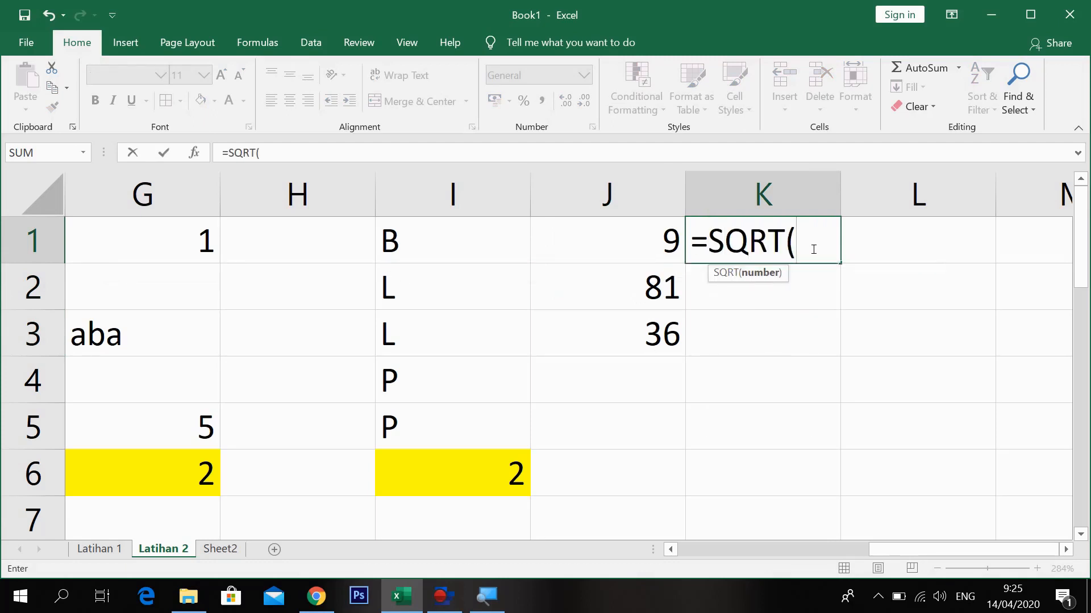
pyautogui.click(644, 239)
pyautogui.write(')')
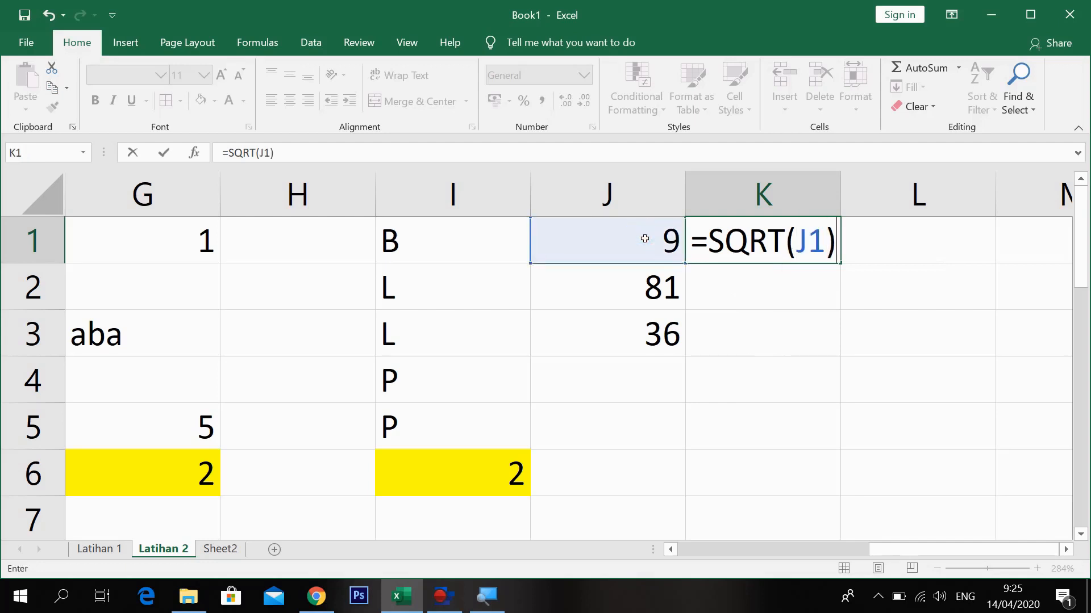
pyautogui.press('Return')
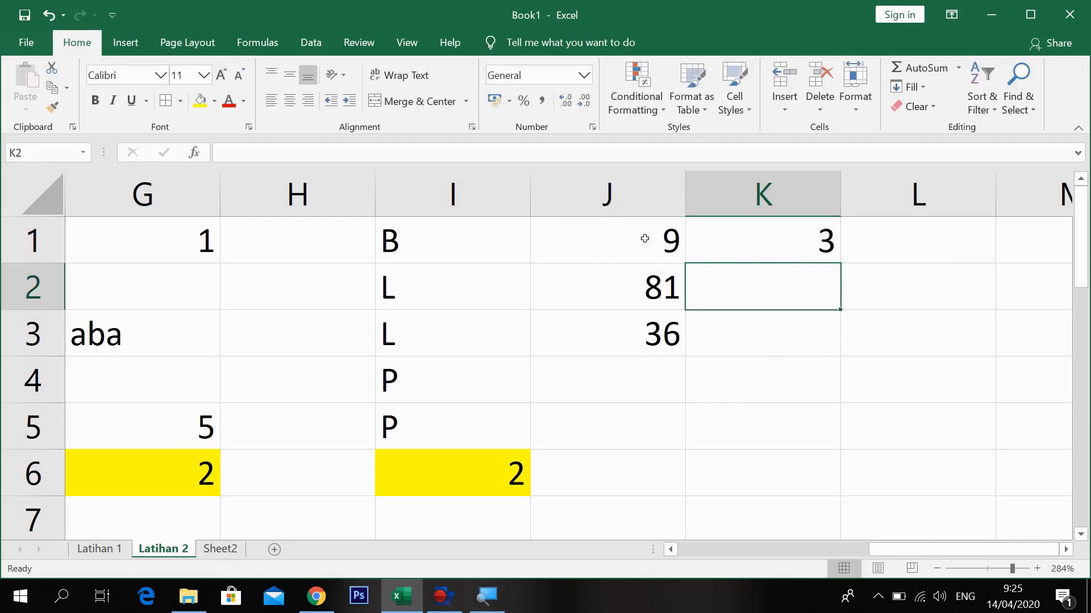
# Fill the square root formula from K1 down through K3.
pyautogui.click(659, 287)
pyautogui.click(826, 250)
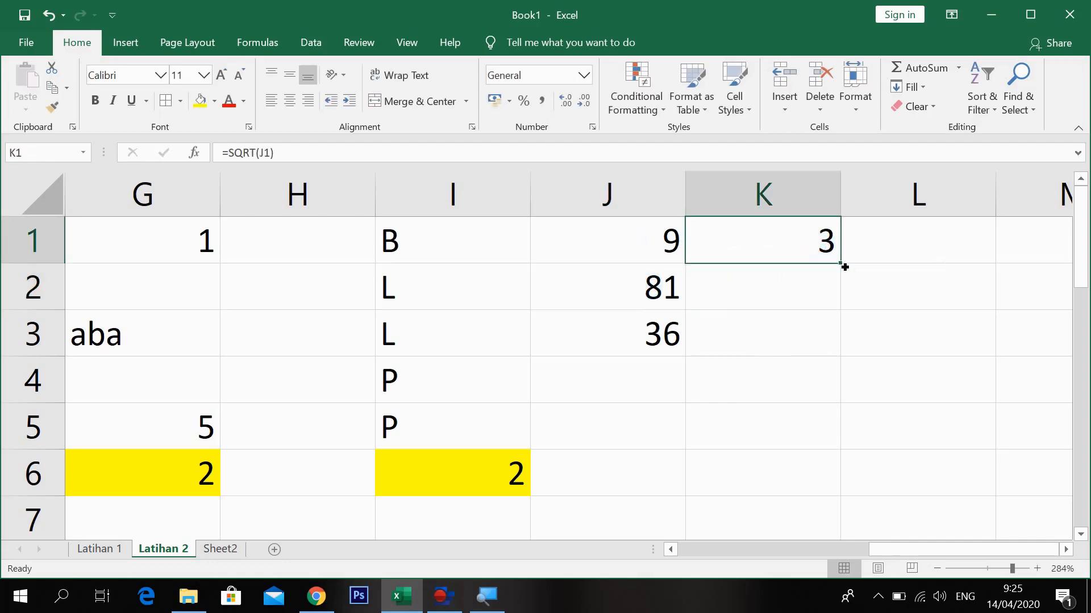
pyautogui.moveTo(841, 263); pyautogui.dragTo(836, 357)
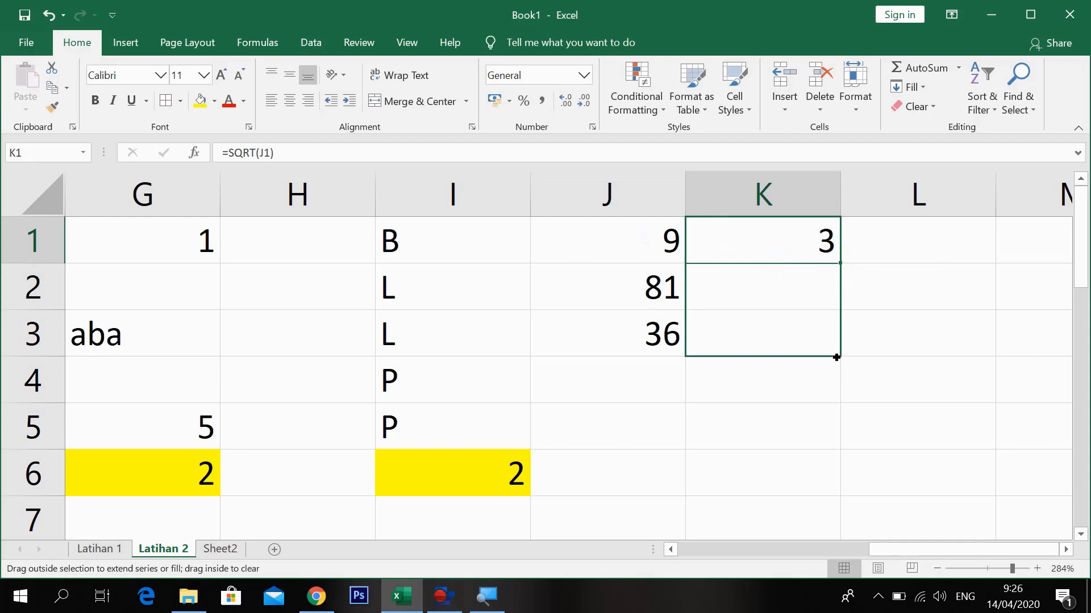
pyautogui.moveTo(836, 357); pyautogui.dragTo(837, 358)
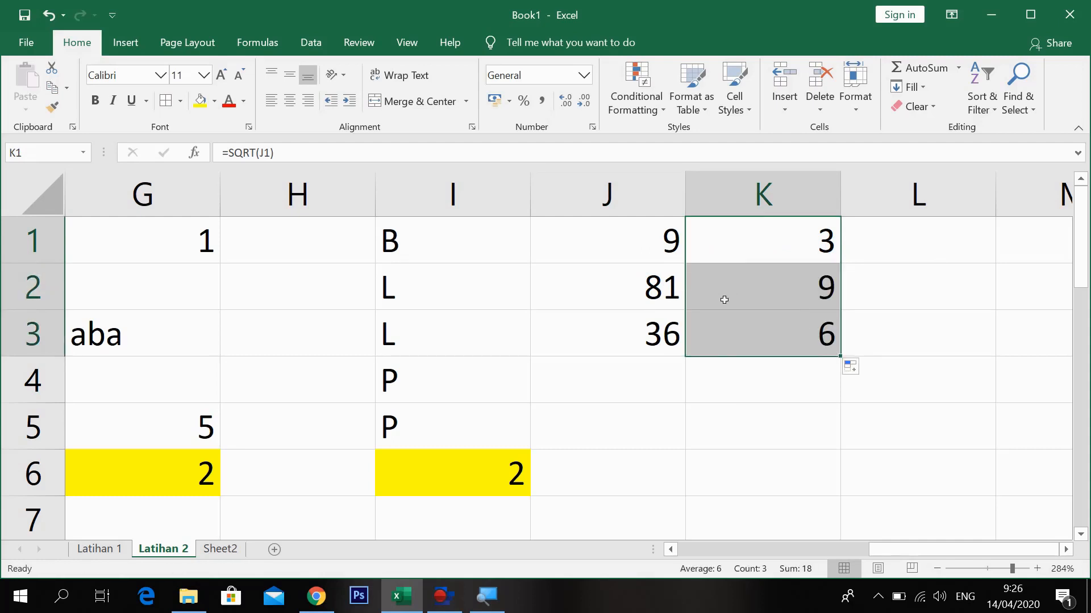
# Review the square root results in K2 and K3 and the SQRT formula in K1, leaving the formula as it is.
pyautogui.click(767, 293)
pyautogui.click(664, 329)
pyautogui.click(752, 334)
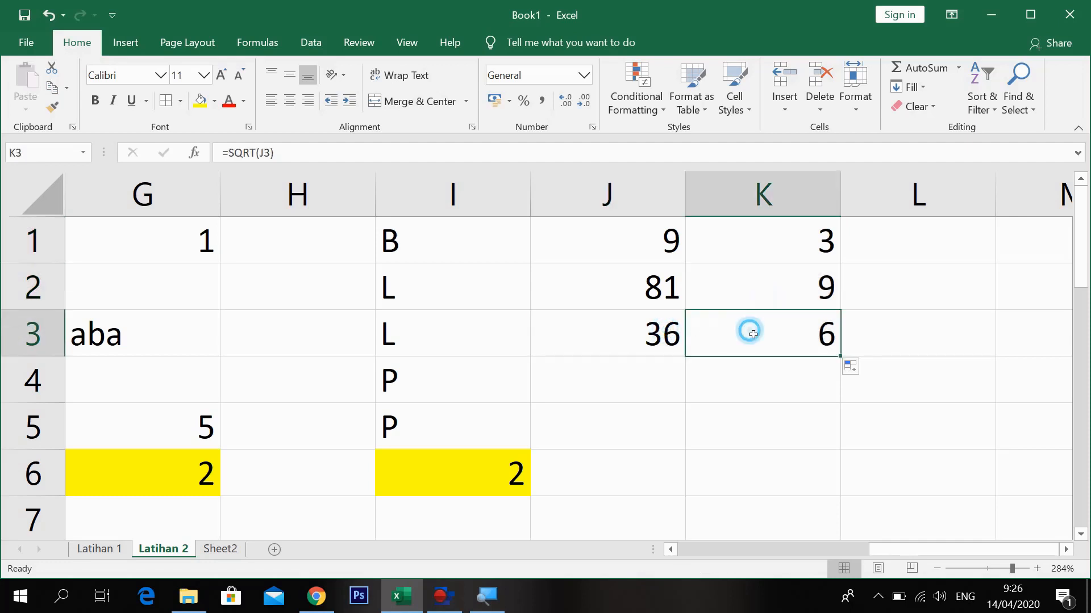
pyautogui.doubleClick(782, 245)
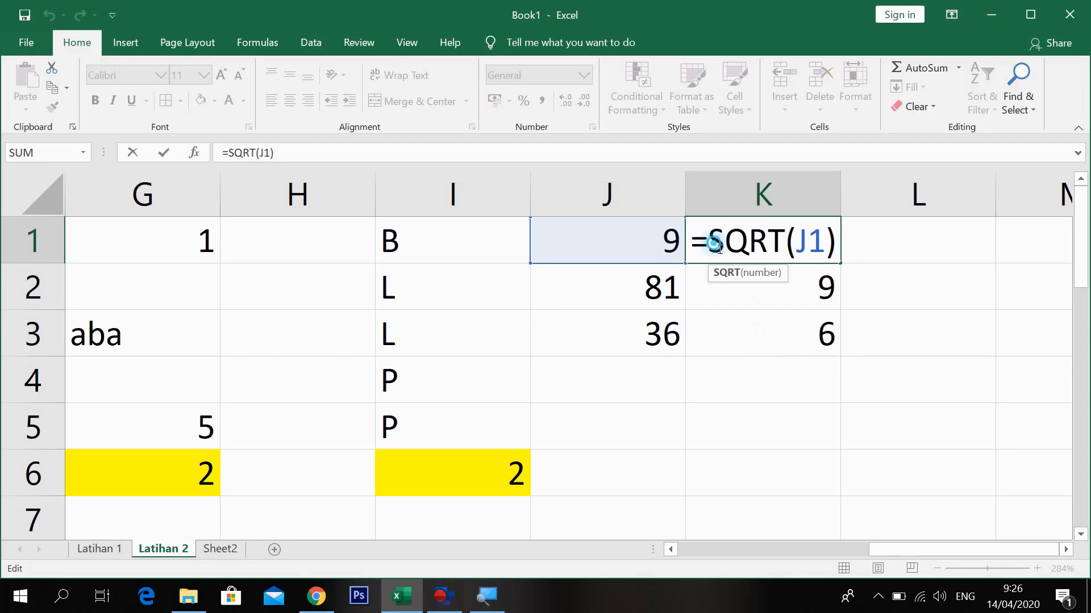
pyautogui.moveTo(707, 244); pyautogui.dragTo(815, 244)
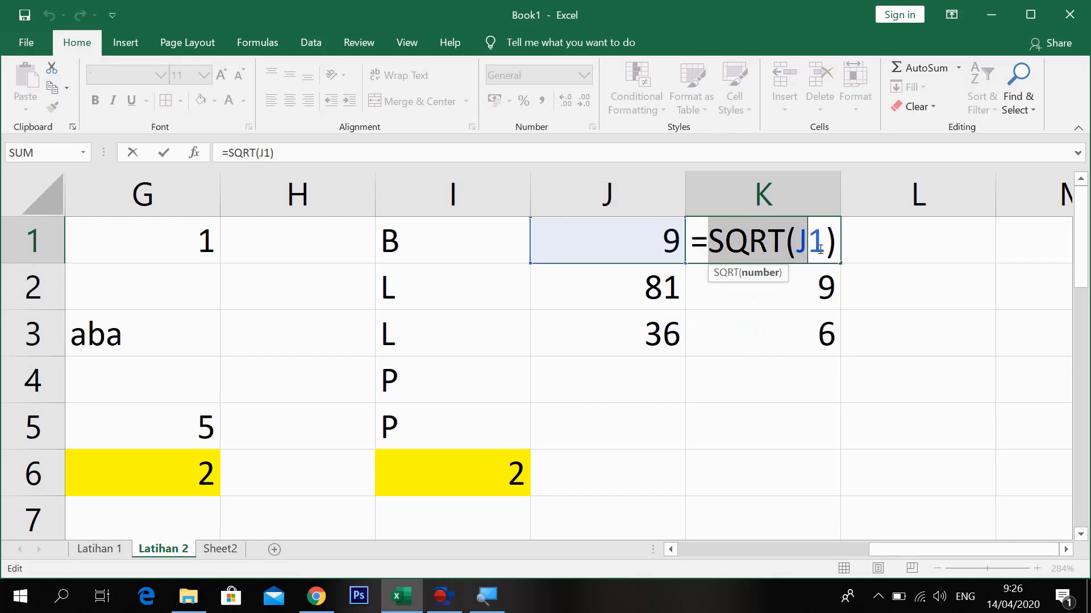
pyautogui.press('Return')
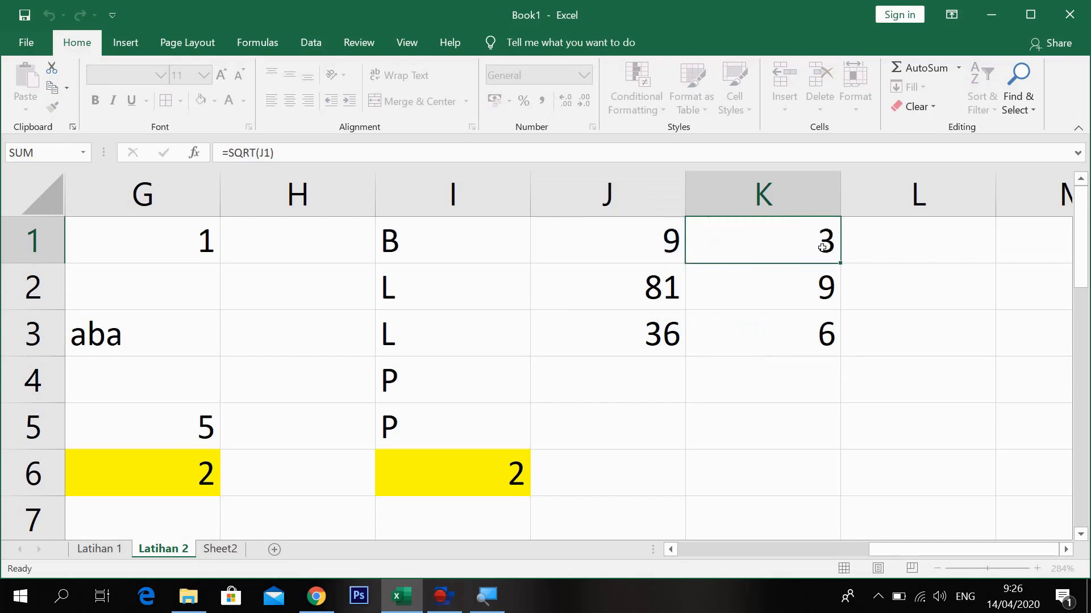
# Clear the numbers and square root formulas from cells J1 to K3.
pyautogui.click(646, 251)
pyautogui.moveTo(647, 251); pyautogui.dragTo(765, 339)
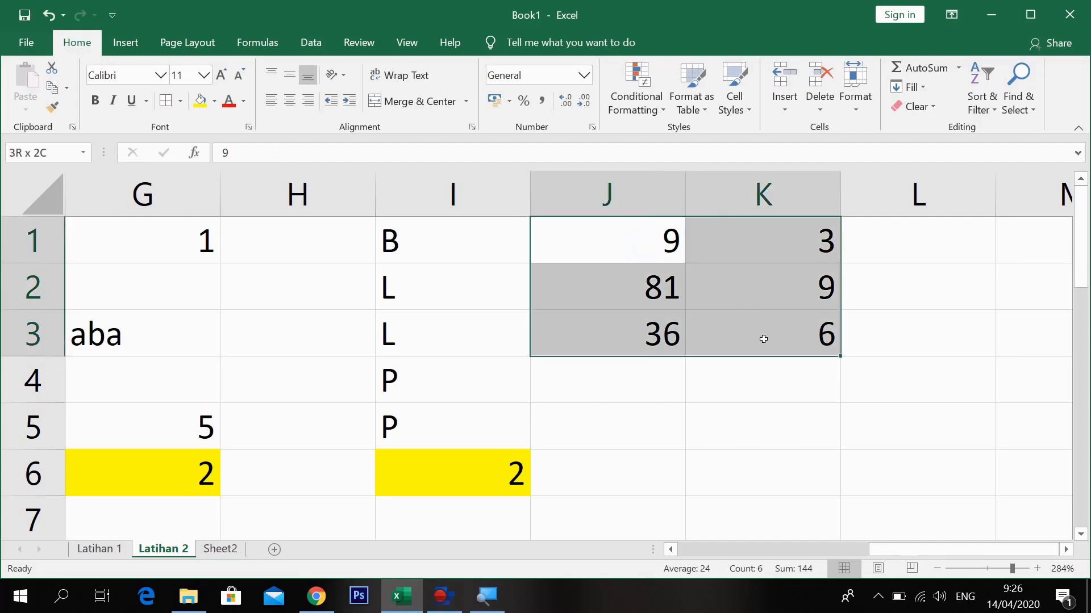
pyautogui.press('Delete')
pyautogui.click(649, 242)
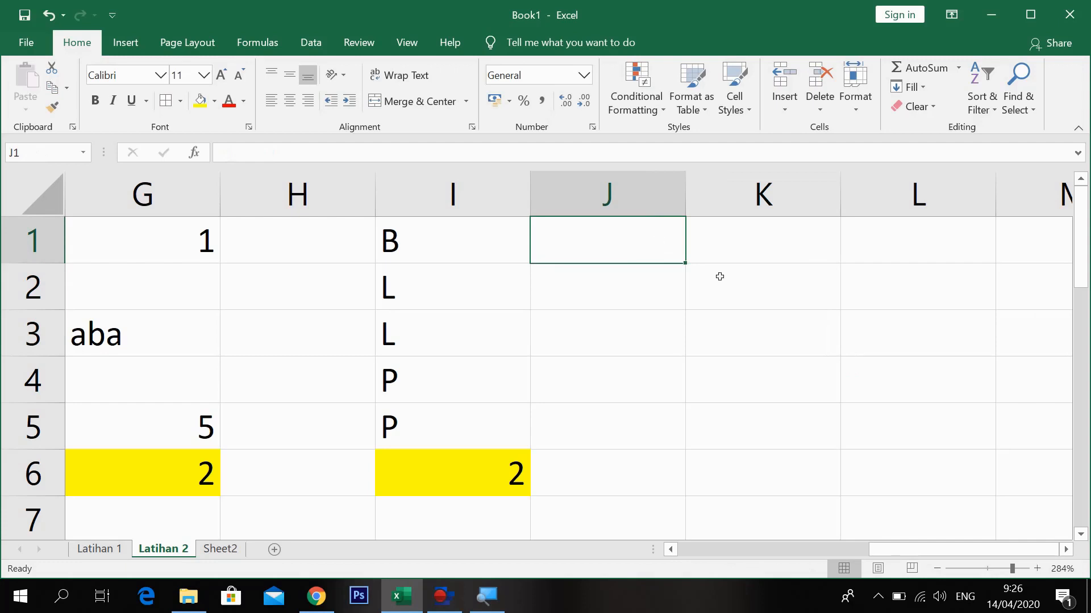
# Calculate 3 to the power of 2 in cell J1 with the formula =POWER(3;2).
pyautogui.click(1067, 550)
pyautogui.click(1068, 550)
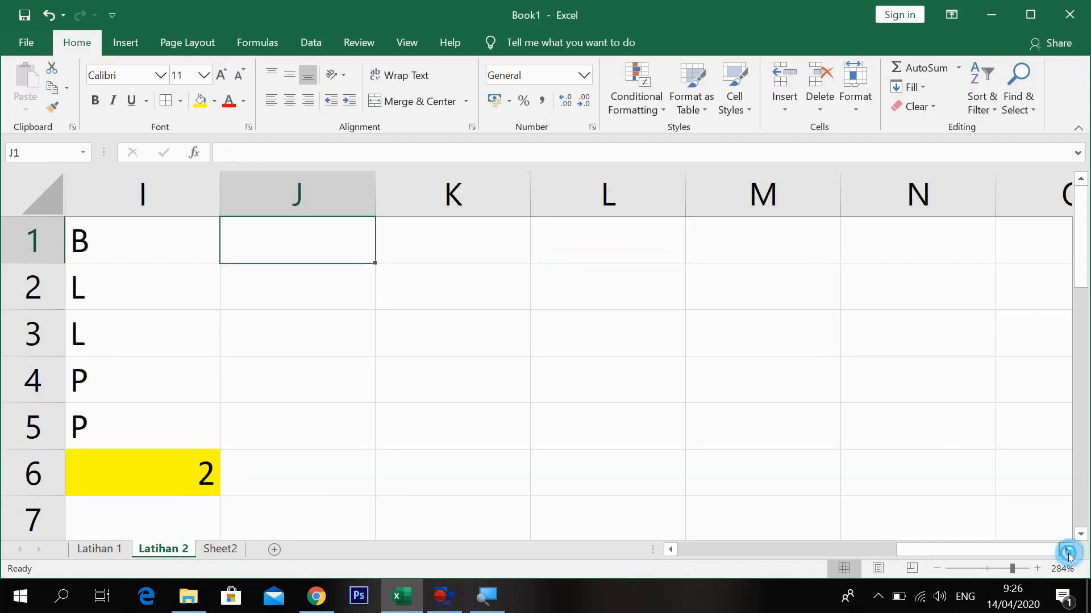
pyautogui.click(1067, 550)
pyautogui.click(179, 250)
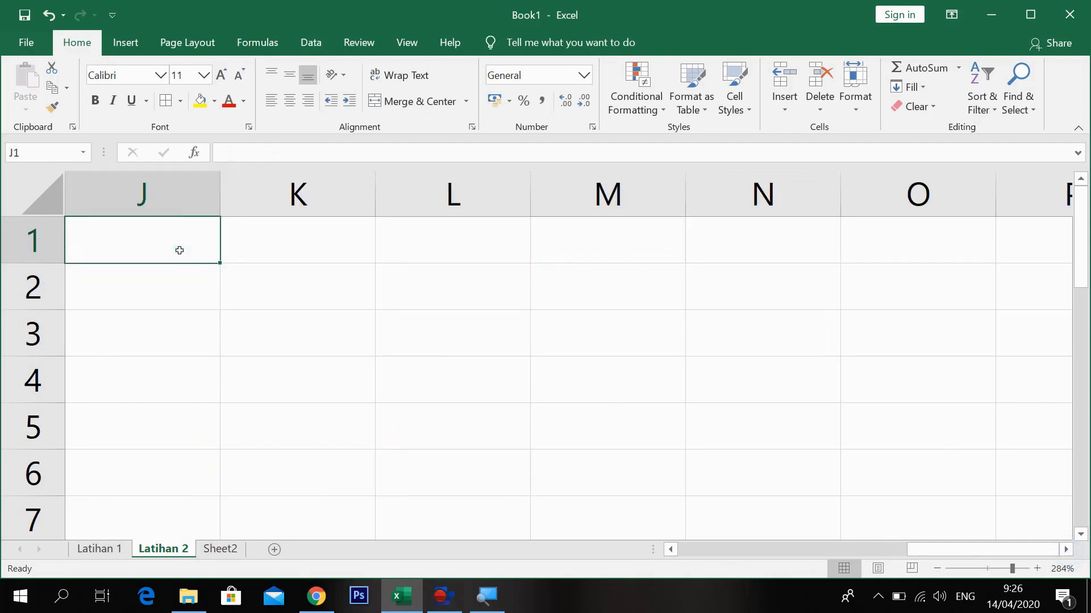
pyautogui.write('=')
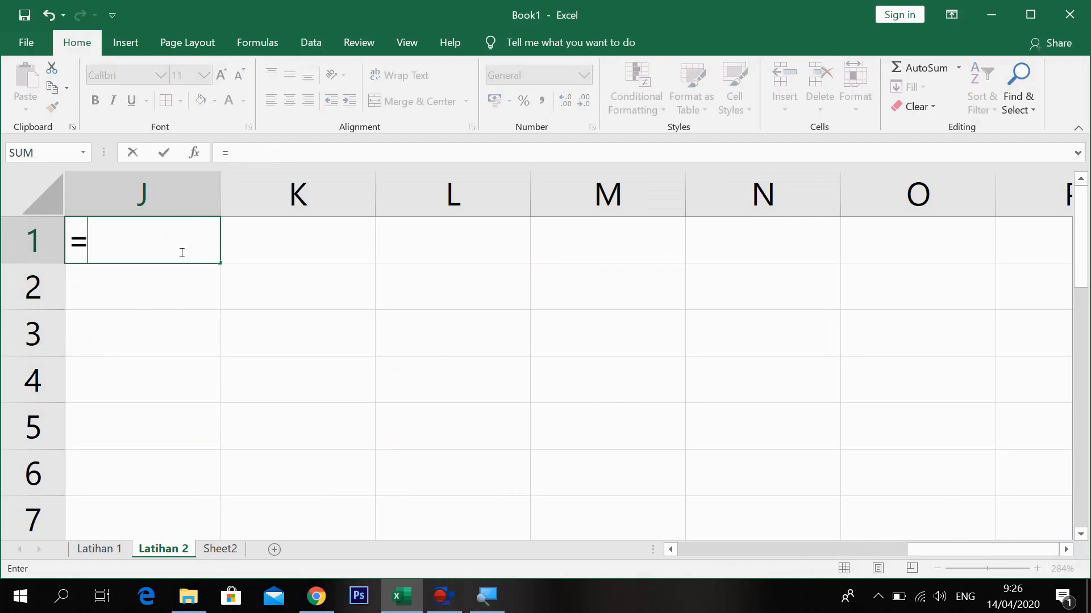
pyautogui.write('POWER')
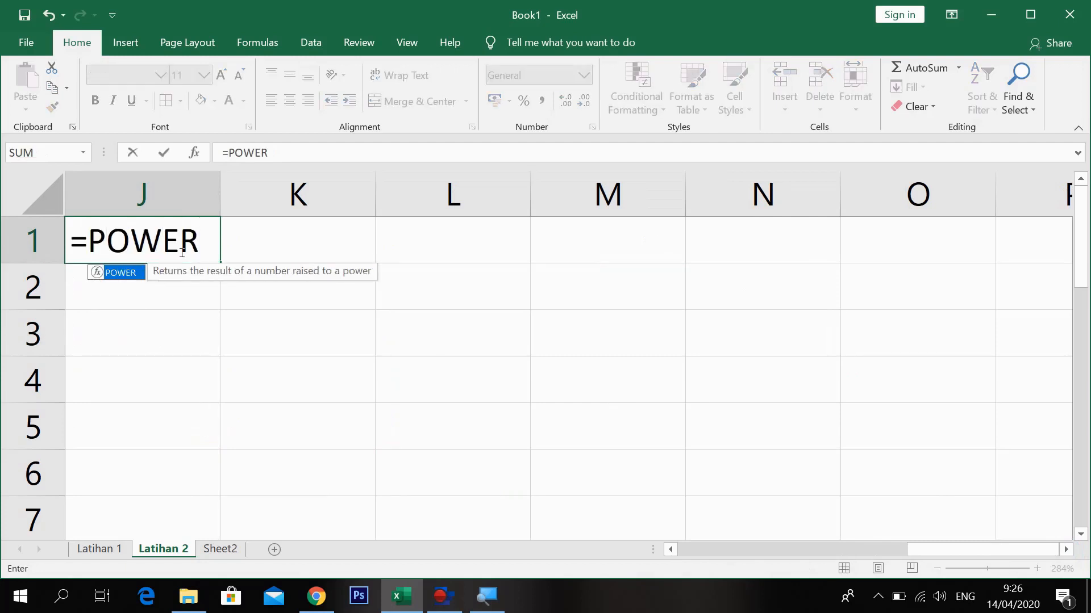
pyautogui.write('(')
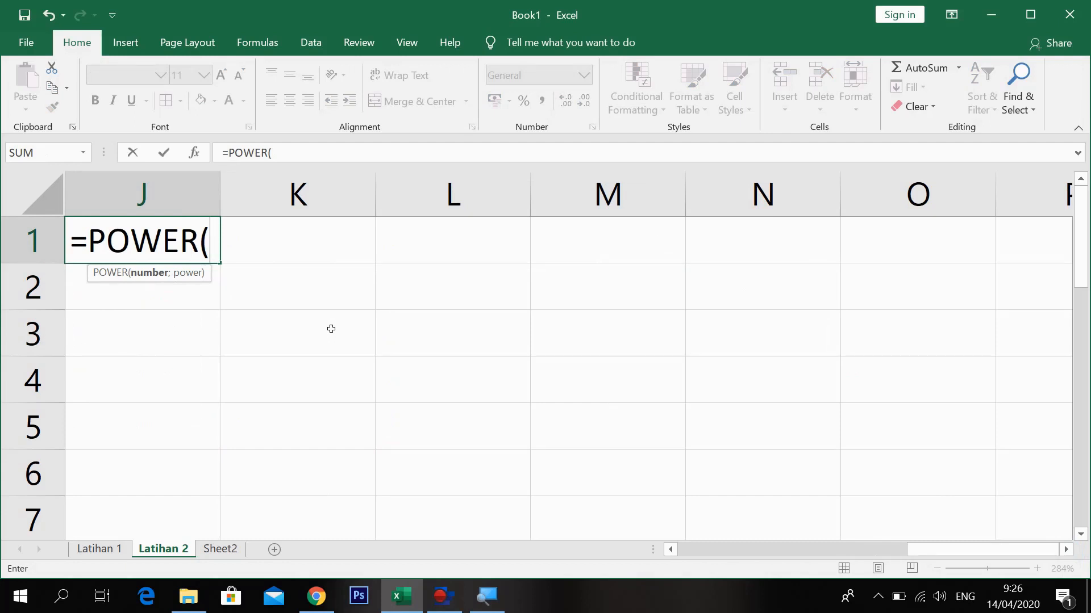
pyautogui.write('3;')
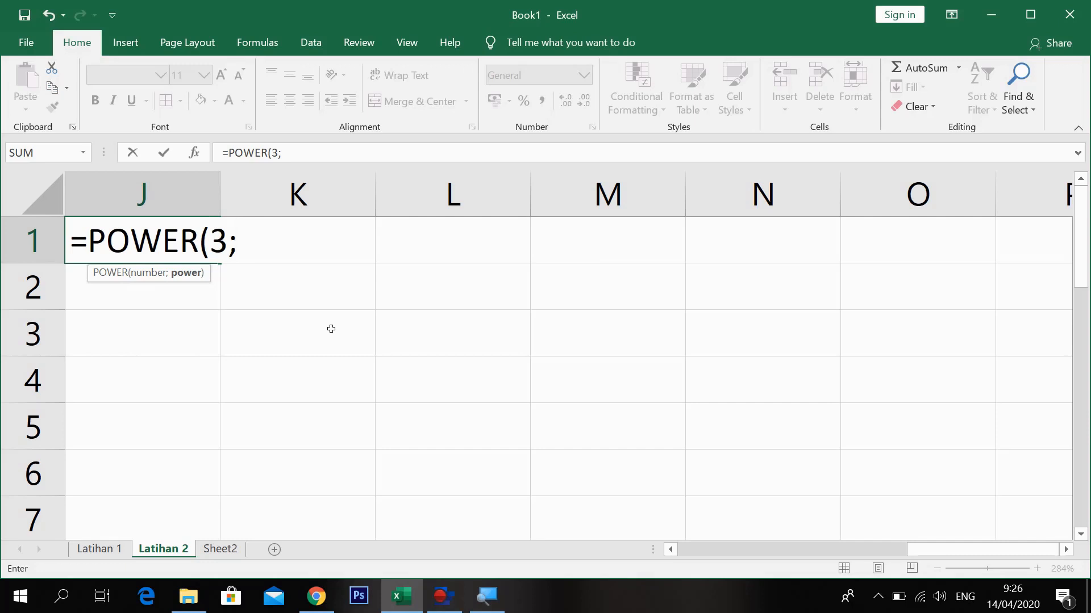
pyautogui.write('2)')
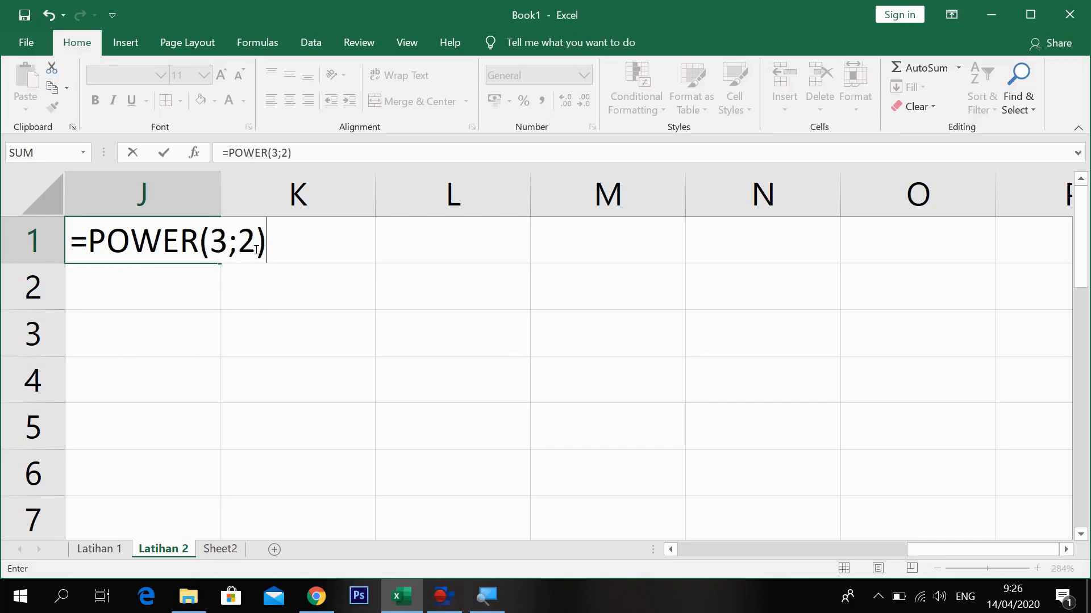
pyautogui.press('Return')
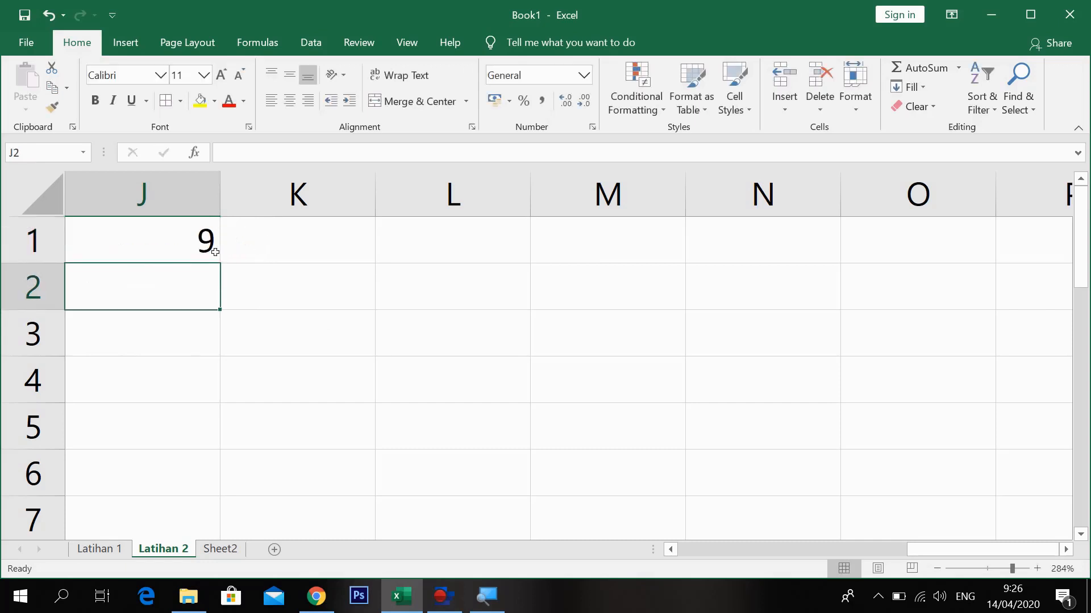
# Change the base number of the POWER formula in J1 to 2.
pyautogui.doubleClick(206, 246)
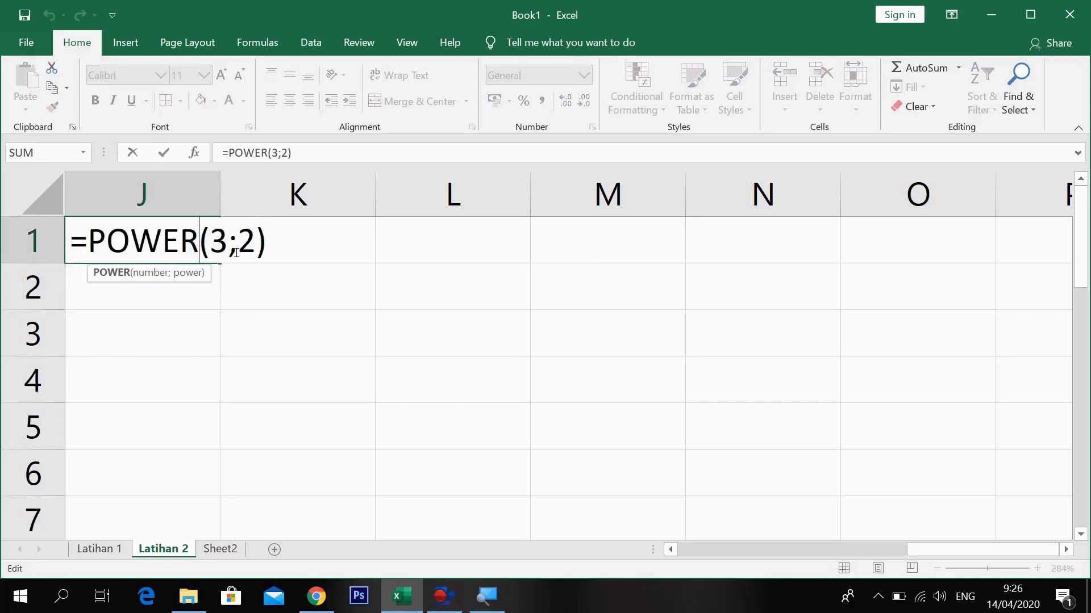
pyautogui.doubleClick(222, 247)
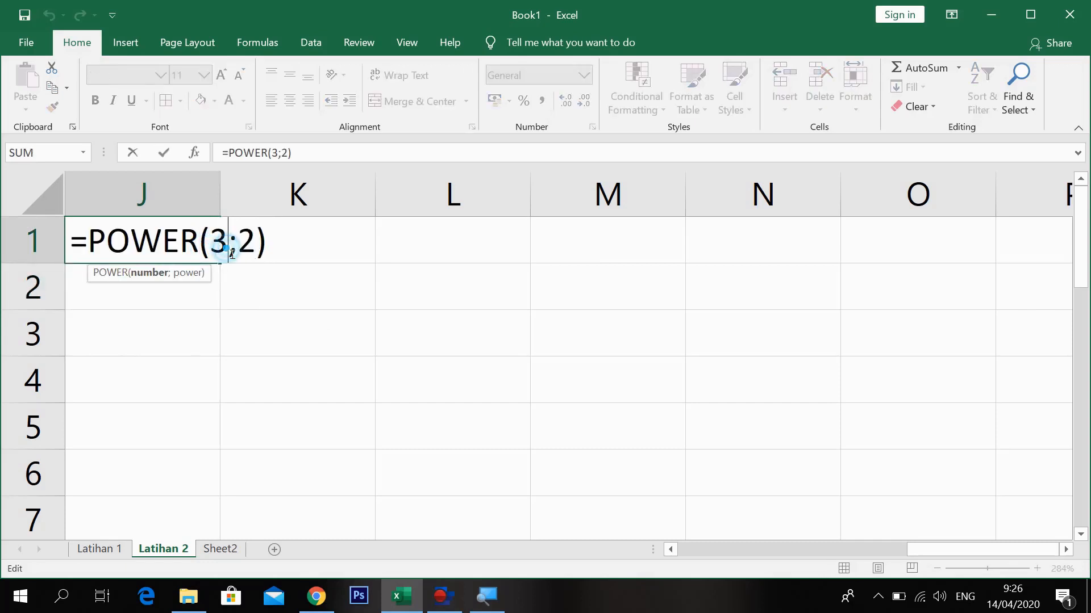
pyautogui.press('BackSpace')
pyautogui.write('2')
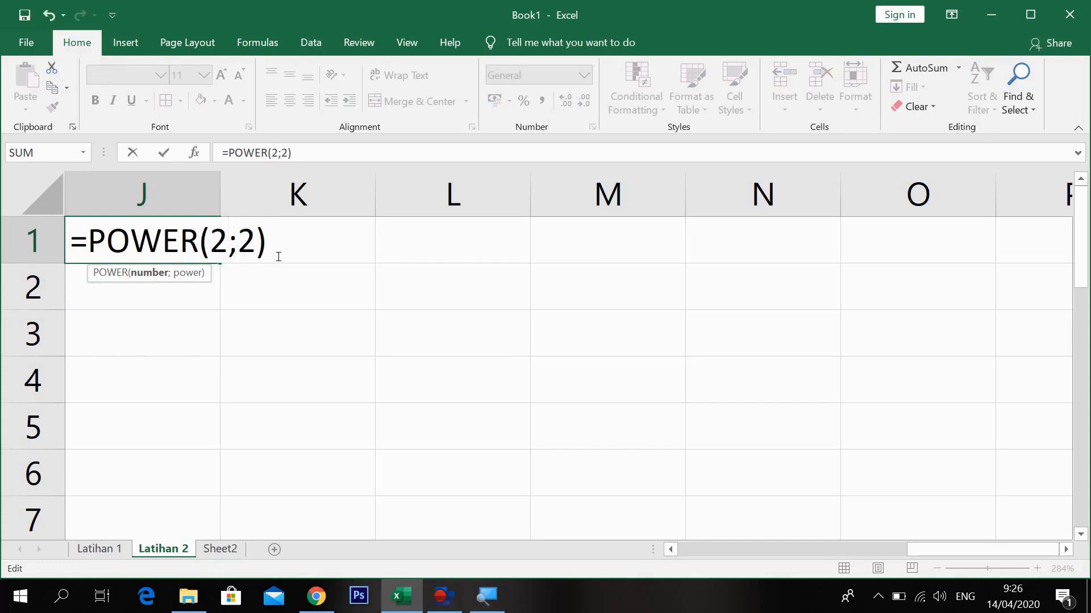
pyautogui.press('Return')
# Change the exponent of the POWER formula in J1 to 3 and recheck the formula.
pyautogui.doubleClick(203, 244)
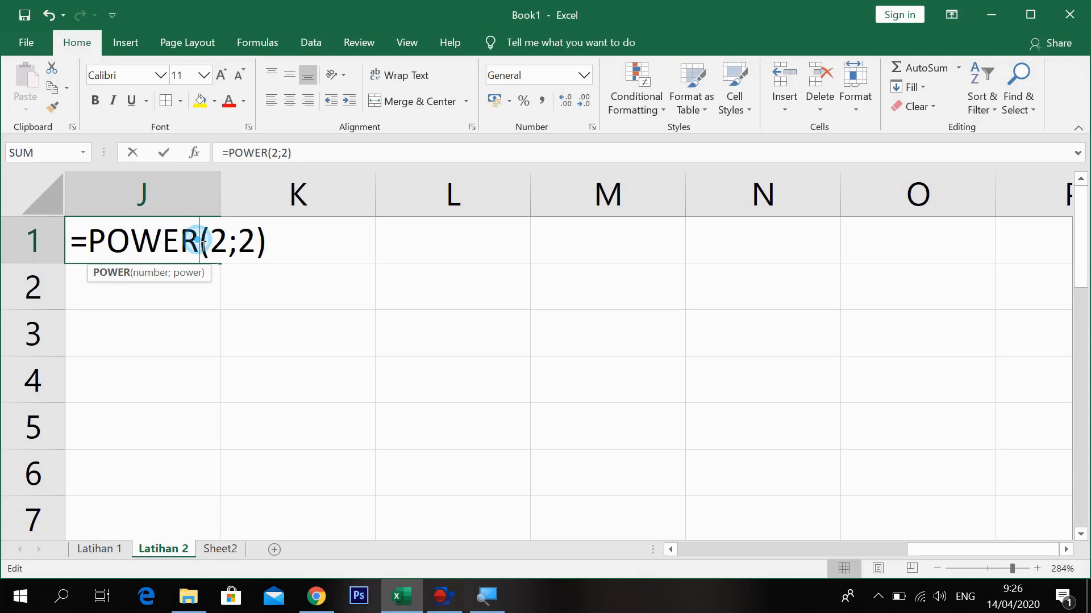
pyautogui.click(260, 254)
pyautogui.press('BackSpace')
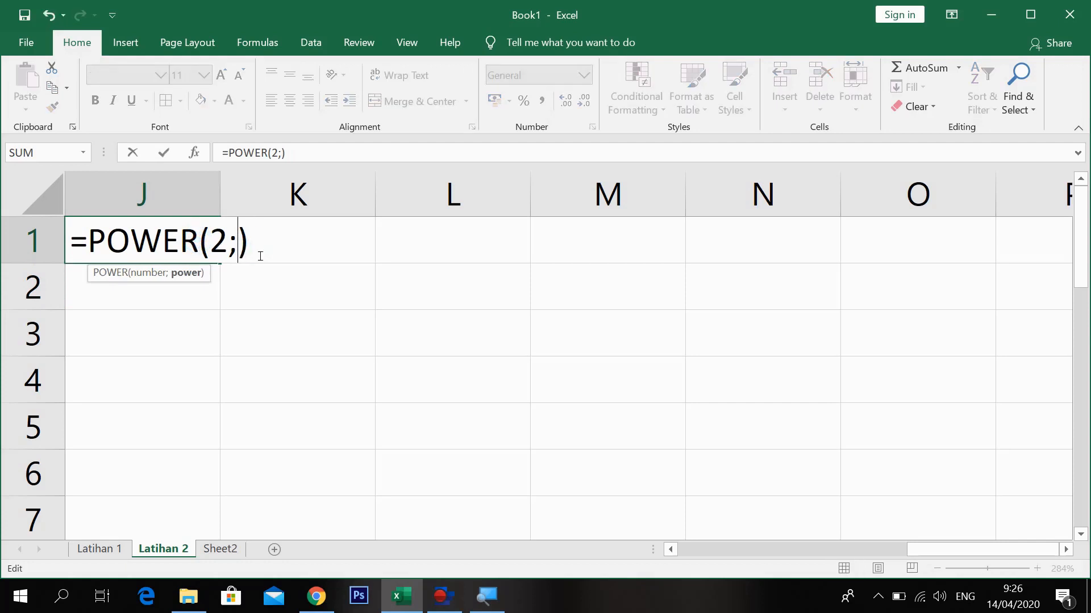
pyautogui.write('3')
pyautogui.doubleClick(221, 255)
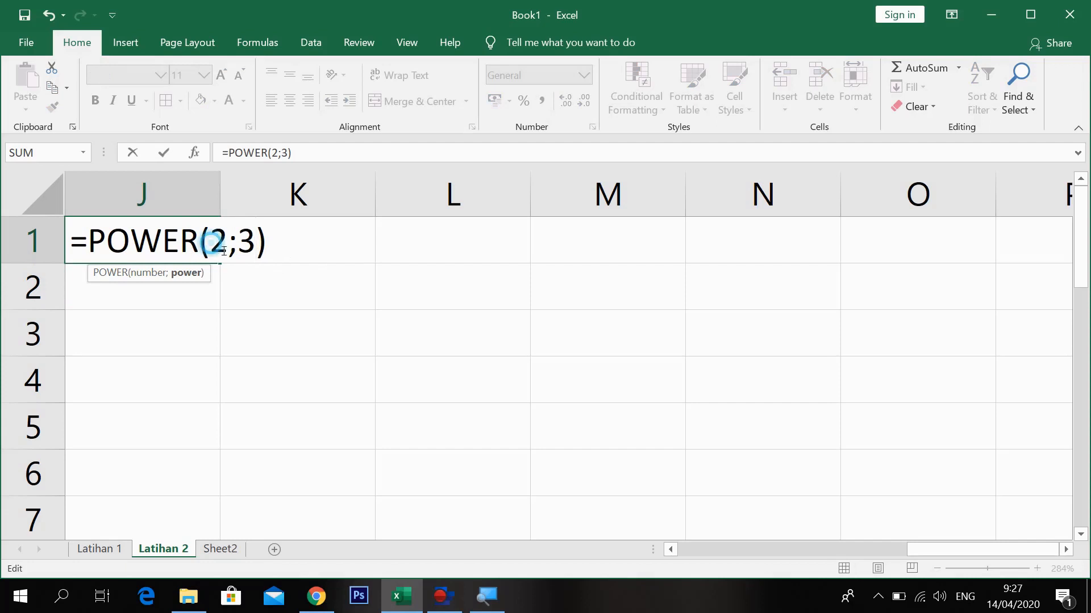
pyautogui.moveTo(241, 256); pyautogui.dragTo(256, 257)
pyautogui.click(260, 251)
pyautogui.press('Return')
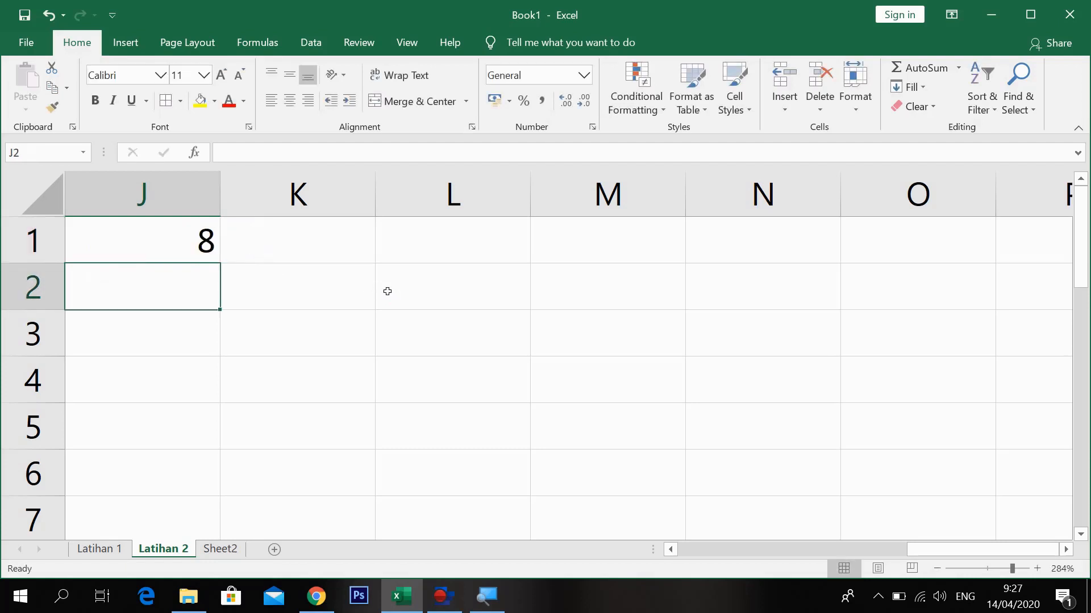
pyautogui.doubleClick(200, 252)
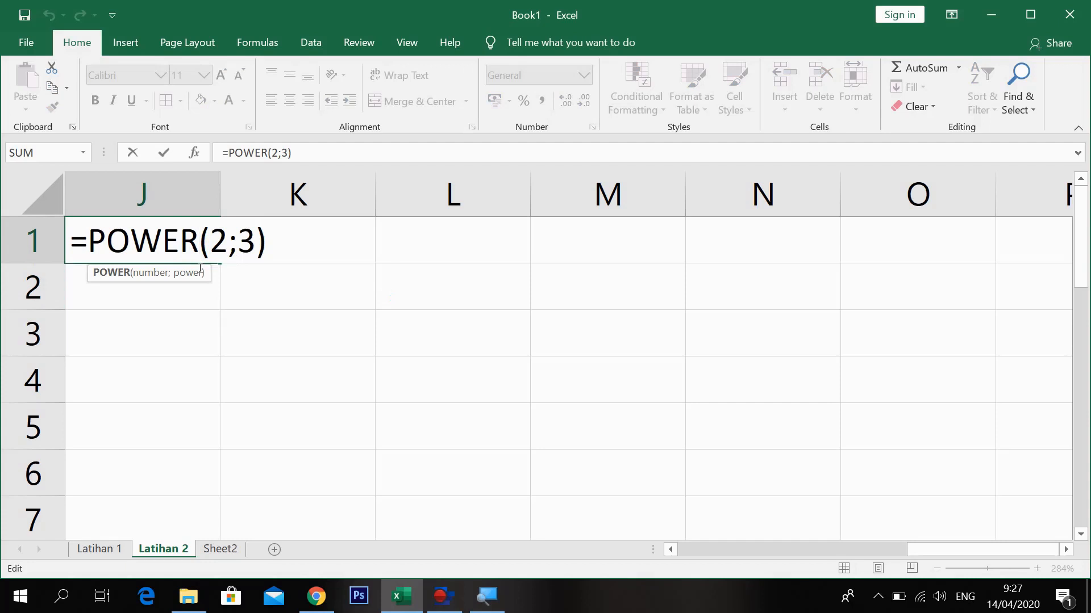
pyautogui.press('Return')
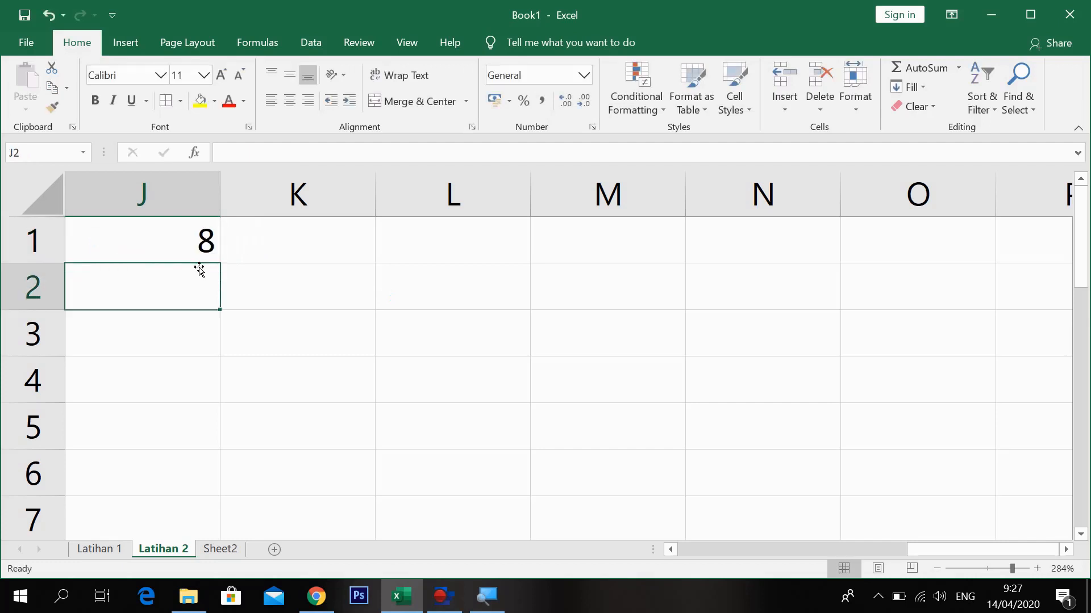
# Calculate the same power in cell J2 using the caret operator with the formula =2^3.
pyautogui.write('=')
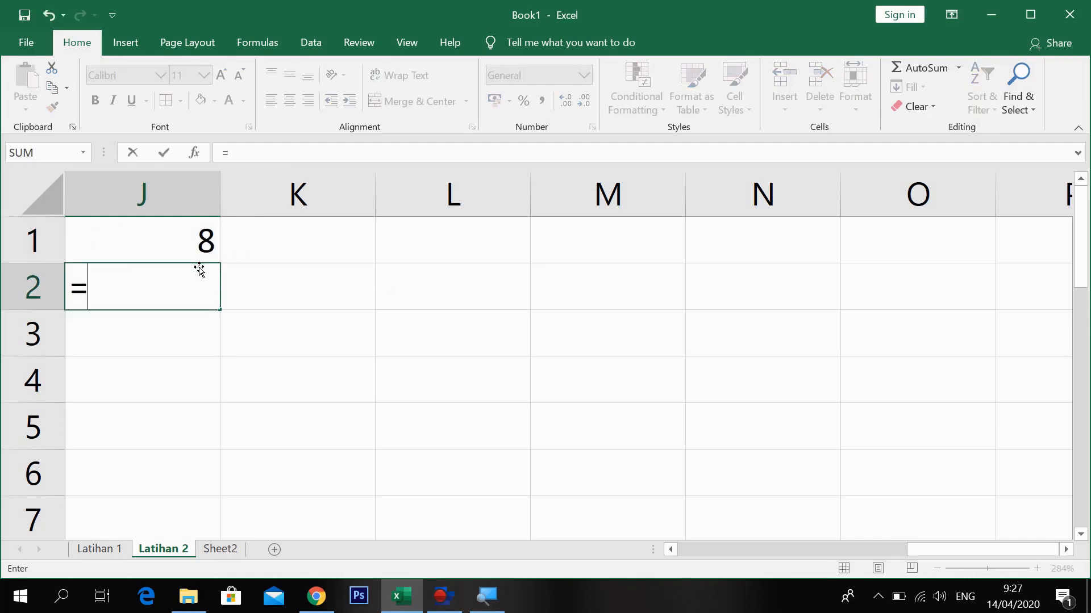
pyautogui.write('2^')
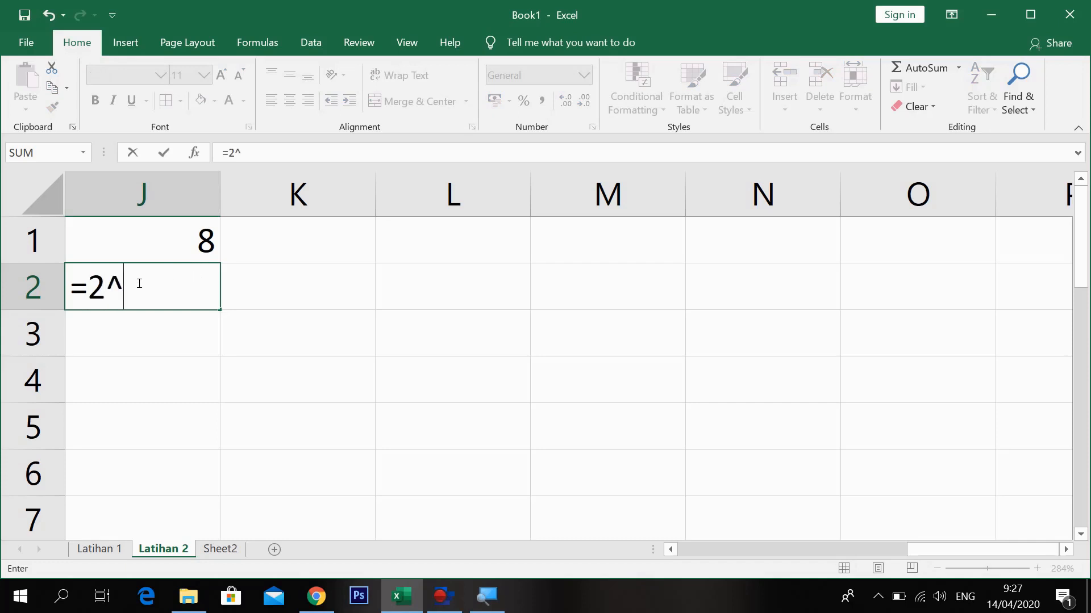
pyautogui.doubleClick(119, 290)
pyautogui.click(141, 302)
pyautogui.write('3')
pyautogui.moveTo(85, 293); pyautogui.dragTo(153, 302)
pyautogui.click(152, 298)
pyautogui.press('Return')
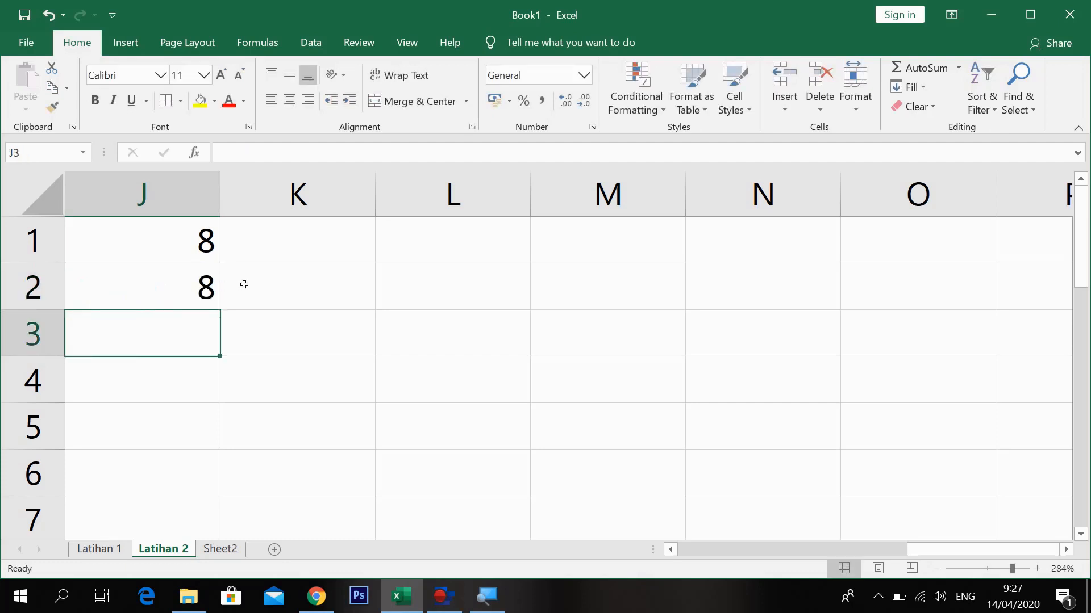
pyautogui.click(423, 237)
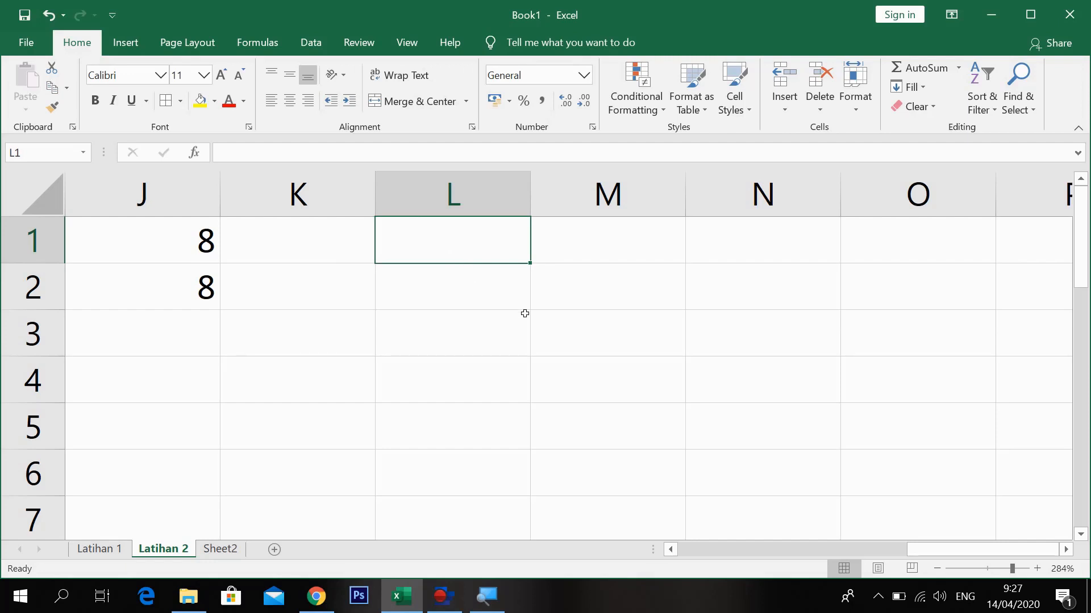
# List the function names SUM, AVERAGE and SUMSQ in cells L1 to L3.
pyautogui.write('SUM')
pyautogui.press('Return')
pyautogui.write('A')
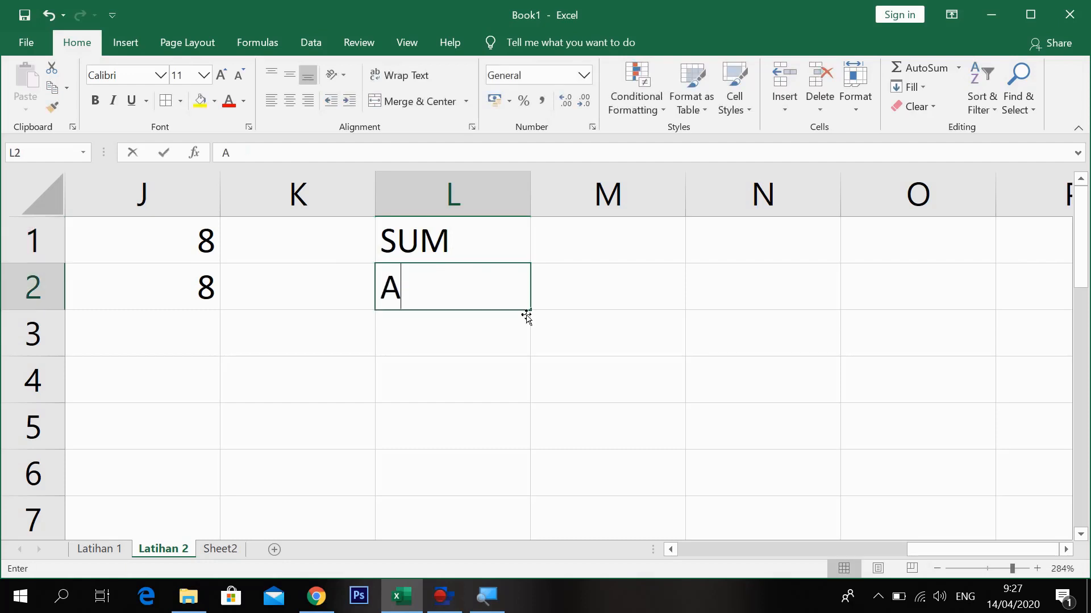
pyautogui.write('VERAGE')
pyautogui.press('Return')
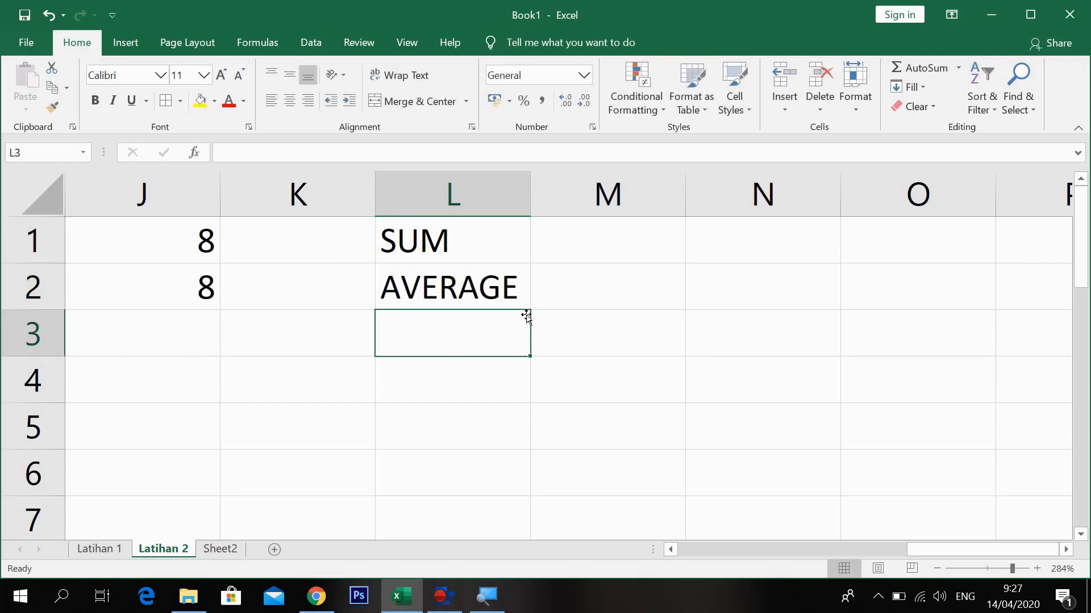
pyautogui.write('SUM')
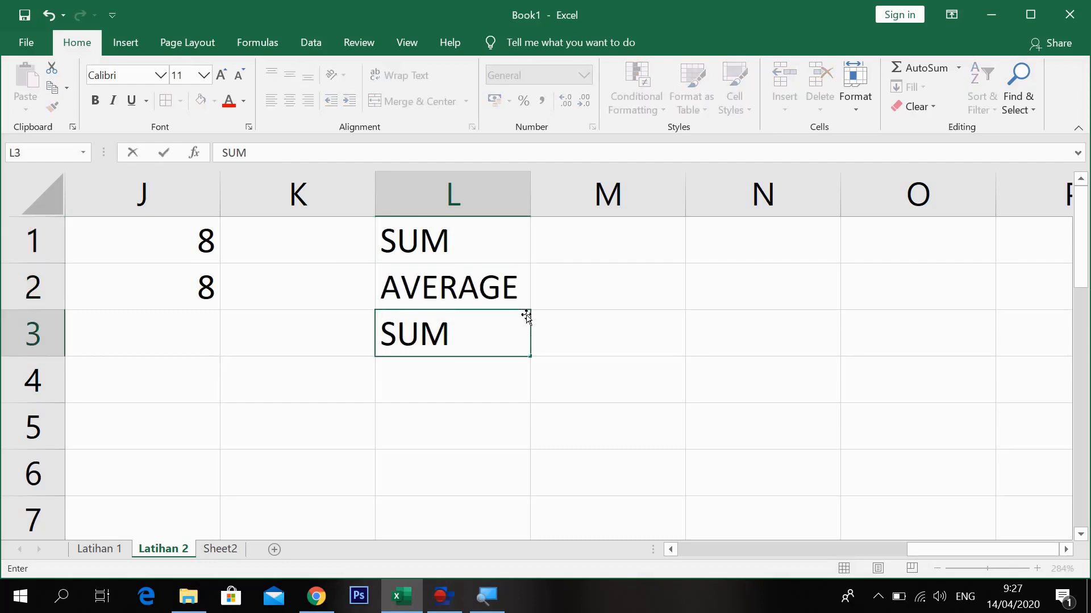
pyautogui.write('SQ')
pyautogui.press('Return')
# Continue the function list in column L with PRODUCT, MAX and MIN in cells L4 to L6.
pyautogui.write('PRODUCT')
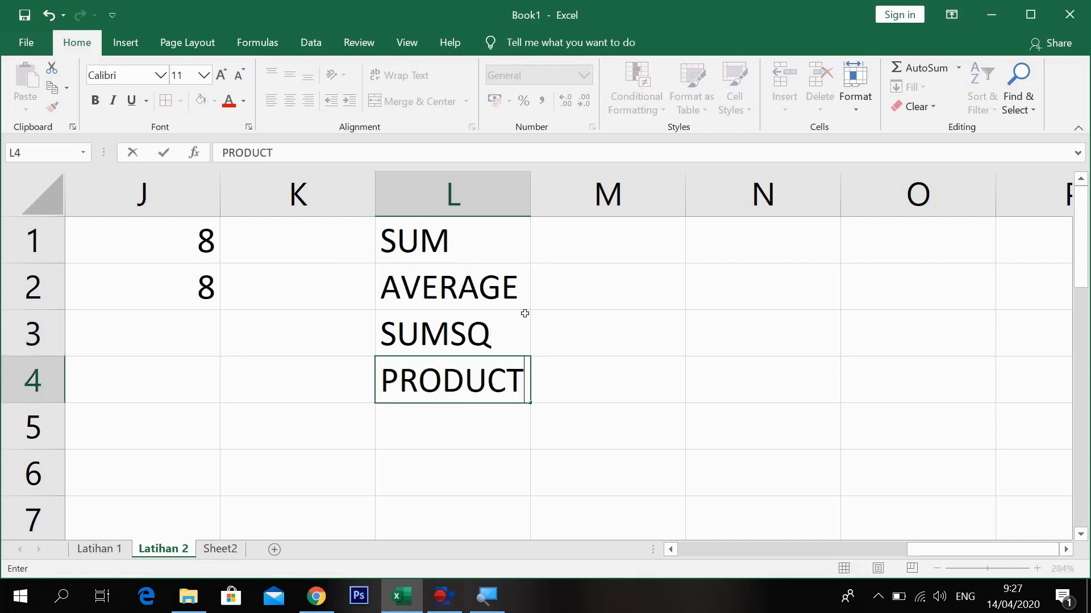
pyautogui.press('Return')
pyautogui.write('MAX')
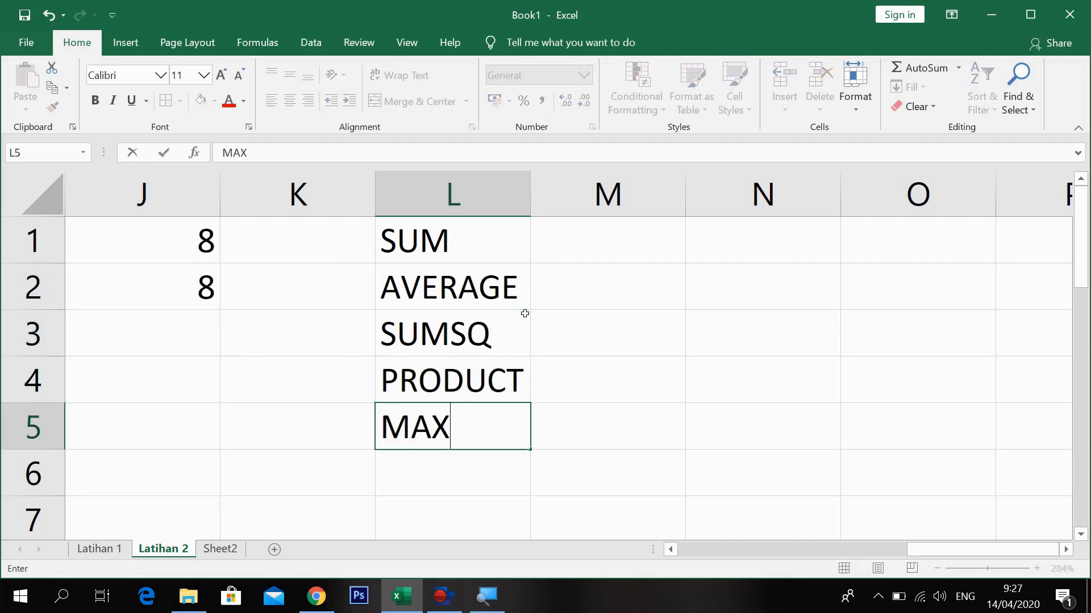
pyautogui.press('Return')
pyautogui.write('MIN')
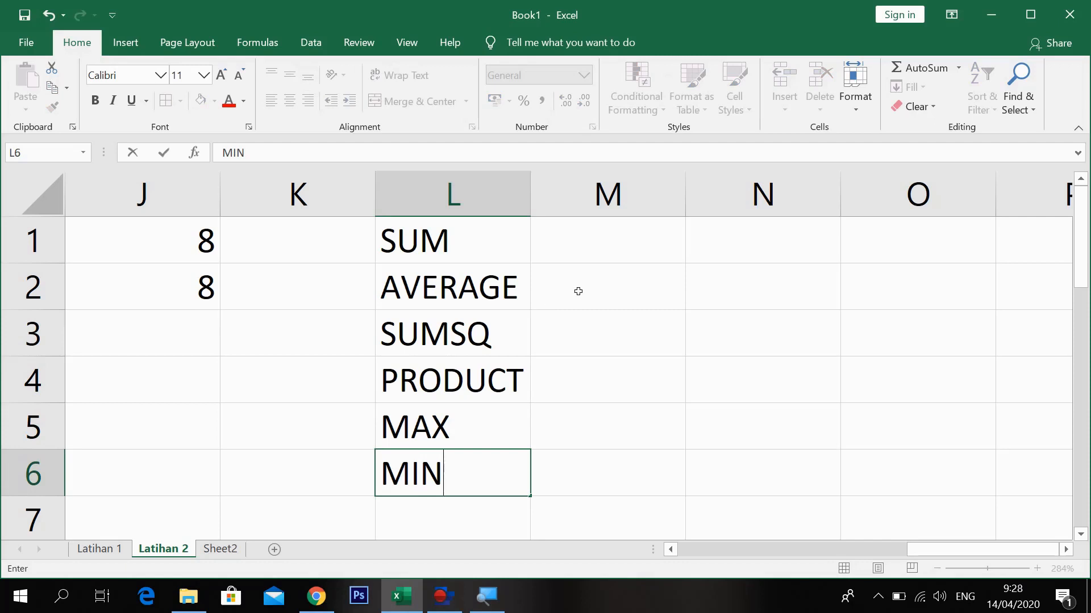
# Start a second list of function names with COUNT, COUNTA and COUNTBLANK in cells M1 to M3.
pyautogui.click(624, 245)
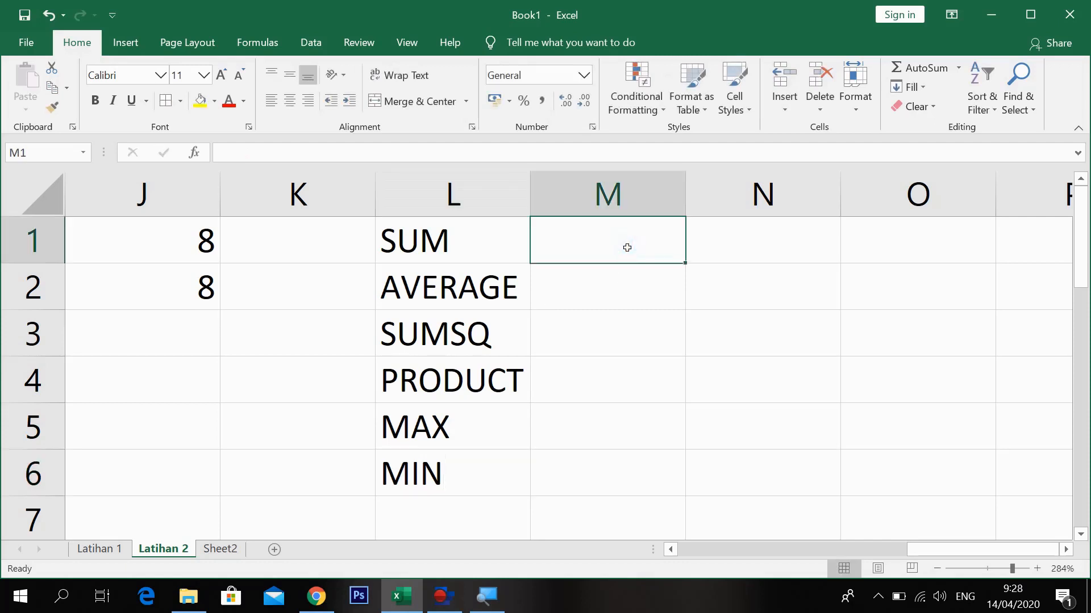
pyautogui.write('COUNT')
pyautogui.press('Return')
pyautogui.write('COUNTA')
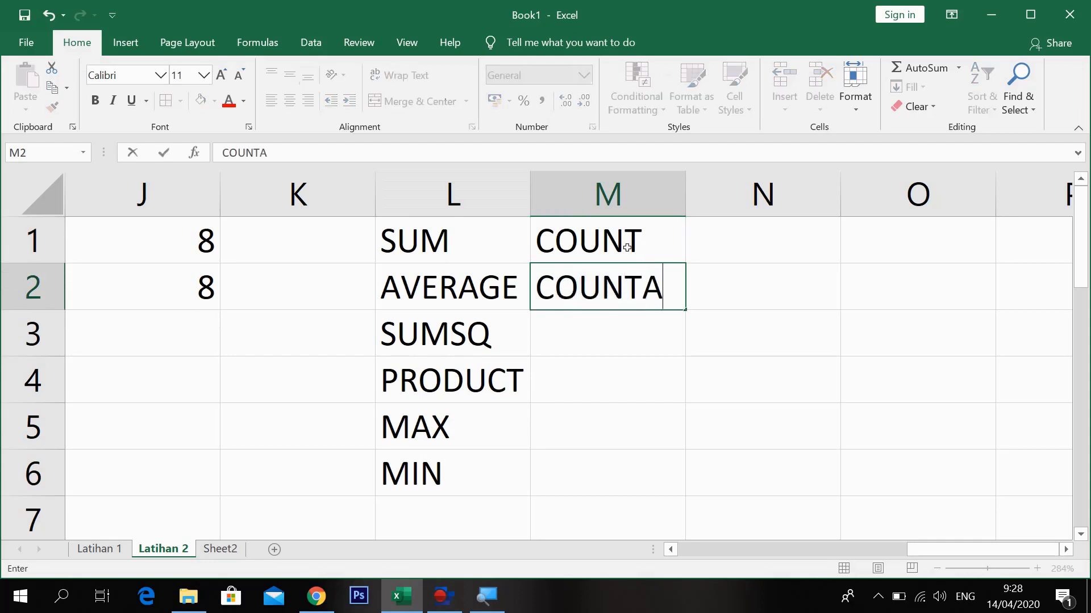
pyautogui.press('Return')
pyautogui.write('COUNTBLLAN')
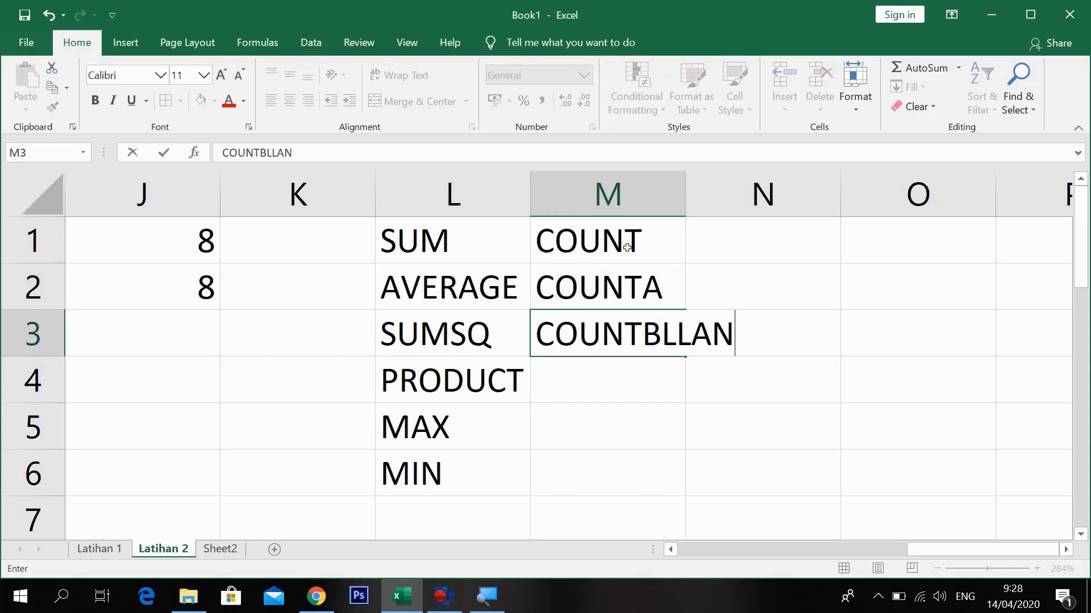
pyautogui.press('BackSpace')
pyautogui.press('BackSpace')
pyautogui.press('BackSpace')
pyautogui.write('ANK')
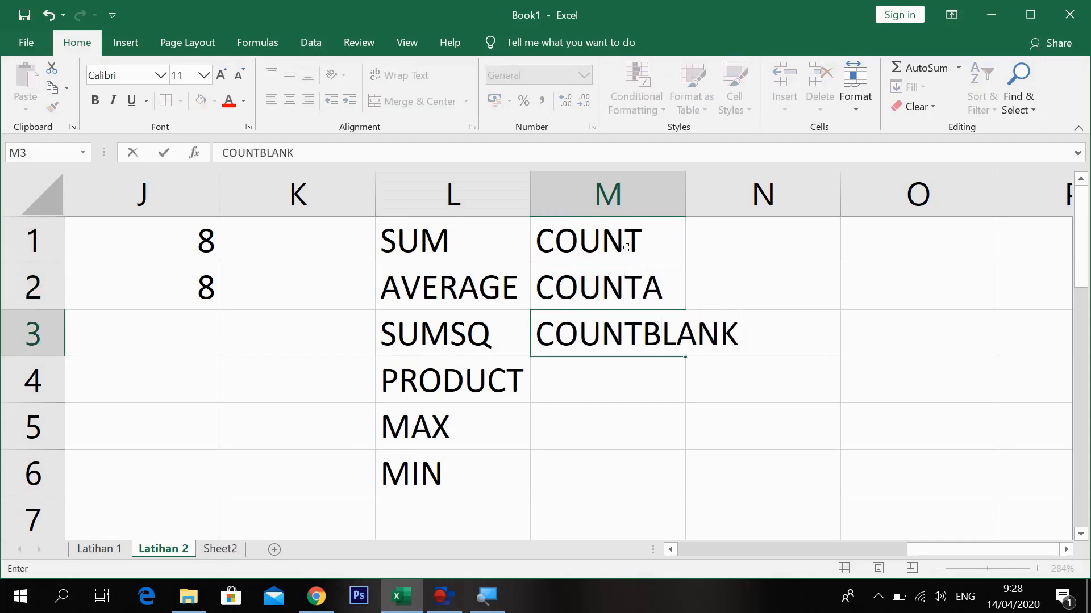
pyautogui.press('Return')
# Complete the list in column M with COUNTIF, POWER and SQRT in cells M4 to M6.
pyautogui.write('COUNTI')
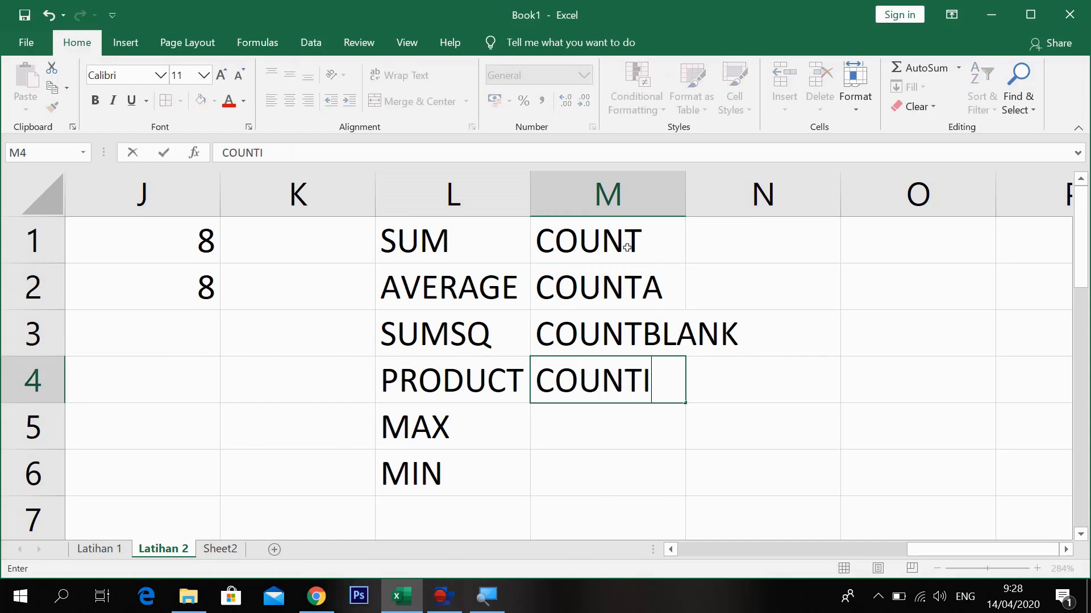
pyautogui.write('F')
pyautogui.press('Return')
pyautogui.write('POWER')
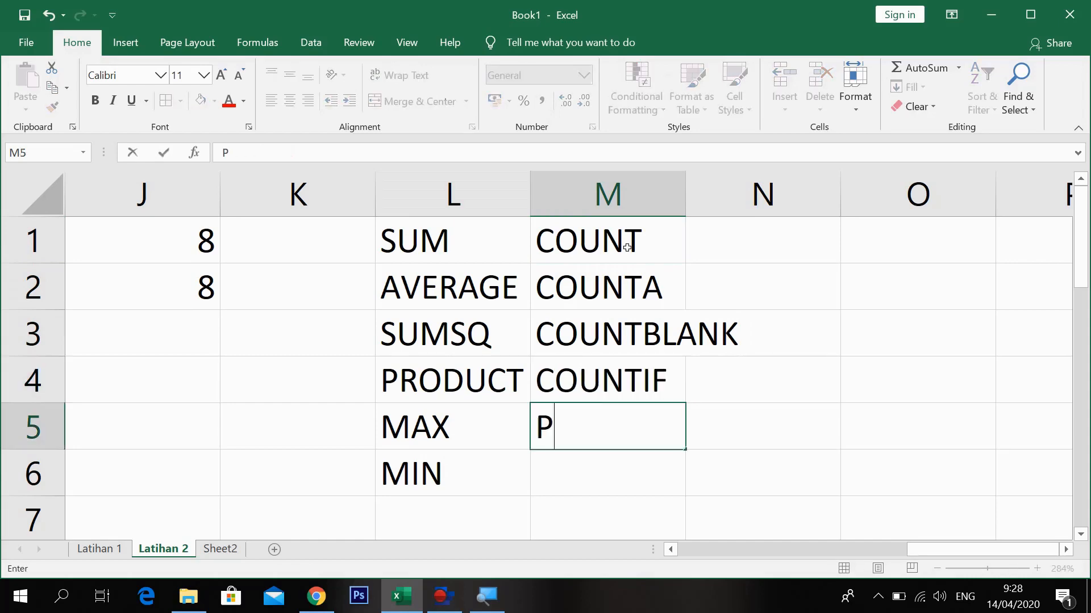
pyautogui.press('Return')
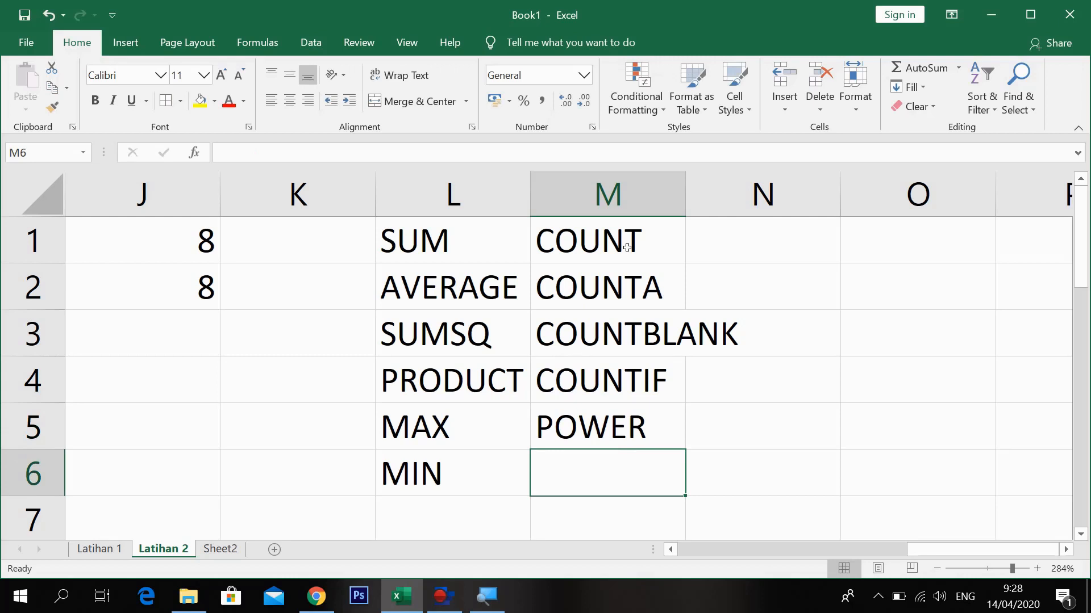
pyautogui.write('SQRT')
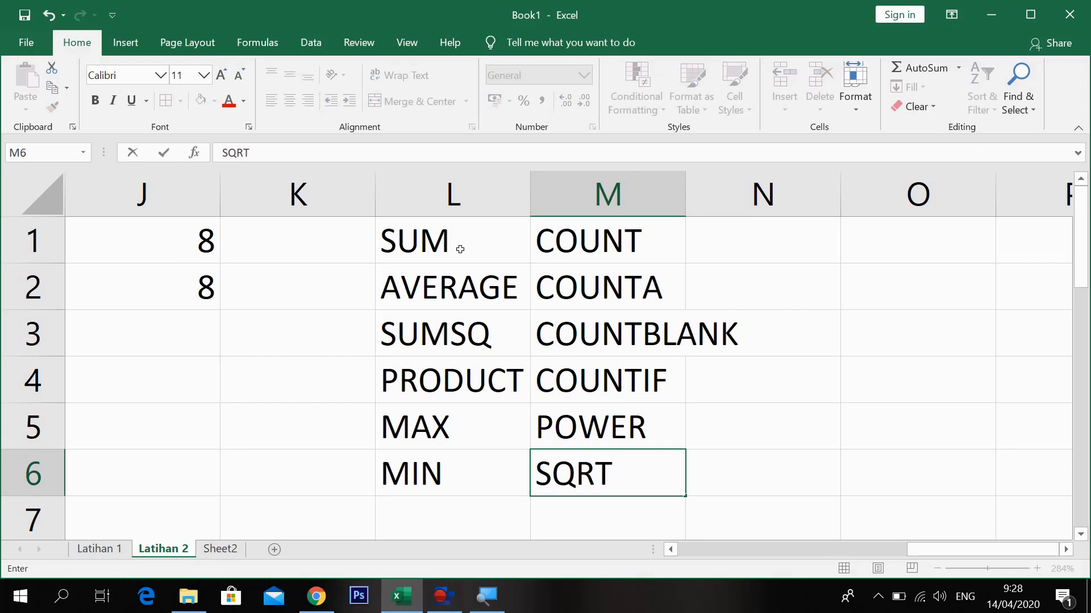
pyautogui.click(808, 299)
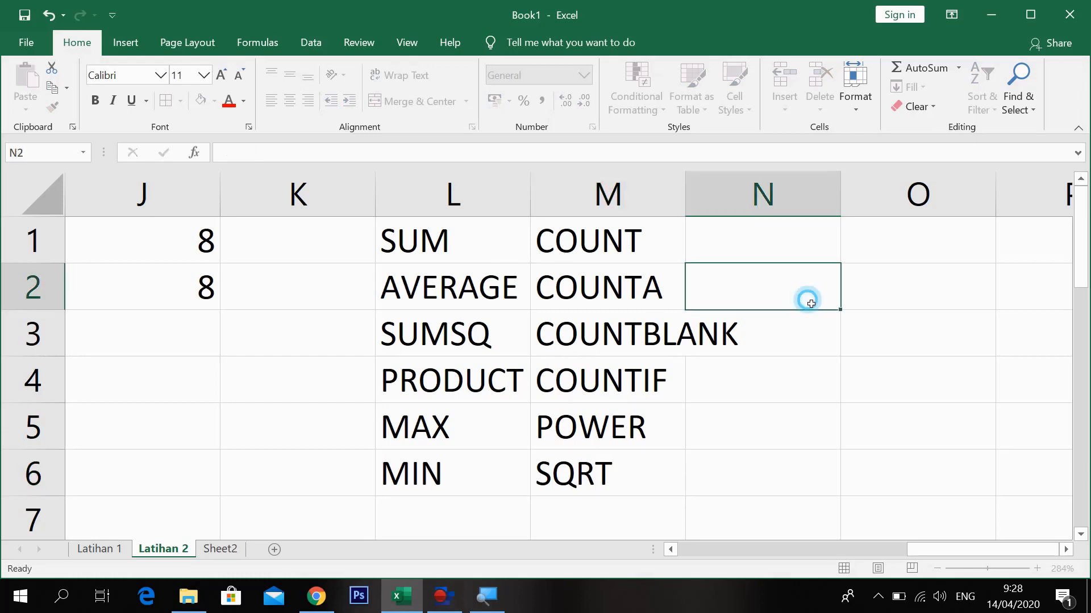
# Look through the function library categories, from Recently Used, Financial and Logical to Math & Trig and More Functions.
pyautogui.click(261, 44)
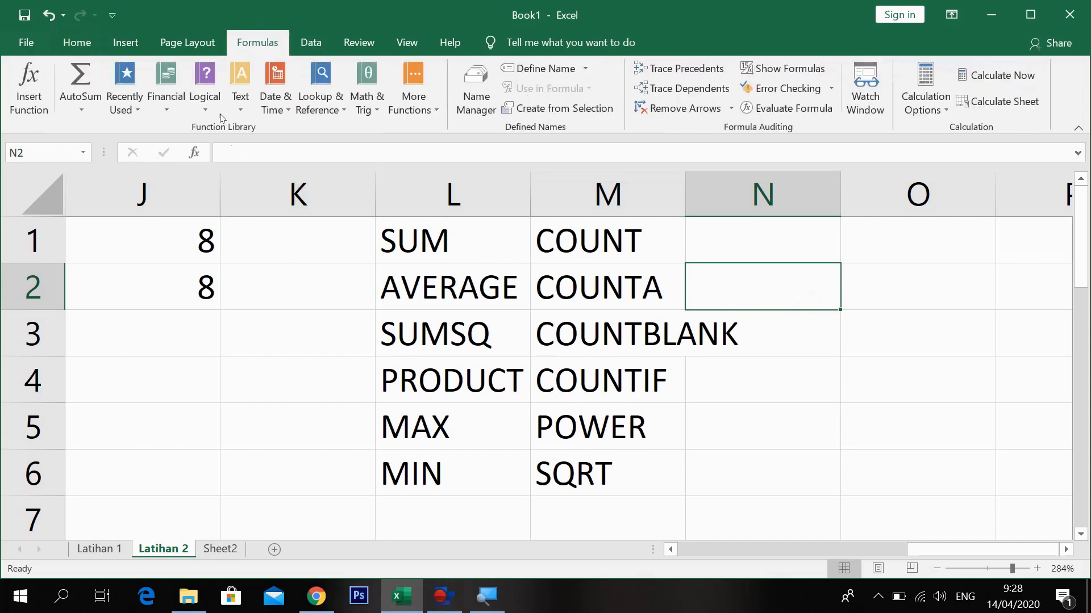
pyautogui.click(124, 102)
pyautogui.click(165, 108)
pyautogui.click(204, 109)
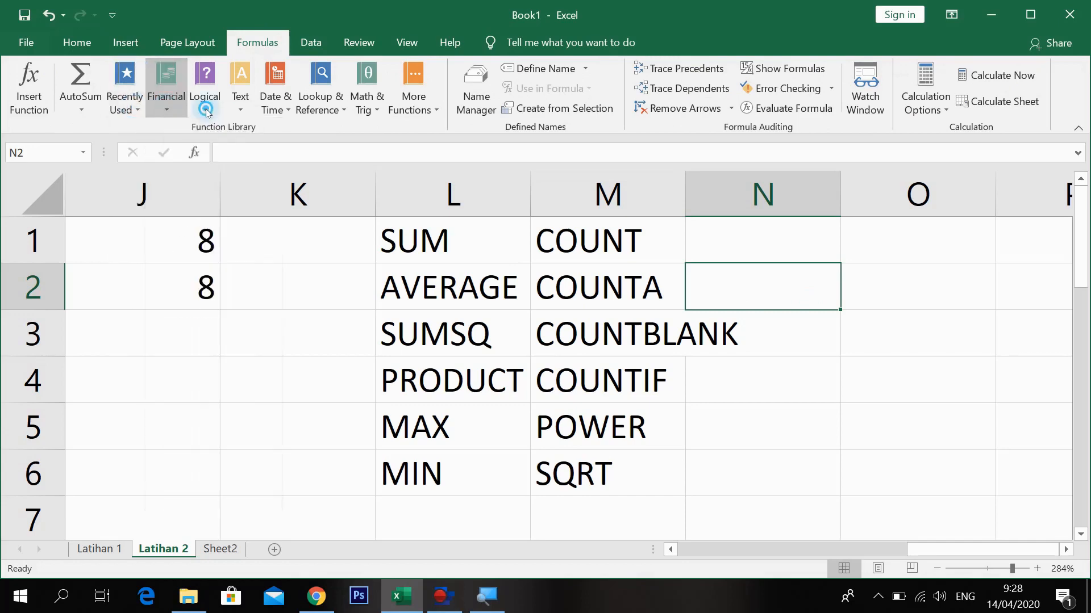
pyautogui.click(237, 110)
pyautogui.click(274, 111)
pyautogui.click(322, 112)
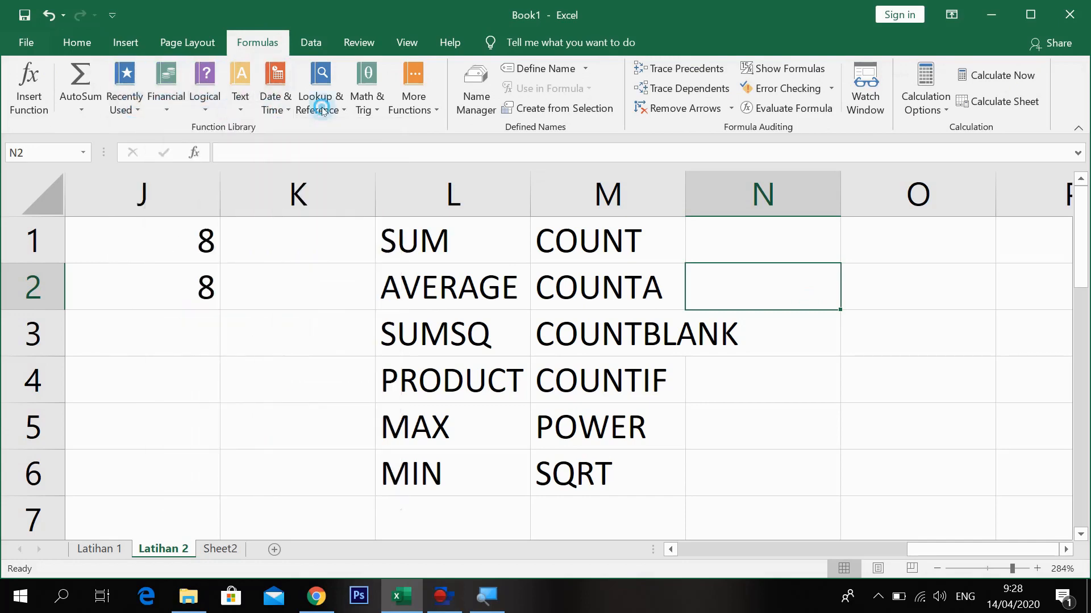
pyautogui.click(380, 109)
pyautogui.click(414, 108)
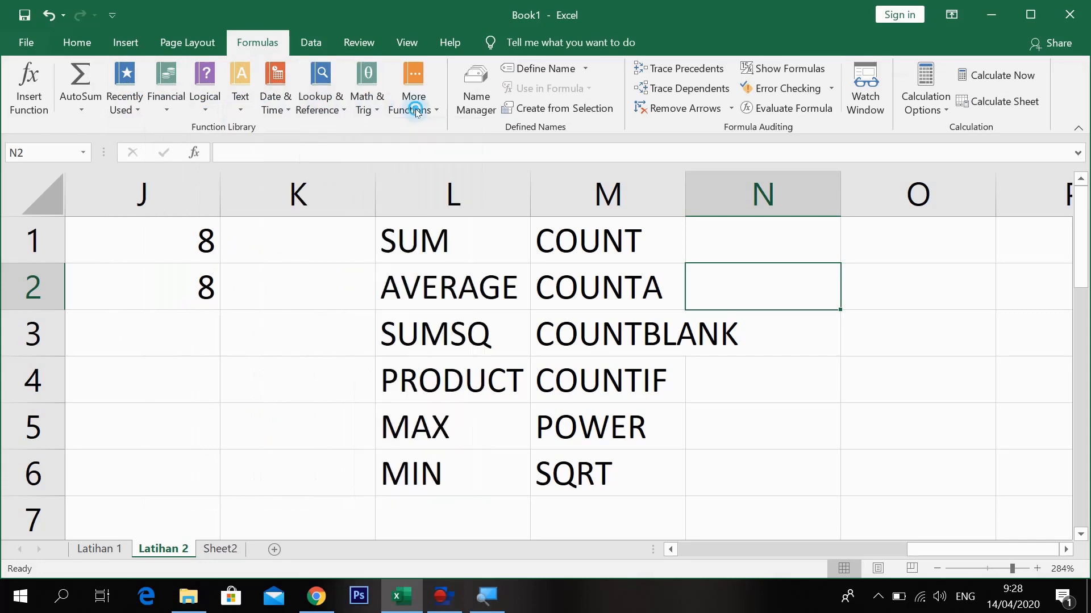
pyautogui.click(350, 311)
# Switch to the empty worksheet Sheet2 and enlarge its view to 292%.
pyautogui.click(221, 549)
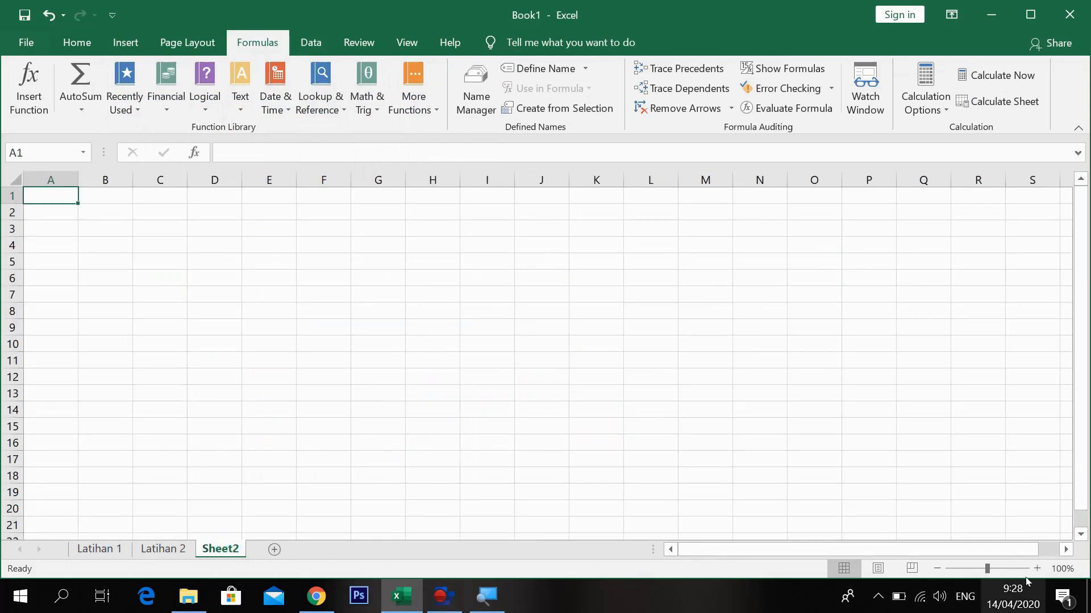
pyautogui.moveTo(987, 568); pyautogui.dragTo(1013, 568)
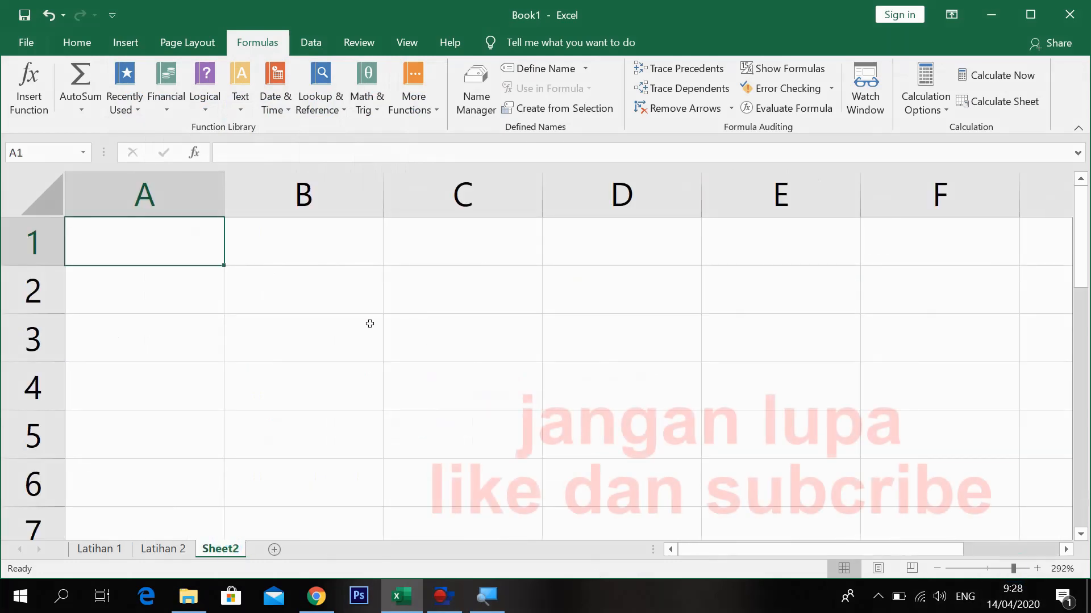